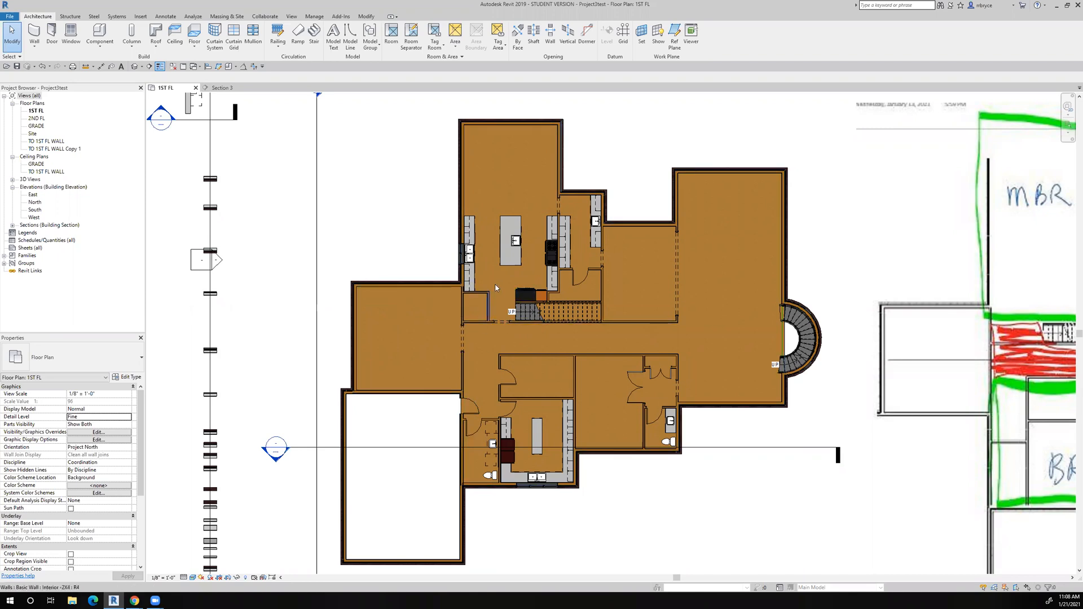
Shorten the Interior -2X4 hallway wall so its west end stops at the small closet's east wall, opening the closet to the hallway.
{"action": "scroll", "coordinate": [468, 328], "scroll_direction": "up", "scroll_amount": 3}
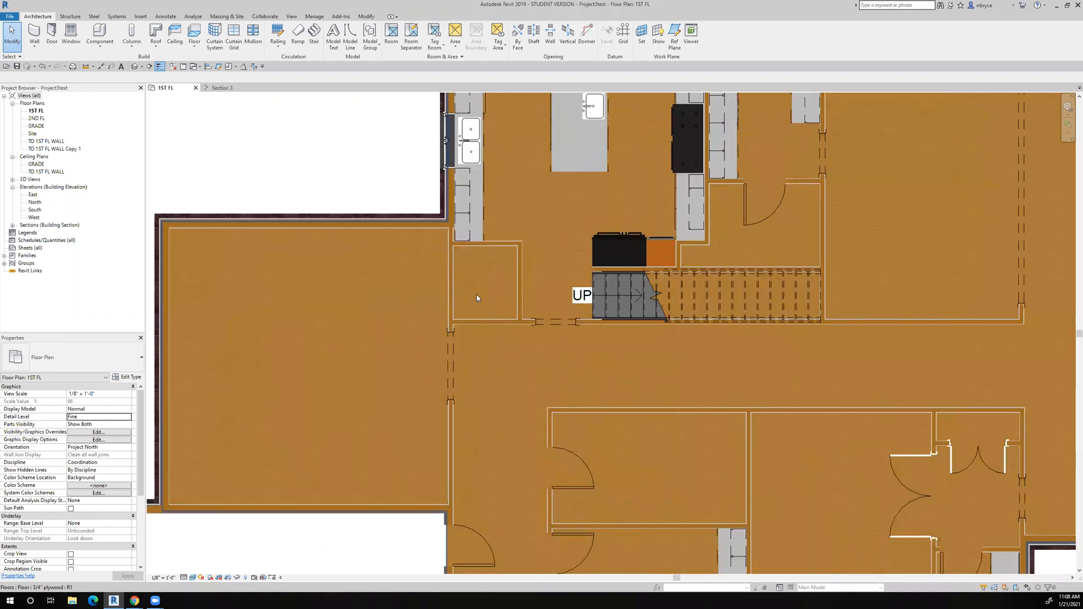
{"action": "scroll", "coordinate": [480, 298], "scroll_direction": "up", "scroll_amount": 2}
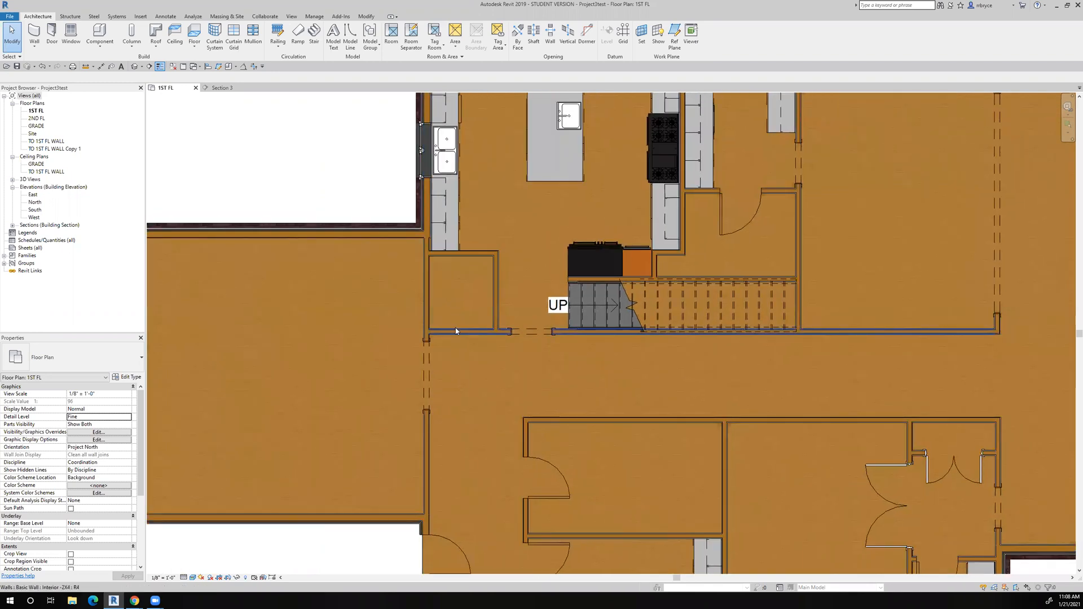
{"action": "left_click", "coordinate": [457, 331]}
{"action": "scroll", "coordinate": [453, 329], "scroll_direction": "up", "scroll_amount": 2}
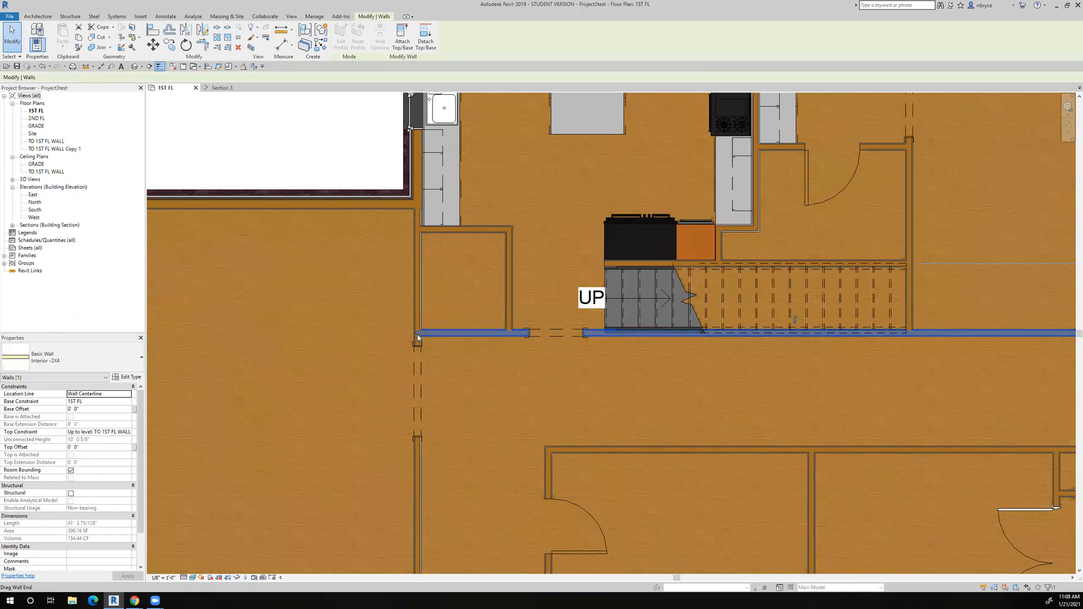
{"action": "scroll", "coordinate": [439, 323], "scroll_direction": "down", "scroll_amount": 2}
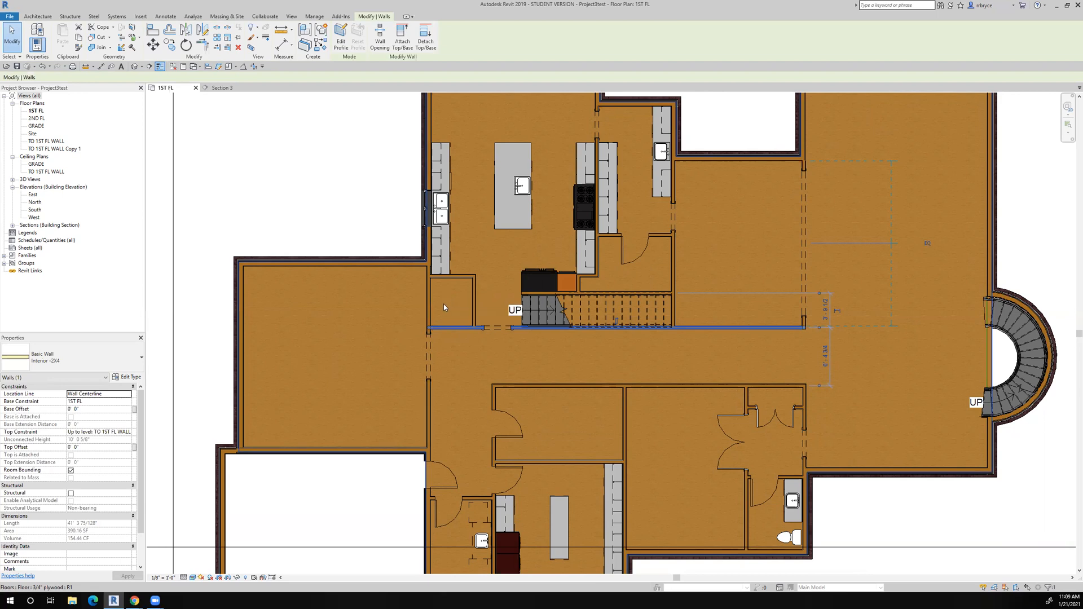
{"action": "scroll", "coordinate": [432, 324], "scroll_direction": "up", "scroll_amount": 5}
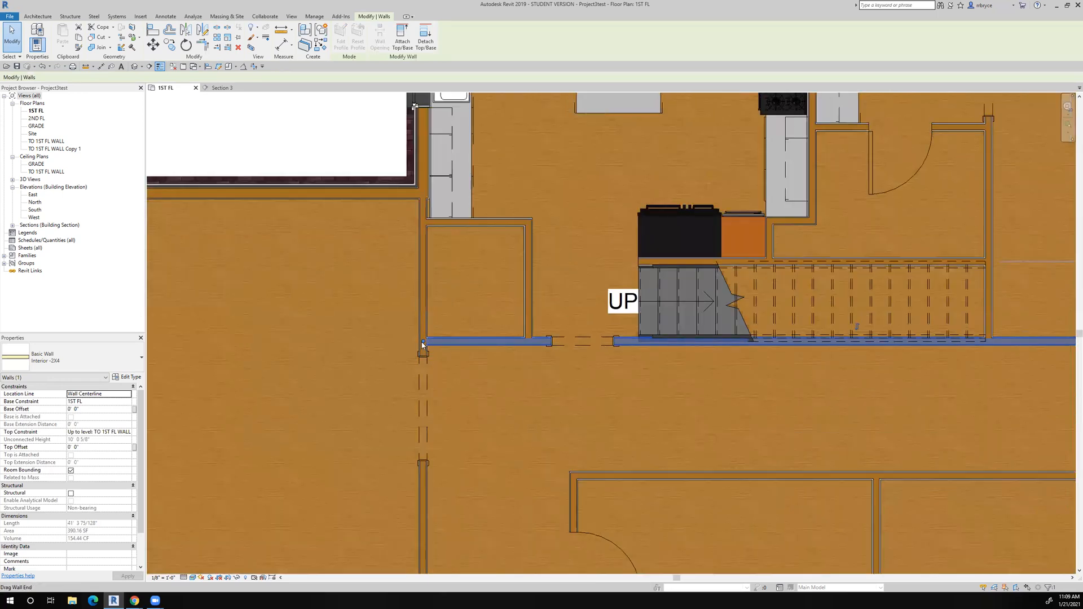
{"action": "left_click_drag", "start_coordinate": [423, 342], "coordinate": [526, 347]}
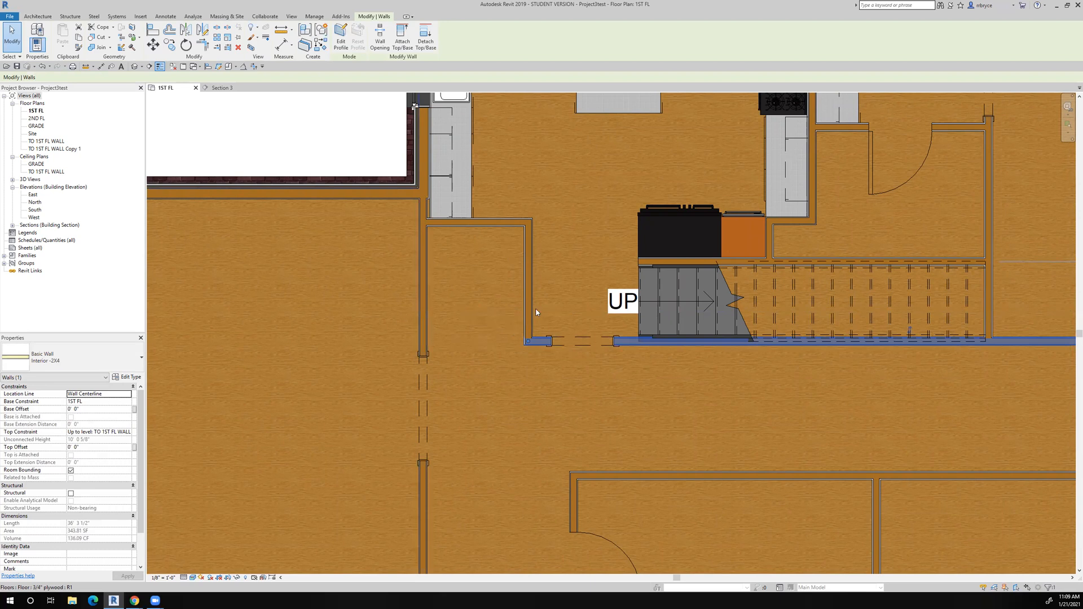
{"action": "scroll", "coordinate": [440, 305], "scroll_direction": "down", "scroll_amount": 4}
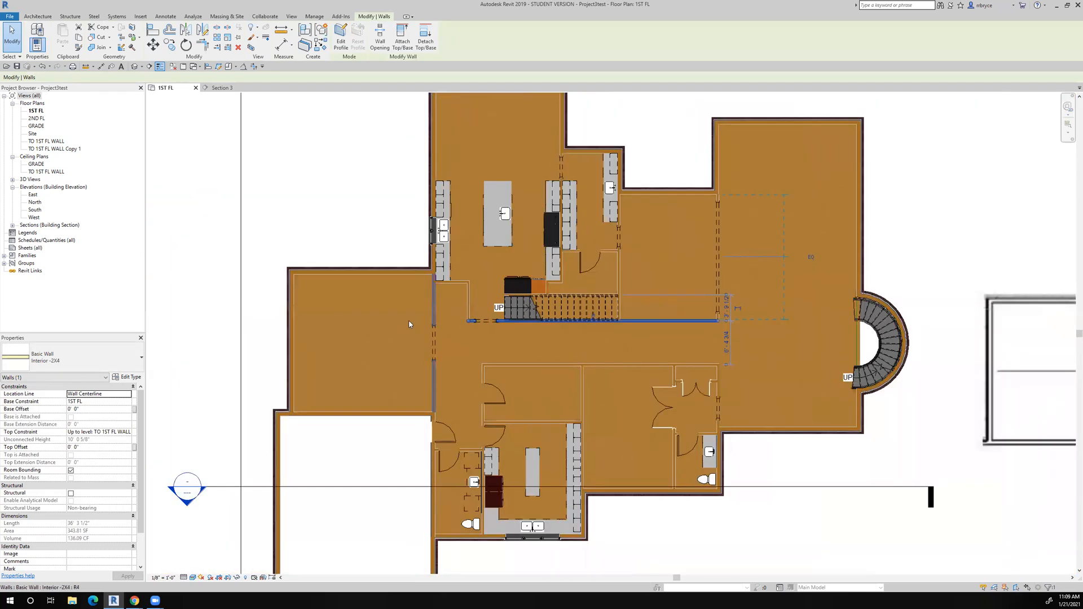
Examine the opened alcove below the kitchen and its surroundings on the first-floor plan.
{"action": "scroll", "coordinate": [450, 301], "scroll_direction": "up", "scroll_amount": 3}
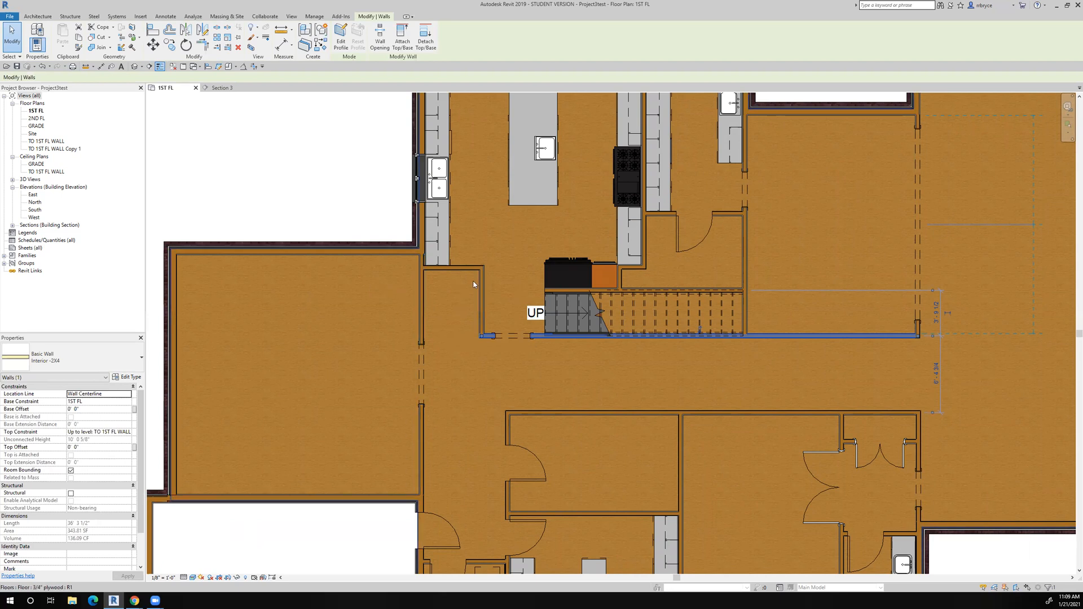
{"action": "scroll", "coordinate": [489, 285], "scroll_direction": "down", "scroll_amount": 3}
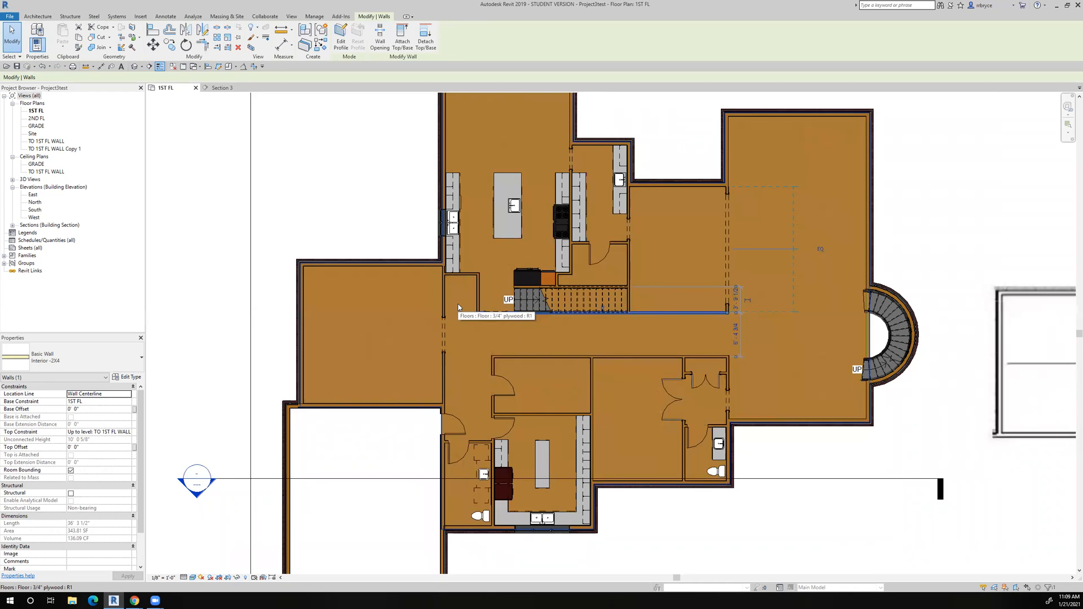
{"action": "scroll", "coordinate": [455, 310], "scroll_direction": "up", "scroll_amount": 2}
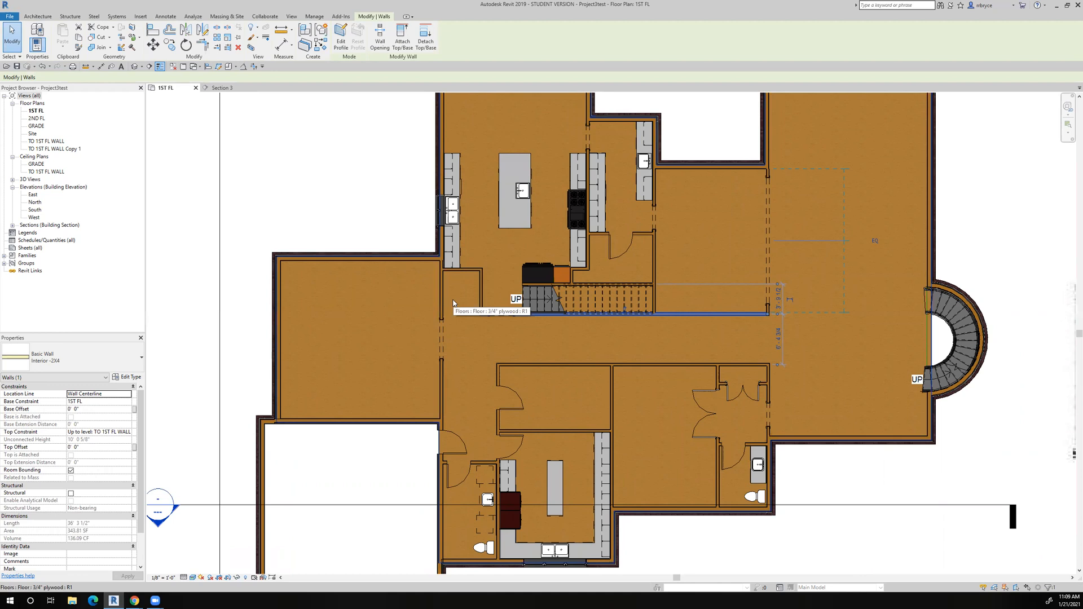
{"action": "scroll", "coordinate": [453, 303], "scroll_direction": "up", "scroll_amount": 2}
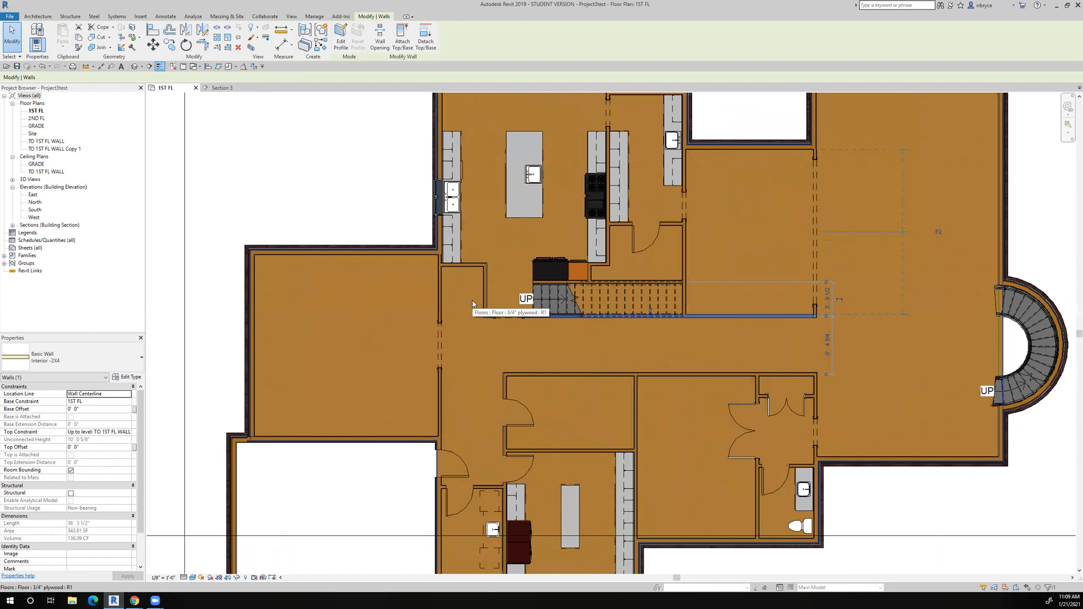
{"action": "scroll", "coordinate": [473, 305], "scroll_direction": "up", "scroll_amount": 3}
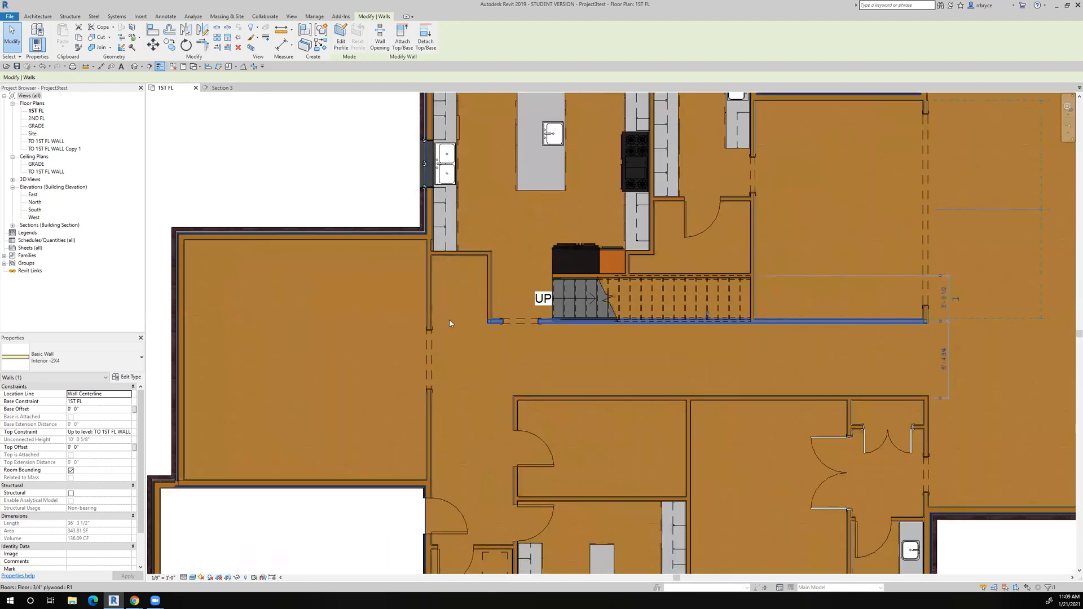
{"action": "scroll", "coordinate": [762, 312], "scroll_direction": "down", "scroll_amount": 5}
{"action": "middle_click_drag", "start_coordinate": [828, 272], "coordinate": [758, 279]}
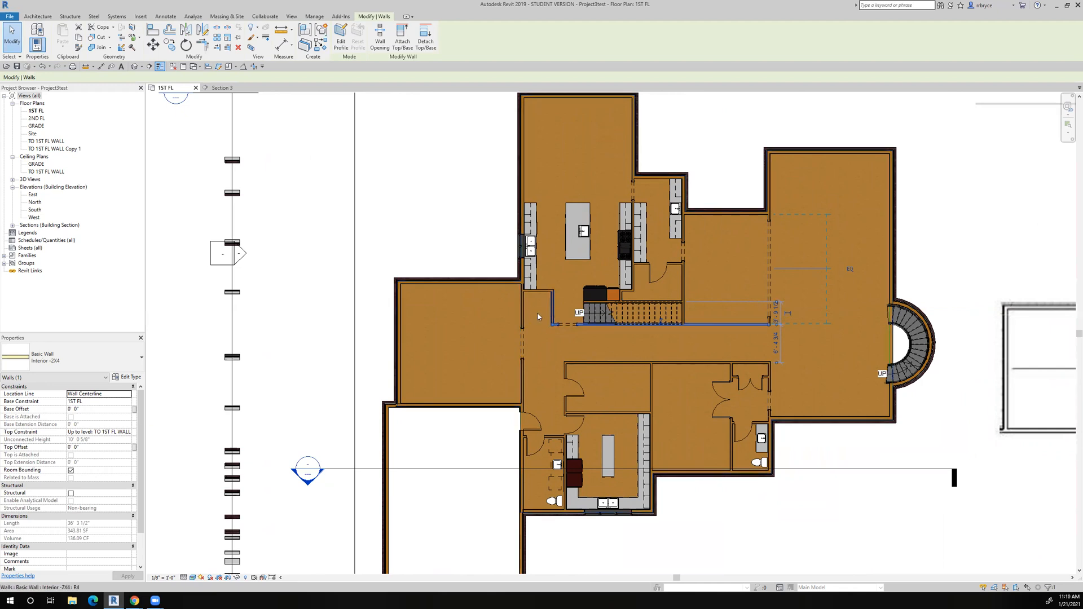
{"action": "scroll", "coordinate": [536, 322], "scroll_direction": "up", "scroll_amount": 4}
{"action": "scroll", "coordinate": [536, 322], "scroll_direction": "up", "scroll_amount": 2}
{"action": "mouse_move", "coordinate": [535, 323]}
{"action": "middle_mouse_down"}
{"action": "mouse_move", "coordinate": [529, 303]}
{"action": "mouse_move", "coordinate": [536, 329]}
{"action": "middle_mouse_up"}
{"action": "scroll", "coordinate": [530, 303], "scroll_direction": "down", "scroll_amount": 3}
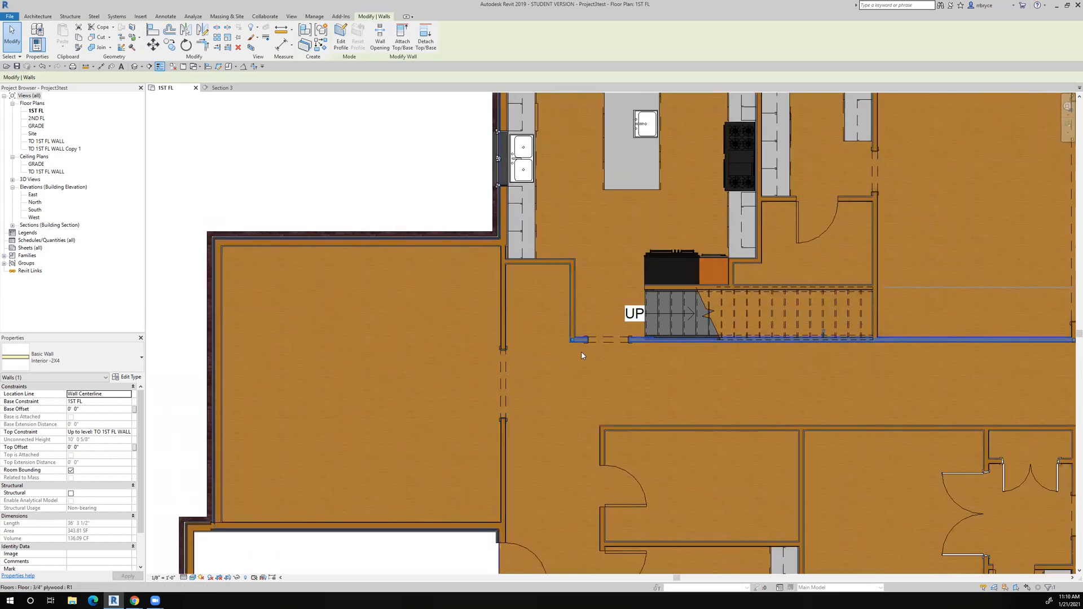
Create a new in-place model component in the Casework category, accepting the default name.
{"action": "scroll", "coordinate": [537, 331], "scroll_direction": "up", "scroll_amount": 2}
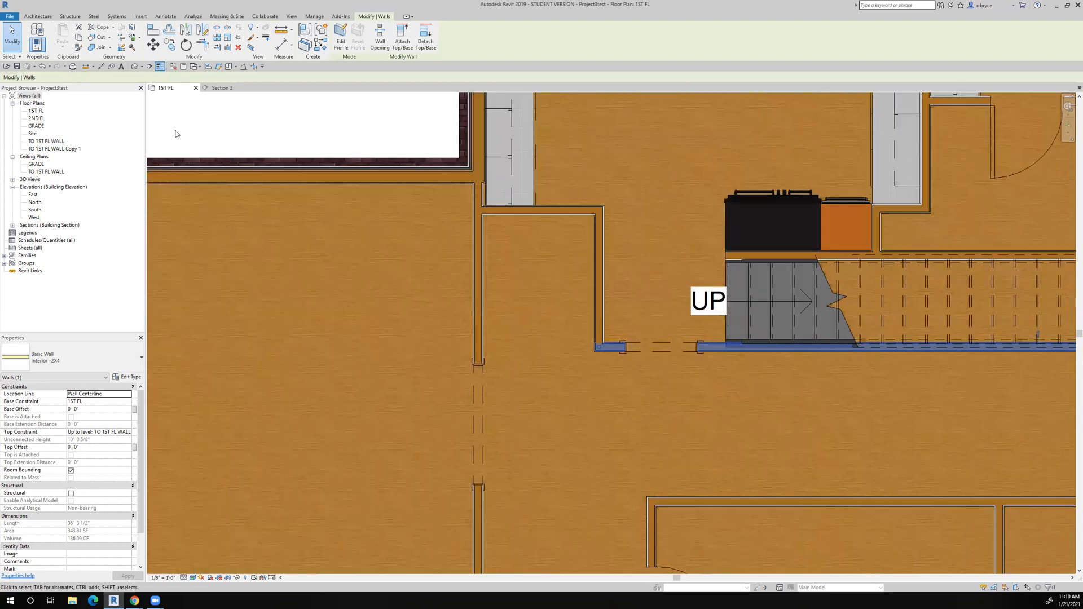
{"action": "left_click", "coordinate": [44, 17]}
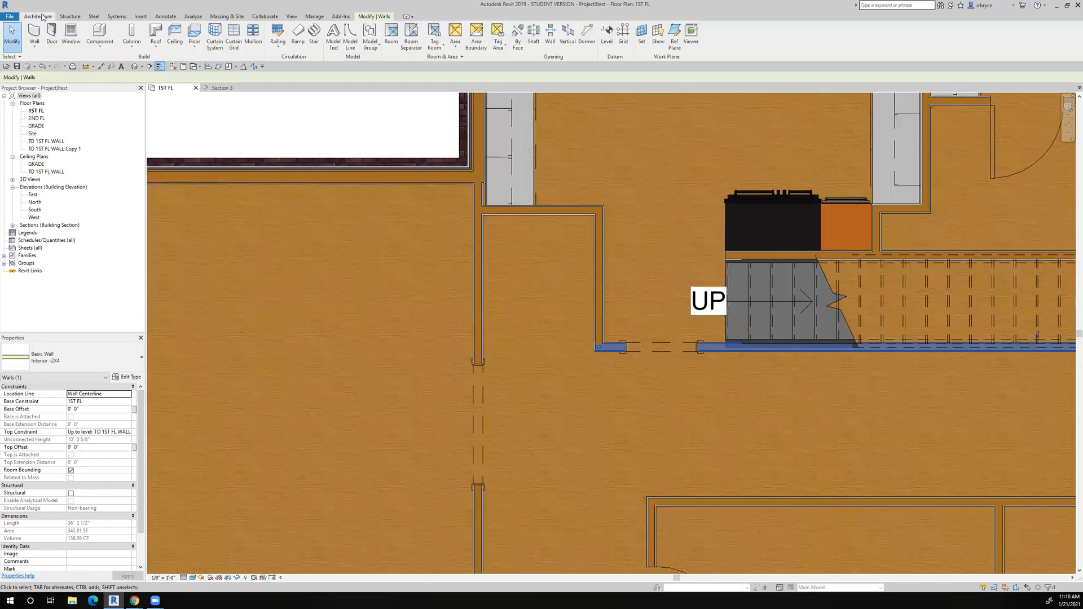
{"action": "left_click", "coordinate": [100, 47]}
{"action": "left_click", "coordinate": [102, 88]}
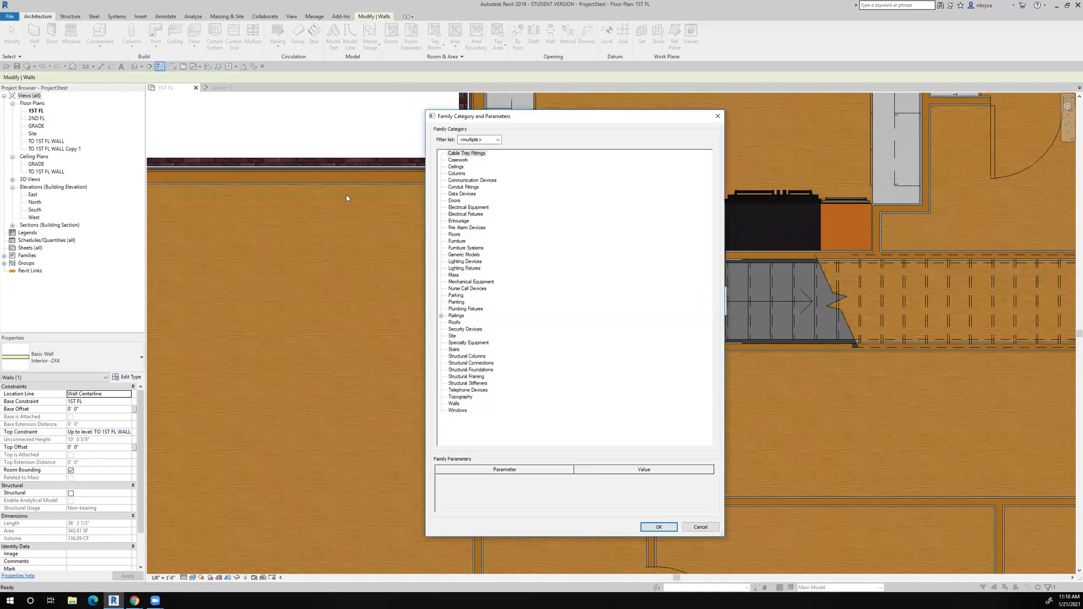
{"action": "left_click", "coordinate": [458, 161]}
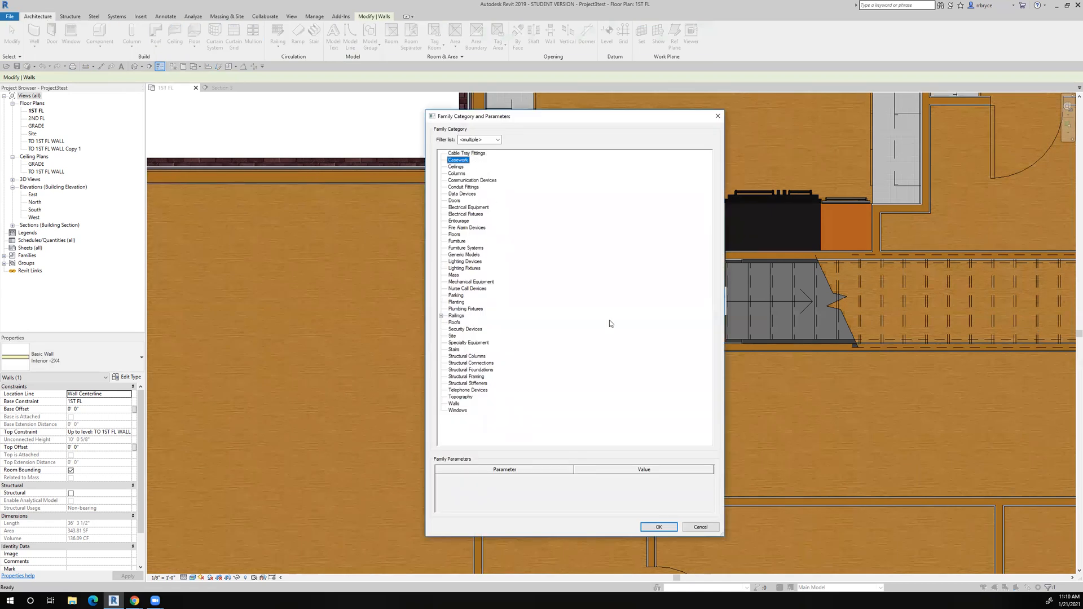
{"action": "left_click", "coordinate": [658, 527]}
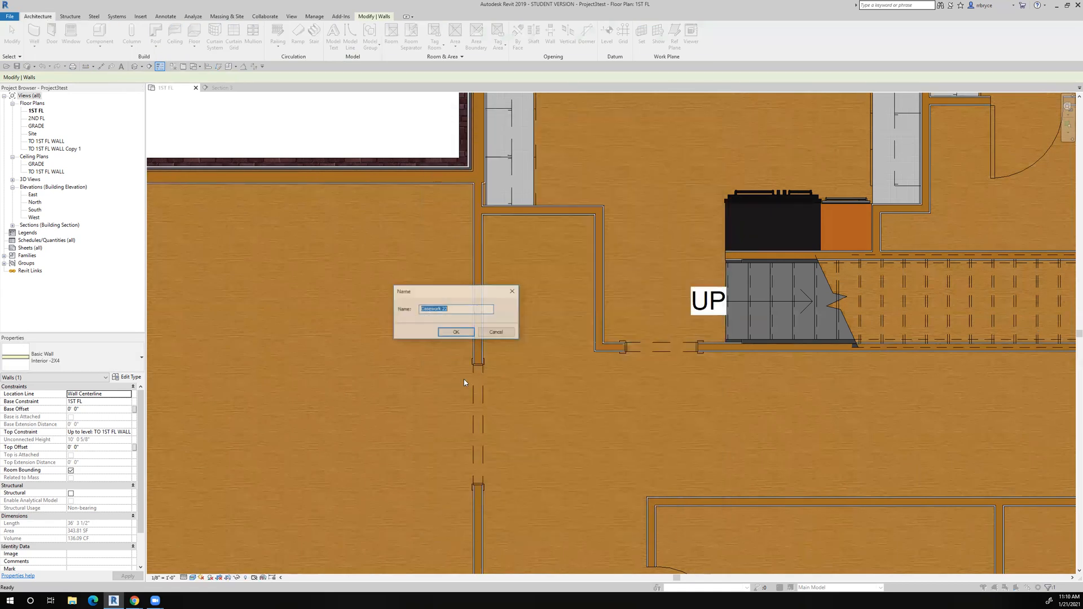
{"action": "left_click", "coordinate": [456, 333]}
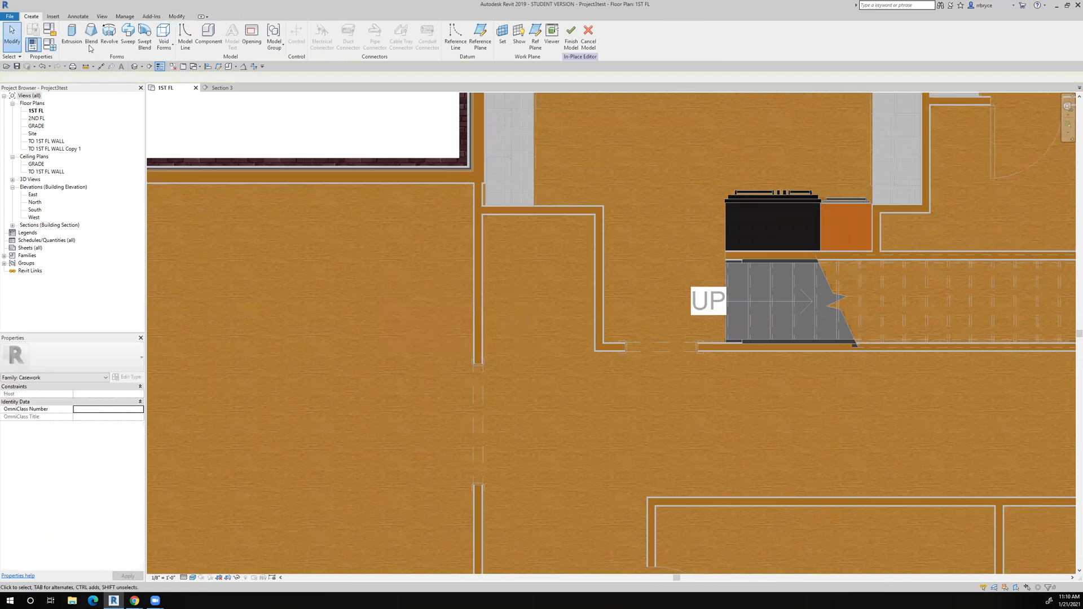
Start an extrusion and sketch an arc across the alcove's open side, bulging slightly outward into the hallway.
{"action": "left_click", "coordinate": [72, 34]}
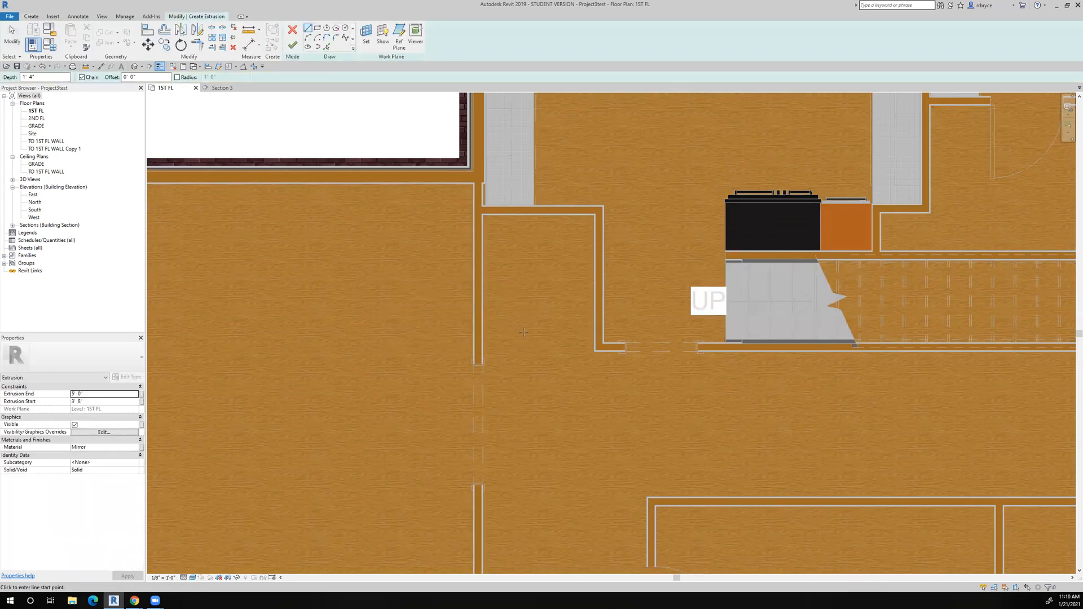
{"action": "left_click", "coordinate": [307, 38]}
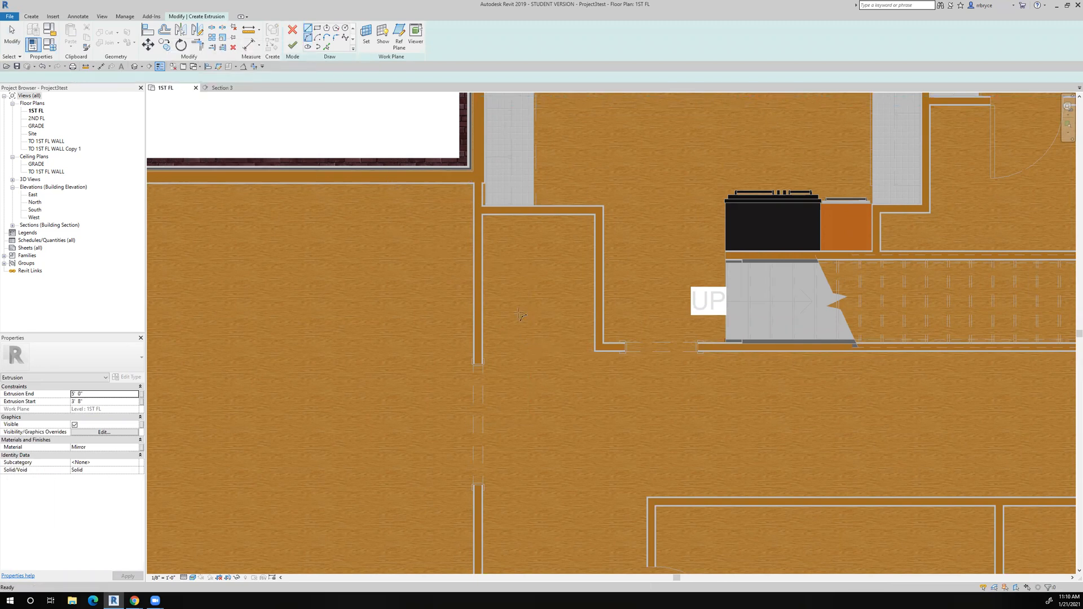
{"action": "left_click", "coordinate": [594, 352]}
{"action": "scroll", "coordinate": [486, 351], "scroll_direction": "up", "scroll_amount": 2}
{"action": "left_click", "coordinate": [480, 356]}
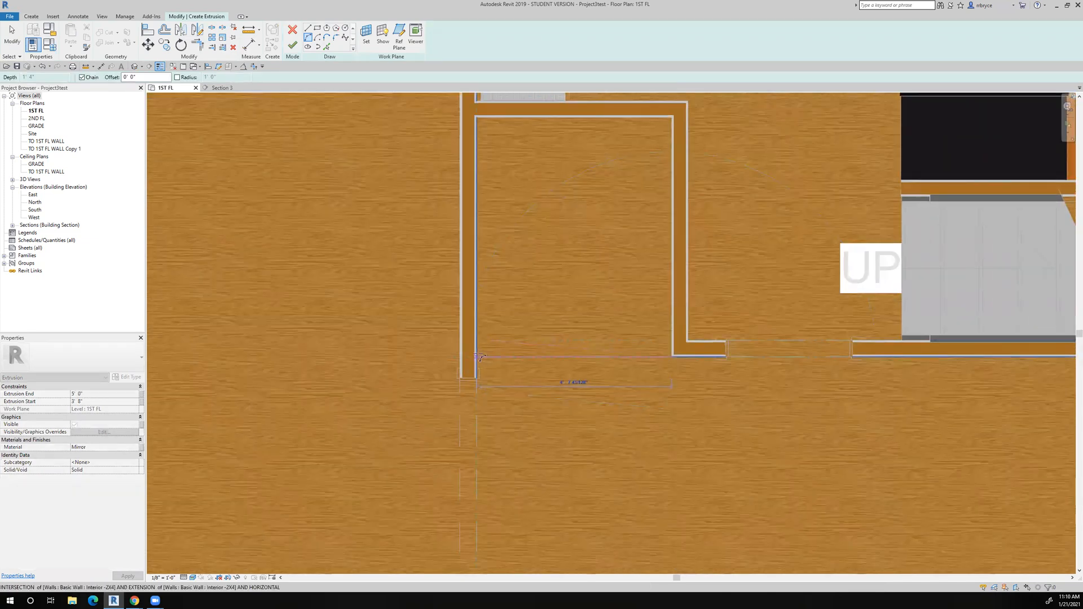
{"action": "left_click", "coordinate": [561, 376]}
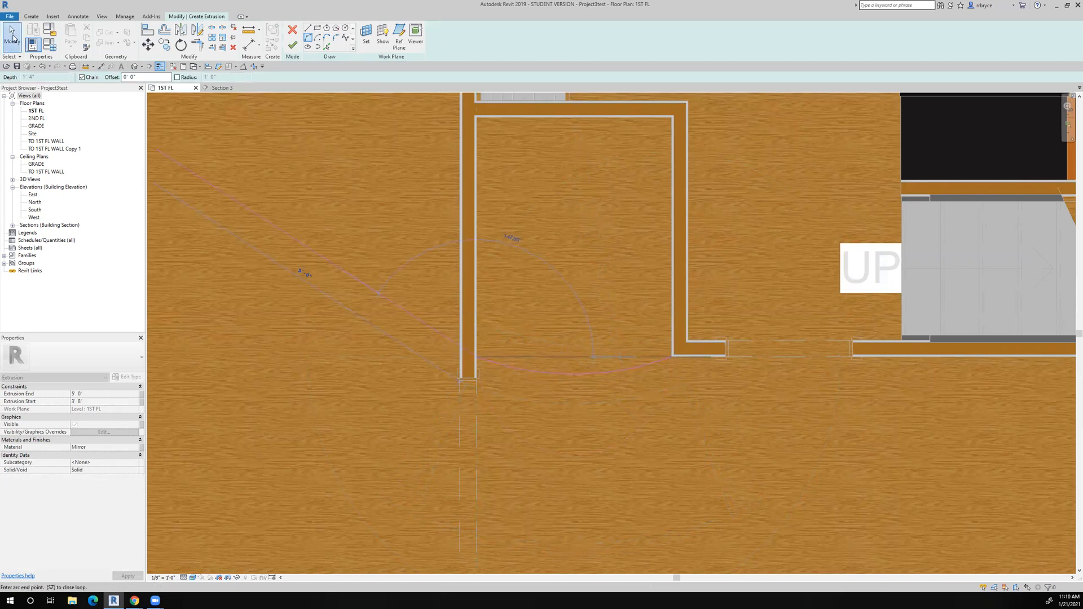
Close the extrusion profile with straight lines running 2' back along both alcove walls and across between them.
{"action": "left_click", "coordinate": [12, 35]}
{"action": "left_click", "coordinate": [308, 28]}
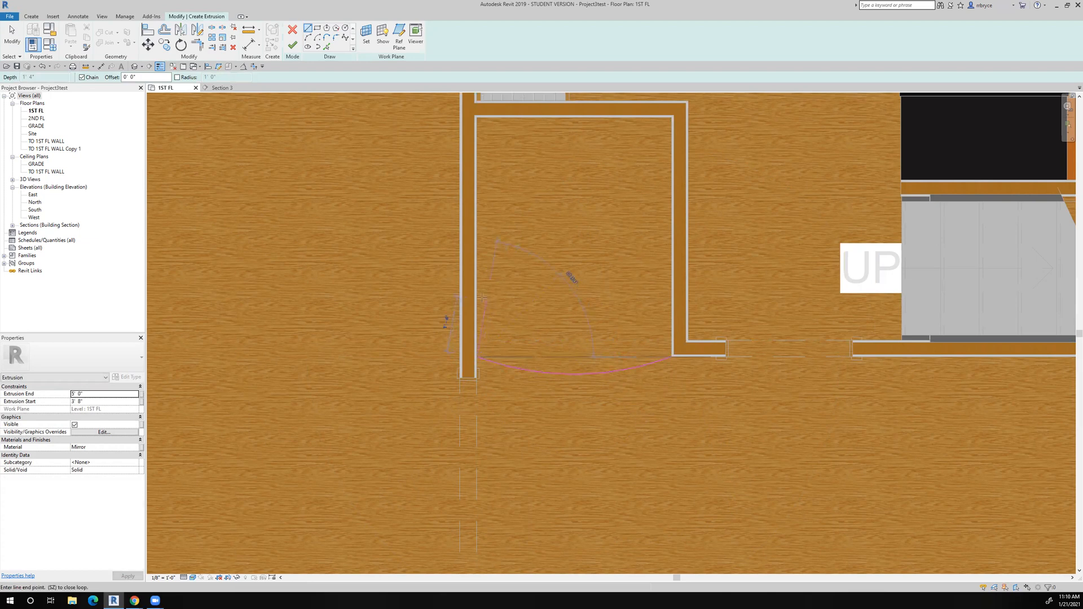
{"action": "left_click", "coordinate": [477, 357]}
{"action": "type", "text": "2"}
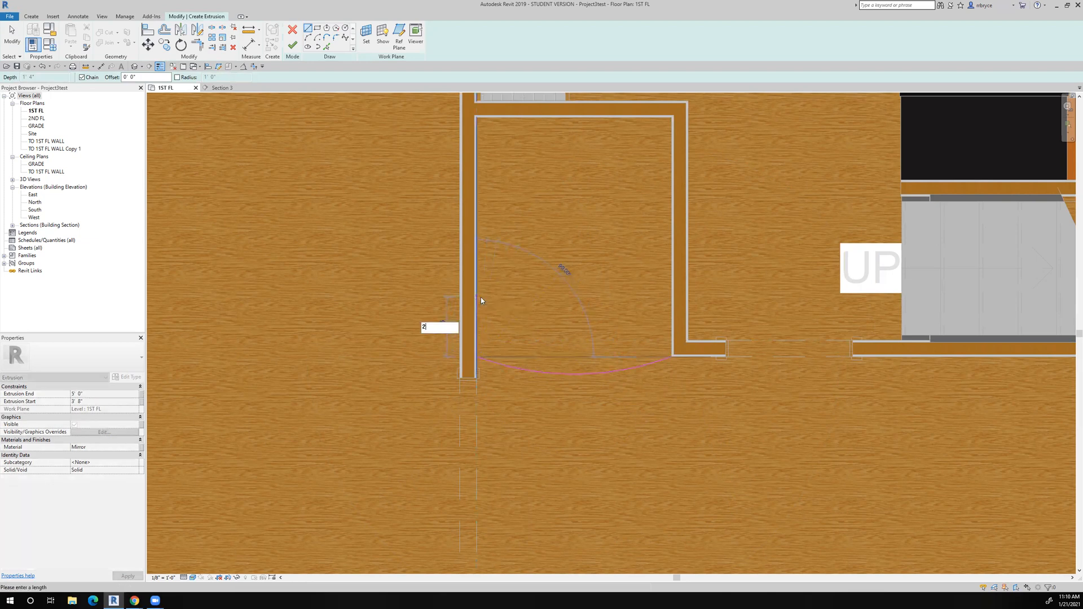
{"action": "key", "text": "Return"}
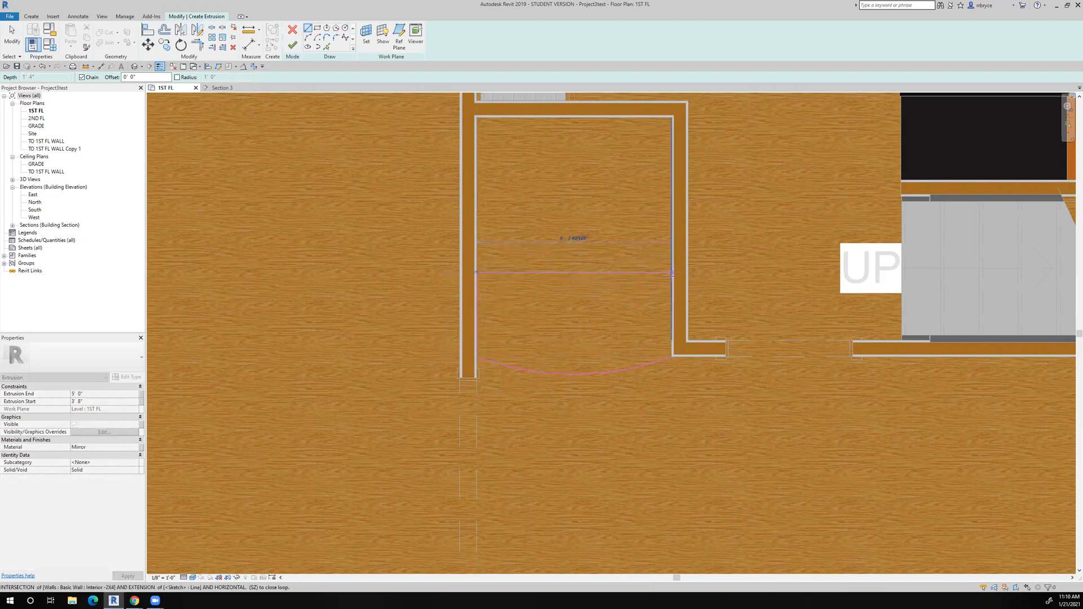
{"action": "left_click", "coordinate": [673, 273]}
{"action": "left_click", "coordinate": [672, 358]}
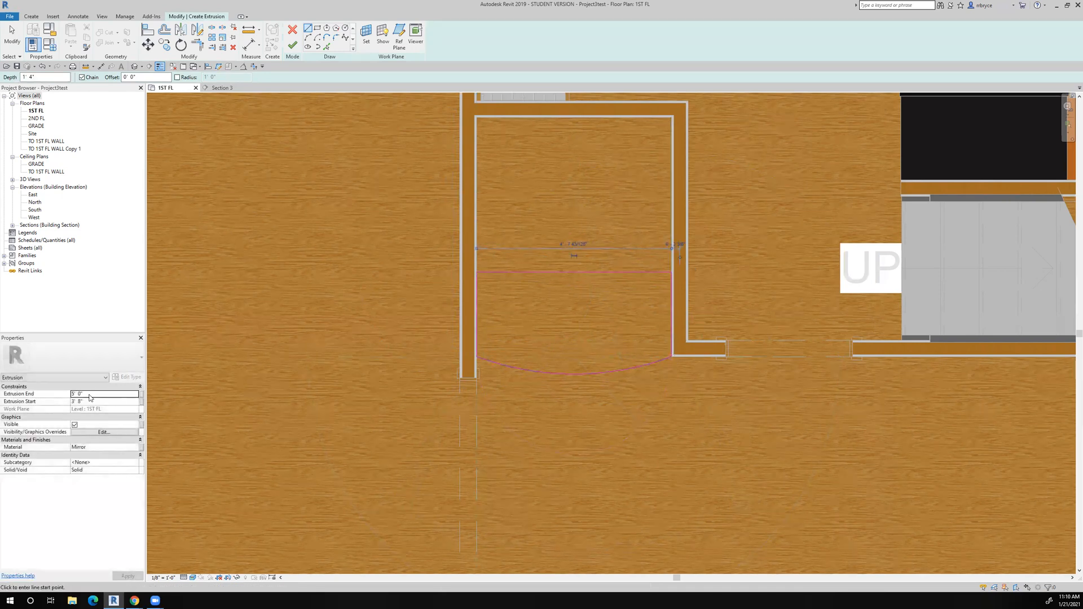
Set the extrusion end to 3' and the extrusion start to 2'10".
{"action": "left_click", "coordinate": [89, 395]}
{"action": "type", "text": "3"}
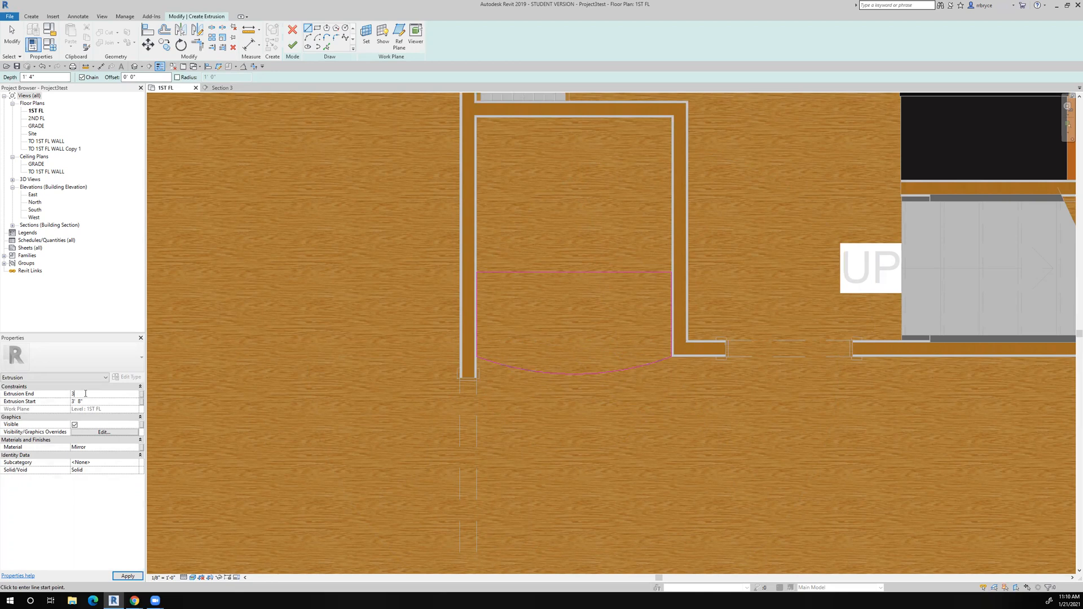
{"action": "left_click", "coordinate": [88, 401]}
{"action": "type", "text": "2'10"}
Search the materials for "tile" and assign Tile, Porcelain, 4in to the extrusion.
{"action": "left_click", "coordinate": [131, 448]}
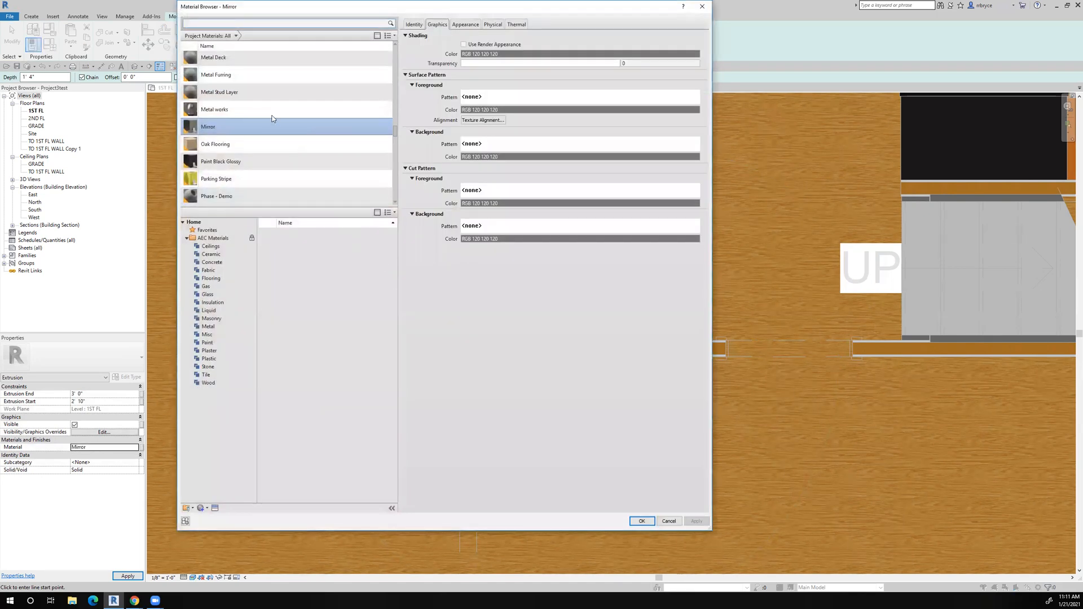
{"action": "type", "text": "til"}
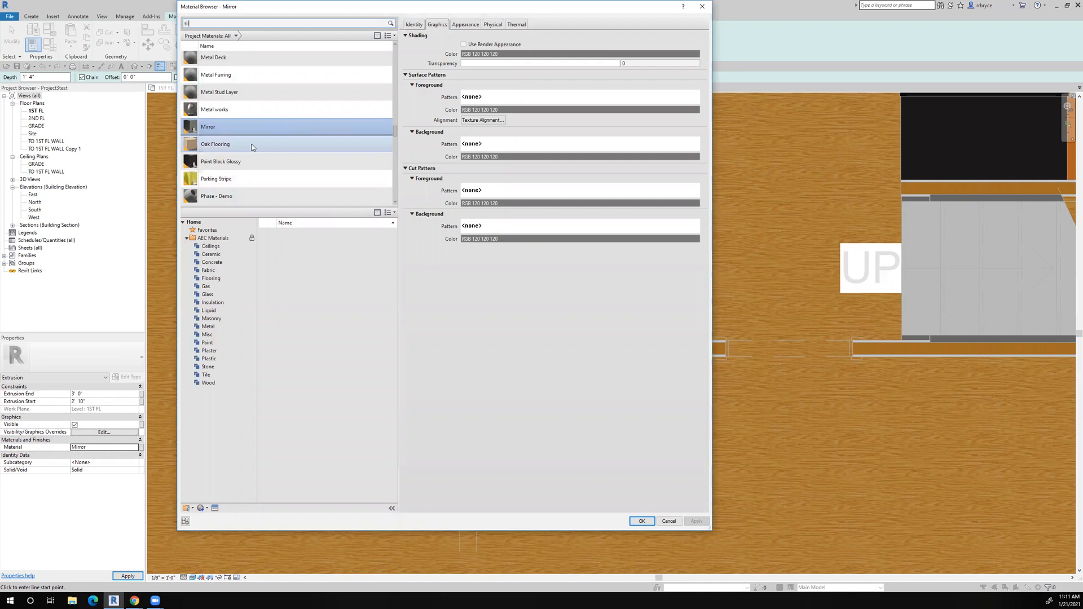
{"action": "type", "text": "e"}
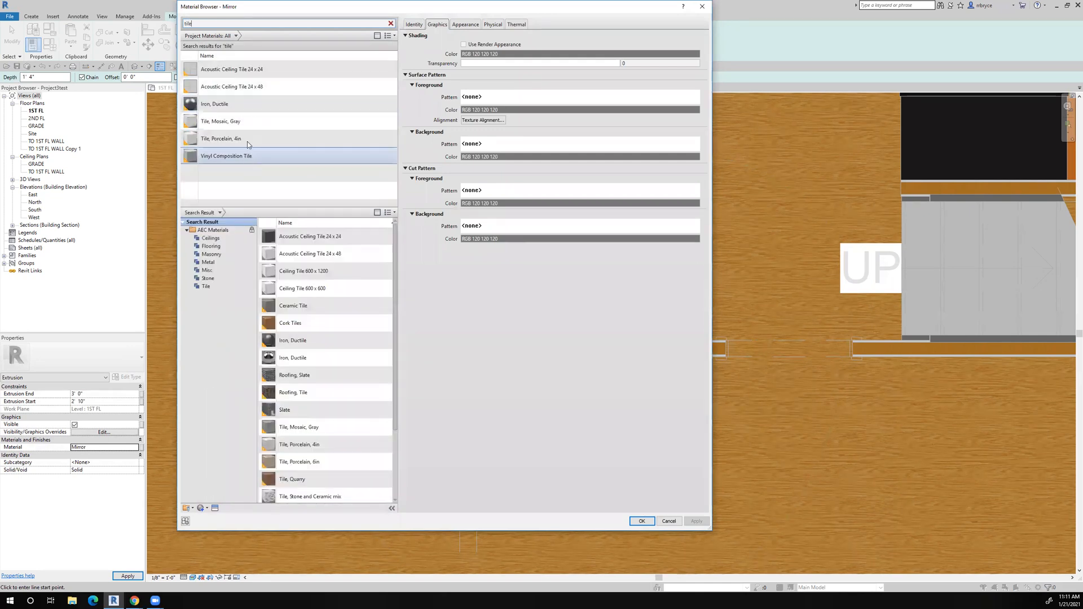
{"action": "left_click", "coordinate": [293, 139]}
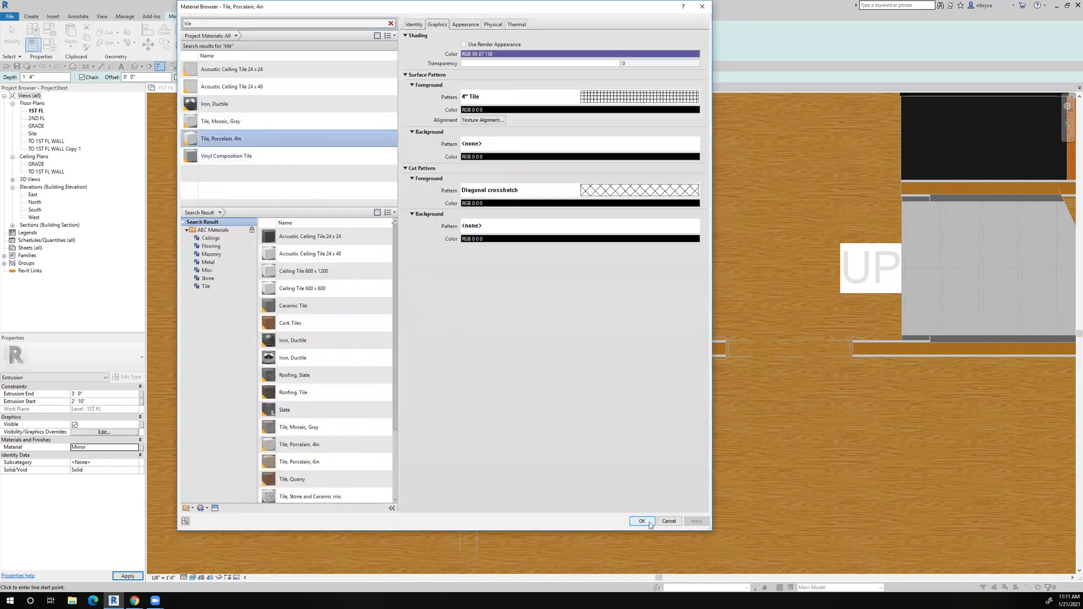
{"action": "left_click", "coordinate": [642, 521]}
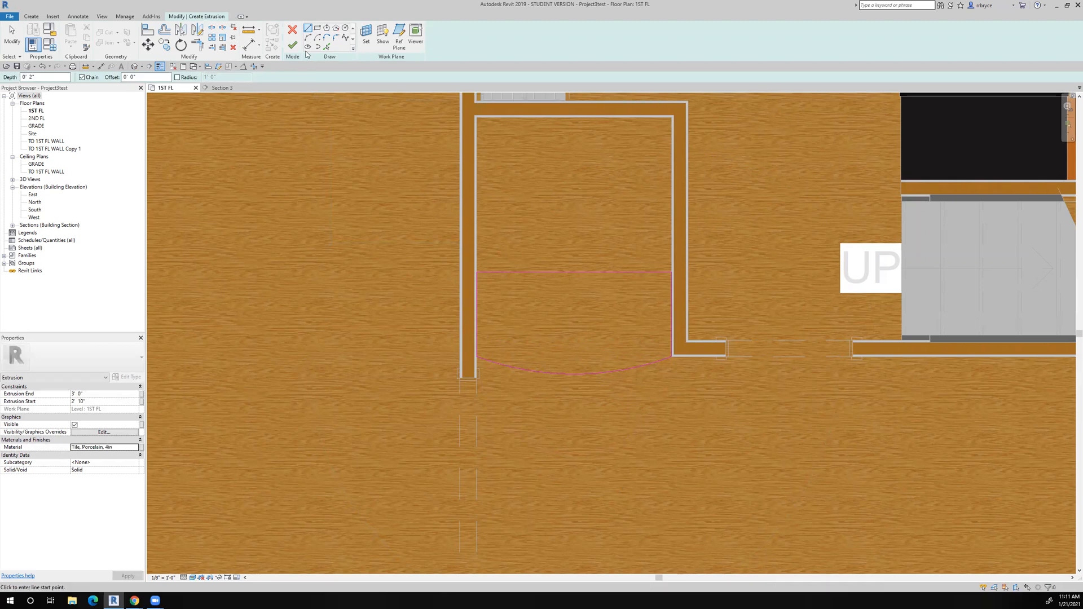
Finish the countertop extrusion and complete the in-place casework model.
{"action": "left_click", "coordinate": [293, 46]}
{"action": "left_click", "coordinate": [431, 39]}
{"action": "scroll", "coordinate": [398, 278], "scroll_direction": "down", "scroll_amount": 2}
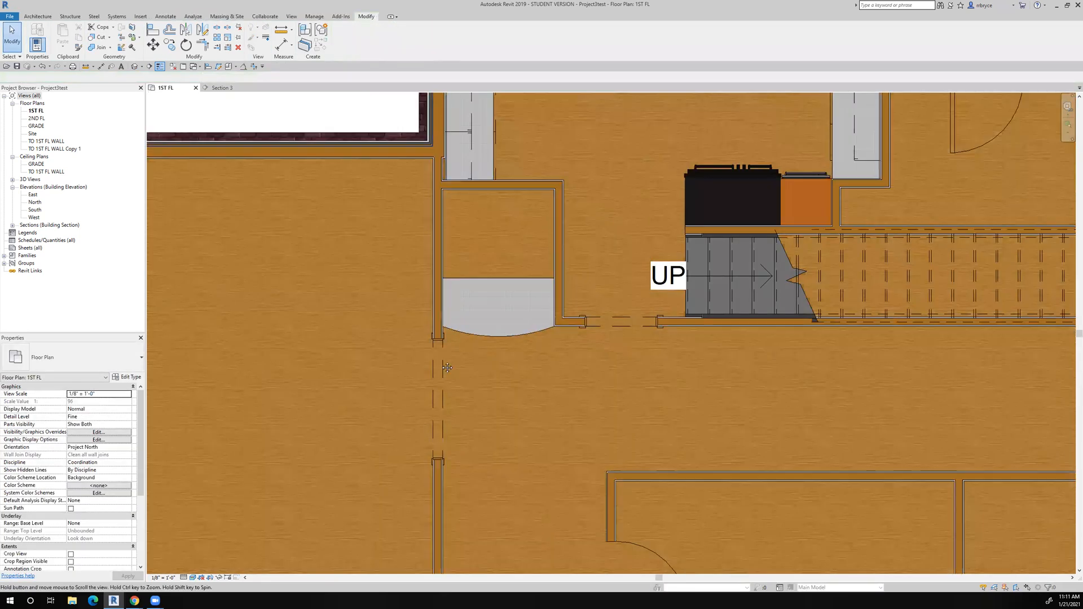
Start placing a component and select the Passage Opening-Cased type 30" x 84".
{"action": "middle_click_drag", "start_coordinate": [420, 217], "coordinate": [470, 282]}
{"action": "scroll", "coordinate": [467, 280], "scroll_direction": "up", "scroll_amount": 2}
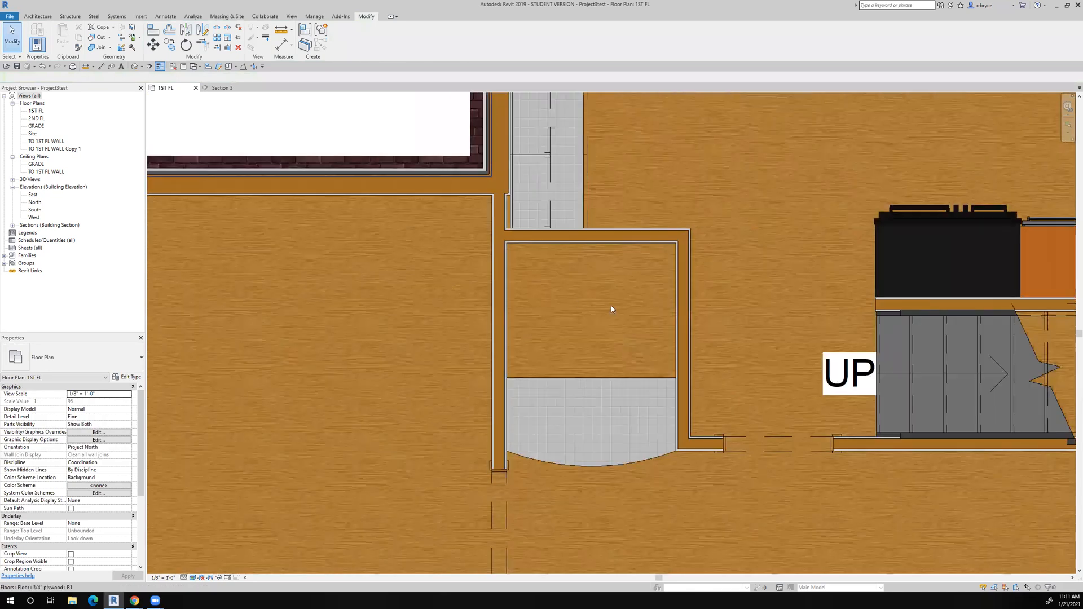
{"action": "scroll", "coordinate": [702, 296], "scroll_direction": "down", "scroll_amount": 2}
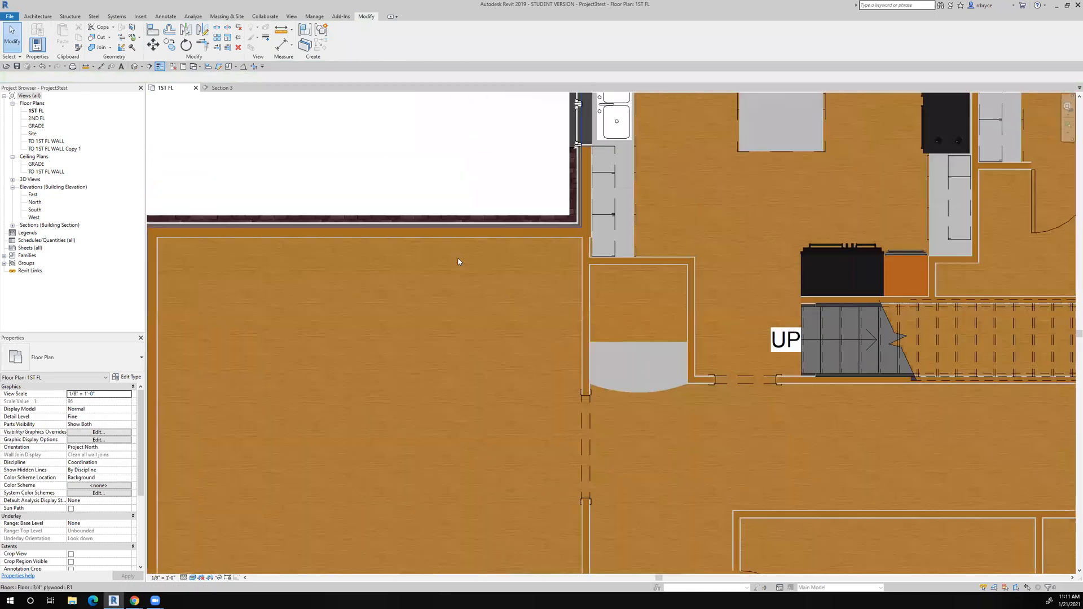
{"action": "left_click", "coordinate": [37, 15]}
{"action": "left_click", "coordinate": [92, 33]}
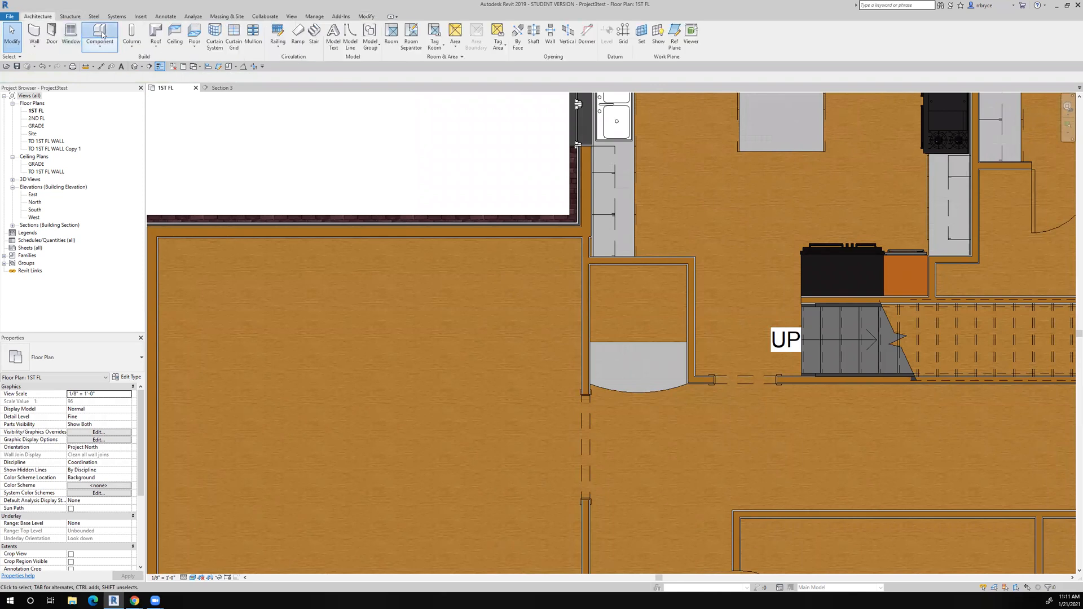
{"action": "left_click", "coordinate": [95, 355]}
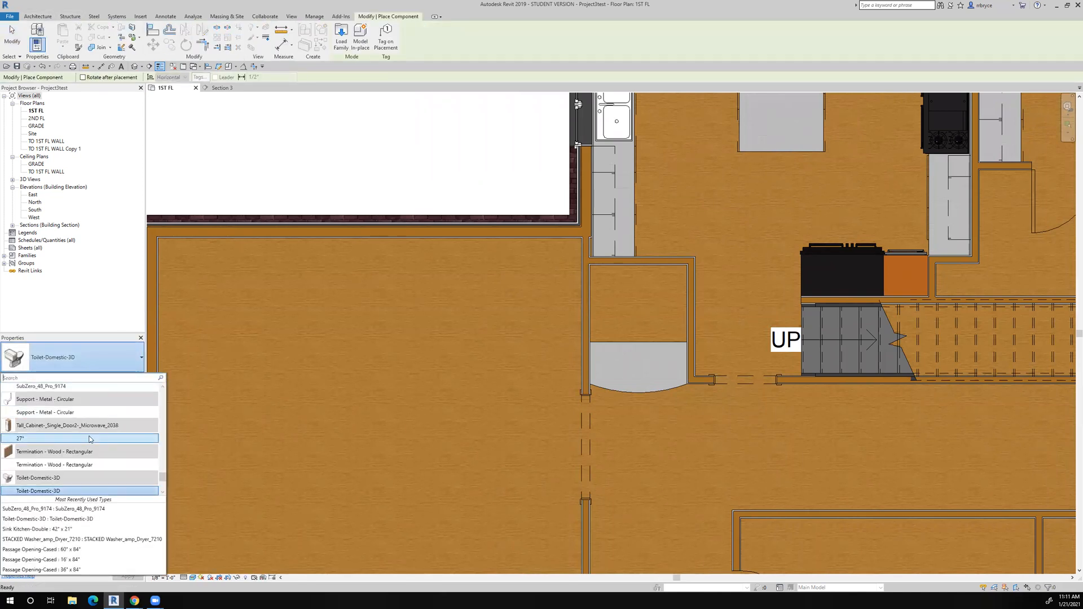
{"action": "left_click", "coordinate": [77, 550]}
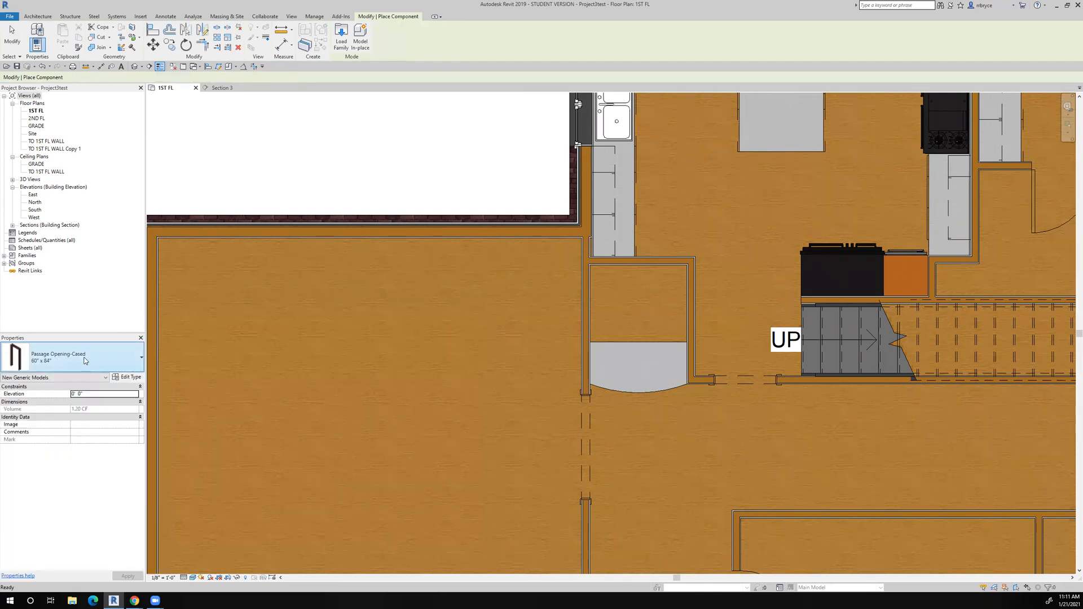
{"action": "left_click", "coordinate": [85, 360]}
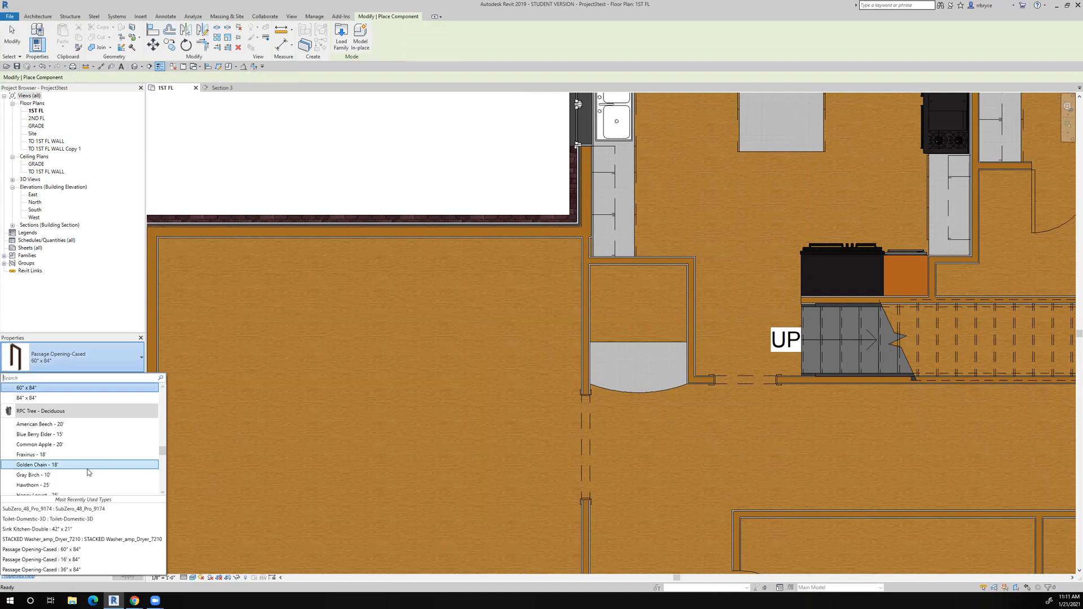
{"action": "scroll", "coordinate": [64, 430], "scroll_direction": "up", "scroll_amount": 2}
{"action": "scroll", "coordinate": [61, 424], "scroll_direction": "up", "scroll_amount": 1}
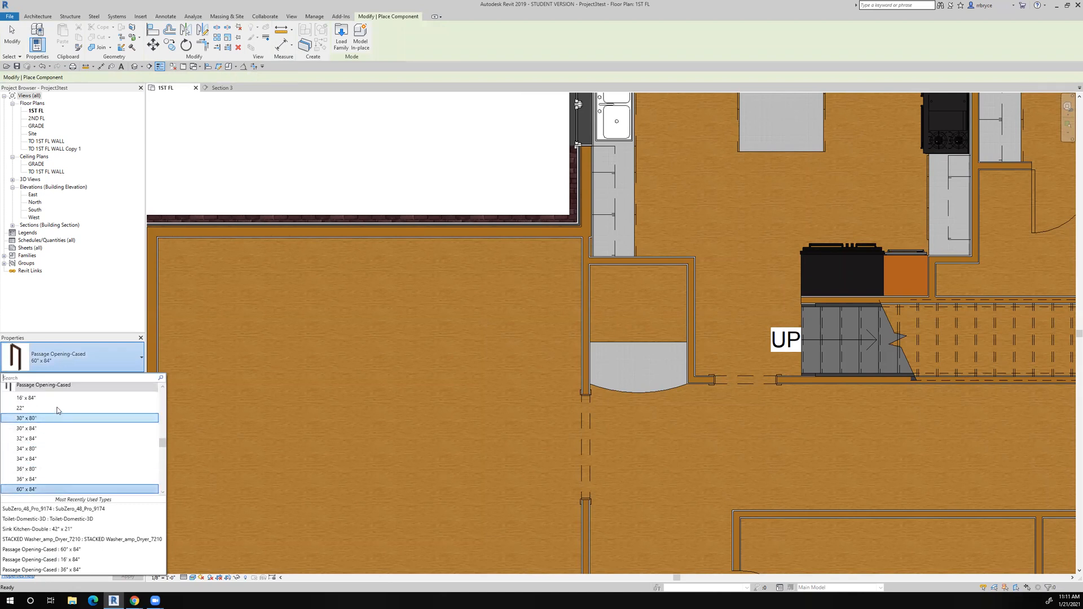
{"action": "left_click", "coordinate": [57, 428]}
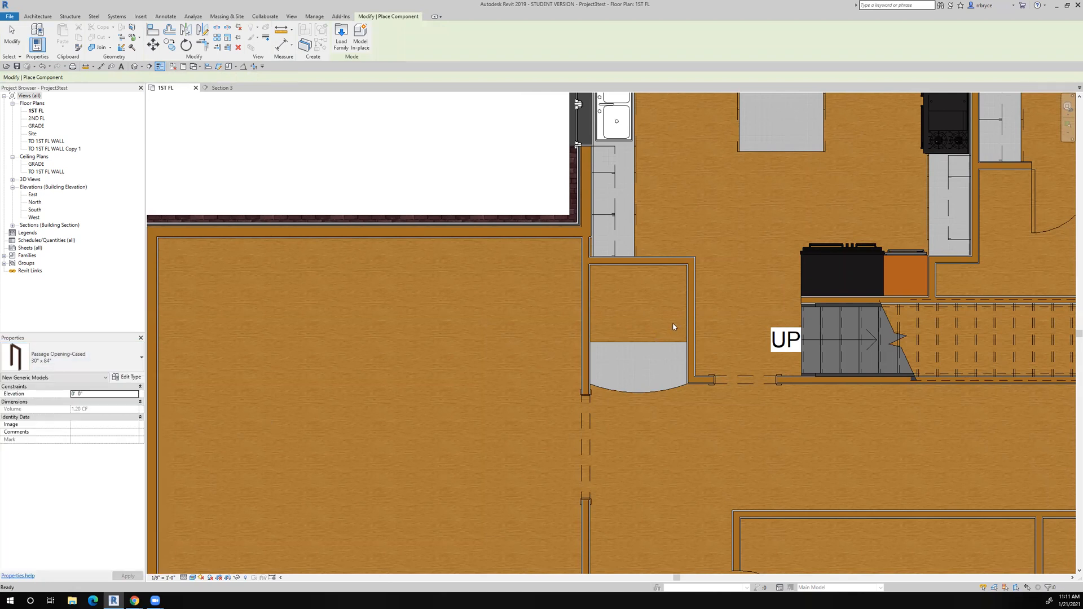
Place a cased opening in each of the two side walls of the alcove behind the counter, and save the project.
{"action": "left_click", "coordinate": [585, 305]}
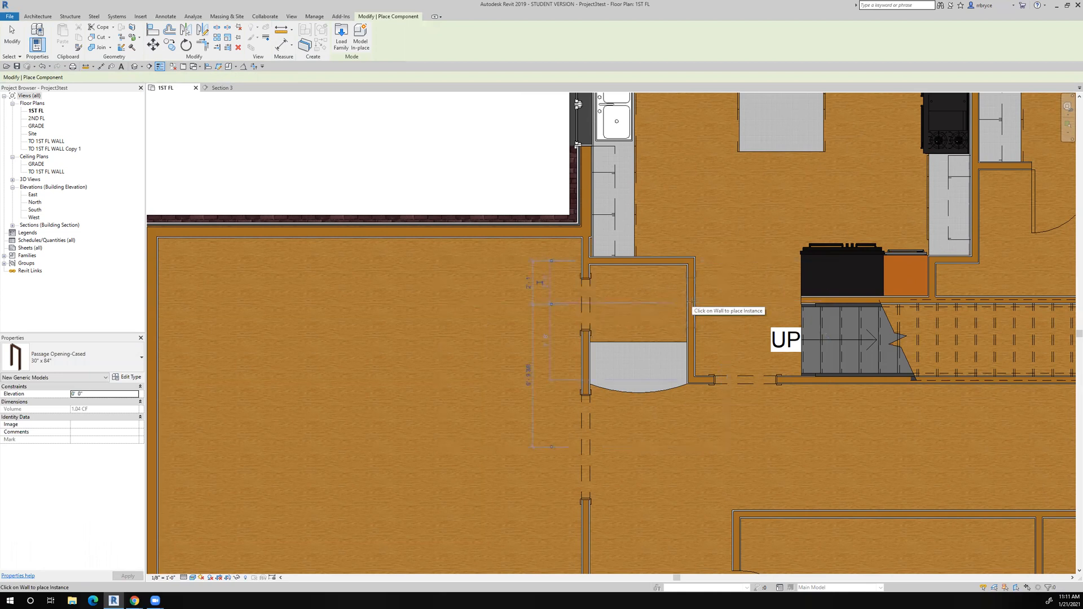
{"action": "scroll", "coordinate": [358, 271], "scroll_direction": "down", "scroll_amount": 3}
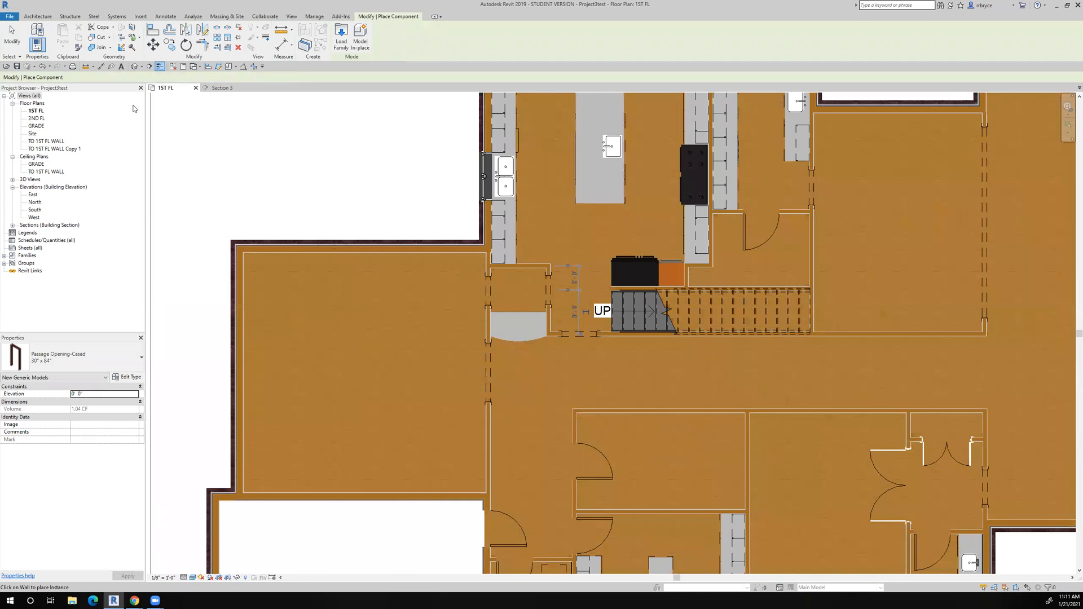
{"action": "left_click", "coordinate": [17, 66]}
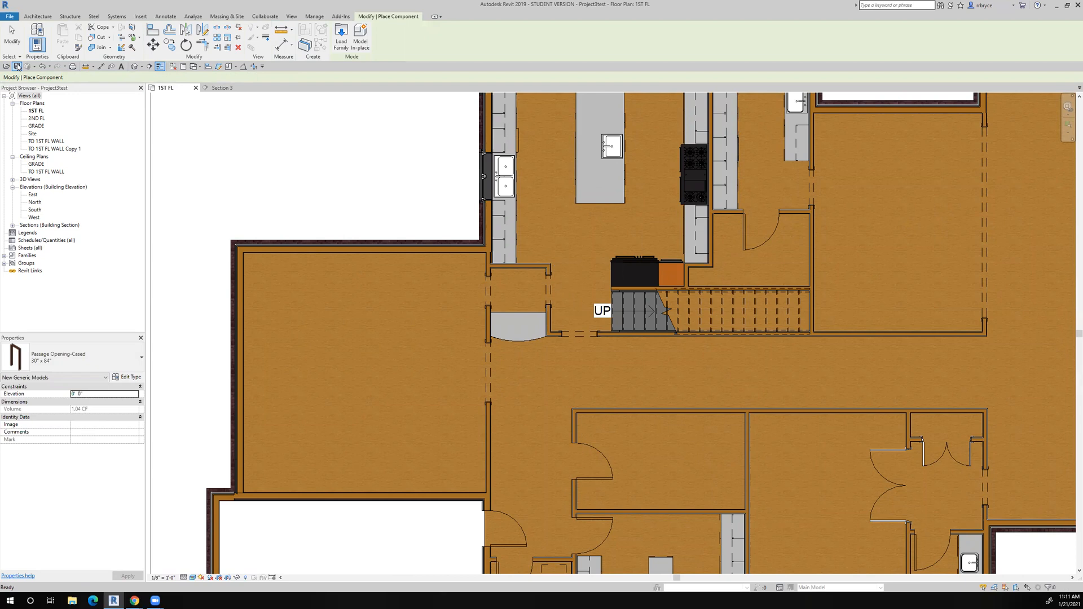
{"action": "scroll", "coordinate": [488, 357], "scroll_direction": "down", "scroll_amount": 3}
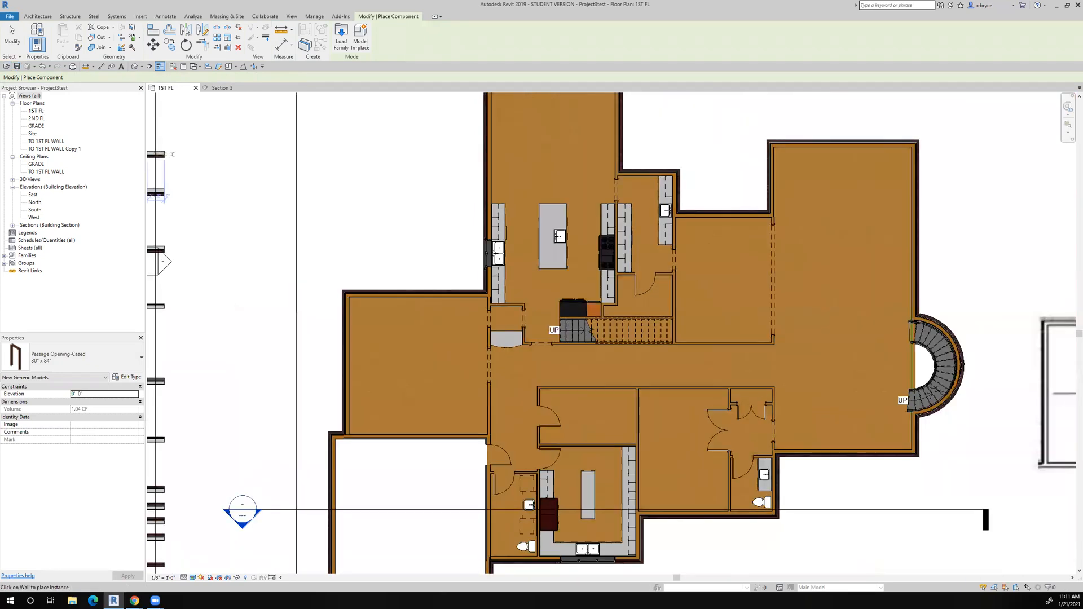
{"action": "left_click", "coordinate": [17, 66]}
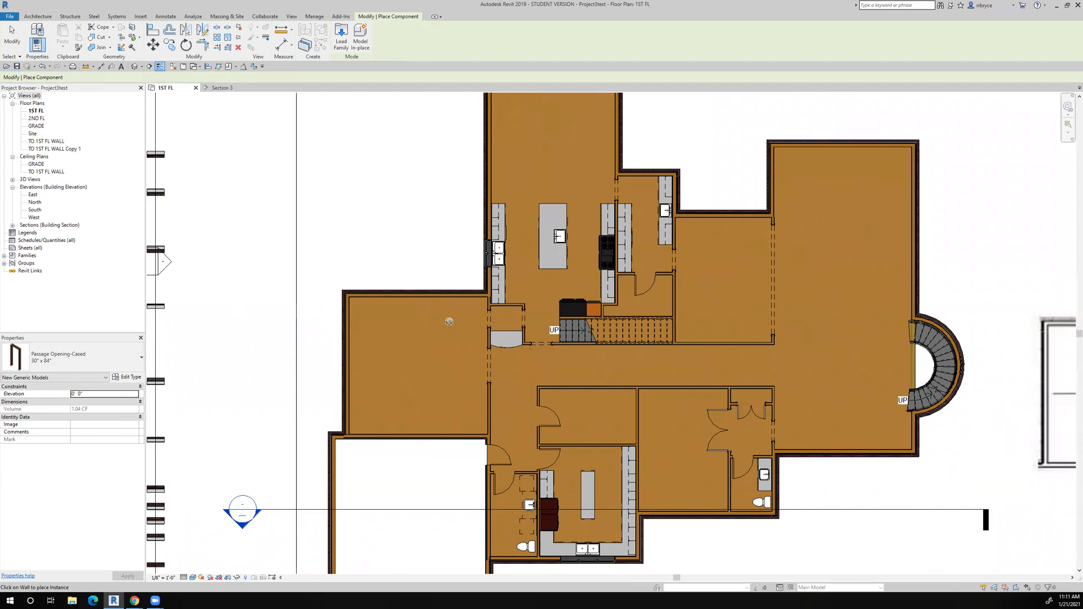
Check the alcove's openings and curved counter within the overall first-floor plan, and save the project.
{"action": "scroll", "coordinate": [507, 341], "scroll_direction": "up", "scroll_amount": 4}
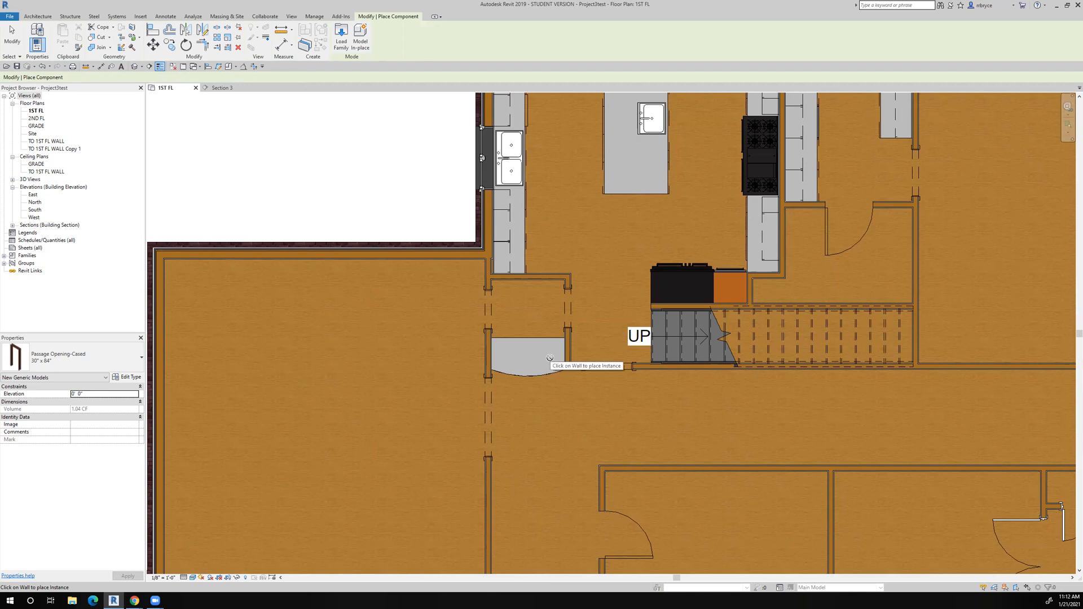
{"action": "scroll", "coordinate": [645, 373], "scroll_direction": "down", "scroll_amount": 6}
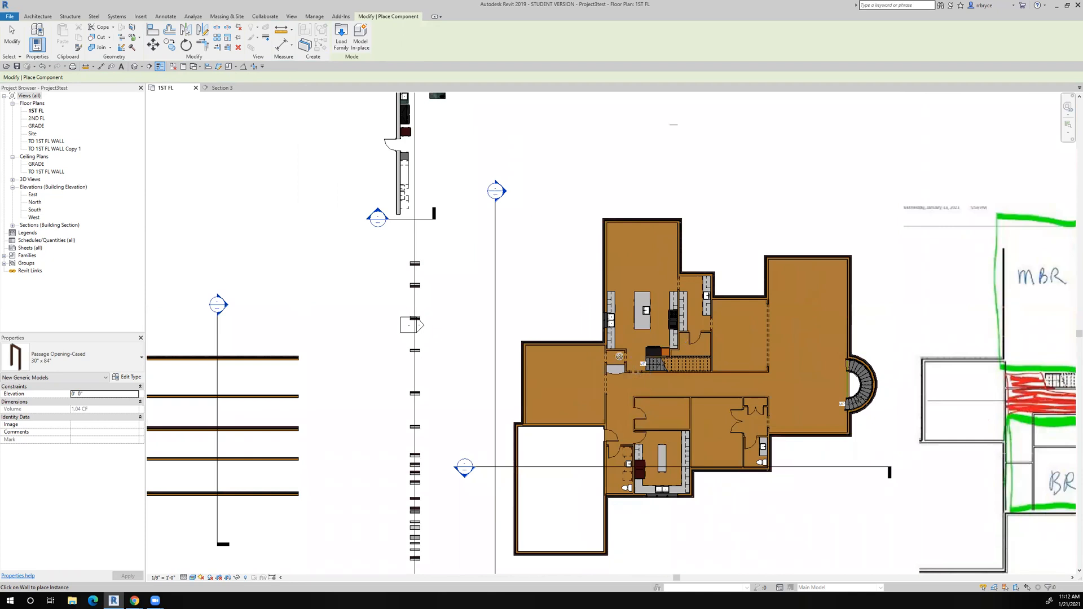
{"action": "scroll", "coordinate": [618, 360], "scroll_direction": "up", "scroll_amount": 3}
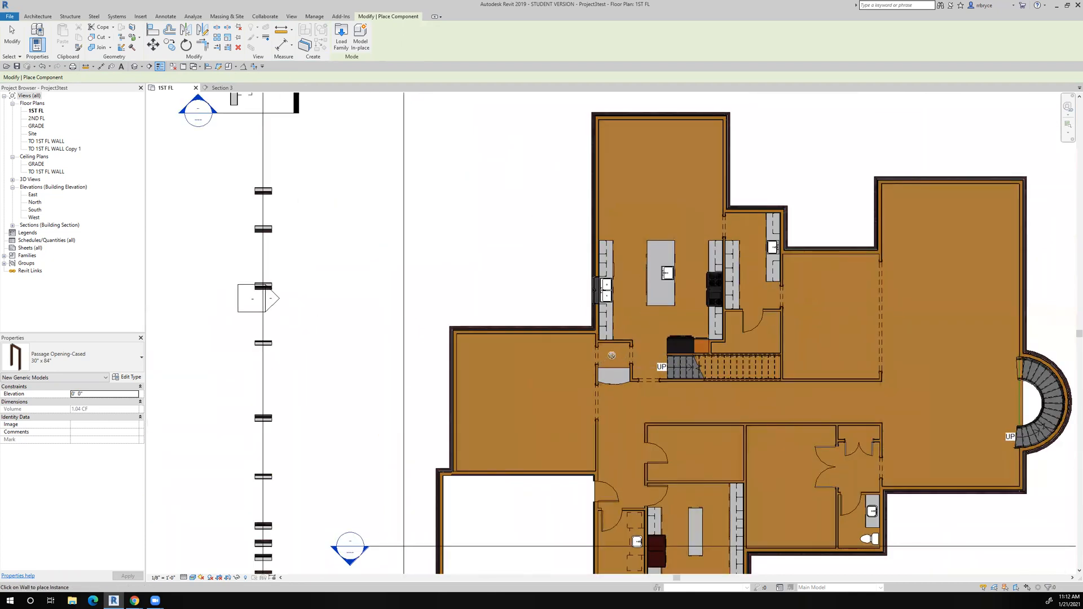
{"action": "scroll", "coordinate": [620, 394], "scroll_direction": "up", "scroll_amount": 2}
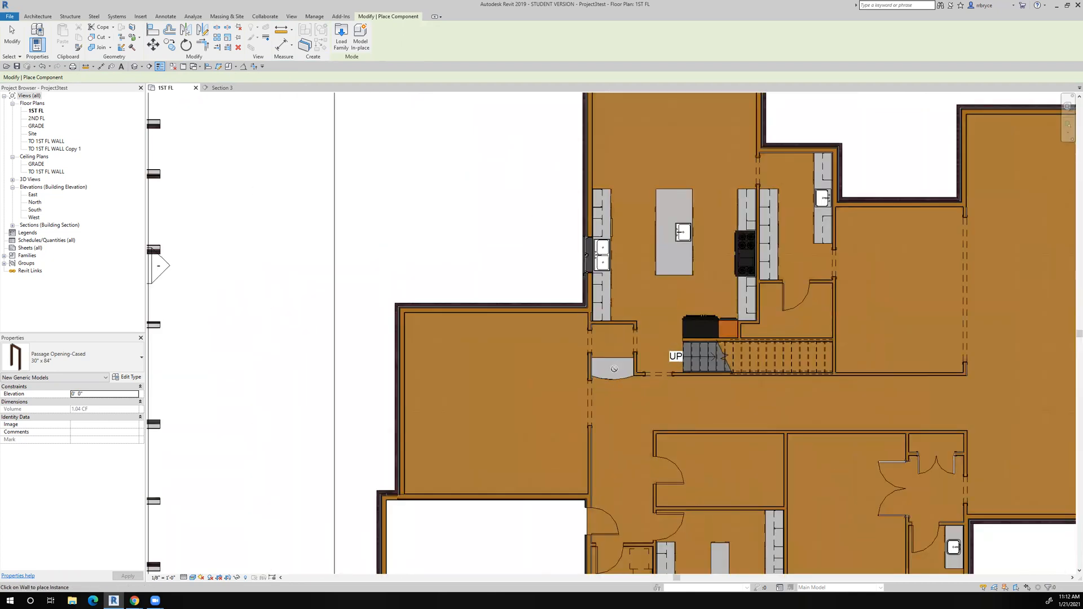
{"action": "scroll", "coordinate": [619, 369], "scroll_direction": "down", "scroll_amount": 2}
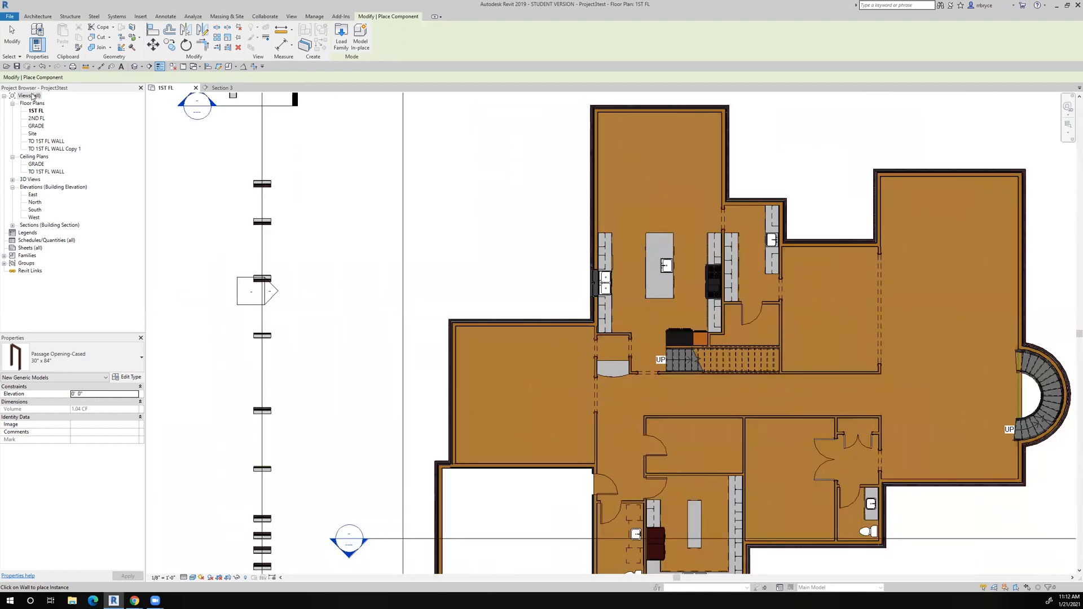
{"action": "left_click", "coordinate": [17, 66]}
Examine the hallway between the alcove, the exterior side door and the bathroom on the first-floor plan, and end component placement.
{"action": "scroll", "coordinate": [568, 360], "scroll_direction": "down", "scroll_amount": 1}
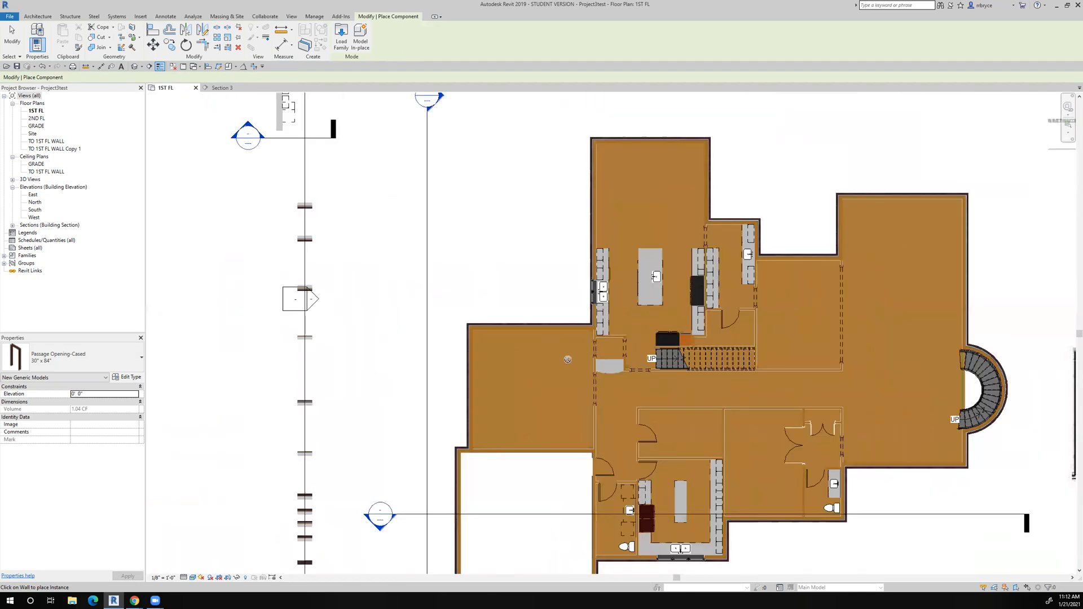
{"action": "scroll", "coordinate": [508, 390], "scroll_direction": "up", "scroll_amount": 3}
{"action": "scroll", "coordinate": [508, 390], "scroll_direction": "up", "scroll_amount": 1}
{"action": "middle_click_drag", "start_coordinate": [500, 362], "coordinate": [431, 289]}
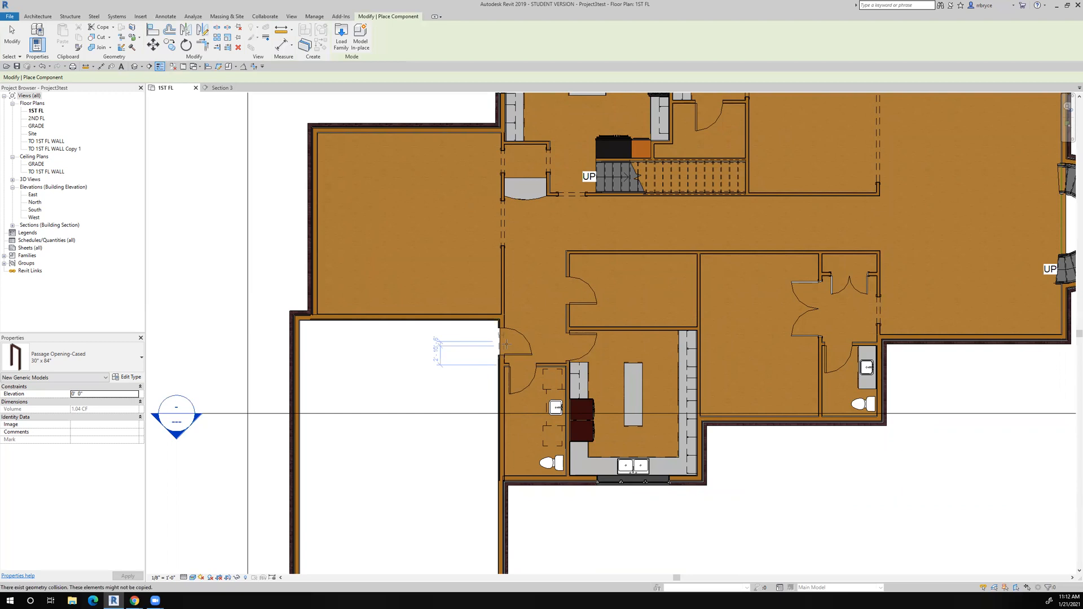
{"action": "scroll", "coordinate": [506, 344], "scroll_direction": "up", "scroll_amount": 2}
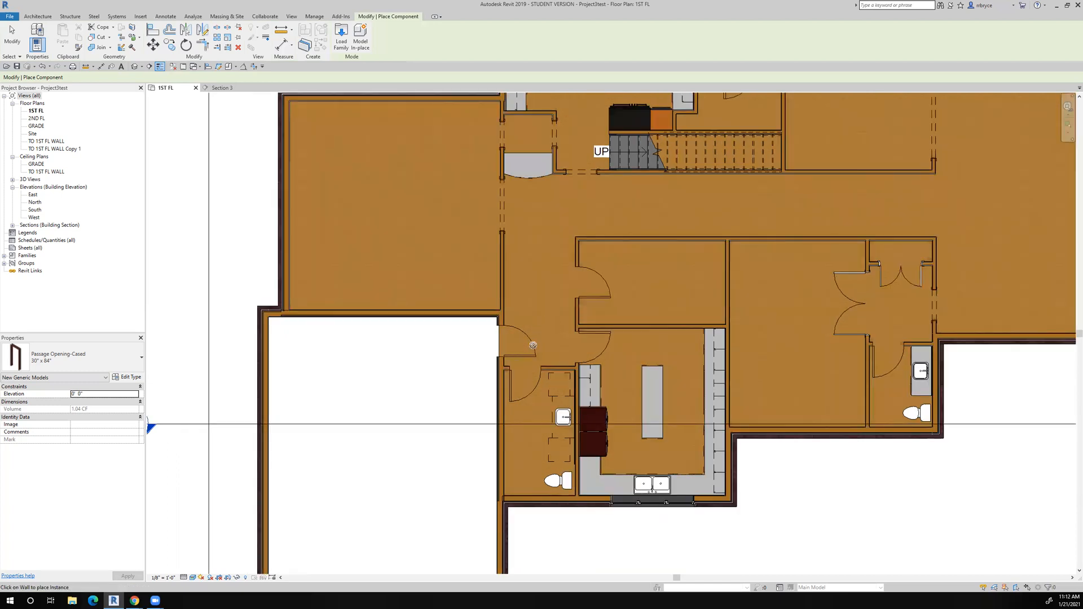
{"action": "scroll", "coordinate": [548, 332], "scroll_direction": "down", "scroll_amount": 3}
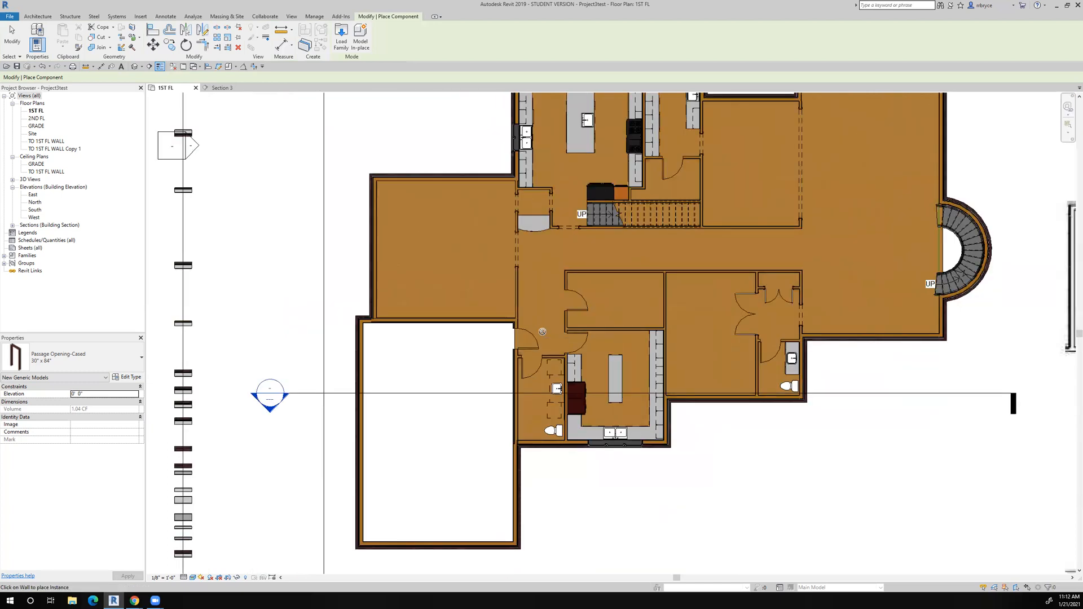
{"action": "scroll", "coordinate": [542, 331], "scroll_direction": "up", "scroll_amount": 3}
{"action": "middle_click_drag", "start_coordinate": [539, 298], "coordinate": [501, 321]}
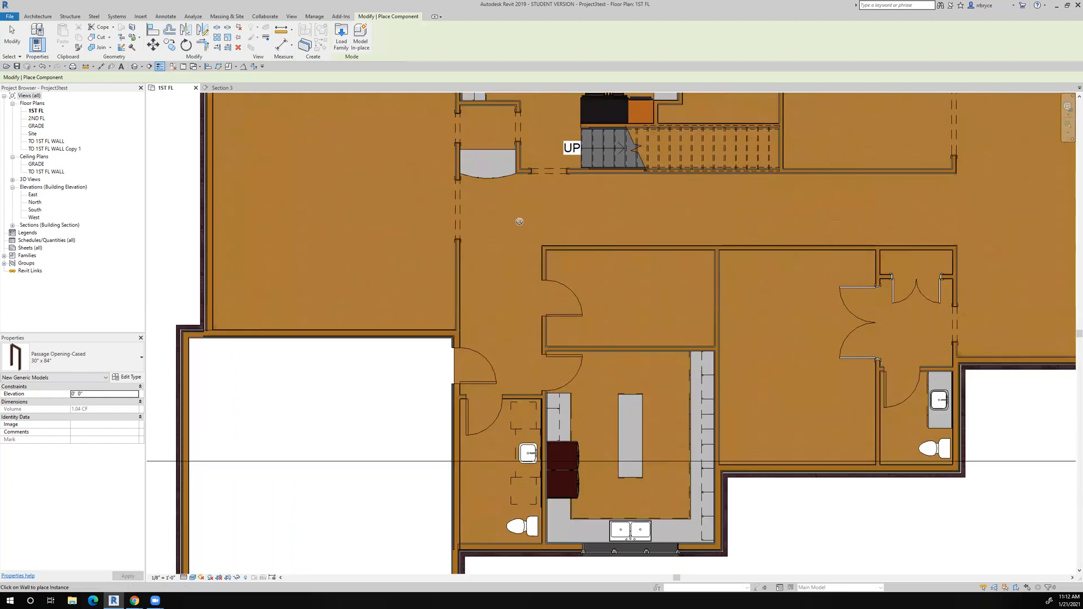
{"action": "scroll", "coordinate": [553, 226], "scroll_direction": "down", "scroll_amount": 3}
{"action": "middle_click_drag", "start_coordinate": [814, 262], "coordinate": [769, 320]}
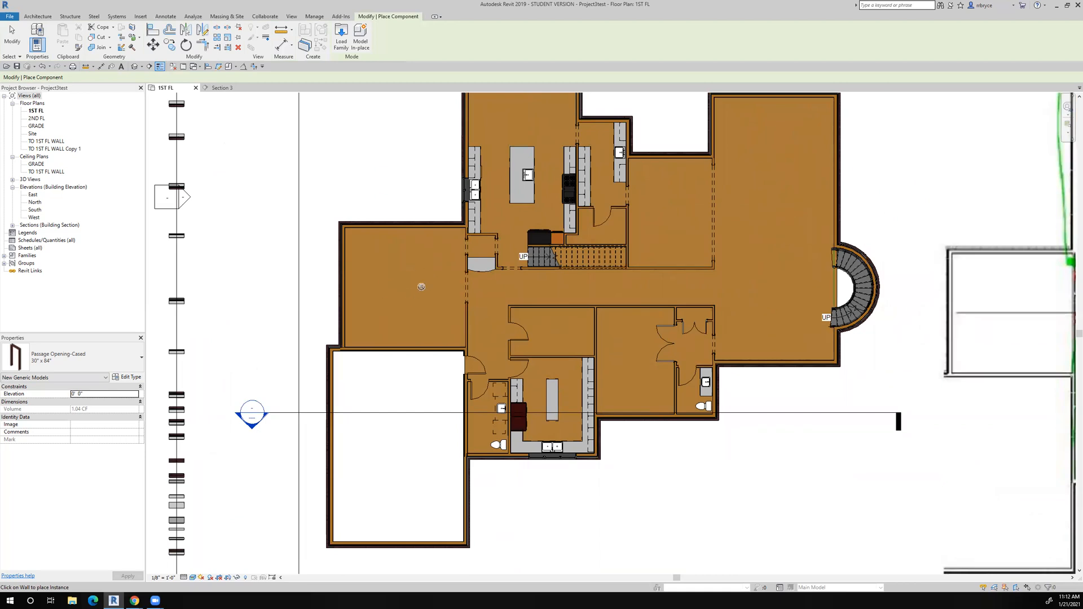
{"action": "scroll", "coordinate": [471, 329], "scroll_direction": "up", "scroll_amount": 5}
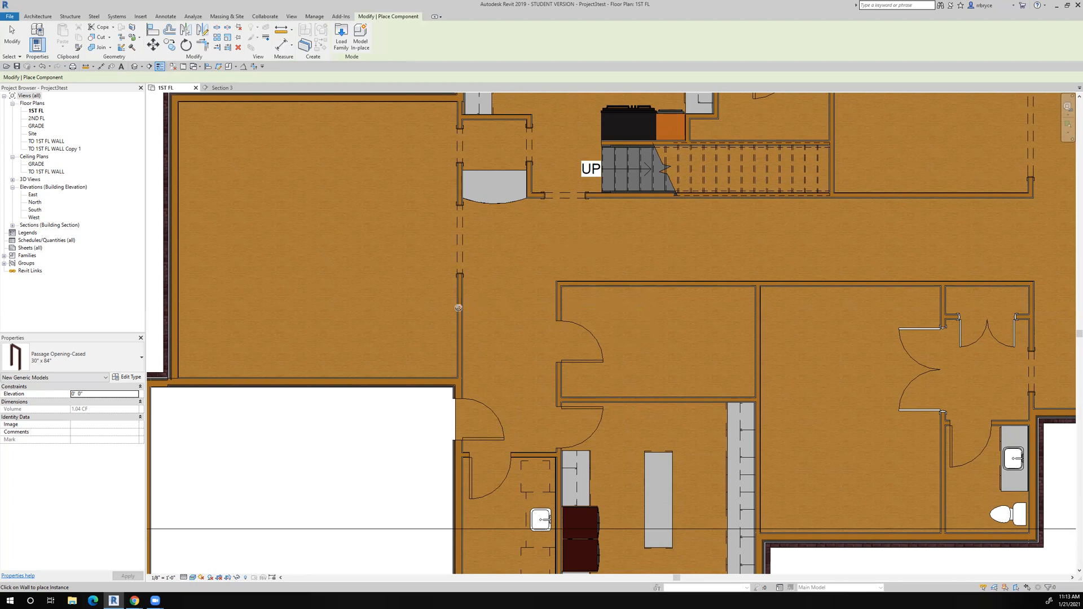
{"action": "left_click", "coordinate": [12, 35]}
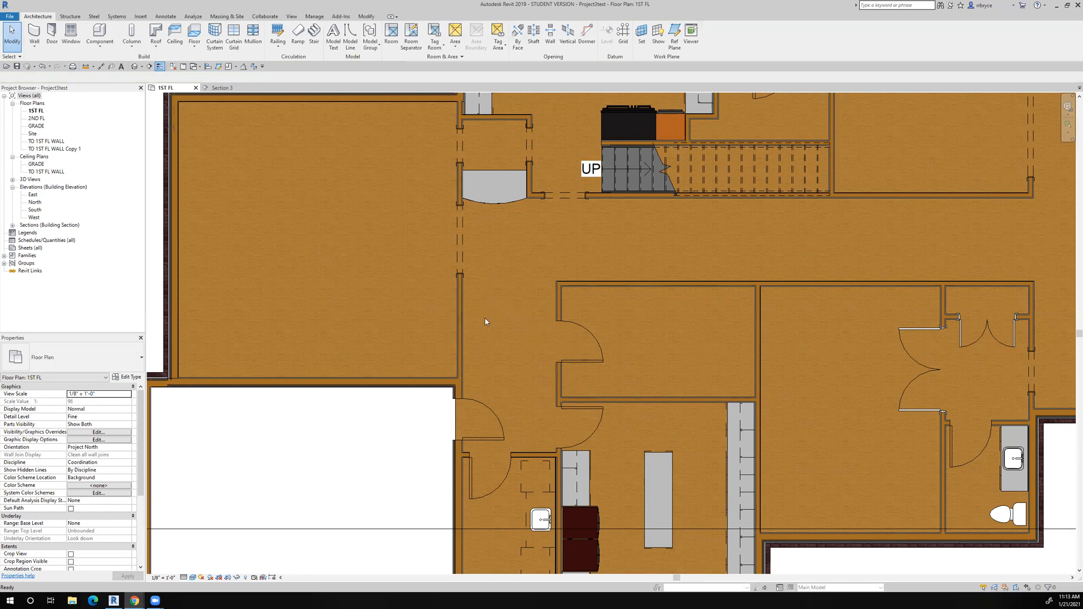
Draw an Interior - 2X12 wall across the hallway below the alcove, from the closed room's side wall to the opposite wall.
{"action": "scroll", "coordinate": [523, 310], "scroll_direction": "up", "scroll_amount": 2}
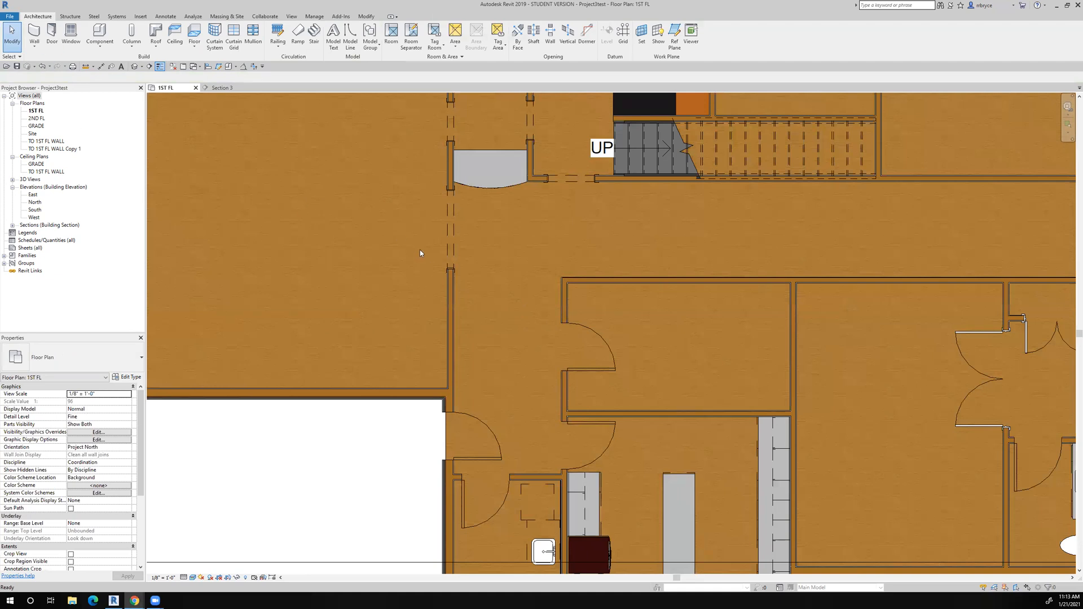
{"action": "left_click", "coordinate": [35, 39]}
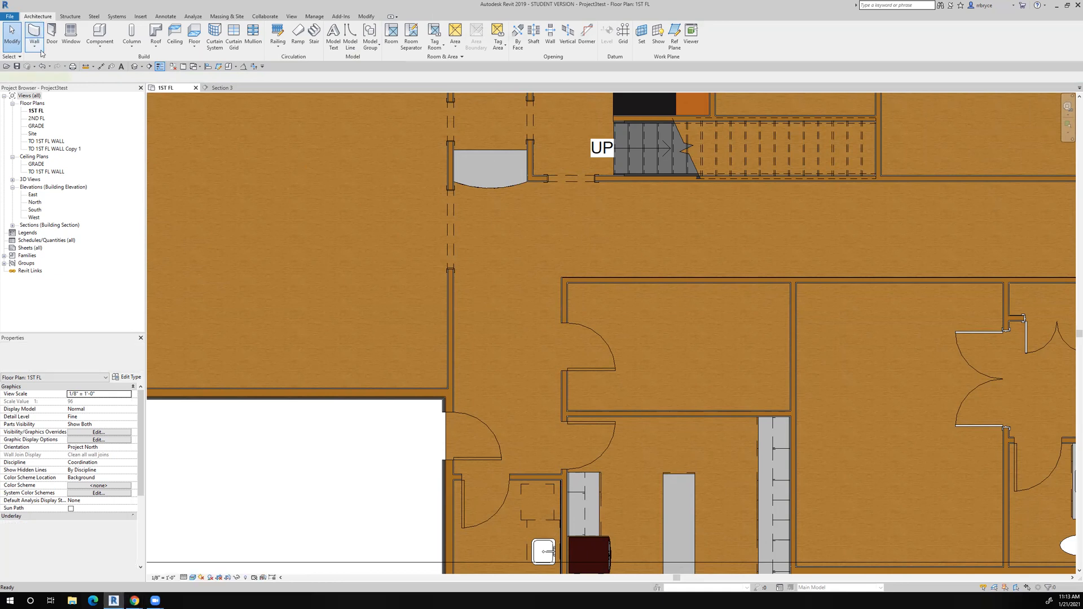
{"action": "left_click", "coordinate": [95, 355]}
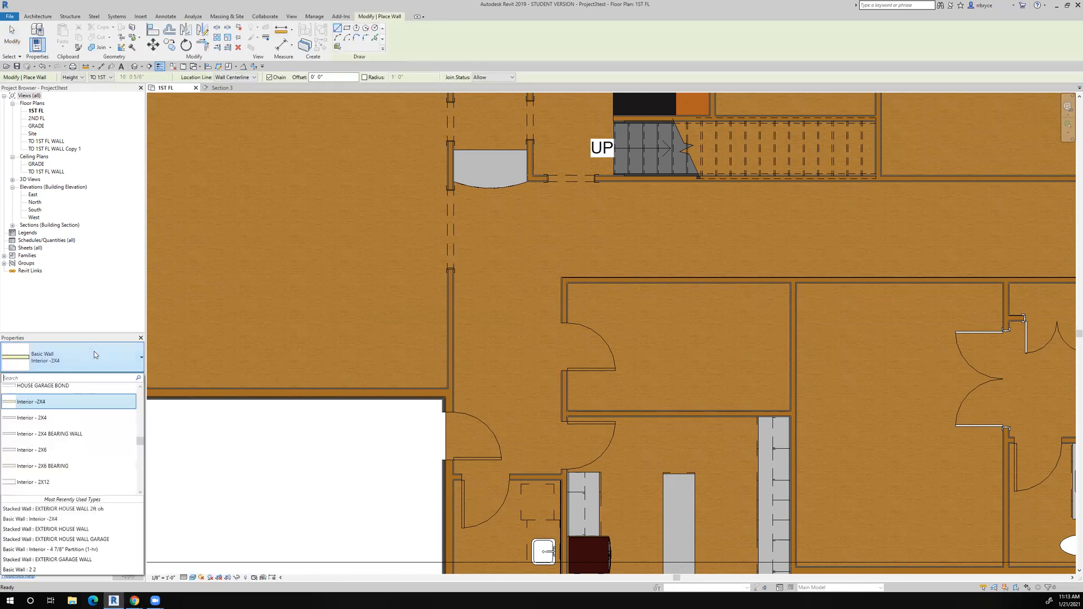
{"action": "left_click", "coordinate": [87, 483]}
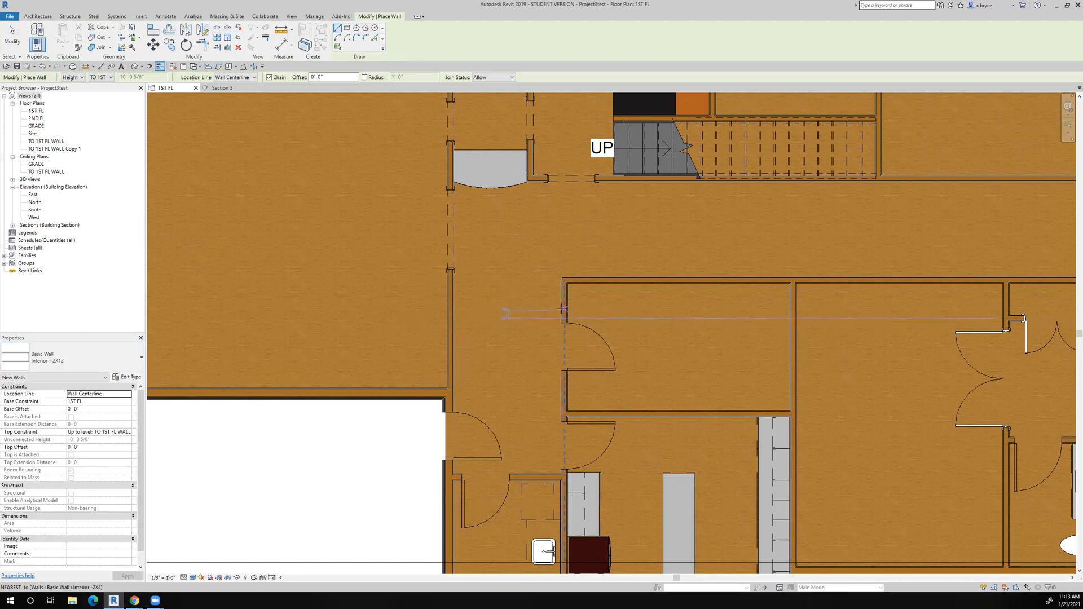
{"action": "left_click", "coordinate": [564, 308]}
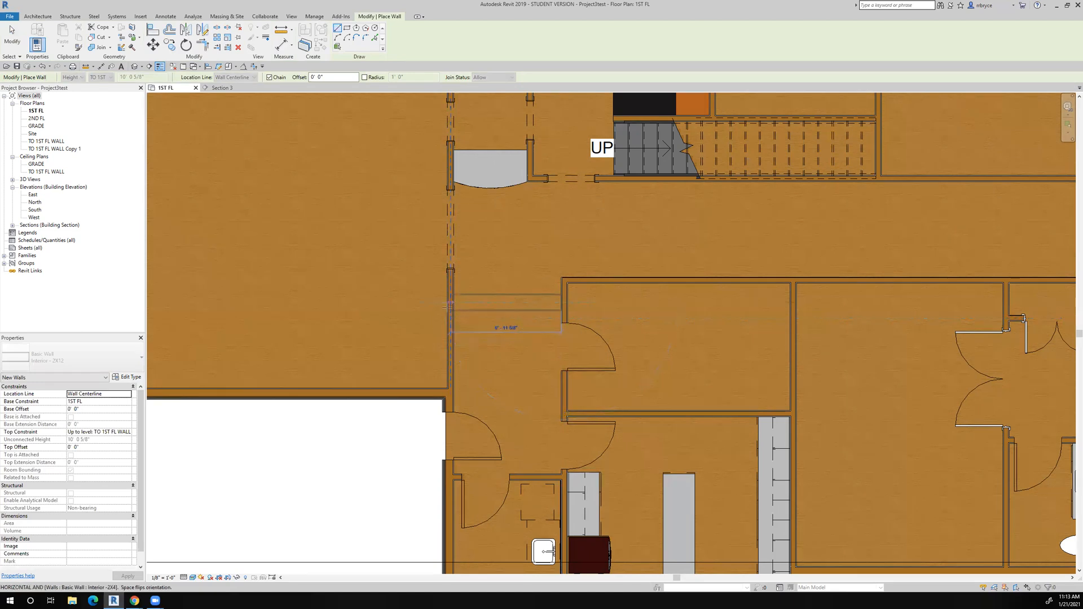
{"action": "left_click", "coordinate": [449, 305]}
{"action": "key", "text": "Escape"}
{"action": "key", "text": "Escape"}
Add an aligned dimension between the upper face of the new hallway wall and the adjacent closed room's upper wall face.
{"action": "scroll", "coordinate": [507, 316], "scroll_direction": "up", "scroll_amount": 2}
{"action": "scroll", "coordinate": [513, 279], "scroll_direction": "down", "scroll_amount": 4}
{"action": "middle_click_drag", "start_coordinate": [512, 281], "coordinate": [475, 299]}
{"action": "scroll", "coordinate": [487, 277], "scroll_direction": "up", "scroll_amount": 3}
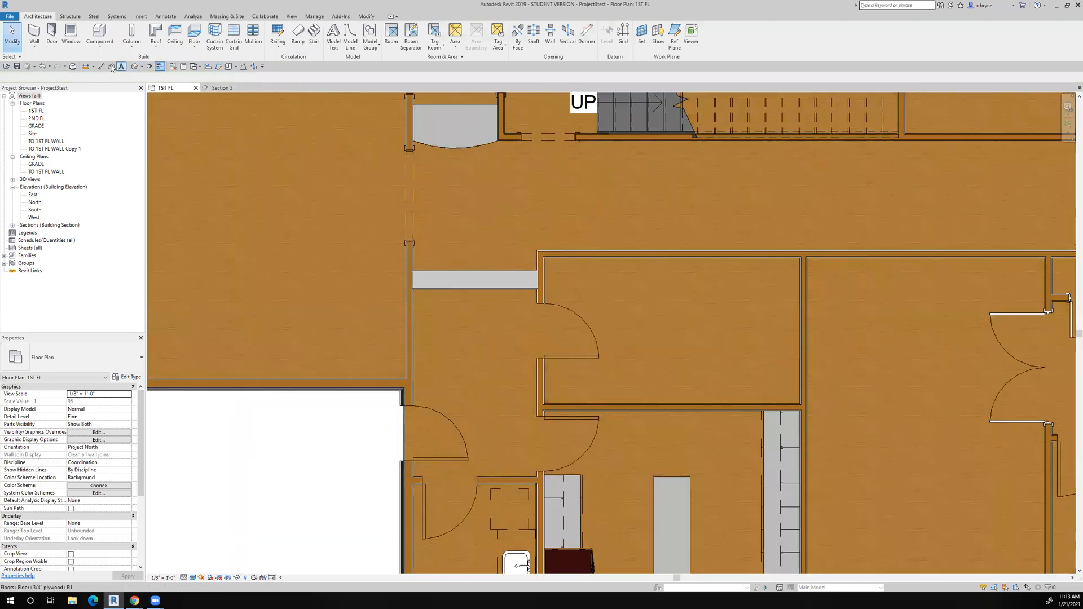
{"action": "scroll", "coordinate": [520, 232], "scroll_direction": "up", "scroll_amount": 3}
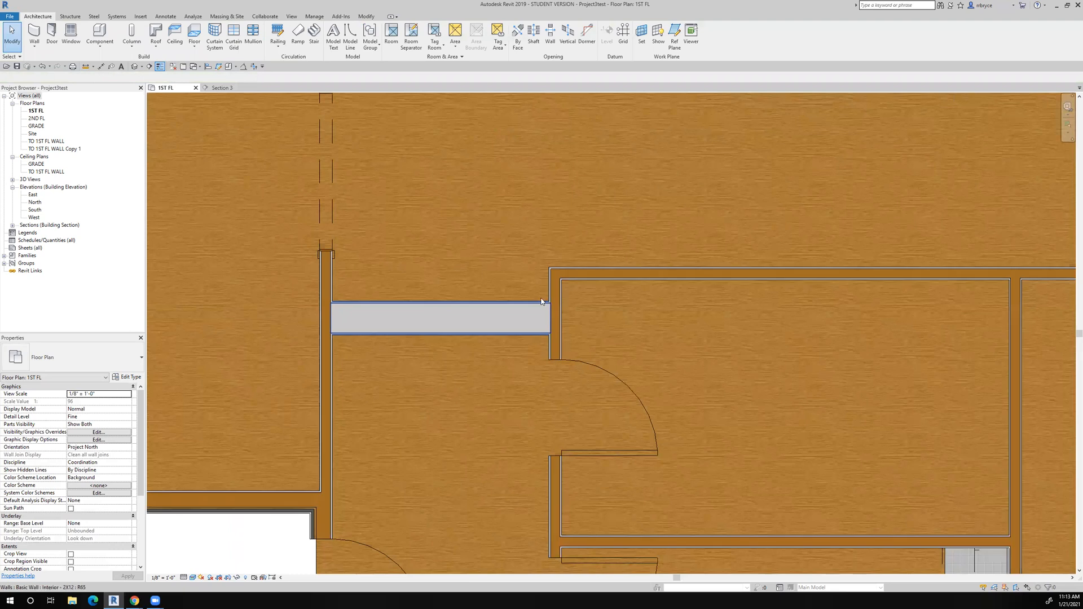
{"action": "left_click", "coordinate": [101, 66]}
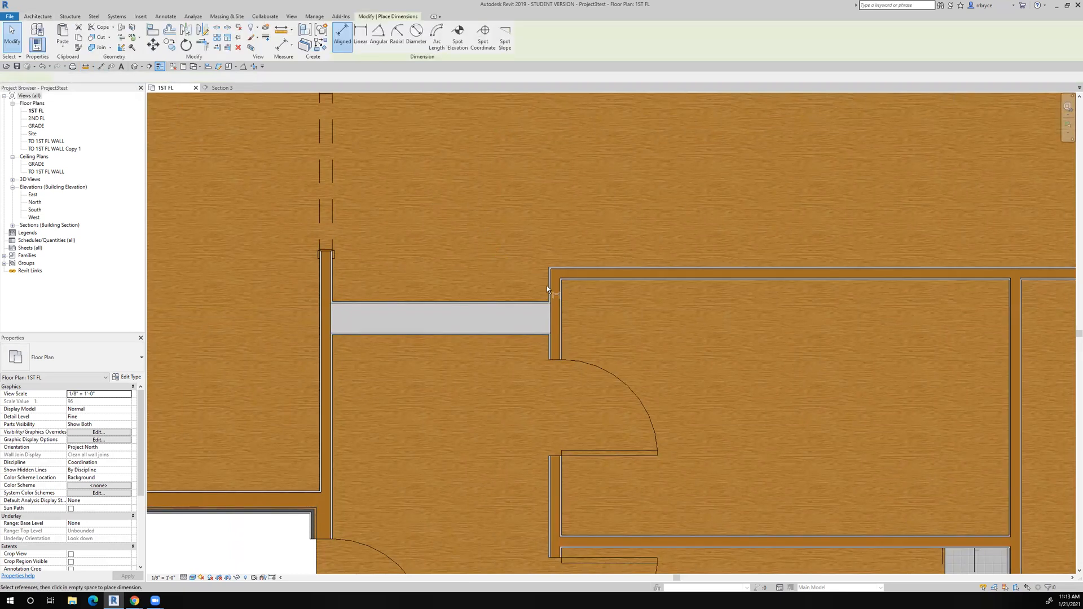
{"action": "left_click", "coordinate": [542, 303]}
{"action": "left_click", "coordinate": [581, 268]}
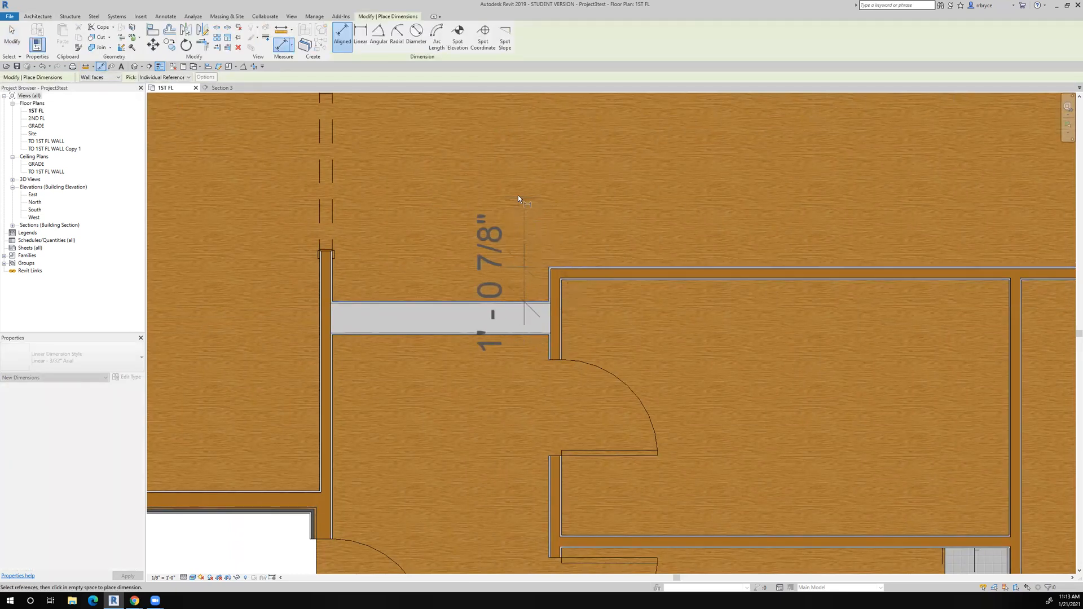
{"action": "left_click", "coordinate": [517, 197]}
{"action": "left_click", "coordinate": [15, 43]}
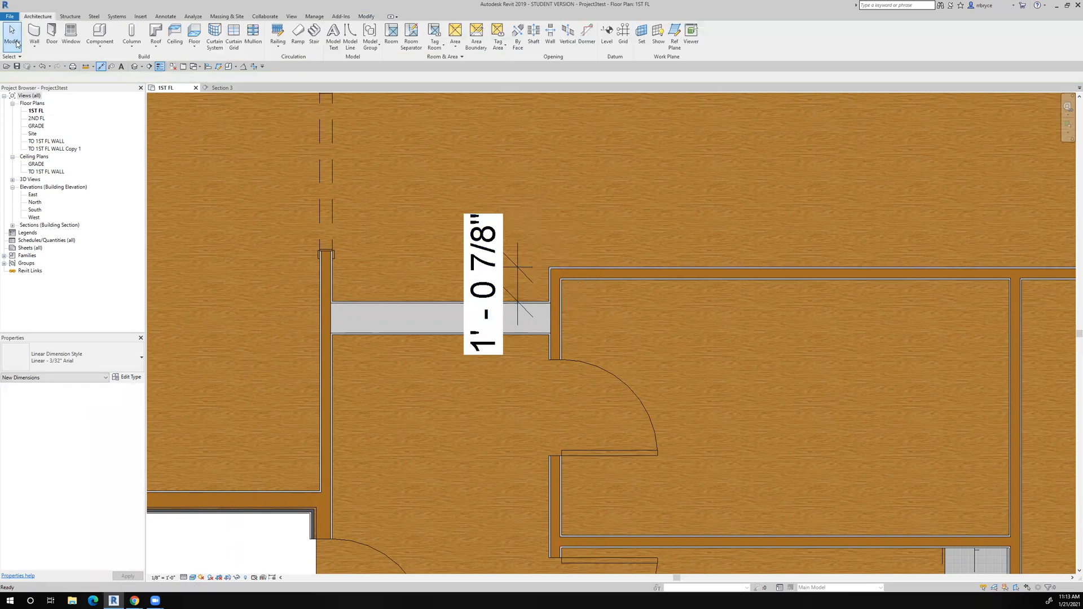
Set the hallway wall 1' from the closed room's upper wall face, and remove the dimension.
{"action": "left_click", "coordinate": [442, 333]}
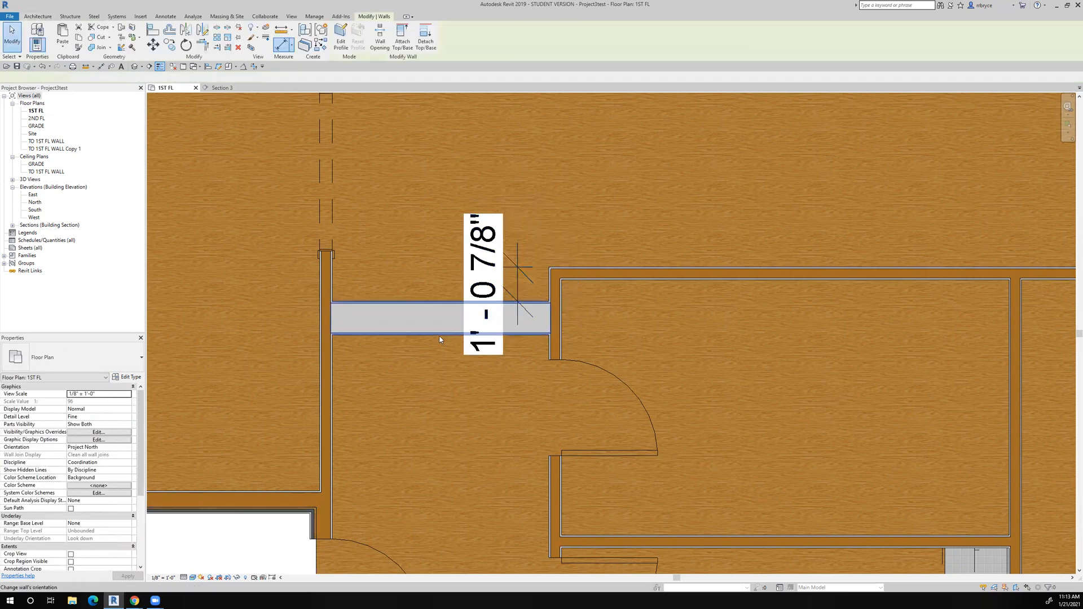
{"action": "left_click", "coordinate": [503, 288]}
{"action": "type", "text": "1'"}
{"action": "key", "text": "Return"}
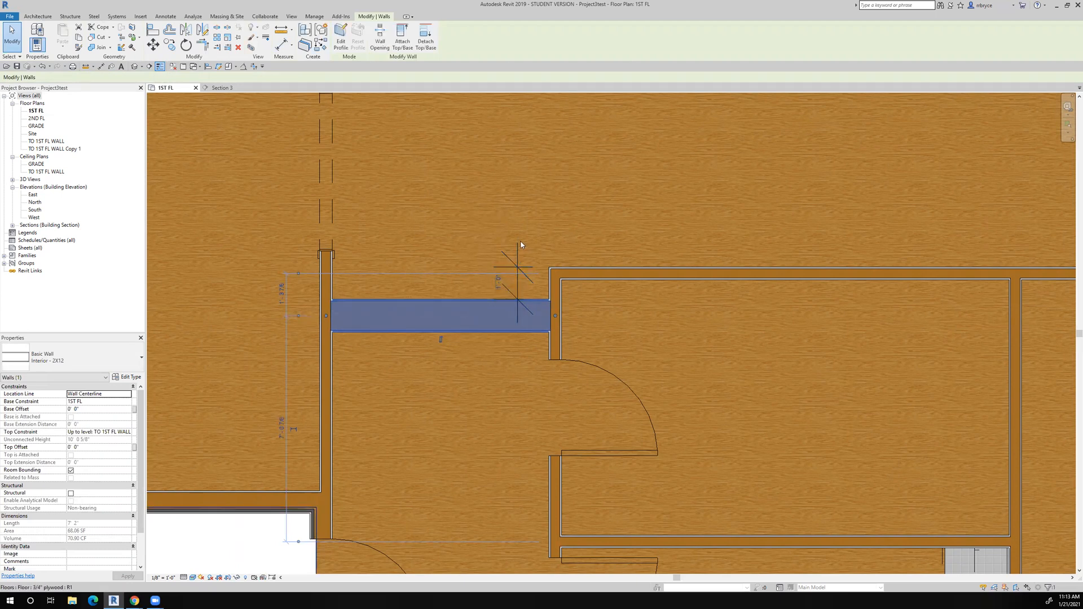
{"action": "left_click", "coordinate": [518, 252]}
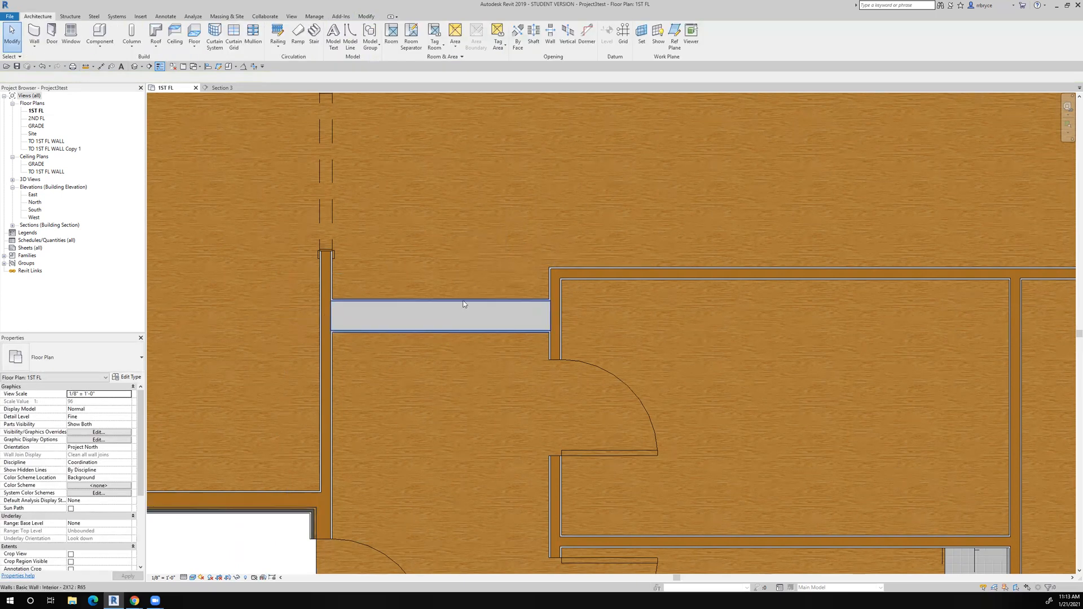
Place a 36" x 84" Passage Opening-Cased in the middle of the hallway partition wall.
{"action": "scroll", "coordinate": [450, 289], "scroll_direction": "down", "scroll_amount": 3}
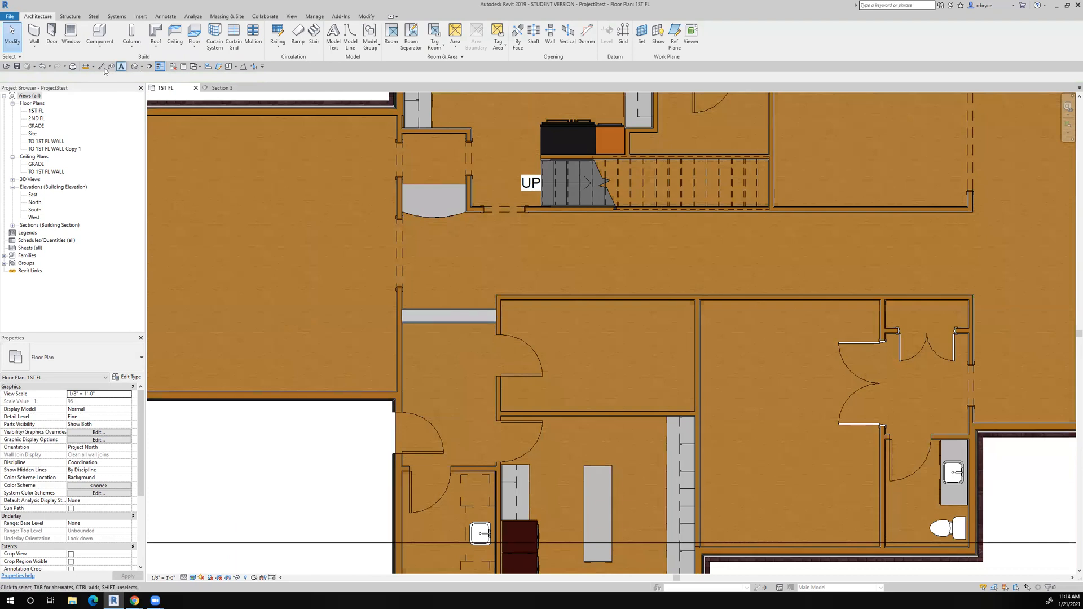
{"action": "left_click", "coordinate": [99, 43]}
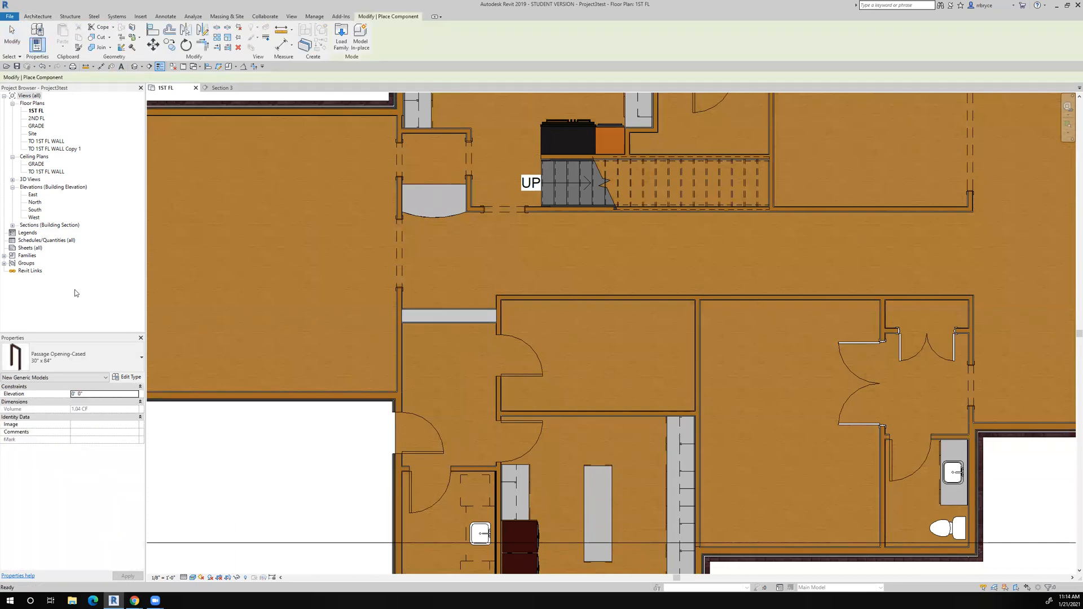
{"action": "left_click", "coordinate": [74, 354]}
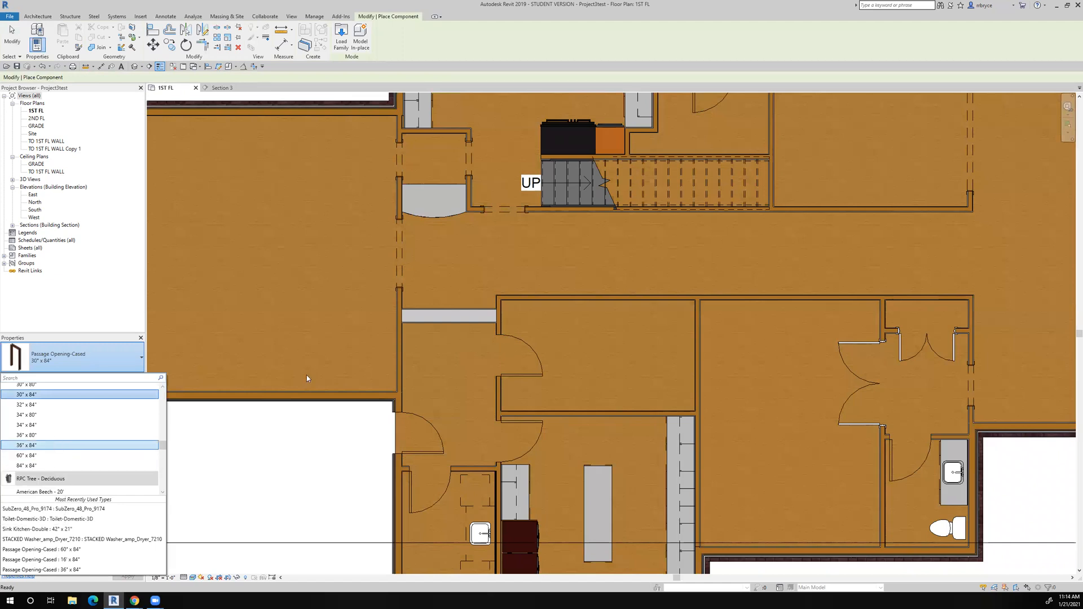
{"action": "left_click", "coordinate": [449, 316]}
{"action": "left_click", "coordinate": [16, 44]}
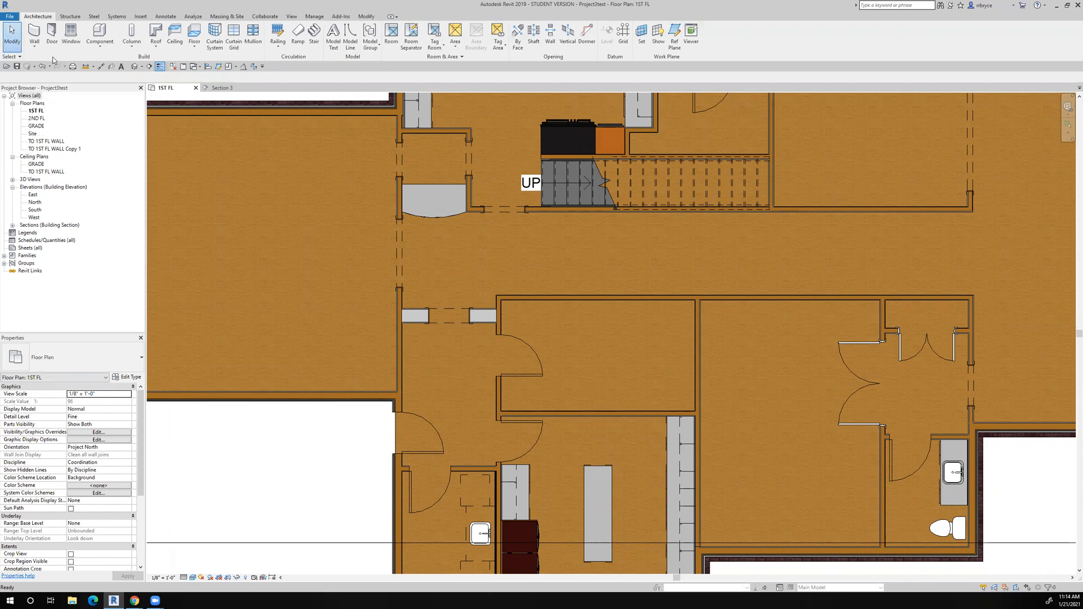
Change the structure layer material of the Interior - 2X12 wall type to Softwood, Lumber.
{"action": "scroll", "coordinate": [408, 321], "scroll_direction": "up", "scroll_amount": 5}
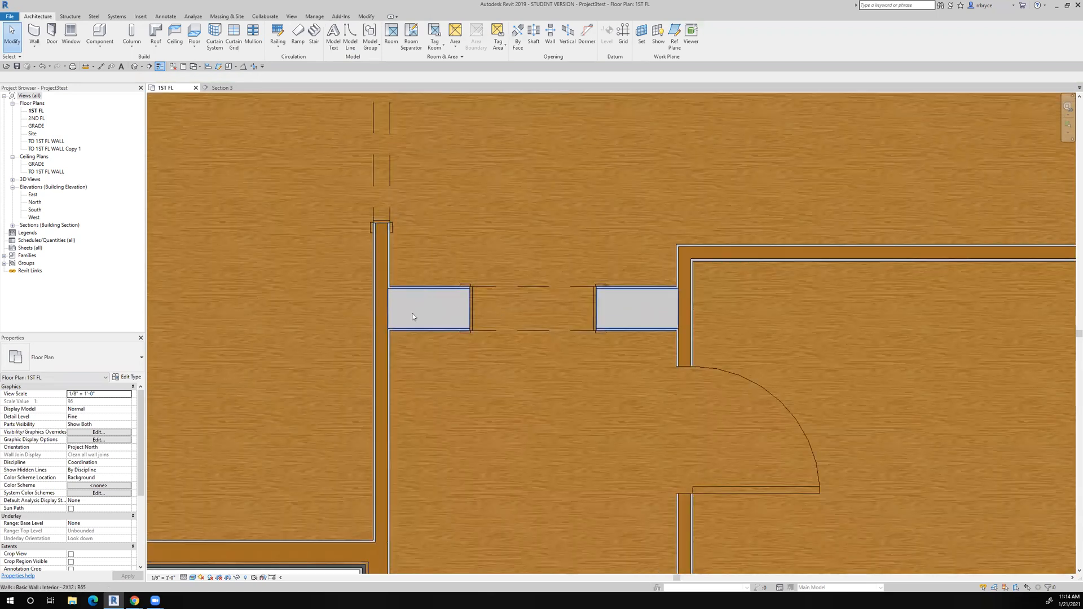
{"action": "scroll", "coordinate": [420, 307], "scroll_direction": "down", "scroll_amount": 2}
{"action": "middle_click_drag", "start_coordinate": [420, 307], "coordinate": [406, 282]}
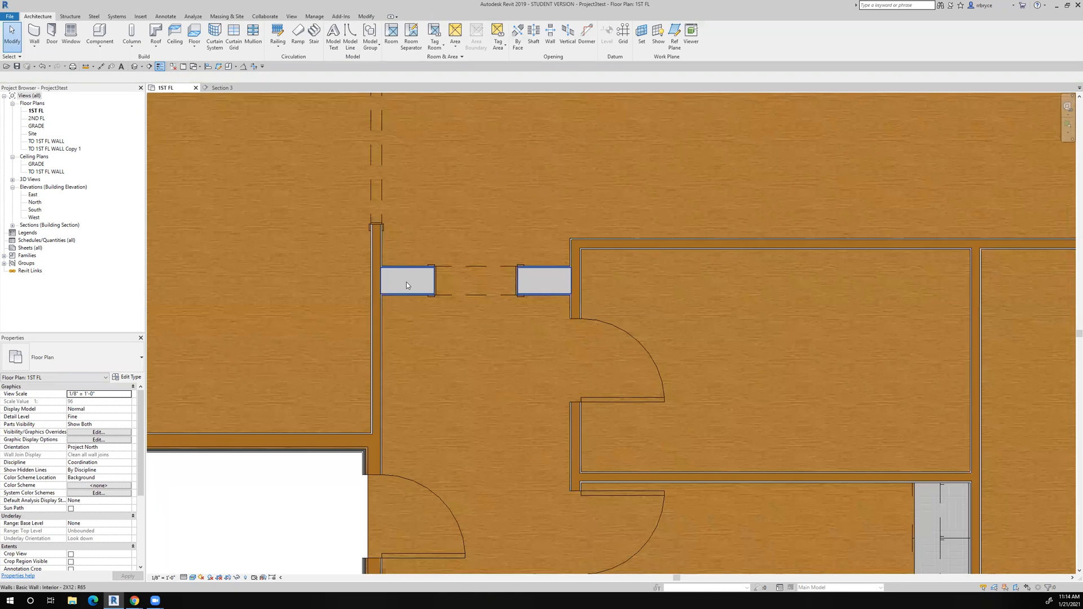
{"action": "left_click", "coordinate": [406, 282]}
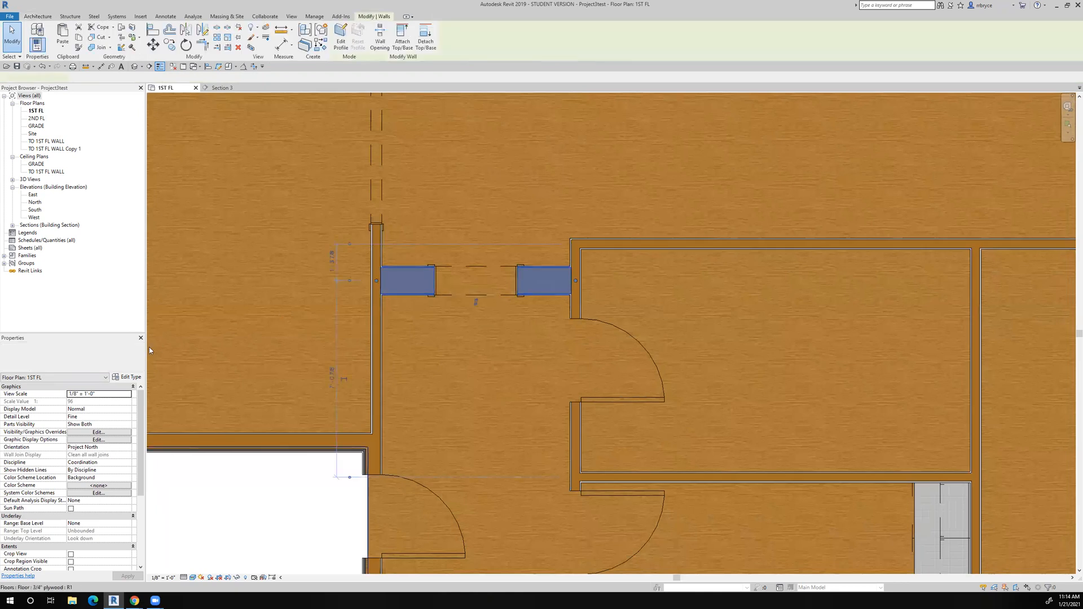
{"action": "left_click", "coordinate": [125, 378]}
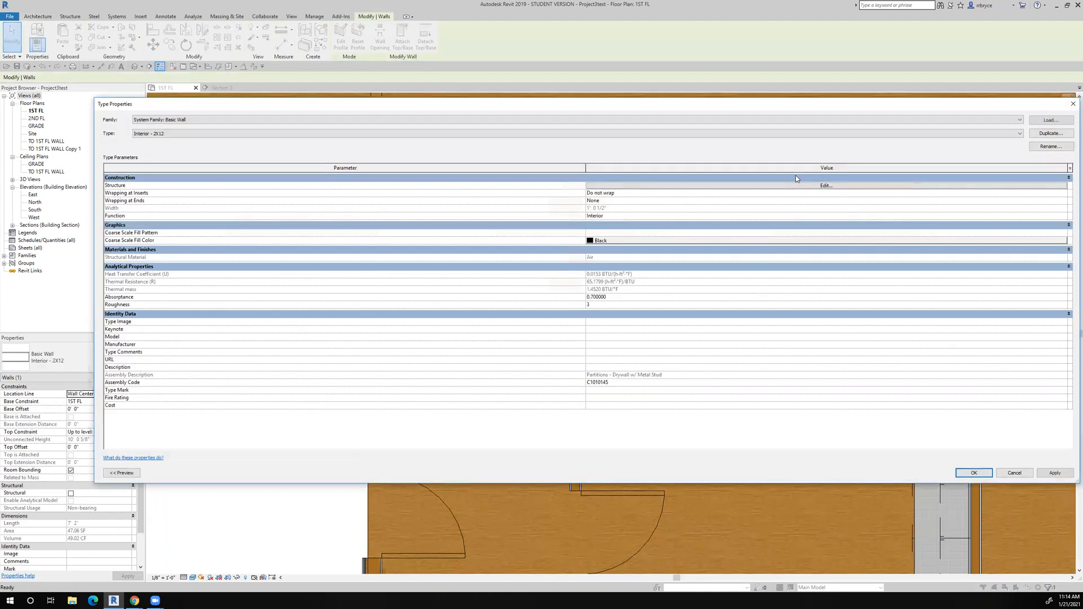
{"action": "left_click", "coordinate": [839, 187]}
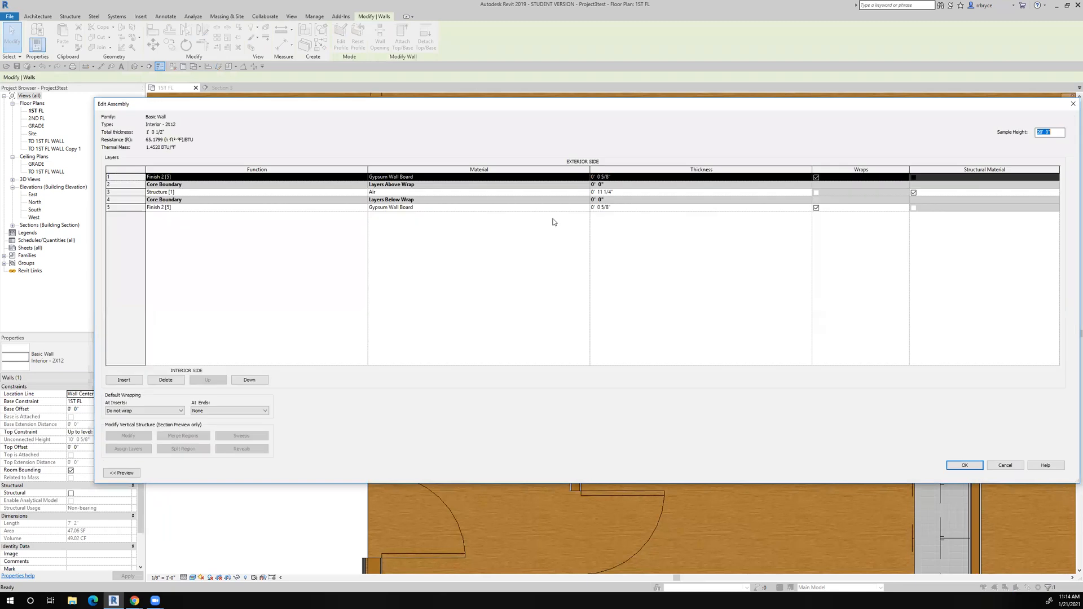
{"action": "left_click", "coordinate": [380, 192]}
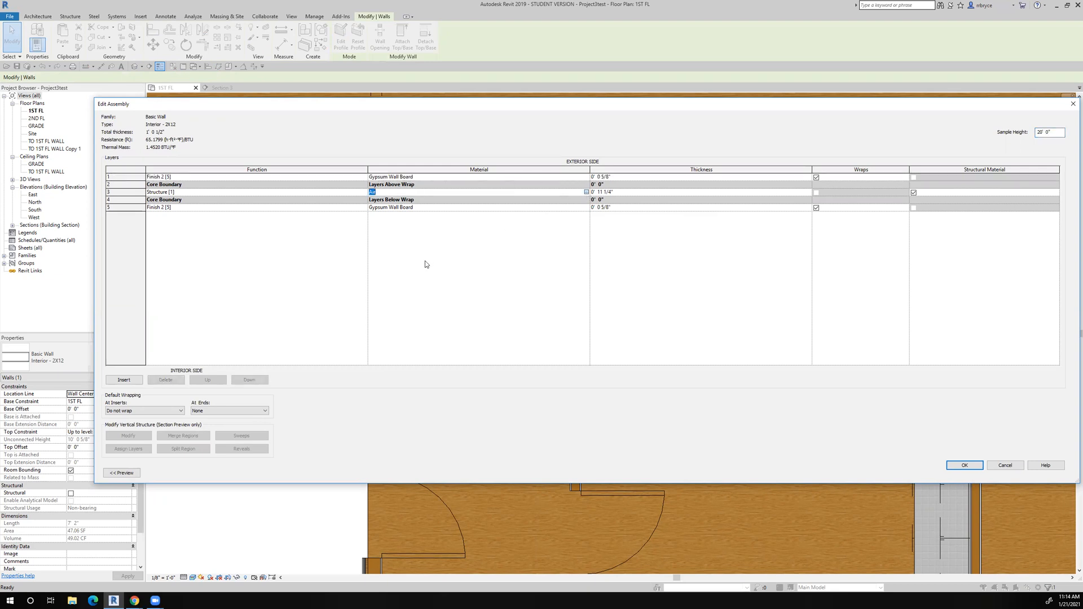
{"action": "type", "text": "soft"}
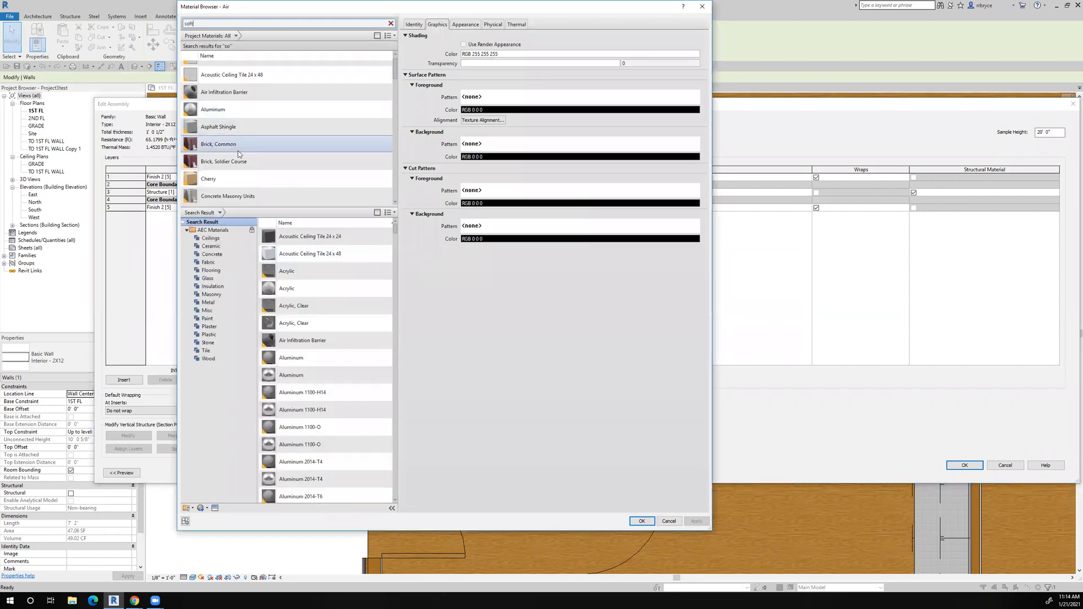
{"action": "left_click", "coordinate": [240, 70]}
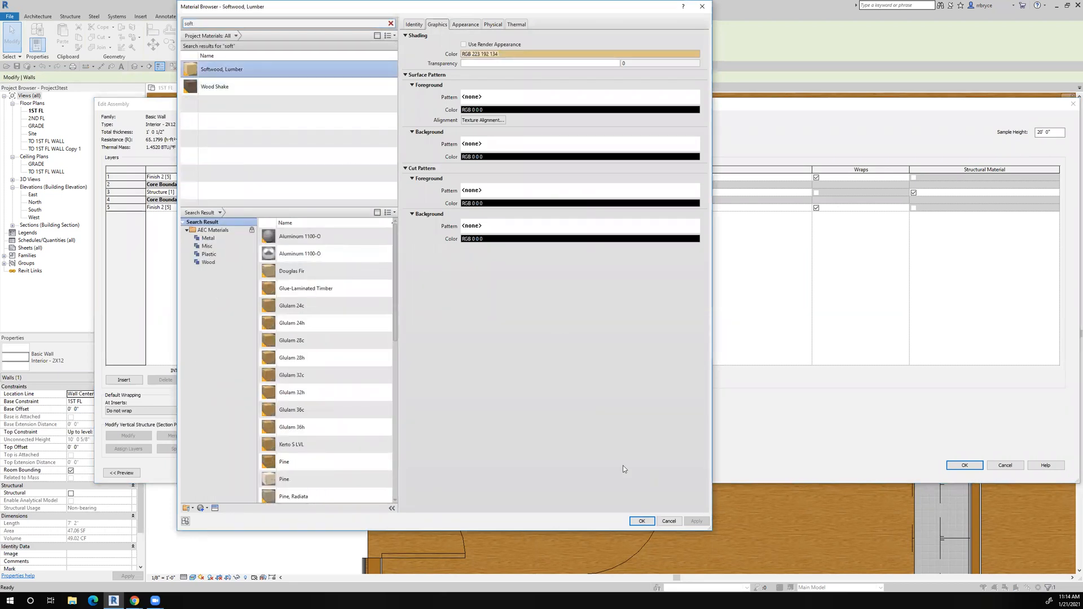
{"action": "left_click", "coordinate": [643, 521]}
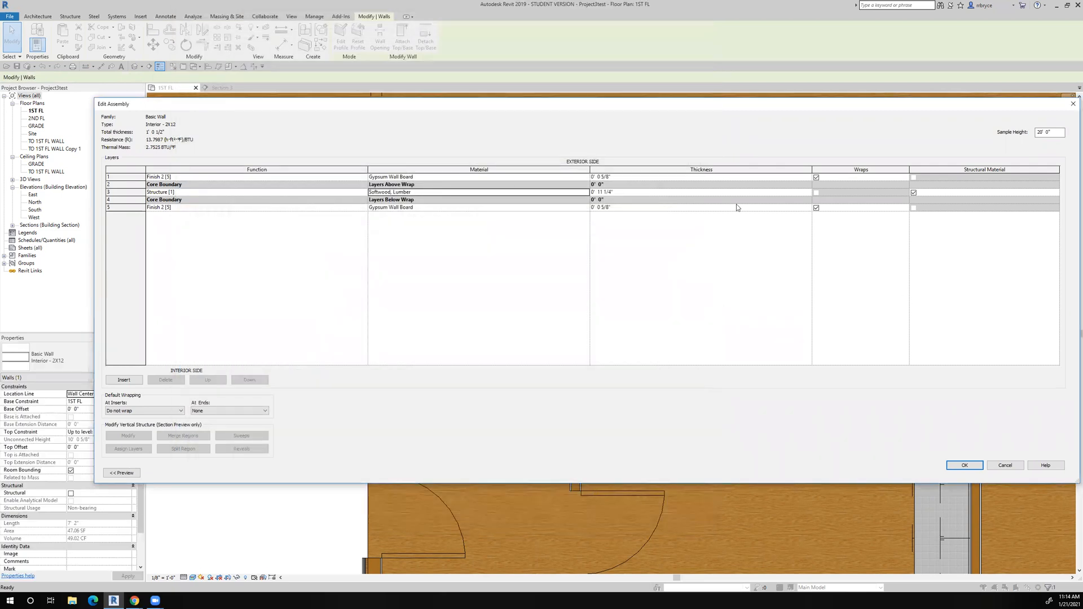
{"action": "left_click", "coordinate": [965, 465]}
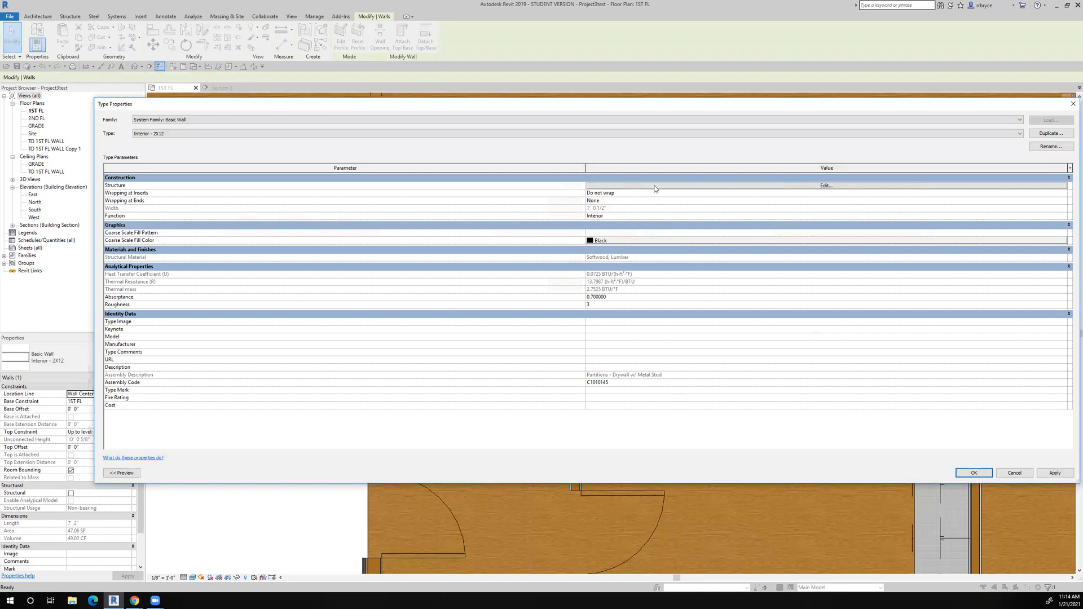
{"action": "left_click", "coordinate": [655, 186]}
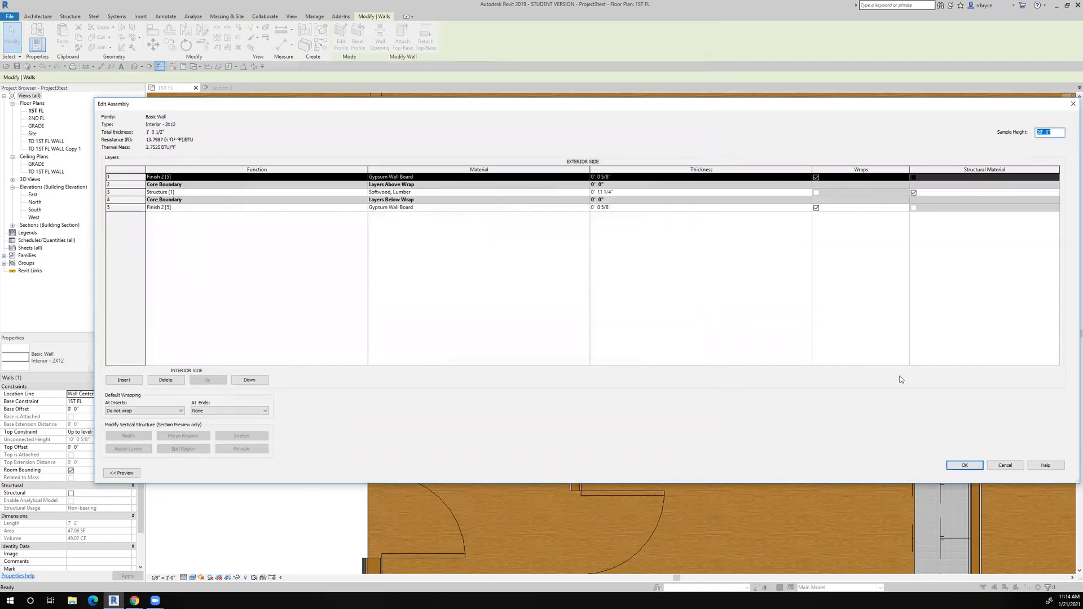
{"action": "left_click", "coordinate": [964, 466]}
{"action": "left_click", "coordinate": [961, 471]}
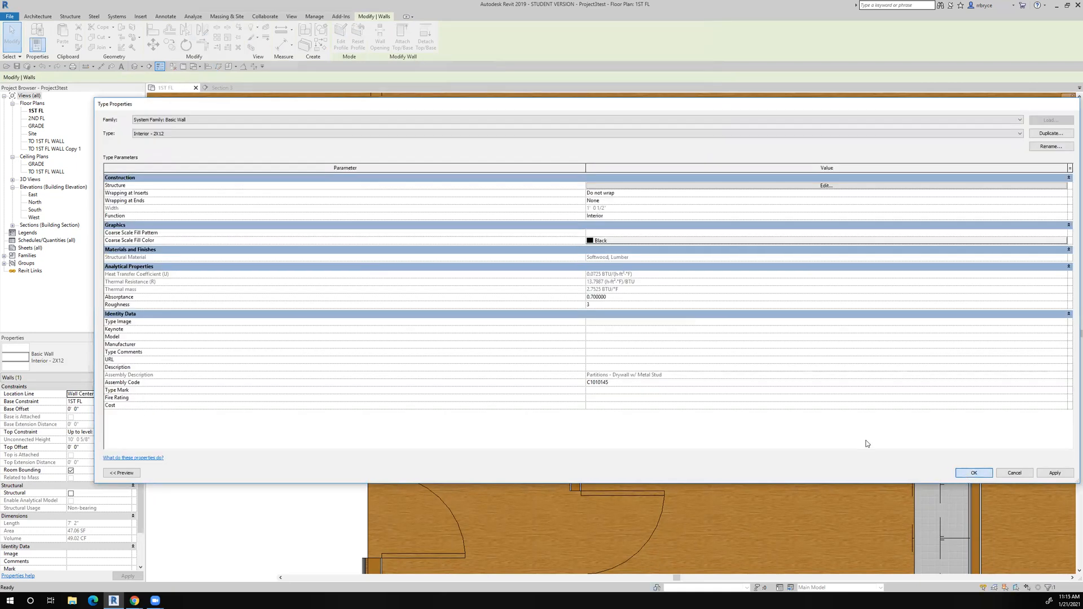
Examine the partitioned hallway within the first-floor plan, including the bathroom and adjacent rooms.
{"action": "left_click", "coordinate": [660, 342]}
{"action": "scroll", "coordinate": [660, 341], "scroll_direction": "down", "scroll_amount": 4}
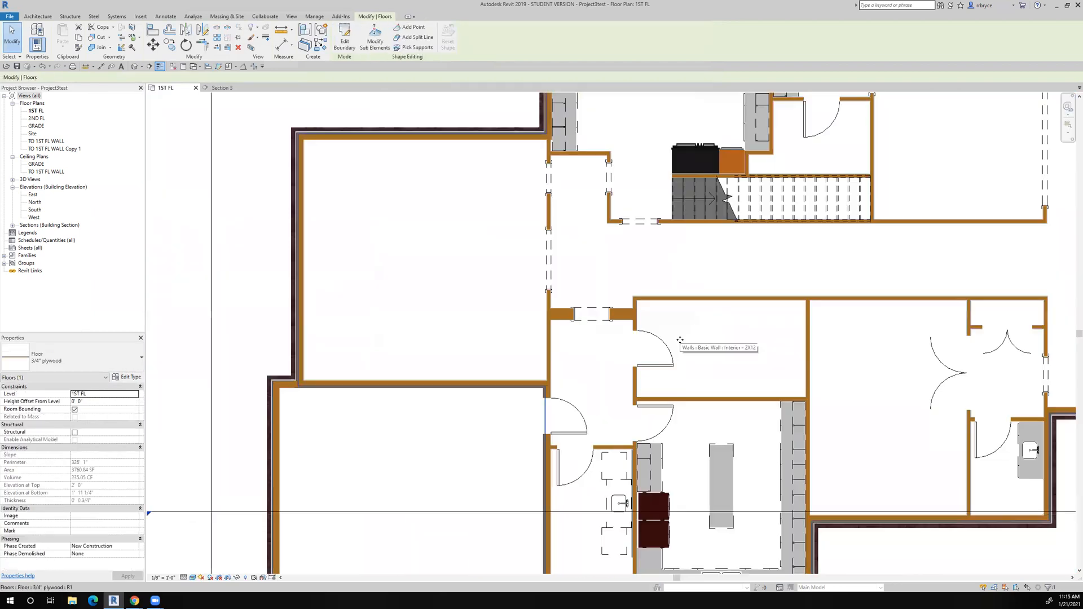
{"action": "left_click", "coordinate": [346, 281]}
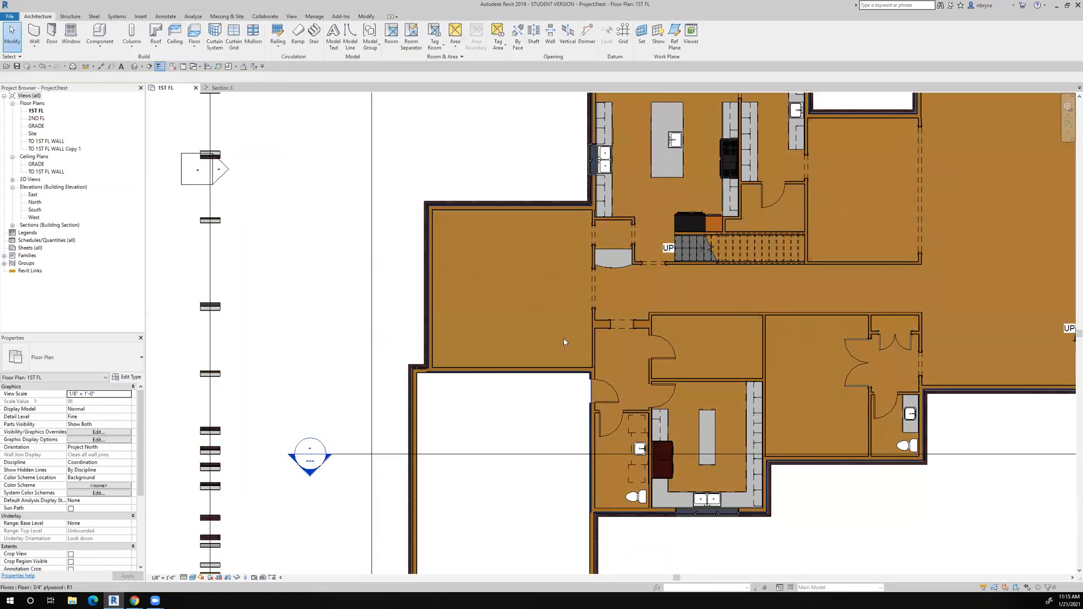
{"action": "middle_click_drag", "start_coordinate": [534, 316], "coordinate": [455, 253]}
{"action": "scroll", "coordinate": [446, 271], "scroll_direction": "down", "scroll_amount": 2}
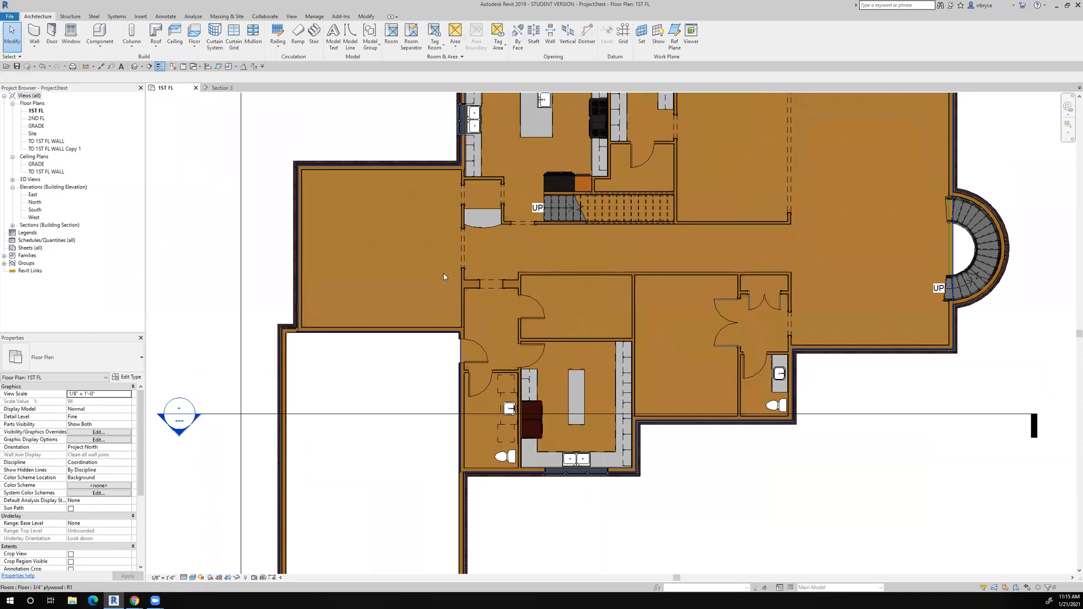
{"action": "scroll", "coordinate": [443, 273], "scroll_direction": "up", "scroll_amount": 3}
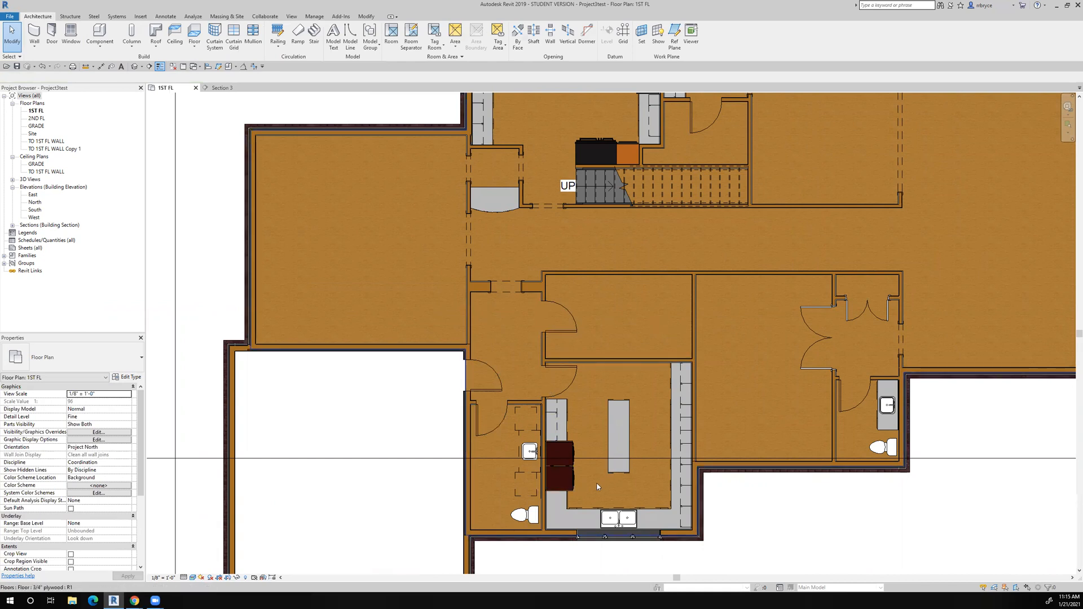
Start a new floor on 1ST FL and duplicate the 3/4" plywood floor type as "tile".
{"action": "scroll", "coordinate": [598, 487], "scroll_direction": "up", "scroll_amount": 3}
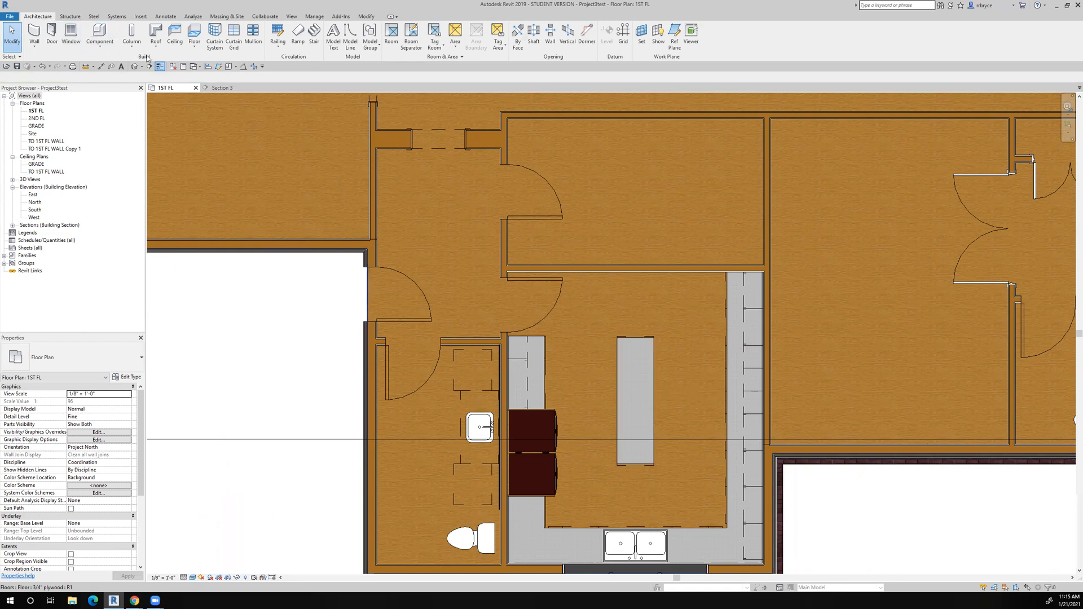
{"action": "left_click", "coordinate": [194, 32]}
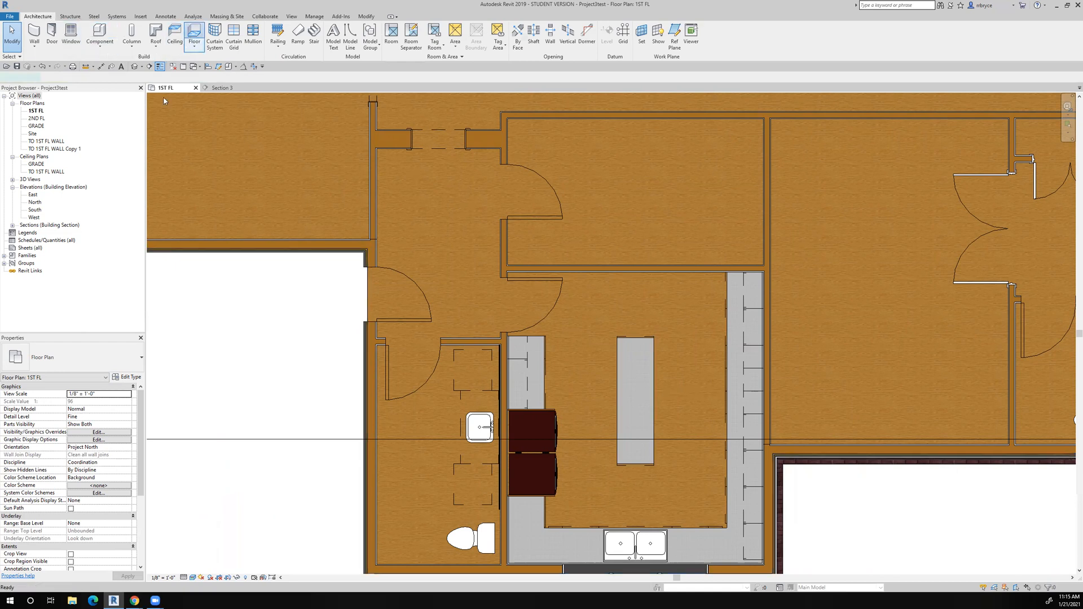
{"action": "left_click", "coordinate": [68, 360]}
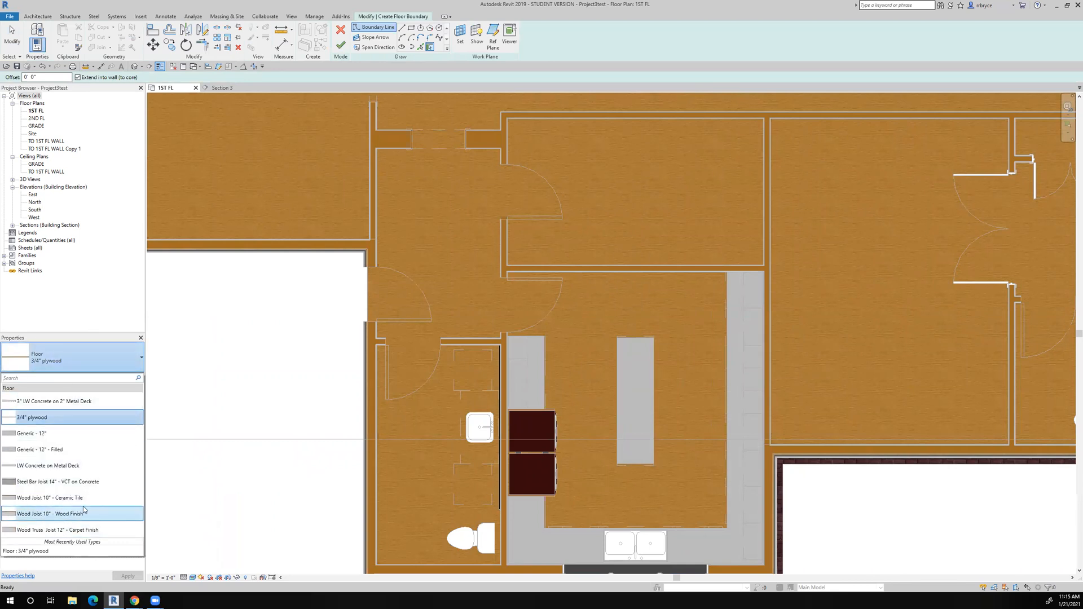
{"action": "left_click", "coordinate": [77, 360]}
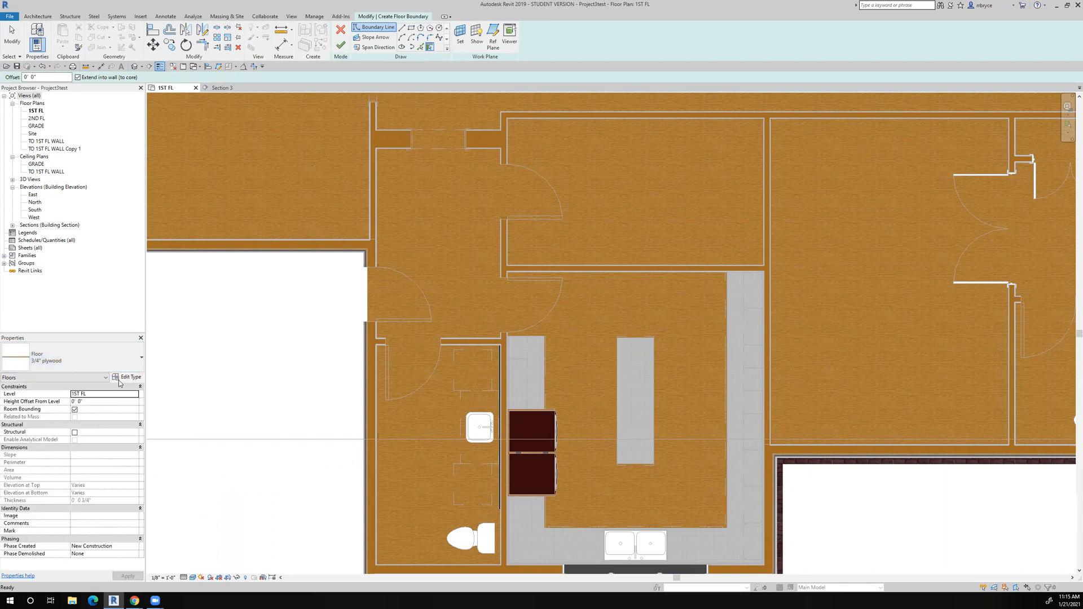
{"action": "left_click", "coordinate": [125, 380]}
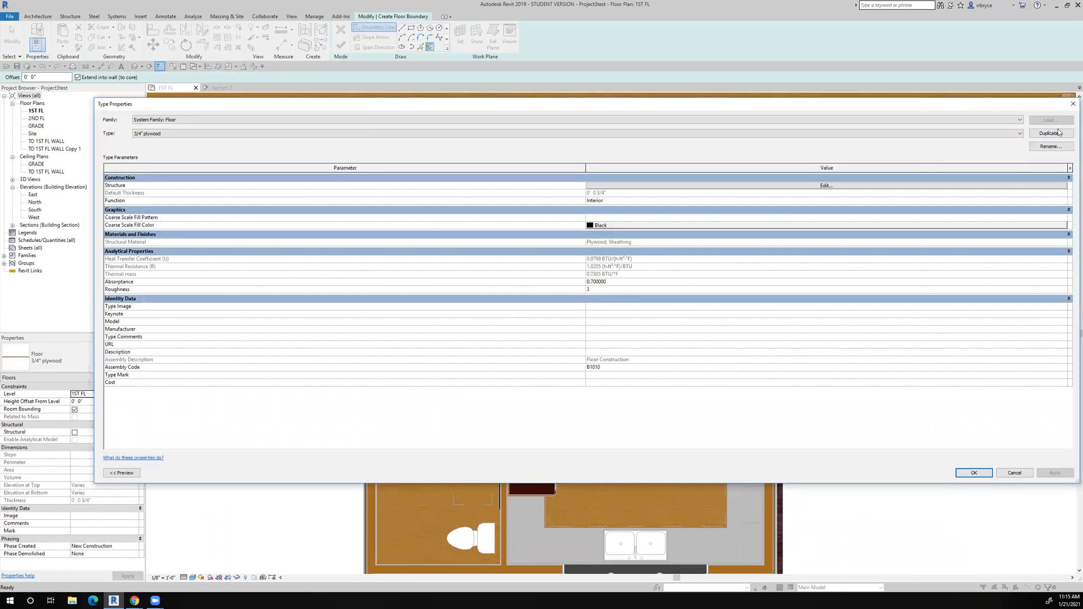
{"action": "left_click", "coordinate": [1046, 135]}
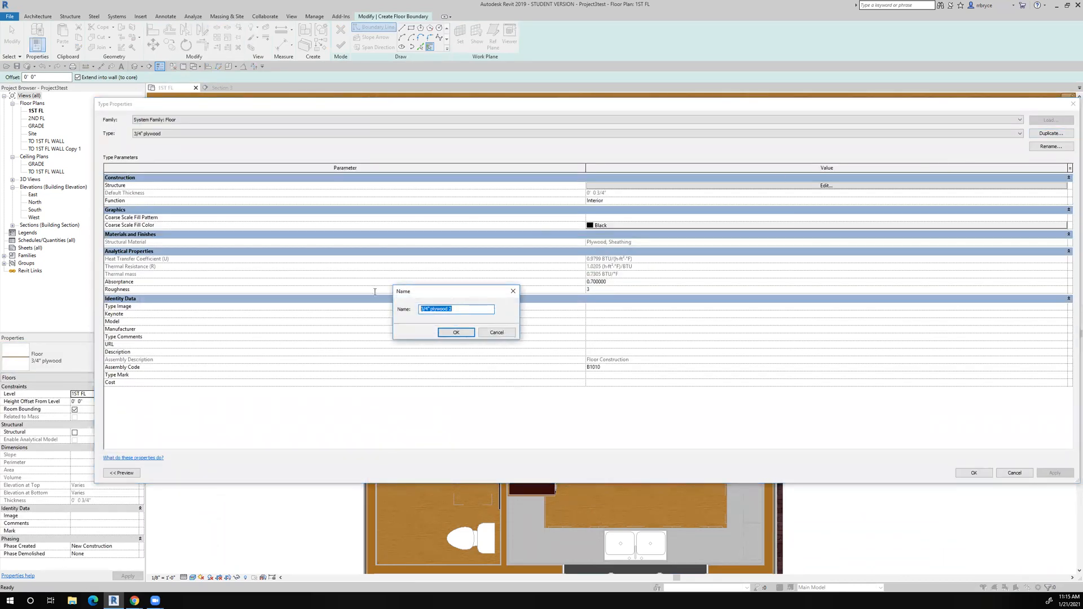
{"action": "type", "text": "tile"}
{"action": "left_click", "coordinate": [456, 333]}
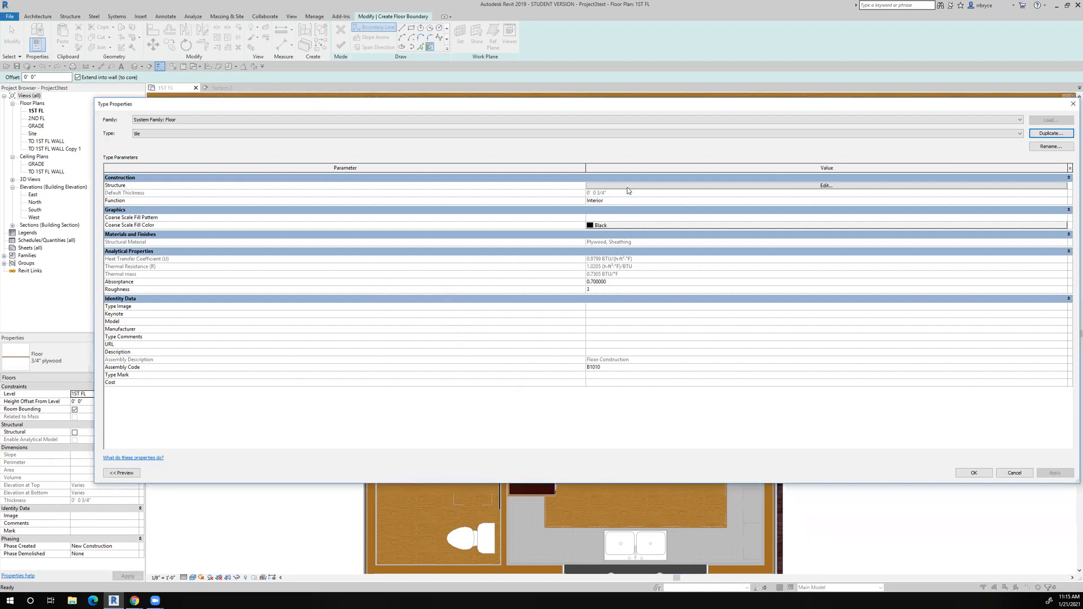
Change the structure layer material of the "tile" floor type to Tile, Porcelain, 4in.
{"action": "left_click", "coordinate": [627, 187]}
{"action": "left_click", "coordinate": [435, 185]}
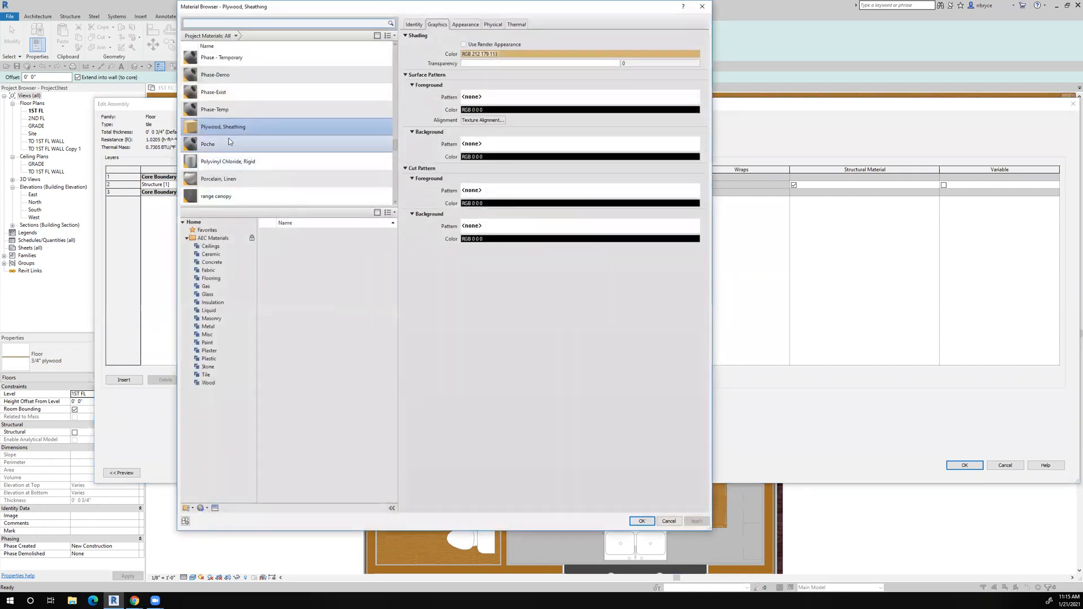
{"action": "type", "text": "tile"}
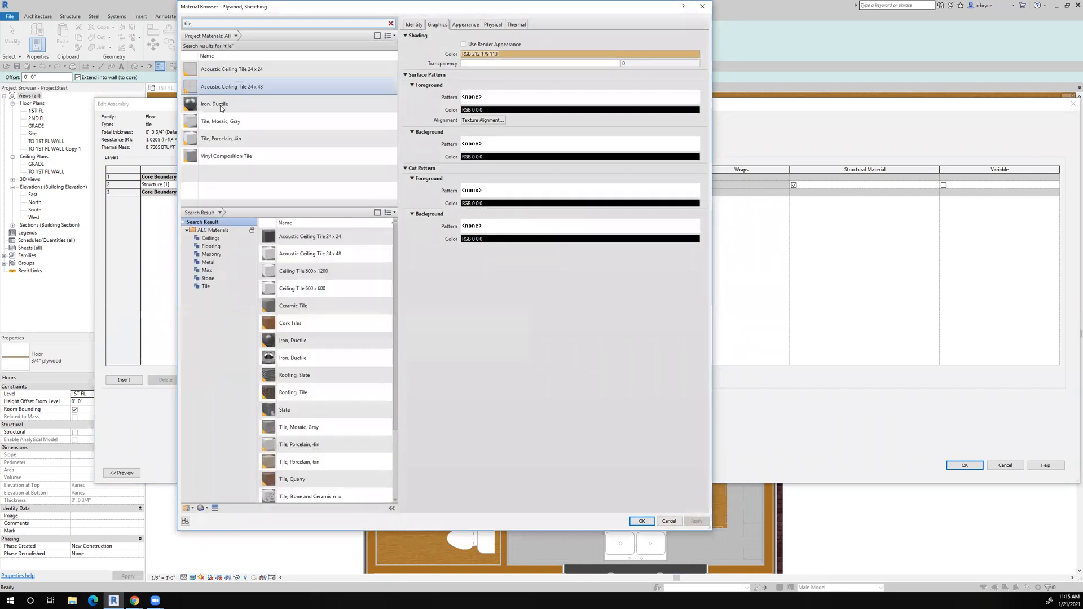
{"action": "left_click", "coordinate": [232, 143]}
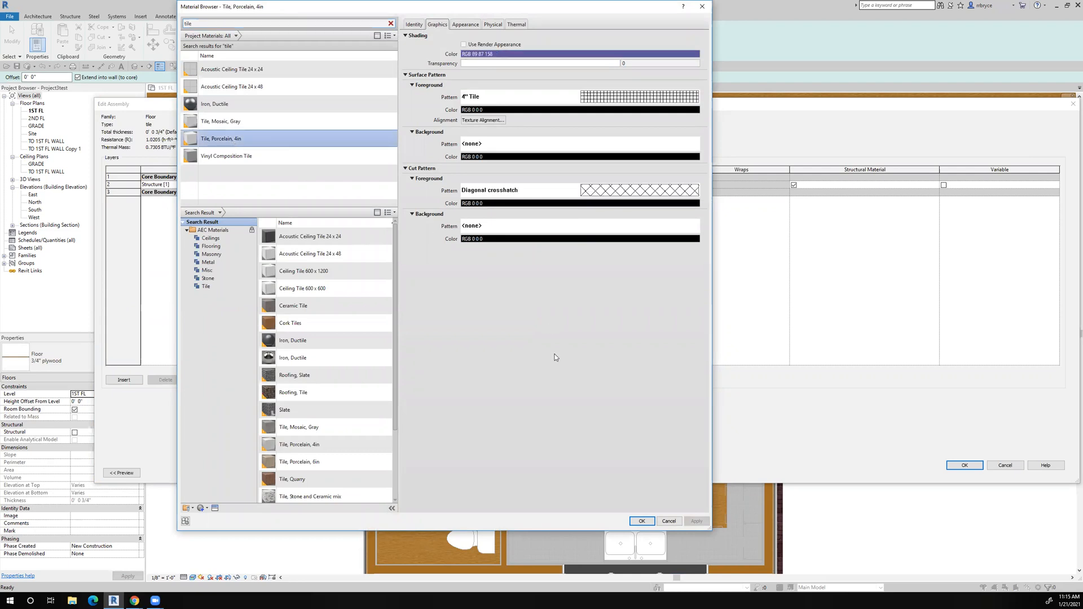
{"action": "left_click", "coordinate": [641, 521]}
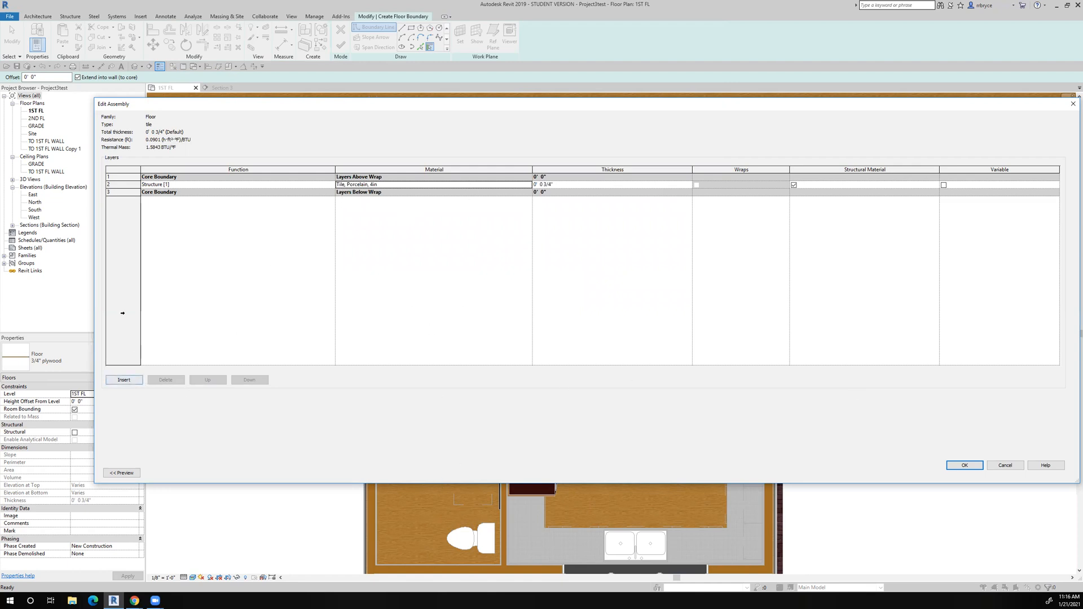
Insert a new layer in the tile floor assembly and set its function to Substrate [2].
{"action": "left_click", "coordinate": [124, 380]}
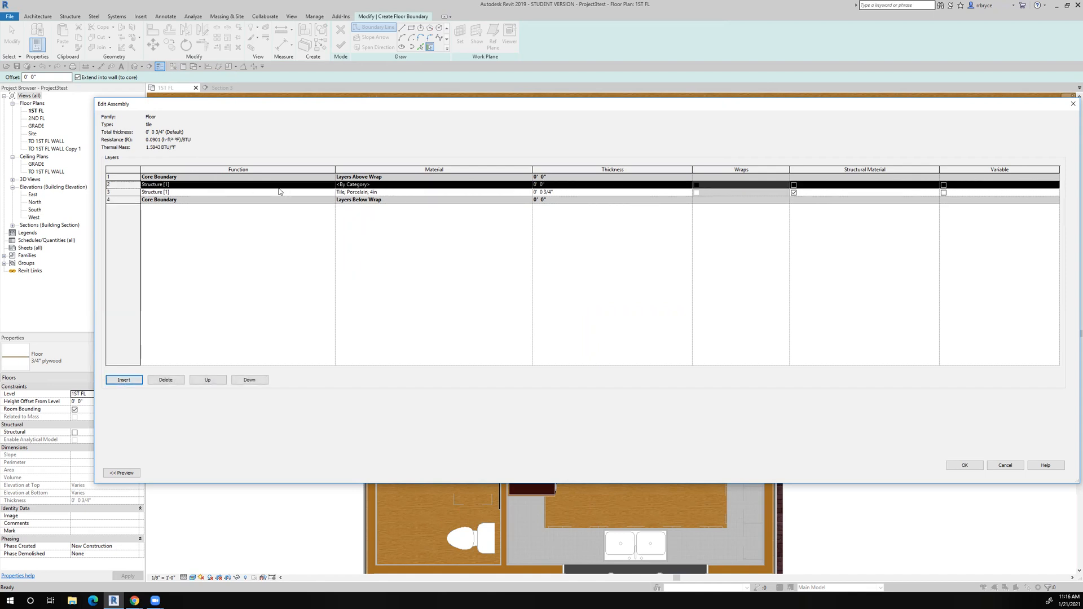
{"action": "left_click", "coordinate": [312, 185]}
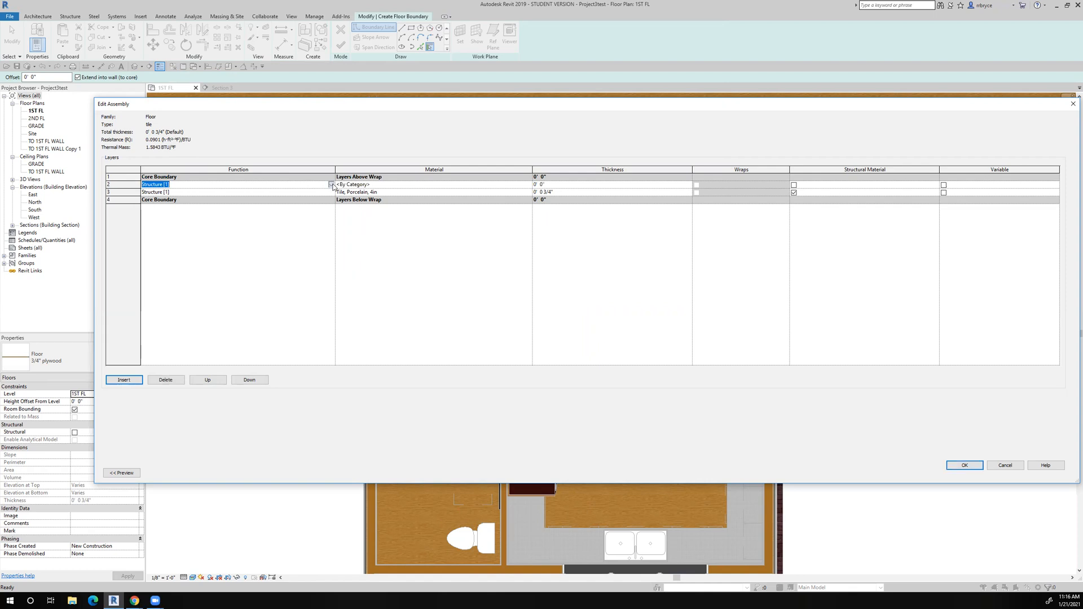
{"action": "left_click", "coordinate": [331, 184]}
{"action": "left_click", "coordinate": [163, 198]}
Assign the Concrete, Lightweight material to the substrate layer.
{"action": "left_click", "coordinate": [350, 185]}
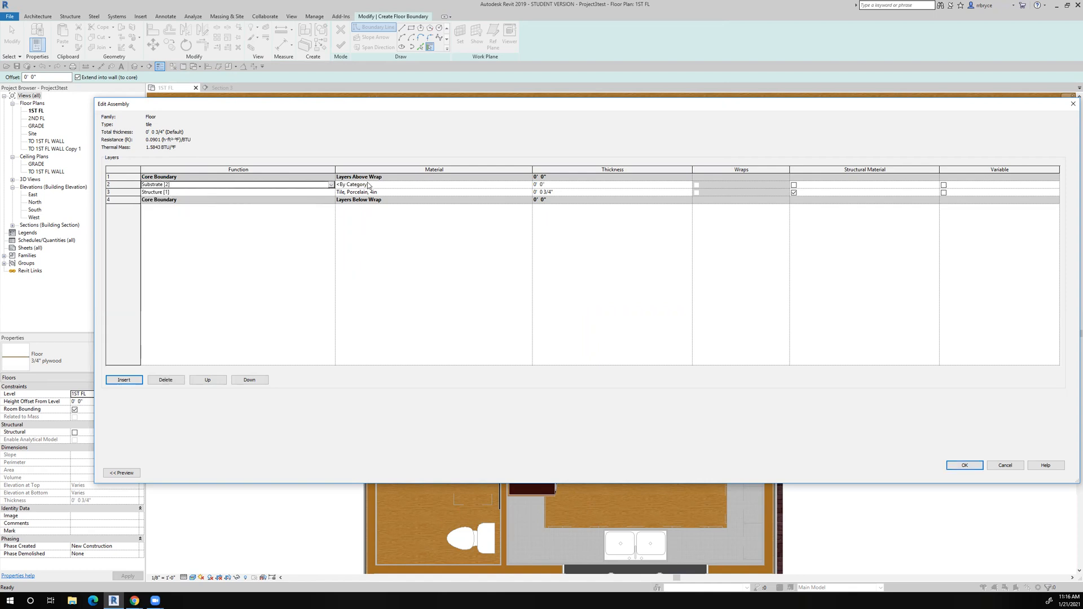
{"action": "left_click", "coordinate": [529, 185]}
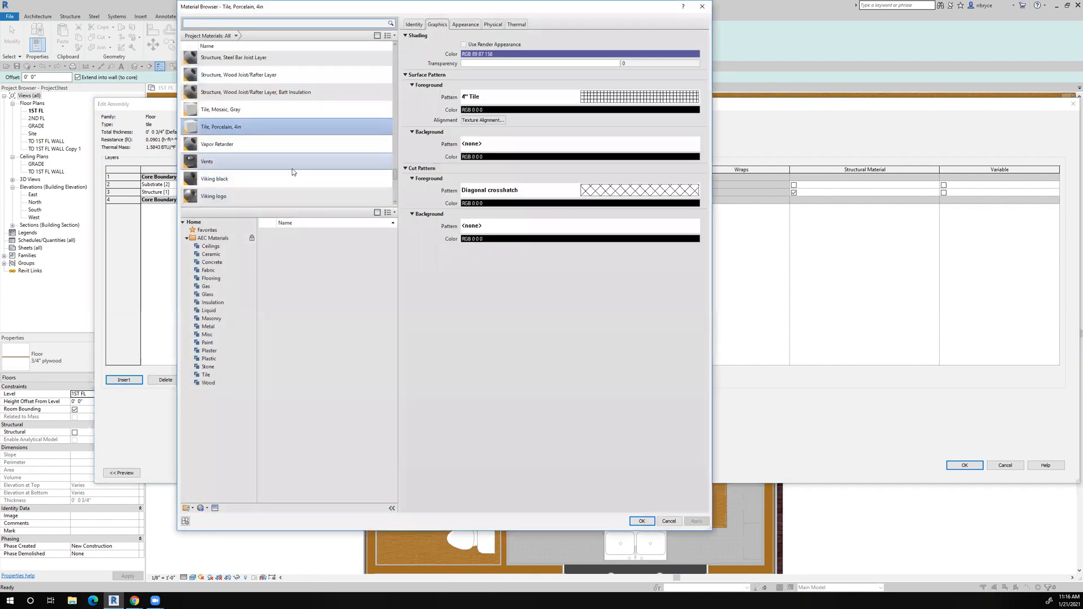
{"action": "type", "text": "conc"}
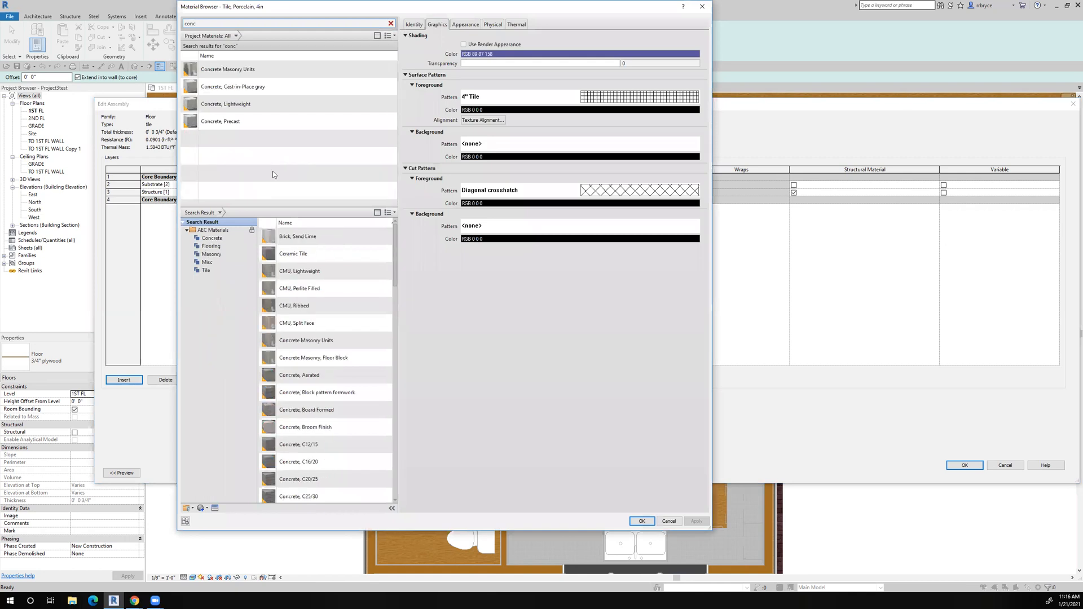
{"action": "left_click", "coordinate": [253, 103]}
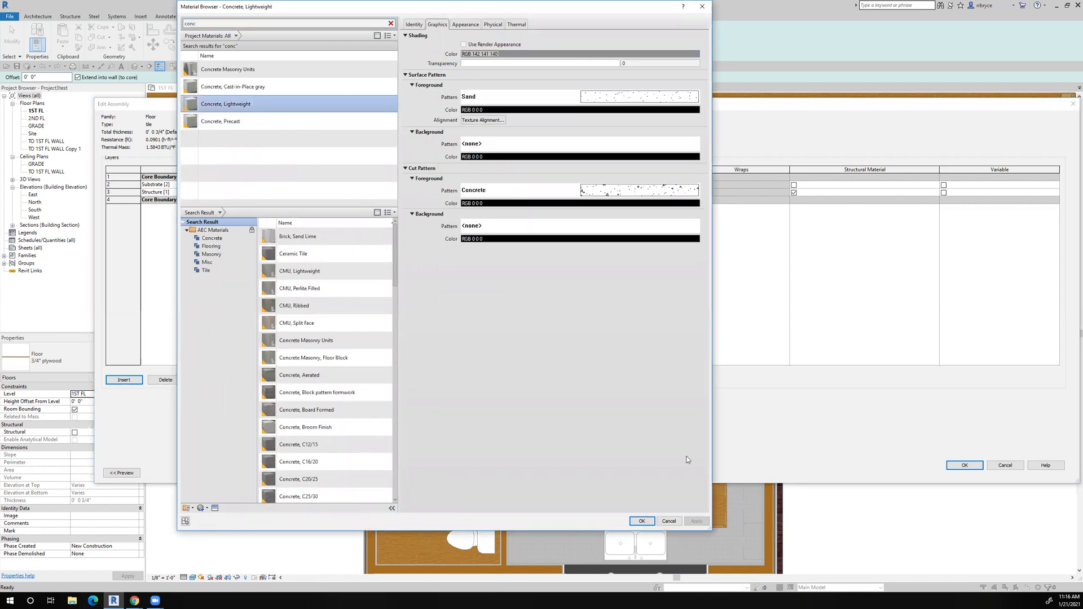
{"action": "left_click", "coordinate": [641, 521]}
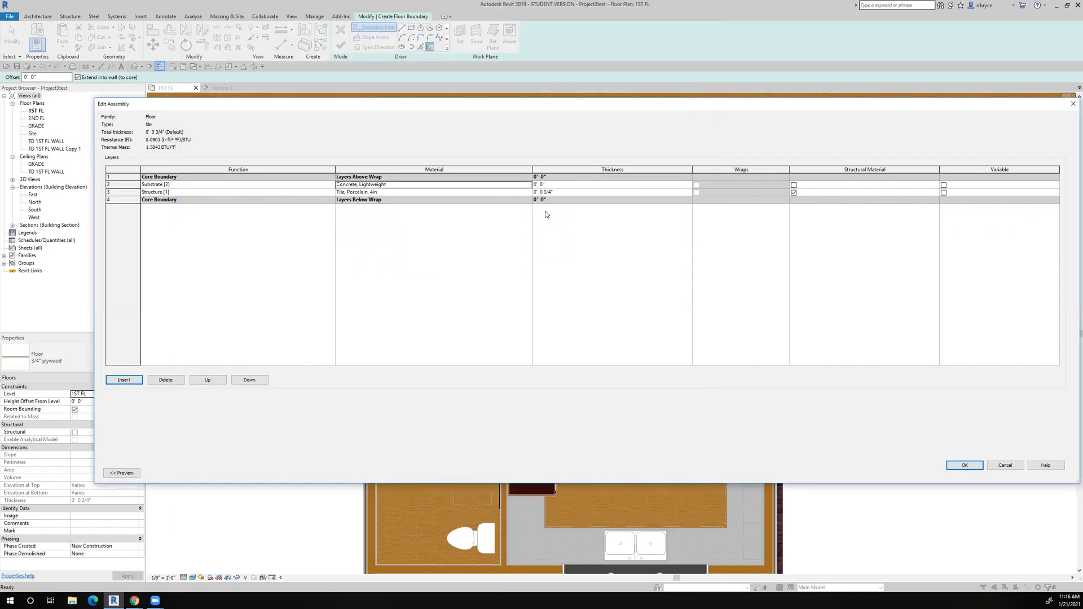
Set the thickness of the concrete substrate layer to 3/4".
{"action": "left_click", "coordinate": [543, 185]}
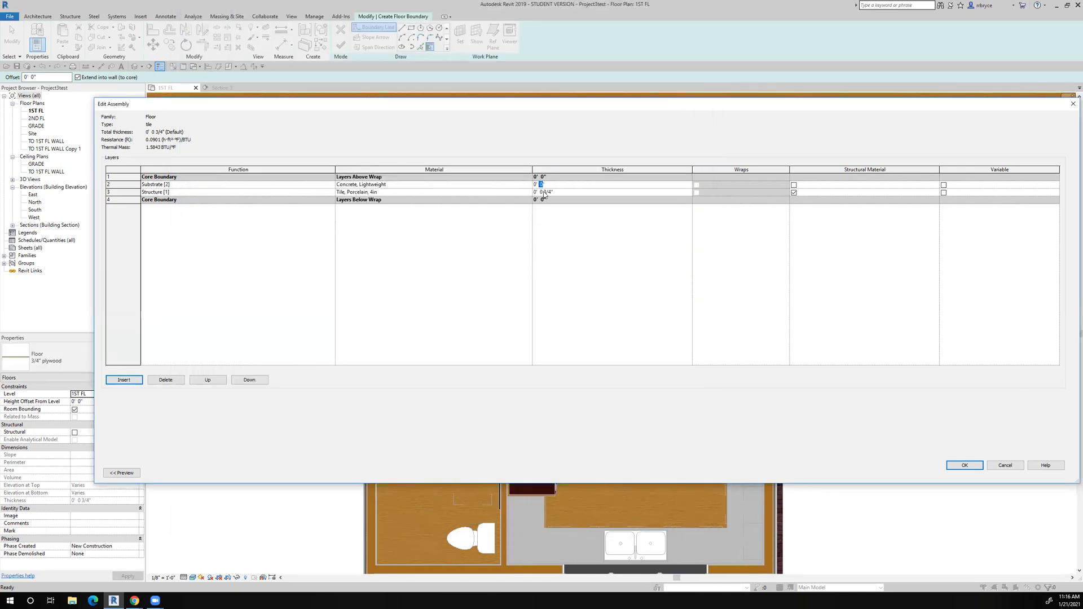
{"action": "type", "text": "3"}
{"action": "left_click", "coordinate": [587, 251]}
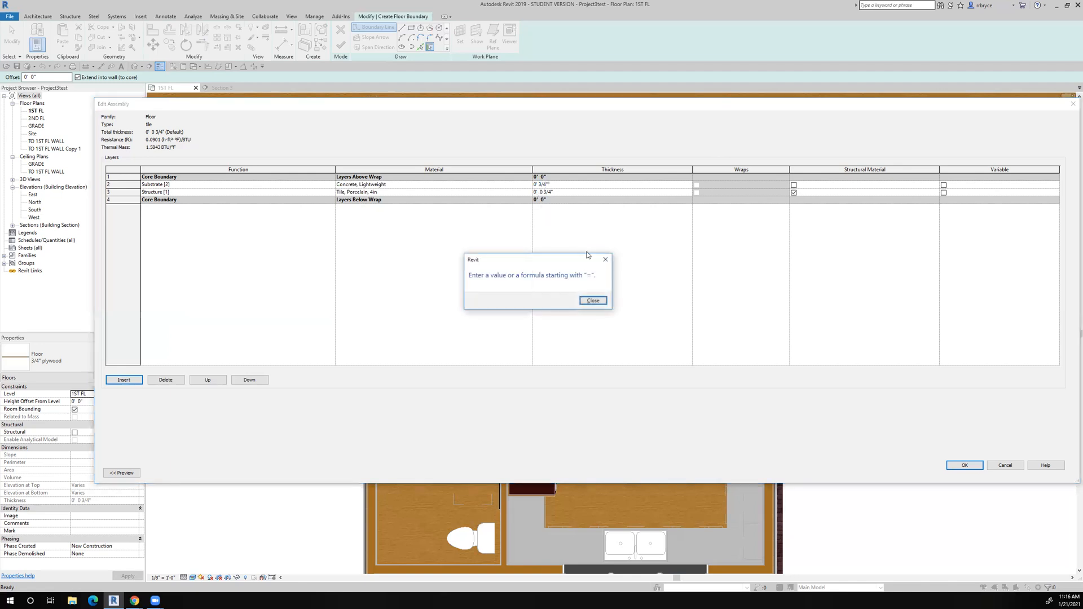
{"action": "left_click", "coordinate": [593, 300]}
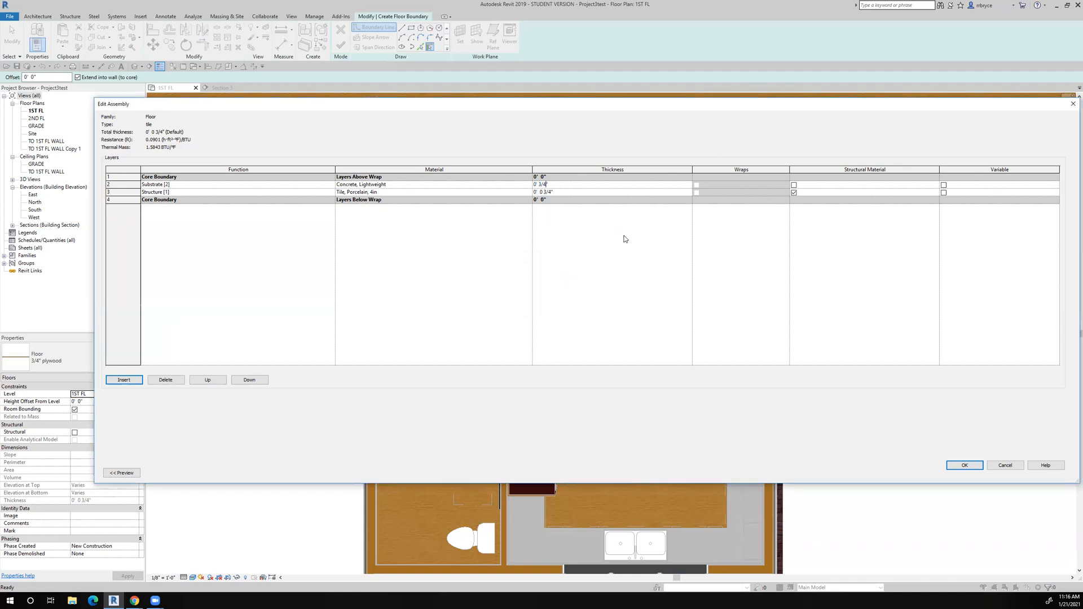
{"action": "left_click", "coordinate": [965, 466]}
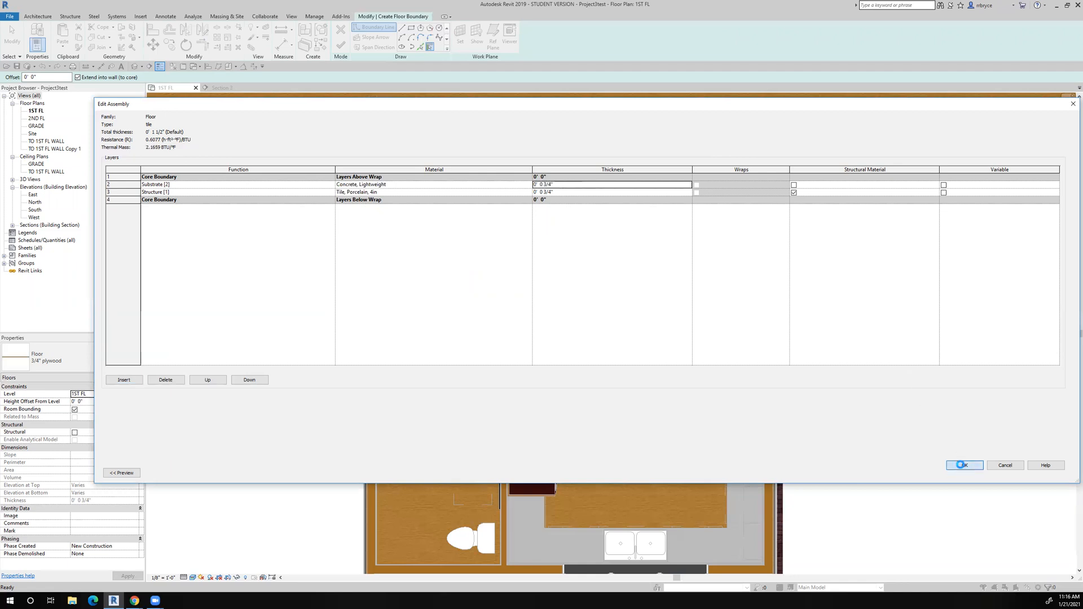
{"action": "left_click", "coordinate": [660, 187]}
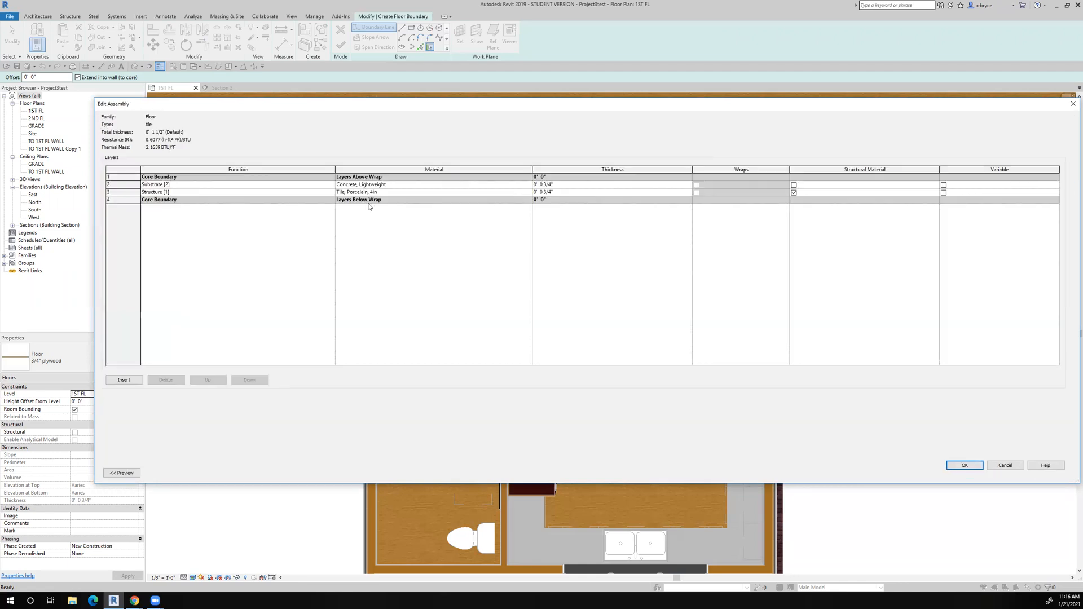
Preview the floor assembly in section, reorder the concrete substrate below the porcelain tile, and accept the tile floor type.
{"action": "left_click", "coordinate": [122, 473]}
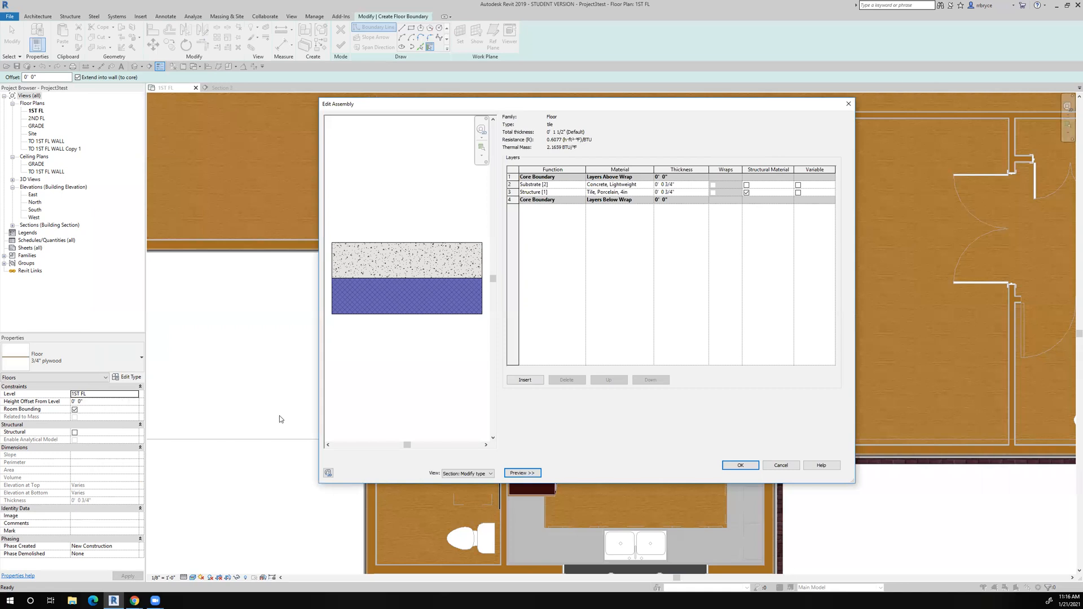
{"action": "left_click", "coordinate": [512, 184]}
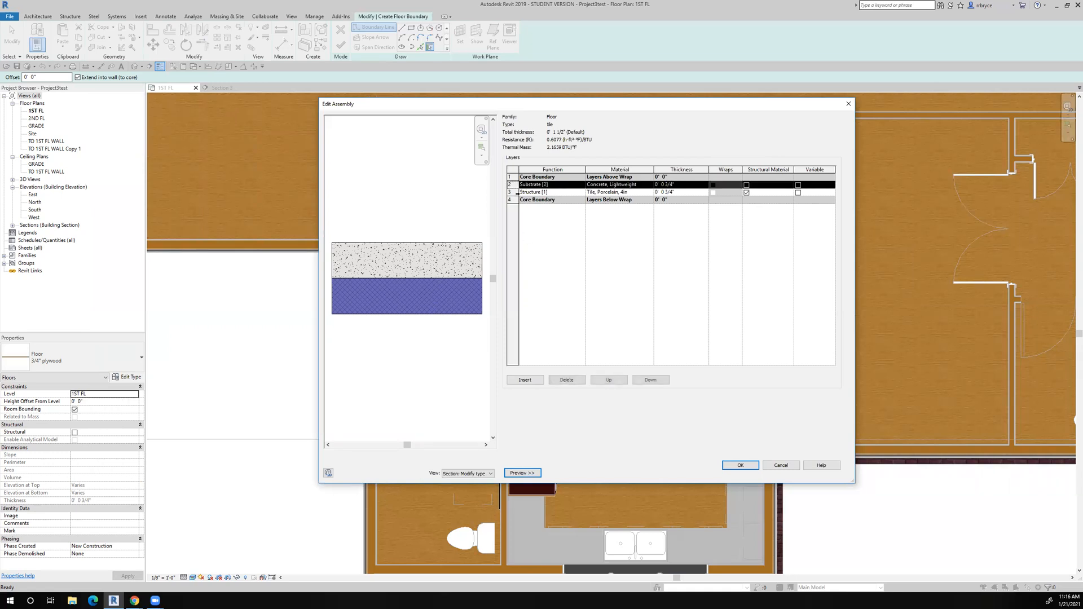
{"action": "left_click", "coordinate": [652, 381]}
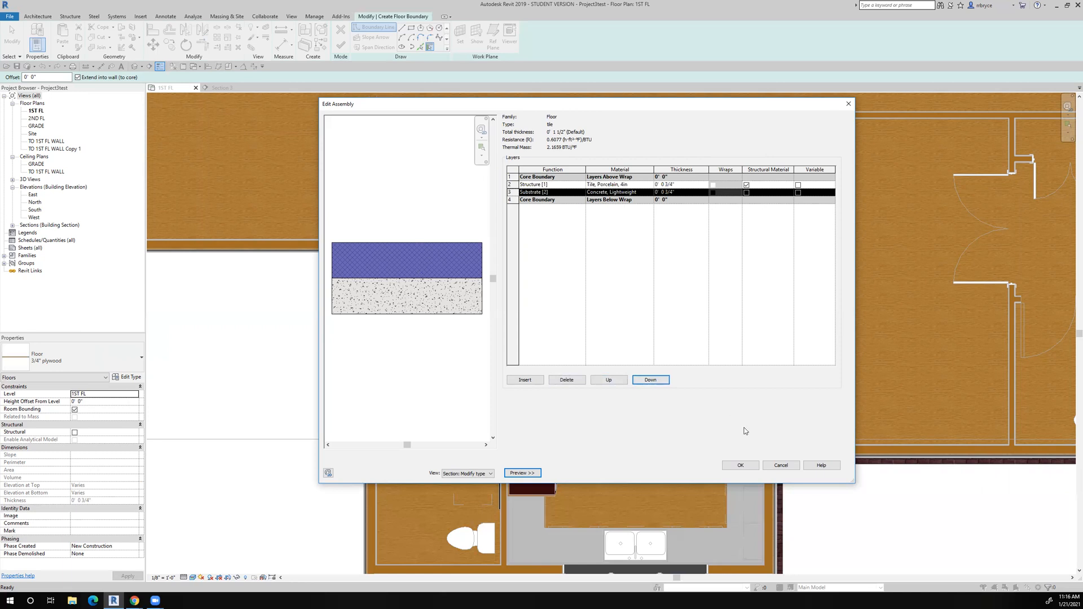
{"action": "left_click", "coordinate": [741, 466]}
{"action": "left_click", "coordinate": [1063, 473]}
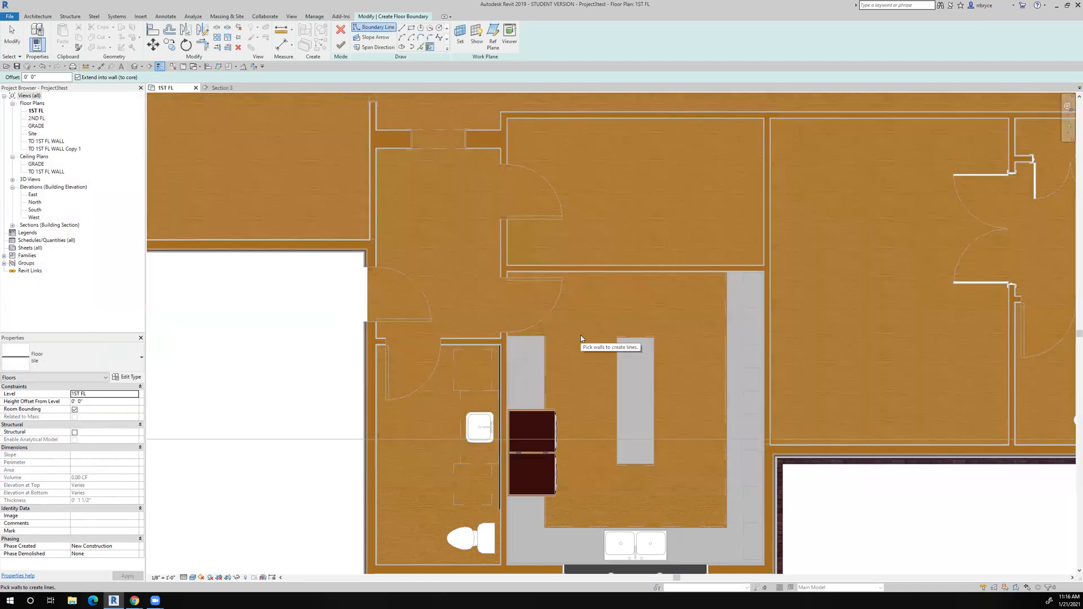
Set the tile floor's Height Offset From Level to 1 1/2".
{"action": "left_click", "coordinate": [87, 403]}
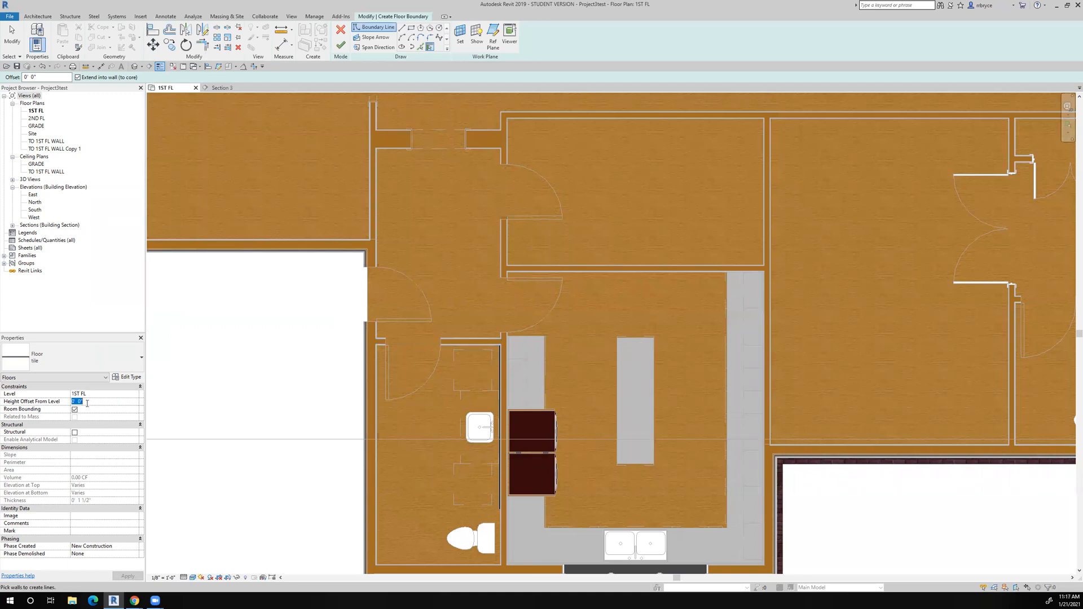
{"action": "type", "text": "1"}
{"action": "key", "text": "Return"}
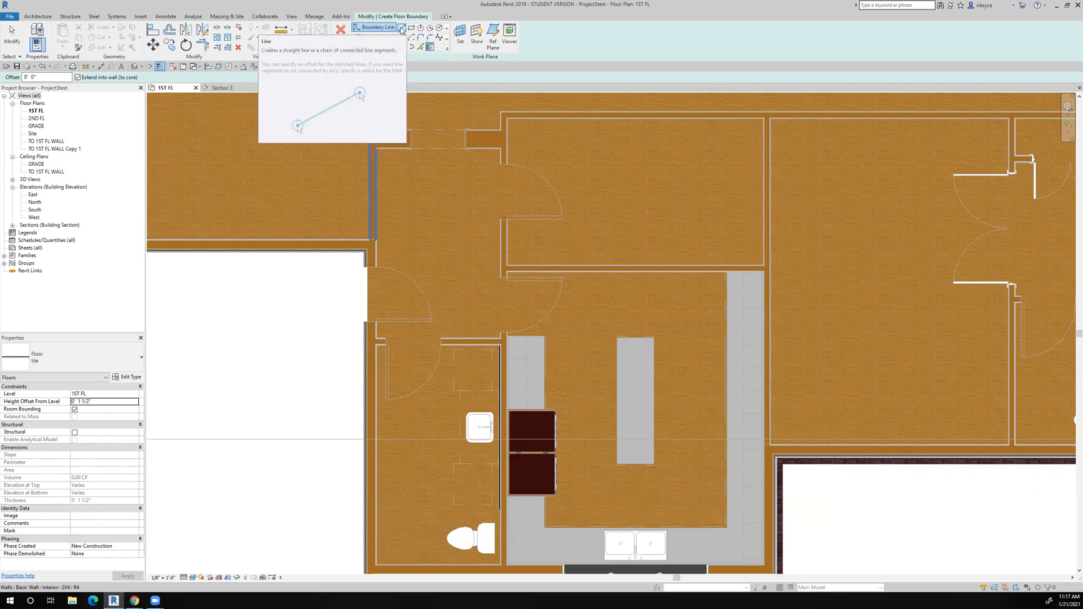
Start the floor boundary with straight lines along the hallway side of the cased-opening wall, down to and through the adjacent room's door jamb.
{"action": "left_click", "coordinate": [402, 29]}
{"action": "scroll", "coordinate": [382, 154], "scroll_direction": "up", "scroll_amount": 5}
{"action": "scroll", "coordinate": [382, 154], "scroll_direction": "up", "scroll_amount": 1}
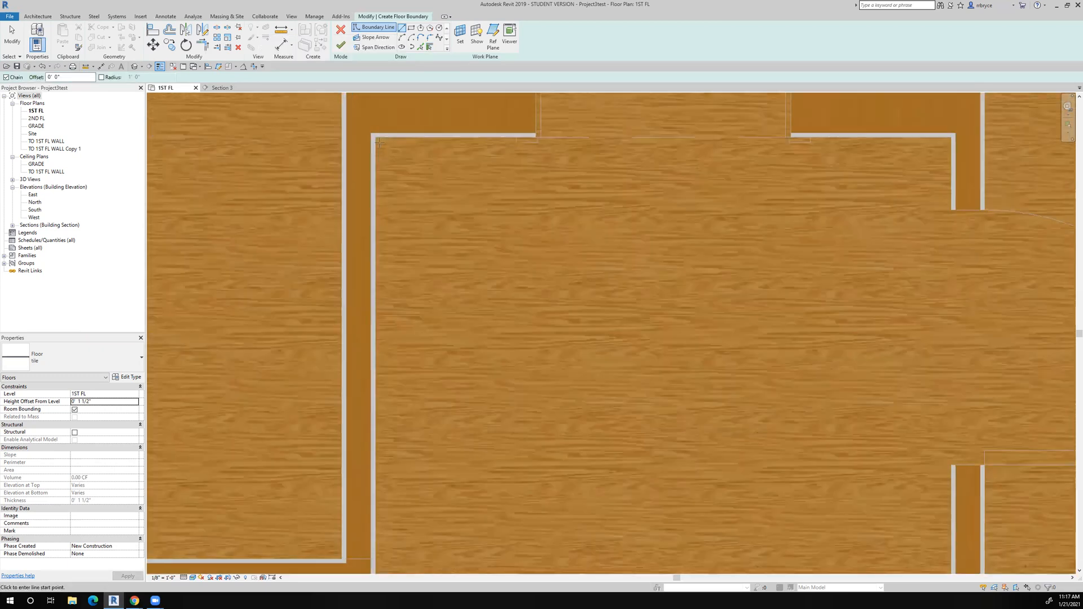
{"action": "left_click", "coordinate": [375, 138]}
{"action": "middle_click_drag", "start_coordinate": [608, 162], "coordinate": [188, 143]}
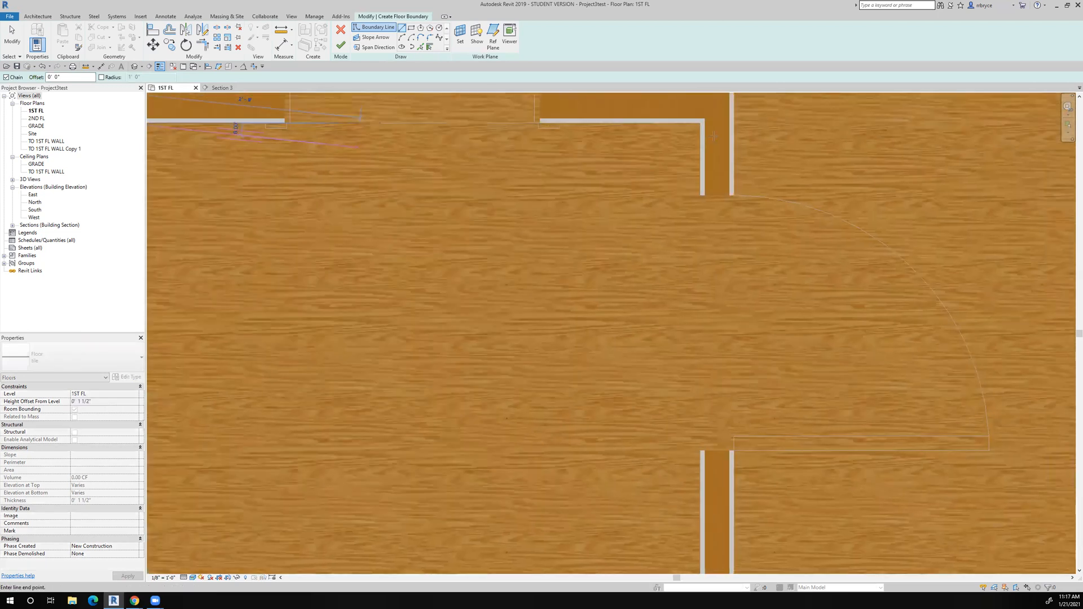
{"action": "left_click", "coordinate": [701, 122]}
{"action": "left_click", "coordinate": [702, 195]}
{"action": "left_click", "coordinate": [734, 196]}
Continue the floor boundary along the upper and right interior wall faces of the room above the kitchen.
{"action": "scroll", "coordinate": [706, 214], "scroll_direction": "down", "scroll_amount": 2}
{"action": "middle_click_drag", "start_coordinate": [648, 242], "coordinate": [554, 308]}
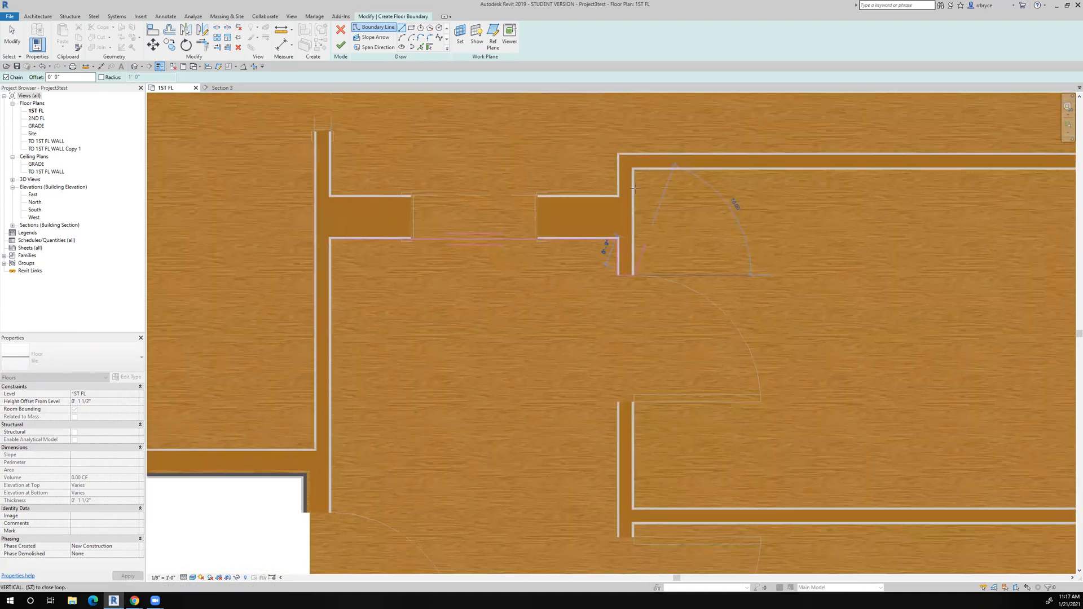
{"action": "scroll", "coordinate": [581, 221], "scroll_direction": "up", "scroll_amount": 2}
{"action": "scroll", "coordinate": [588, 219], "scroll_direction": "down", "scroll_amount": 5}
{"action": "middle_click_drag", "start_coordinate": [771, 219], "coordinate": [550, 191]}
{"action": "scroll", "coordinate": [695, 166], "scroll_direction": "up", "scroll_amount": 3}
{"action": "scroll", "coordinate": [661, 177], "scroll_direction": "up", "scroll_amount": 1}
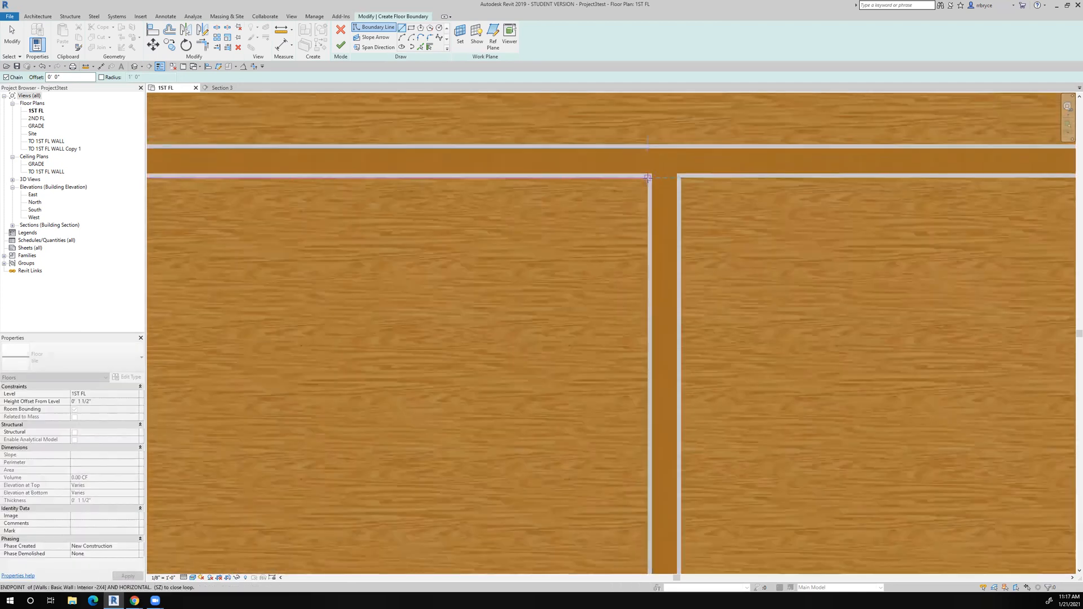
{"action": "left_click", "coordinate": [648, 177]}
{"action": "scroll", "coordinate": [643, 245], "scroll_direction": "down", "scroll_amount": 1}
{"action": "middle_click_drag", "start_coordinate": [646, 451], "coordinate": [761, 48]}
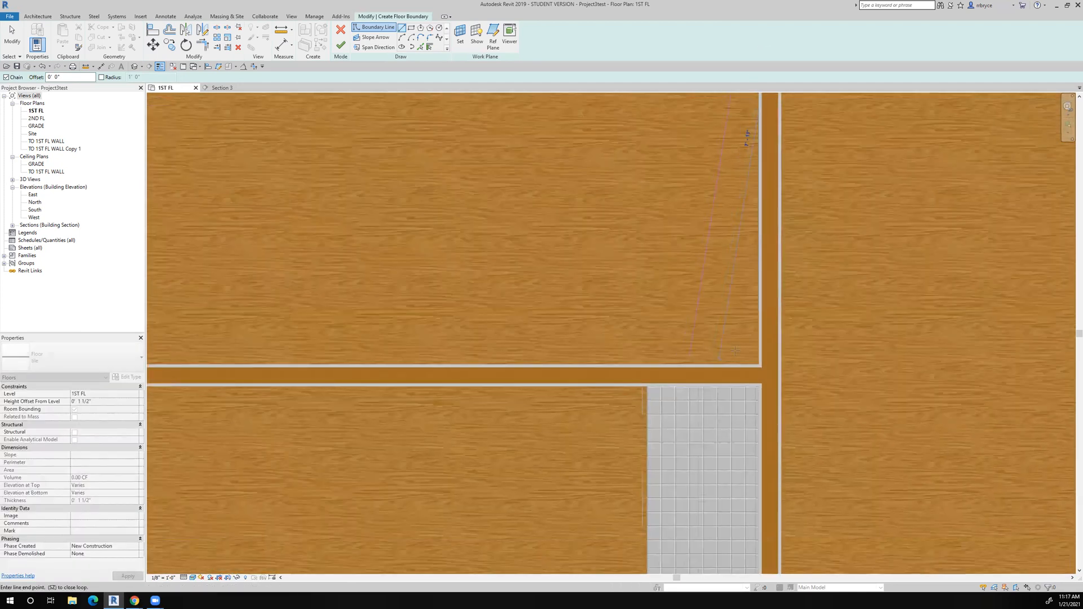
{"action": "left_click", "coordinate": [759, 364]}
Run the floor boundary along that room's lower wall and back up to the lower jamb of its door opening.
{"action": "scroll", "coordinate": [758, 359], "scroll_direction": "down", "scroll_amount": 3}
{"action": "middle_click_drag", "start_coordinate": [395, 357], "coordinate": [603, 342]}
{"action": "scroll", "coordinate": [557, 340], "scroll_direction": "up", "scroll_amount": 3}
{"action": "left_click", "coordinate": [475, 341]}
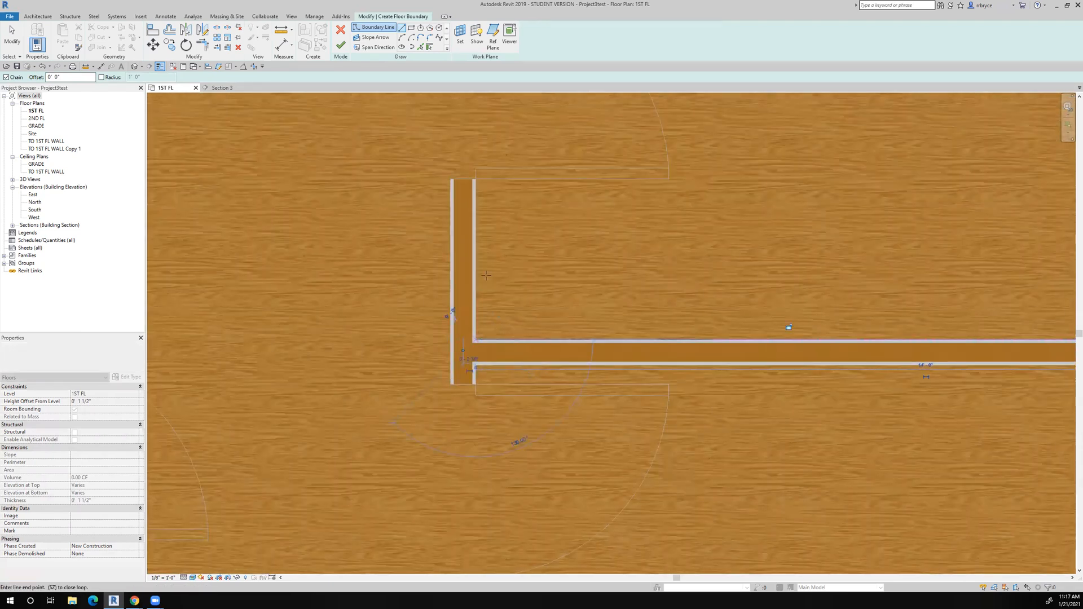
{"action": "left_click", "coordinate": [475, 175]}
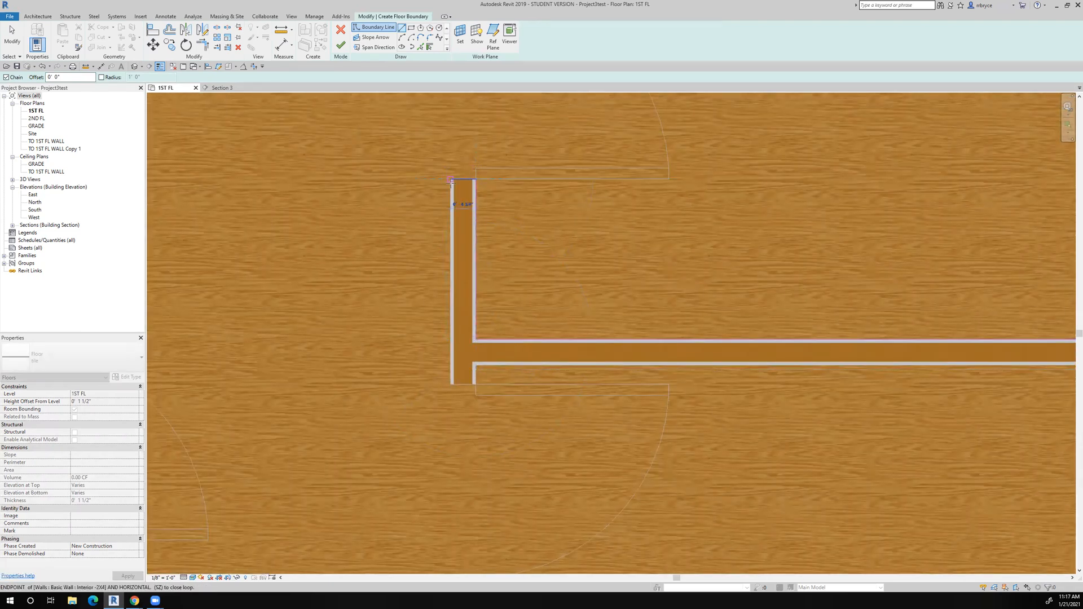
Extend the floor boundary down the hallway wall face and across the wall end into the kitchen door opening.
{"action": "middle_click_drag", "start_coordinate": [438, 334], "coordinate": [471, 197]}
{"action": "scroll", "coordinate": [510, 248], "scroll_direction": "up", "scroll_amount": 2}
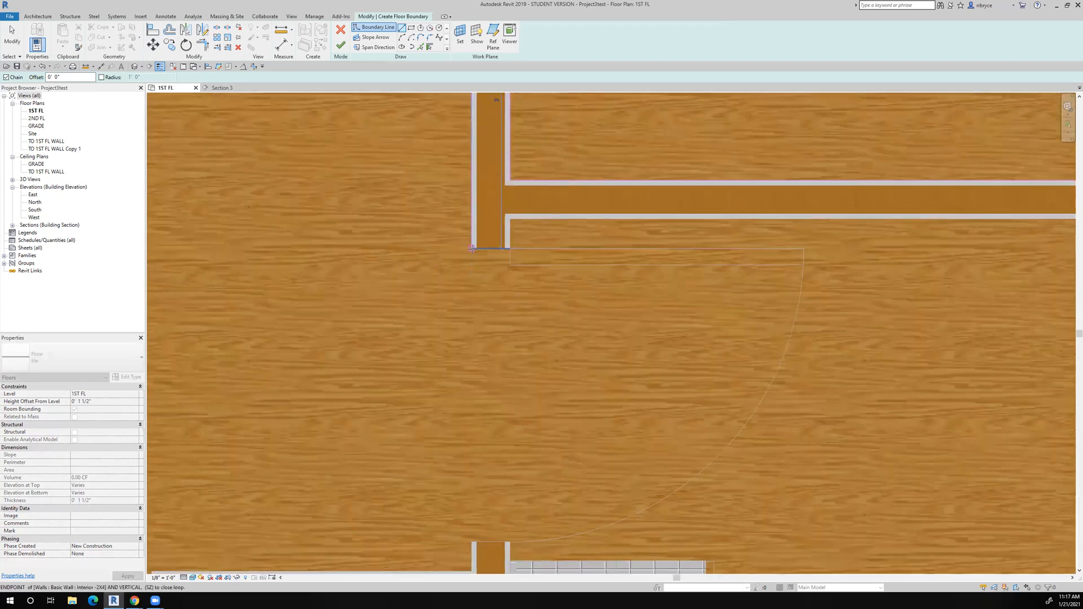
{"action": "left_click", "coordinate": [510, 249]}
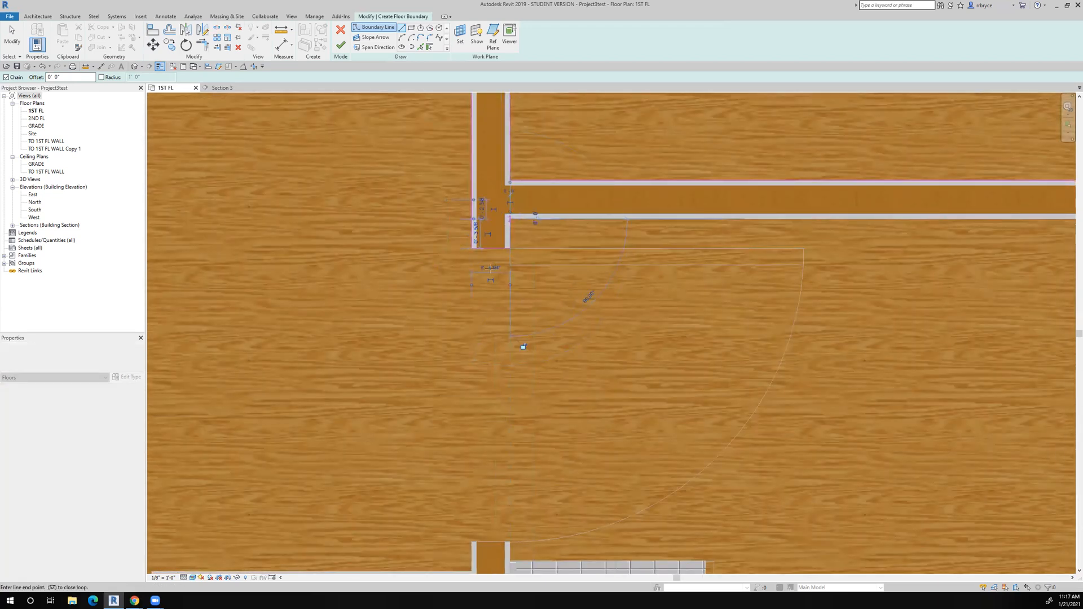
Trace the floor boundary along the kitchen's upper wall and down its right wall to the lower-right inside corner.
{"action": "scroll", "coordinate": [513, 260], "scroll_direction": "down", "scroll_amount": 5}
{"action": "scroll", "coordinate": [772, 264], "scroll_direction": "up", "scroll_amount": 5}
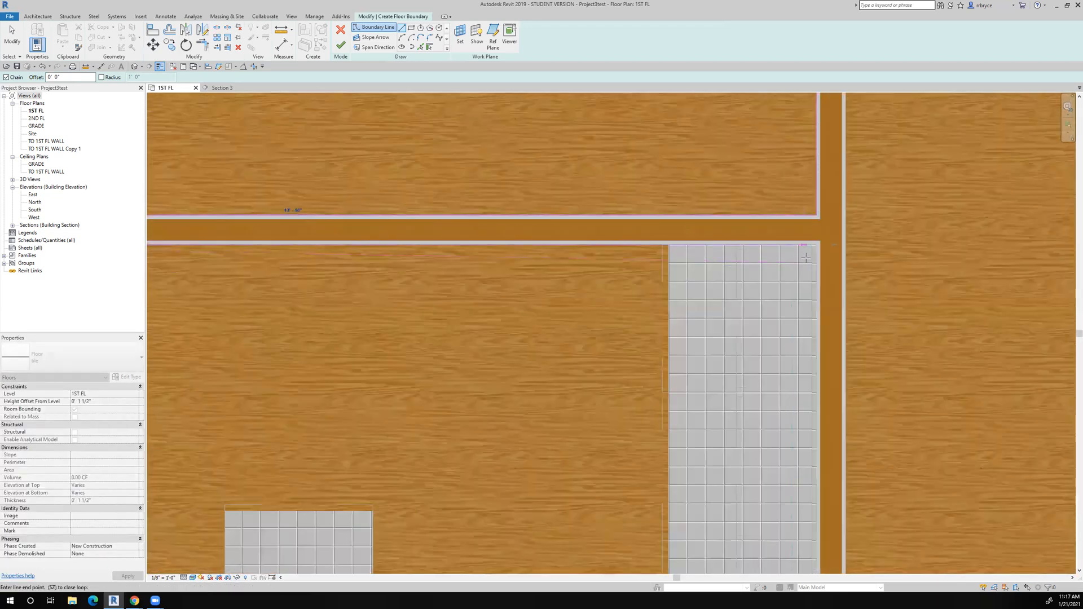
{"action": "left_click", "coordinate": [816, 248]}
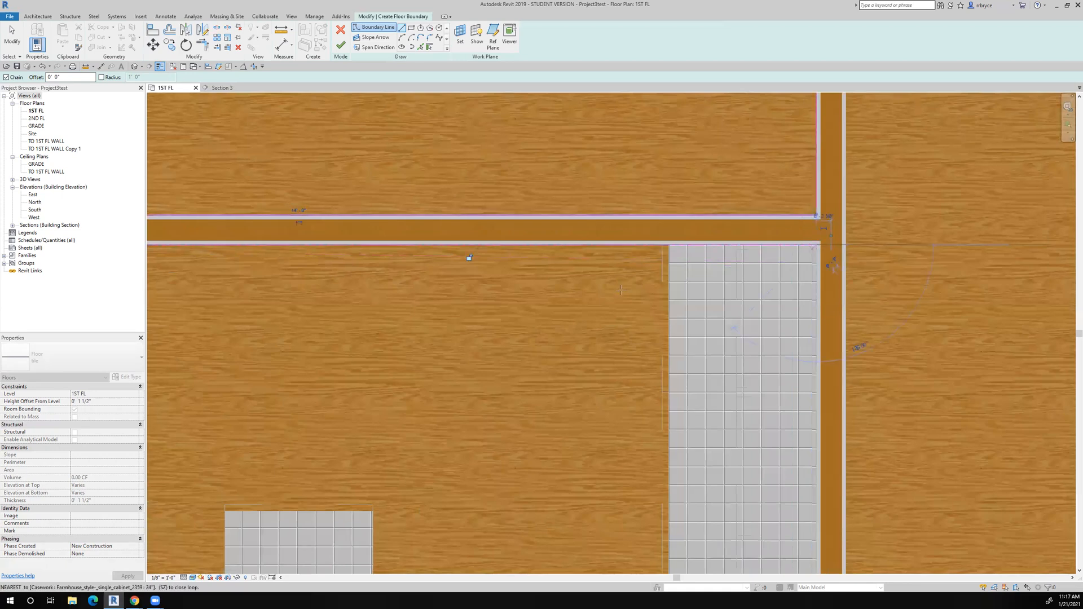
{"action": "scroll", "coordinate": [638, 236], "scroll_direction": "down", "scroll_amount": 5}
{"action": "scroll", "coordinate": [666, 367], "scroll_direction": "up", "scroll_amount": 5}
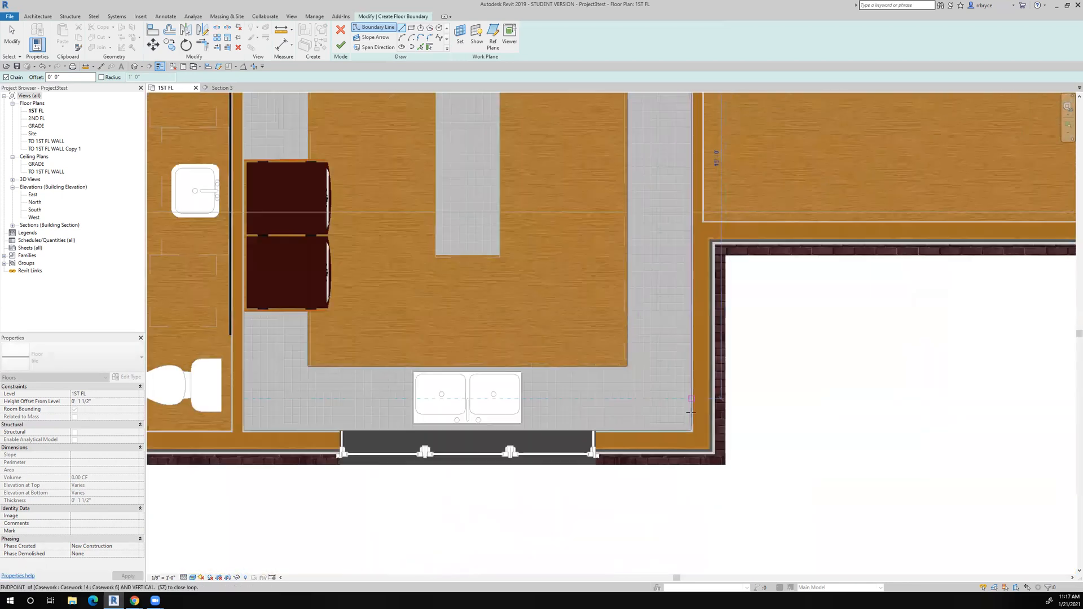
{"action": "left_click", "coordinate": [689, 451]}
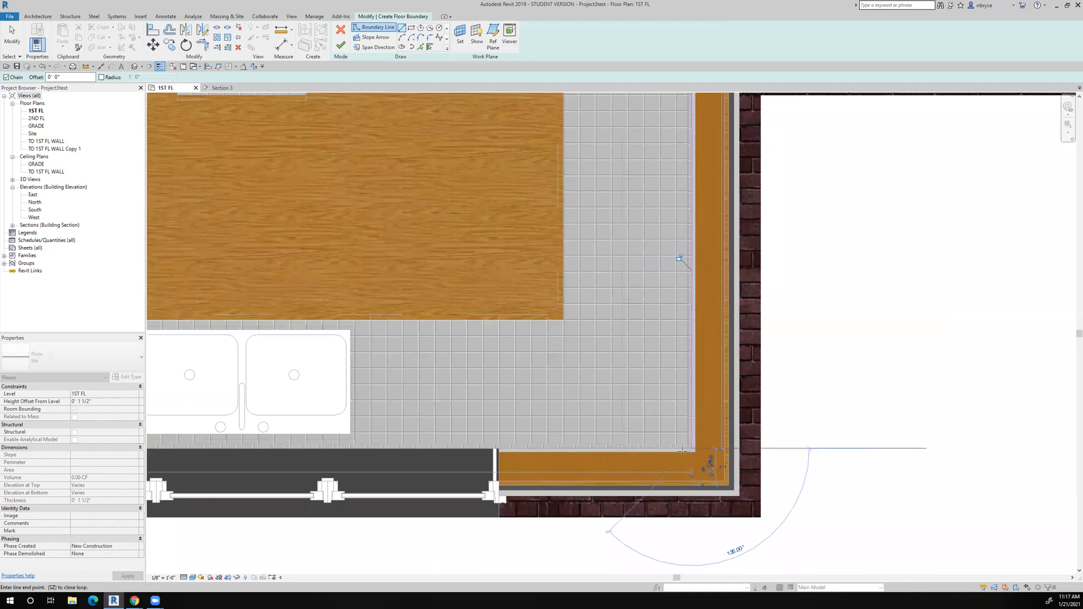
Run the floor boundary along the kitchen's lower wall face to its lower-left inside corner.
{"action": "scroll", "coordinate": [690, 451], "scroll_direction": "down", "scroll_amount": 4}
{"action": "middle_click_drag", "start_coordinate": [316, 467], "coordinate": [750, 437]}
{"action": "scroll", "coordinate": [489, 439], "scroll_direction": "up", "scroll_amount": 5}
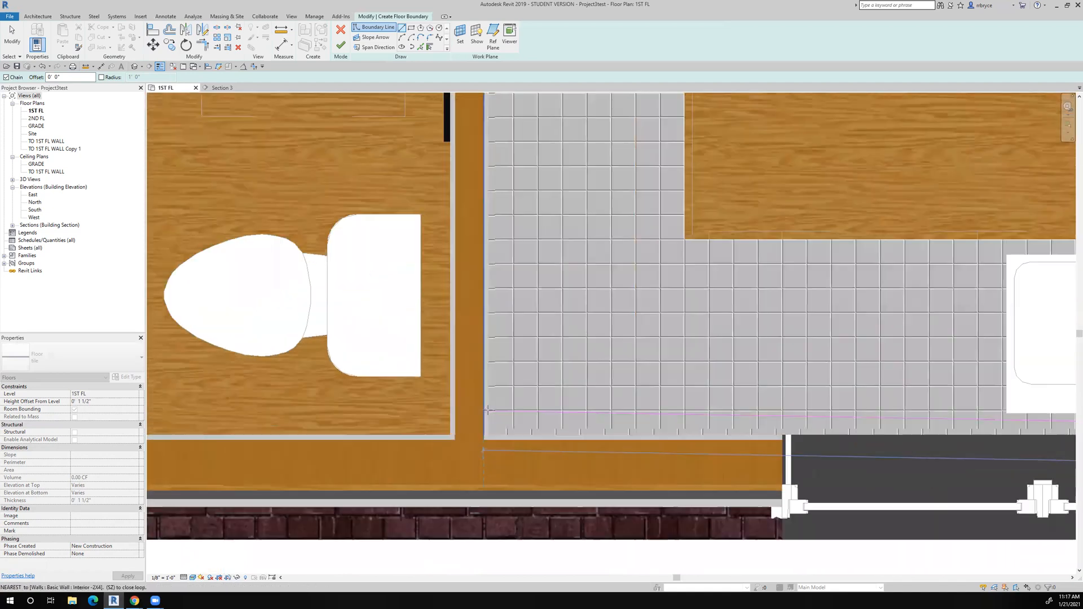
{"action": "left_click", "coordinate": [489, 439]}
{"action": "scroll", "coordinate": [489, 439], "scroll_direction": "down", "scroll_amount": 4}
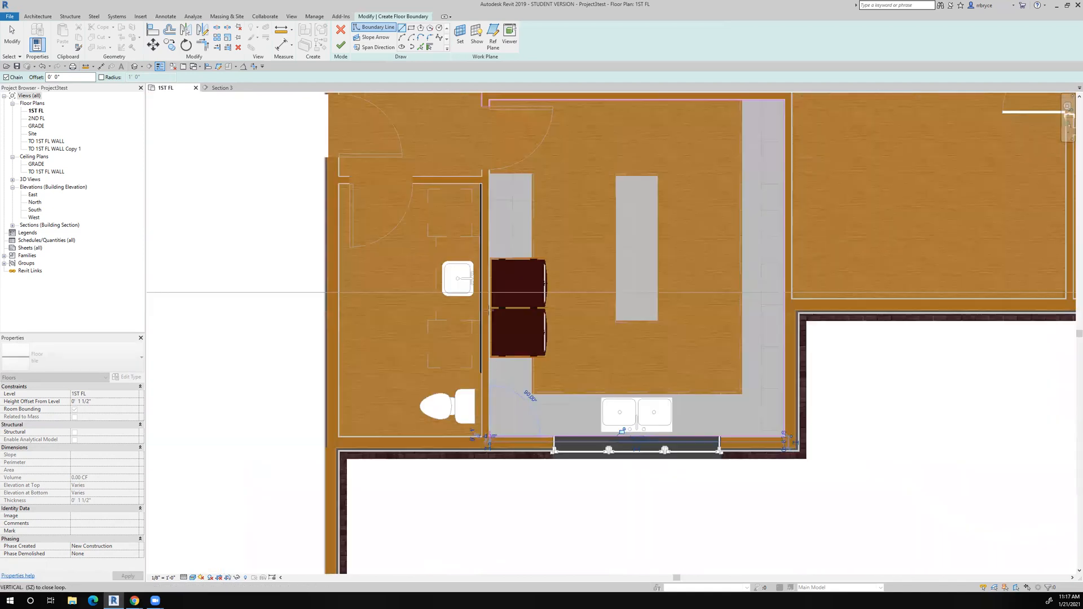
Trace the floor boundary up the kitchen's left wall, across the wall end and down to the hallway's inside corner.
{"action": "scroll", "coordinate": [492, 156], "scroll_direction": "up", "scroll_amount": 4}
{"action": "scroll", "coordinate": [492, 156], "scroll_direction": "up", "scroll_amount": 2}
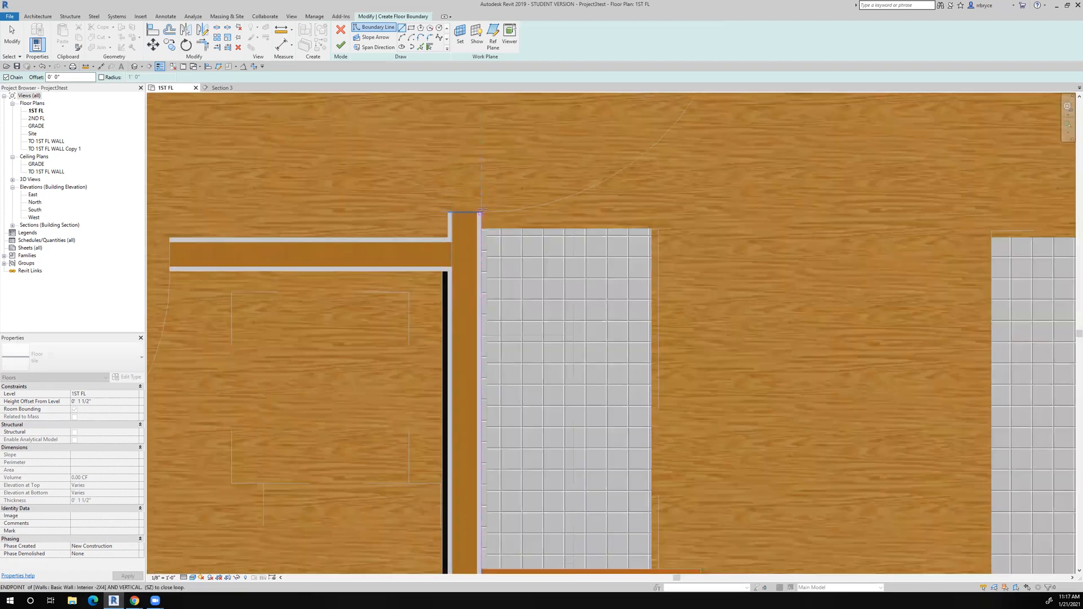
{"action": "left_click", "coordinate": [486, 186]}
{"action": "left_click", "coordinate": [448, 215]}
{"action": "left_click", "coordinate": [449, 239]}
Continue the floor boundary along the hallway's lower wall face and through the right jamb of the bathroom door opening.
{"action": "scroll", "coordinate": [443, 239], "scroll_direction": "down", "scroll_amount": 3}
{"action": "middle_click_drag", "start_coordinate": [332, 239], "coordinate": [393, 227]}
{"action": "scroll", "coordinate": [393, 227], "scroll_direction": "up", "scroll_amount": 3}
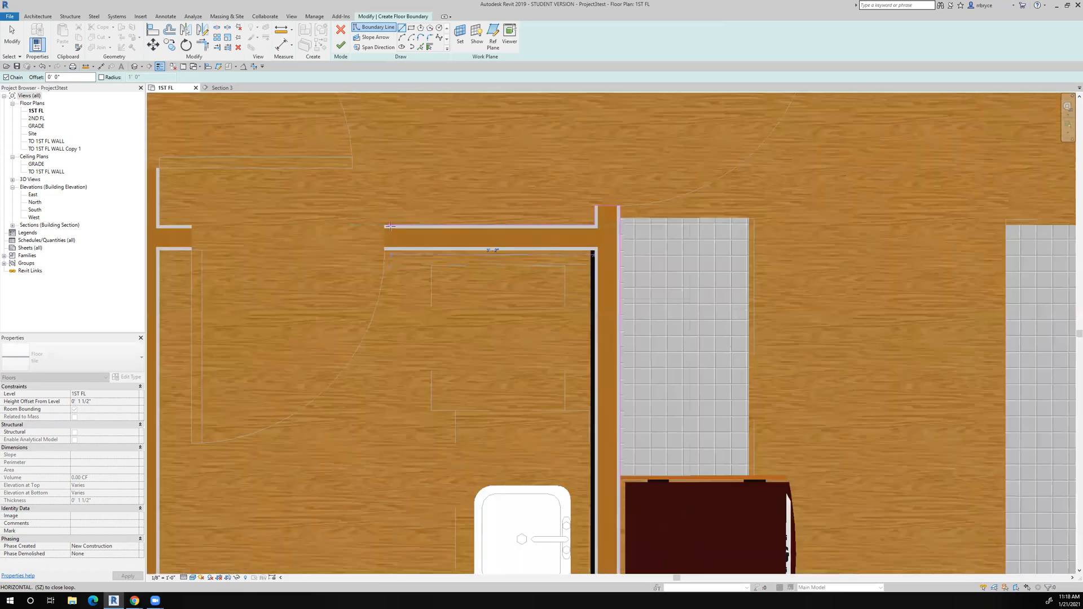
{"action": "left_click", "coordinate": [389, 226]}
{"action": "left_click", "coordinate": [380, 261]}
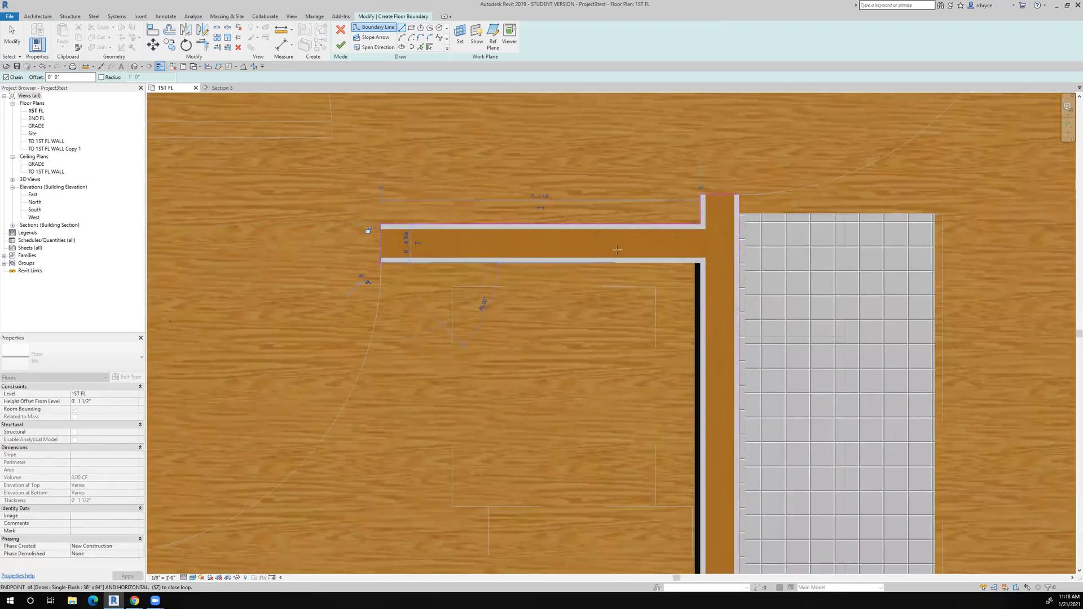
Run the floor boundary along the bathroom's upper wall and down its right wall to the lower-right inside corner.
{"action": "scroll", "coordinate": [571, 262], "scroll_direction": "down", "scroll_amount": 3}
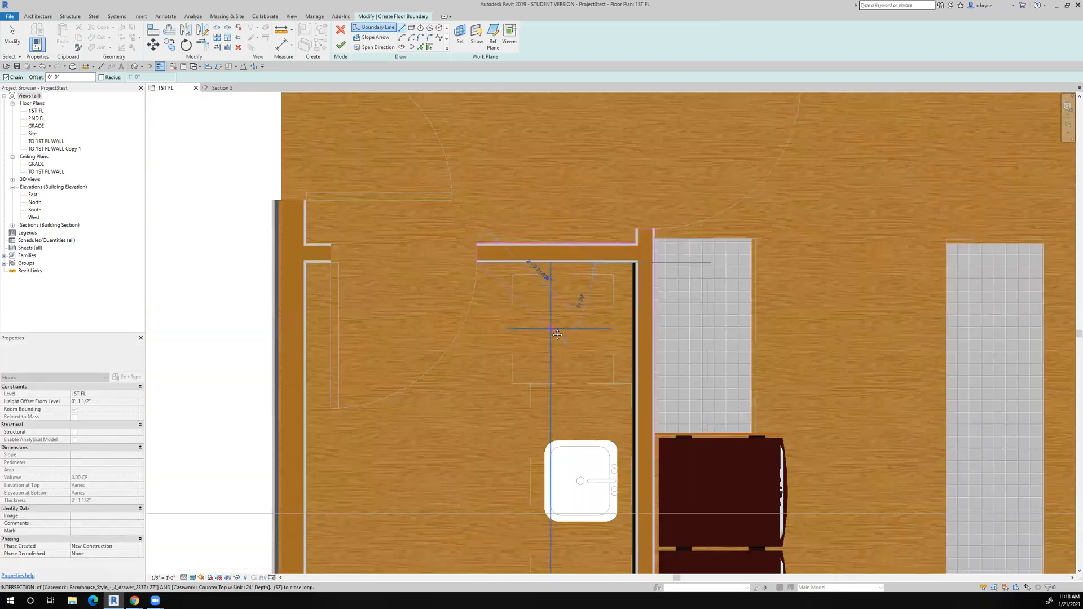
{"action": "middle_click_drag", "start_coordinate": [562, 299], "coordinate": [561, 241]}
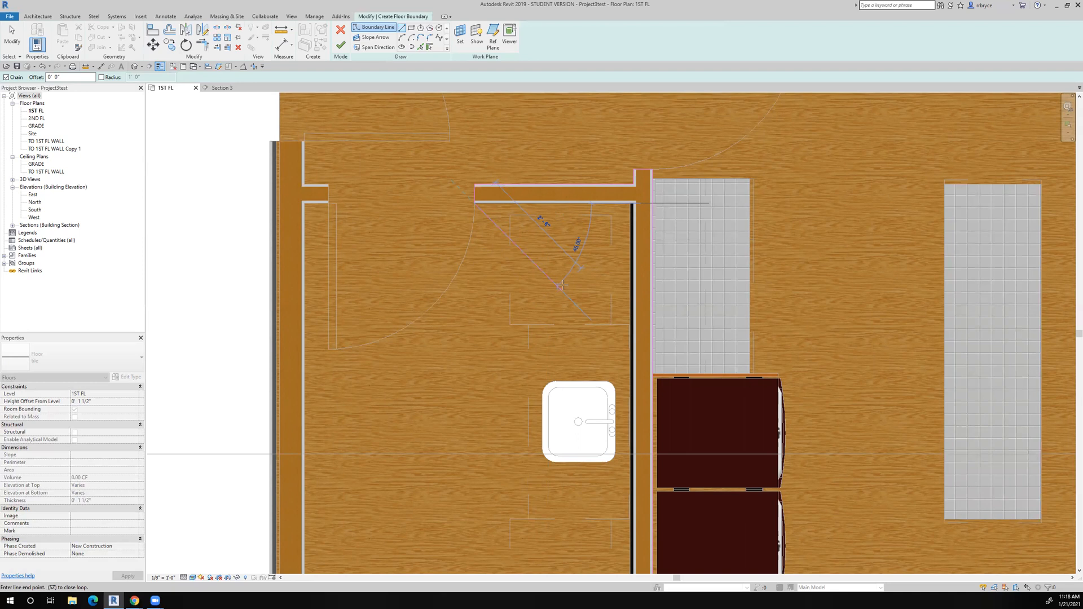
{"action": "scroll", "coordinate": [650, 204], "scroll_direction": "up", "scroll_amount": 5}
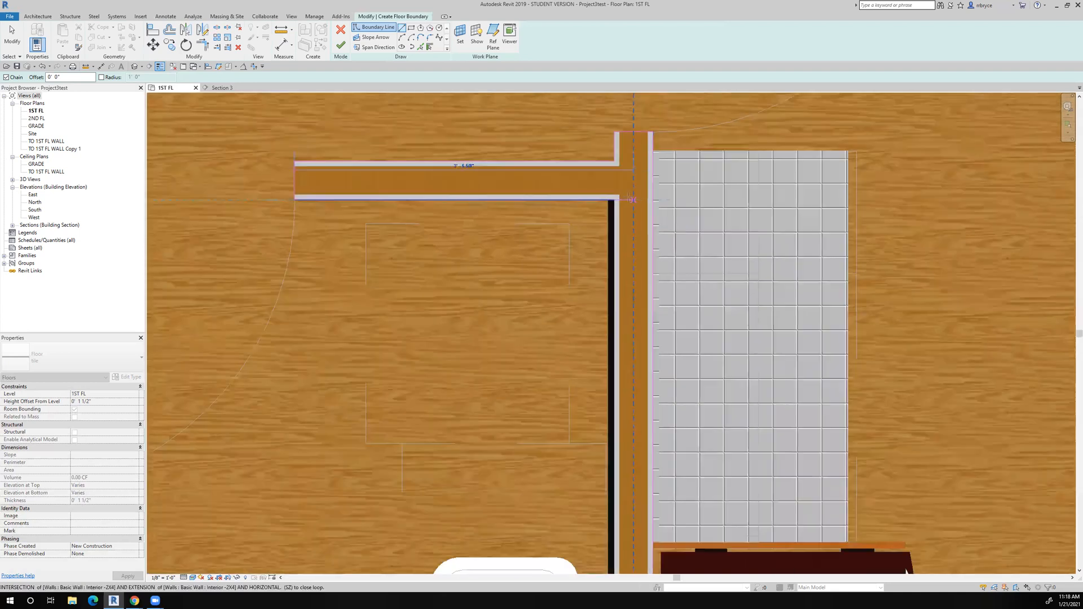
{"action": "left_click", "coordinate": [609, 202]}
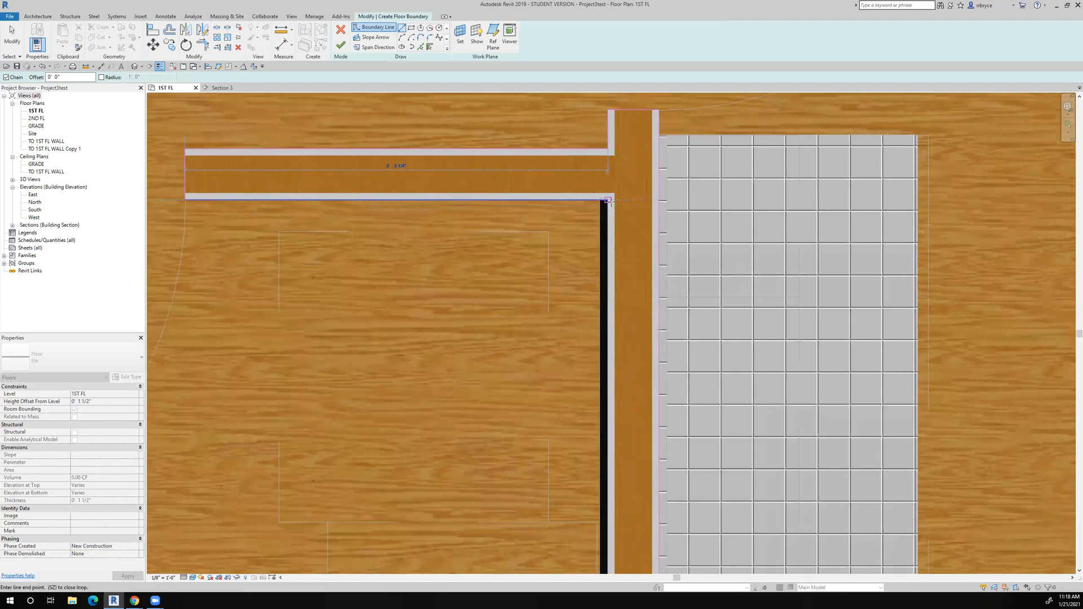
{"action": "scroll", "coordinate": [610, 208], "scroll_direction": "down", "scroll_amount": 6}
{"action": "mouse_move", "coordinate": [622, 325]}
{"action": "middle_mouse_down"}
{"action": "mouse_move", "coordinate": [642, 256]}
{"action": "mouse_move", "coordinate": [653, 117]}
{"action": "middle_mouse_up"}
{"action": "scroll", "coordinate": [634, 387], "scroll_direction": "up", "scroll_amount": 8}
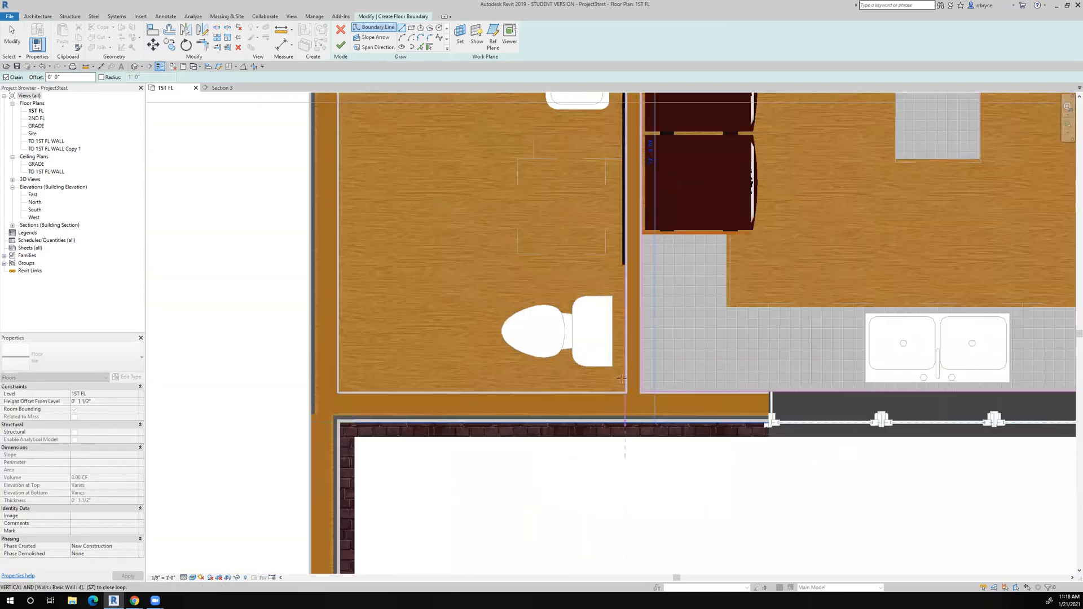
{"action": "left_click", "coordinate": [635, 388]}
{"action": "scroll", "coordinate": [634, 388], "scroll_direction": "down", "scroll_amount": 7}
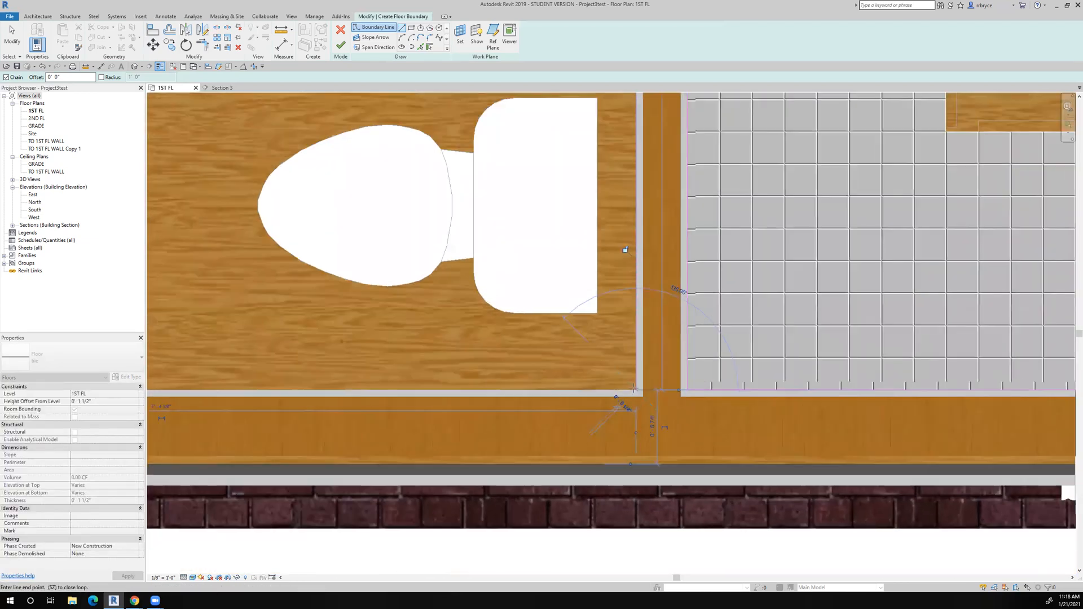
Trace the floor boundary along the bathroom's lower wall and up its left wall to the upper-left inside corner.
{"action": "left_click", "coordinate": [385, 387]}
{"action": "scroll", "coordinate": [386, 387], "scroll_direction": "up", "scroll_amount": 5}
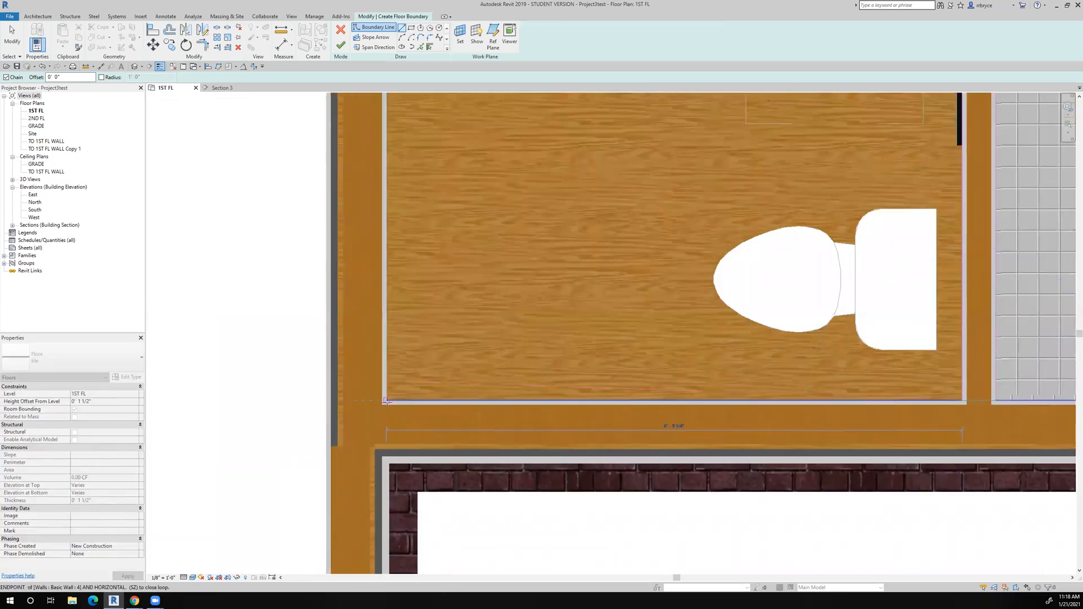
{"action": "scroll", "coordinate": [385, 387], "scroll_direction": "down", "scroll_amount": 4}
{"action": "scroll", "coordinate": [744, 393], "scroll_direction": "down", "scroll_amount": 7}
{"action": "scroll", "coordinate": [403, 332], "scroll_direction": "up", "scroll_amount": 10}
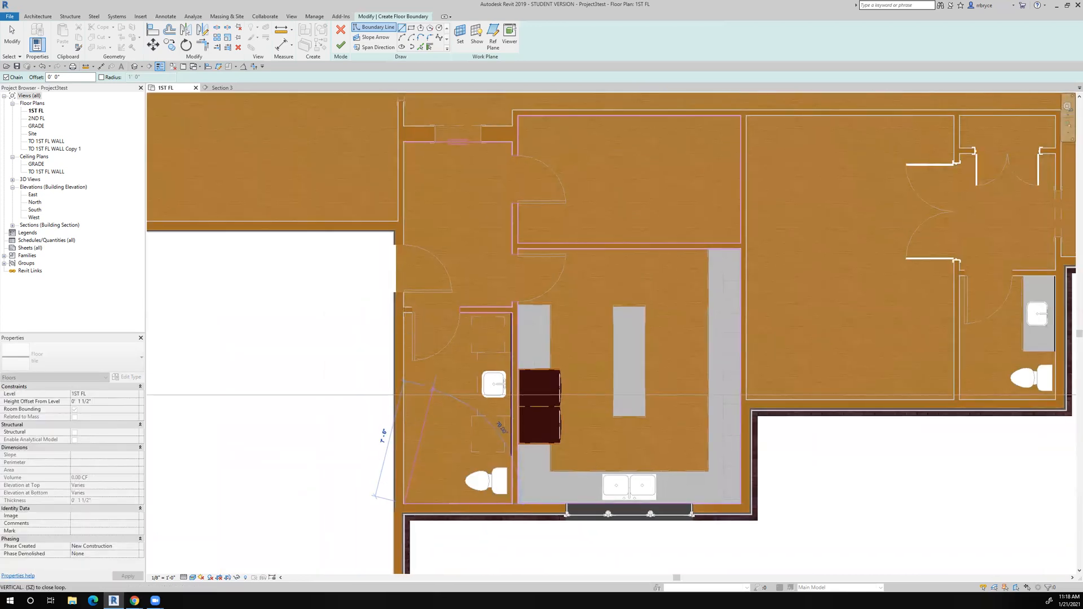
{"action": "left_click", "coordinate": [403, 332]}
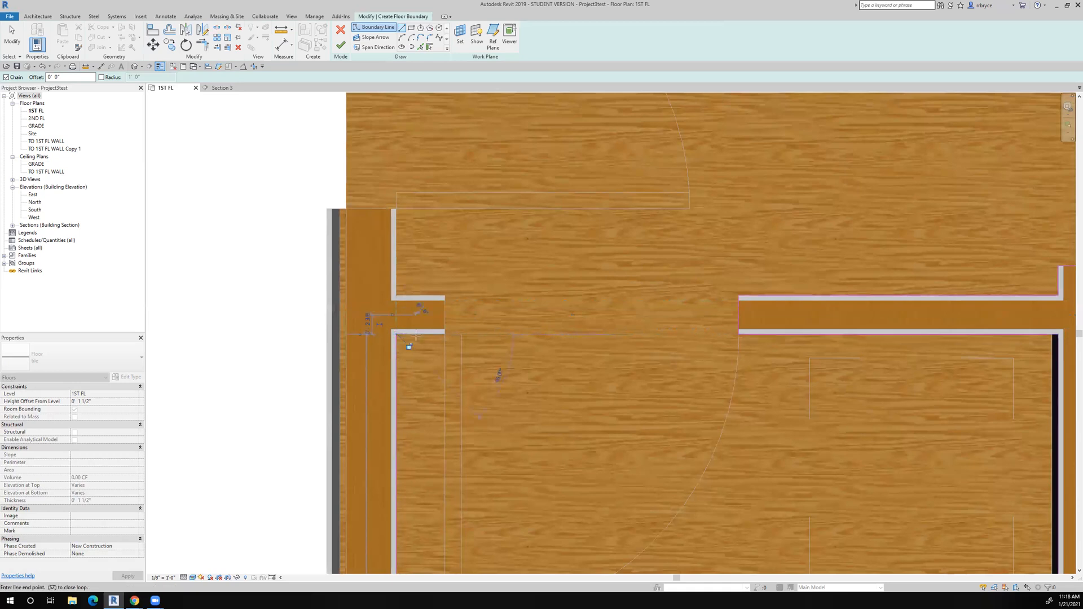
Carry the floor boundary around the bathroom door's left jamb and up the hallway's left wall to close the loop.
{"action": "left_click", "coordinate": [444, 335]}
{"action": "left_click", "coordinate": [445, 298]}
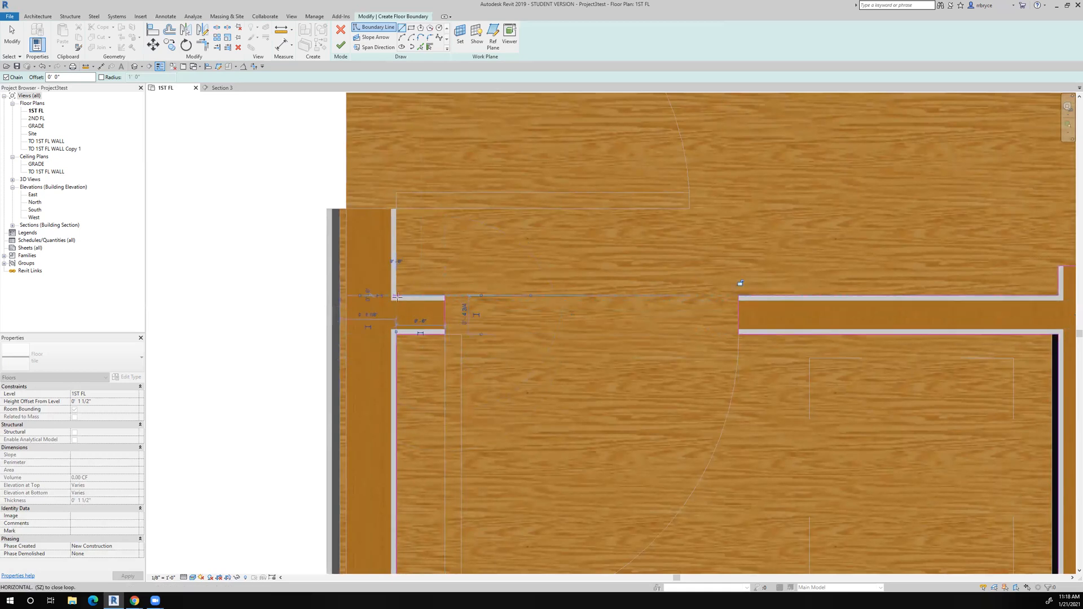
{"action": "scroll", "coordinate": [398, 298], "scroll_direction": "down", "scroll_amount": 4}
{"action": "scroll", "coordinate": [389, 194], "scroll_direction": "up", "scroll_amount": 5}
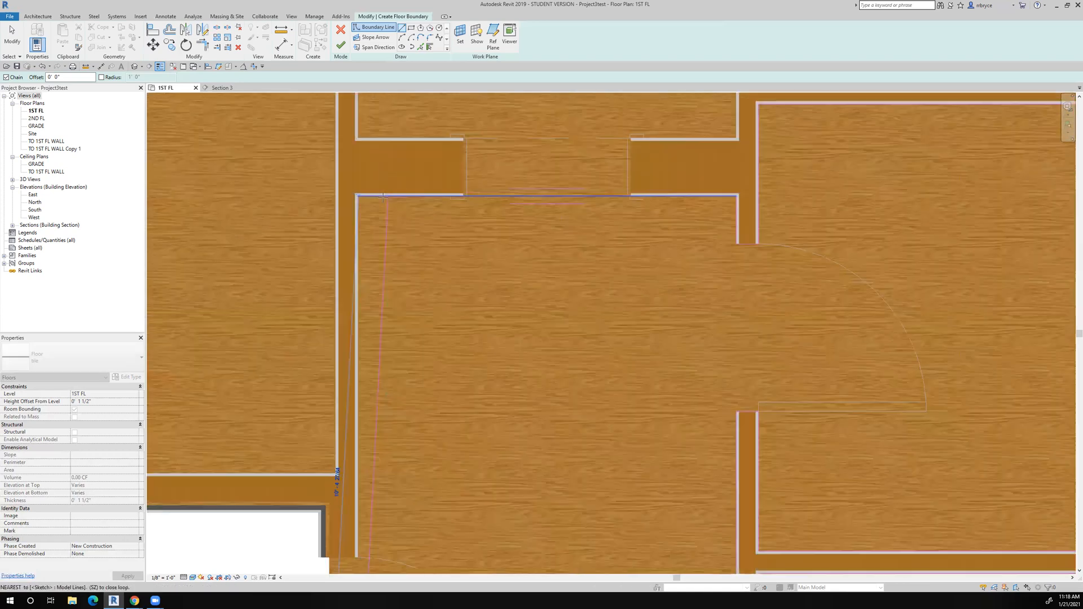
Finish the floor sketch to create the tile floor, and deselect it.
{"action": "scroll", "coordinate": [344, 316], "scroll_direction": "down", "scroll_amount": 6}
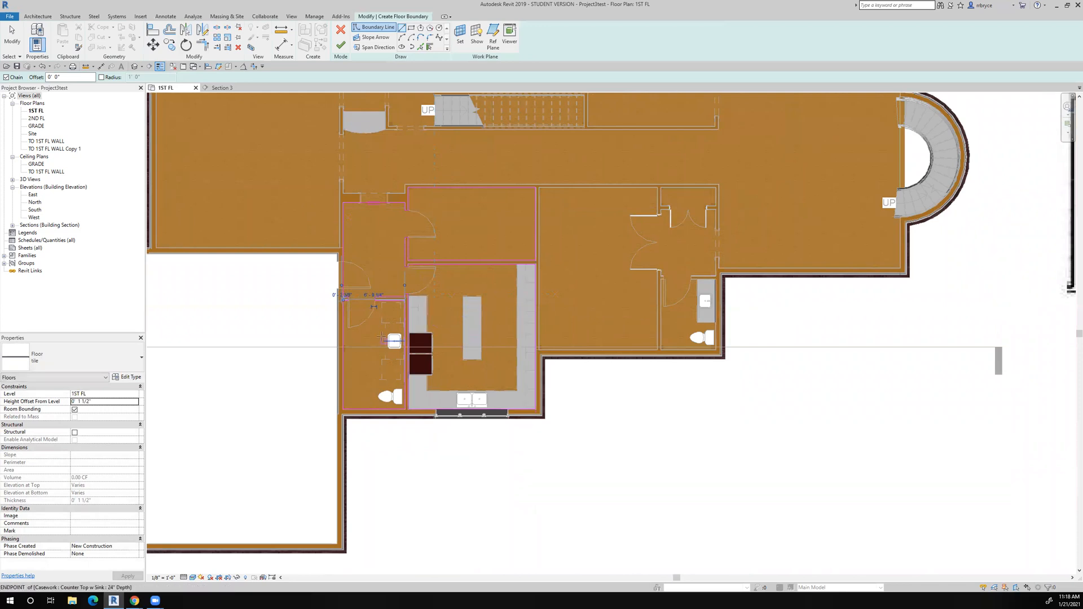
{"action": "scroll", "coordinate": [387, 339], "scroll_direction": "up", "scroll_amount": 4}
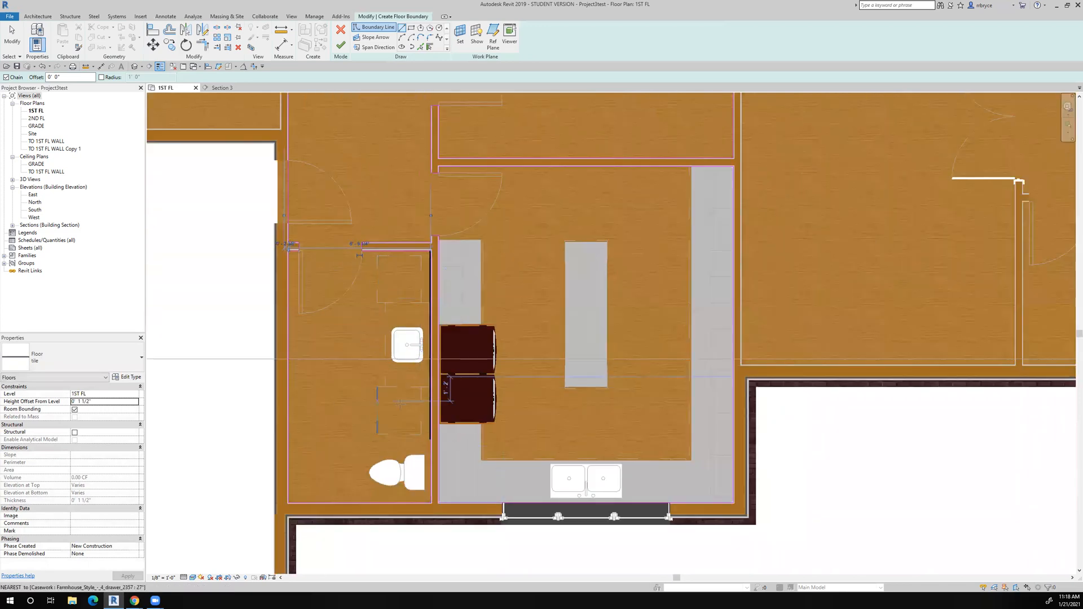
{"action": "scroll", "coordinate": [397, 354], "scroll_direction": "down", "scroll_amount": 4}
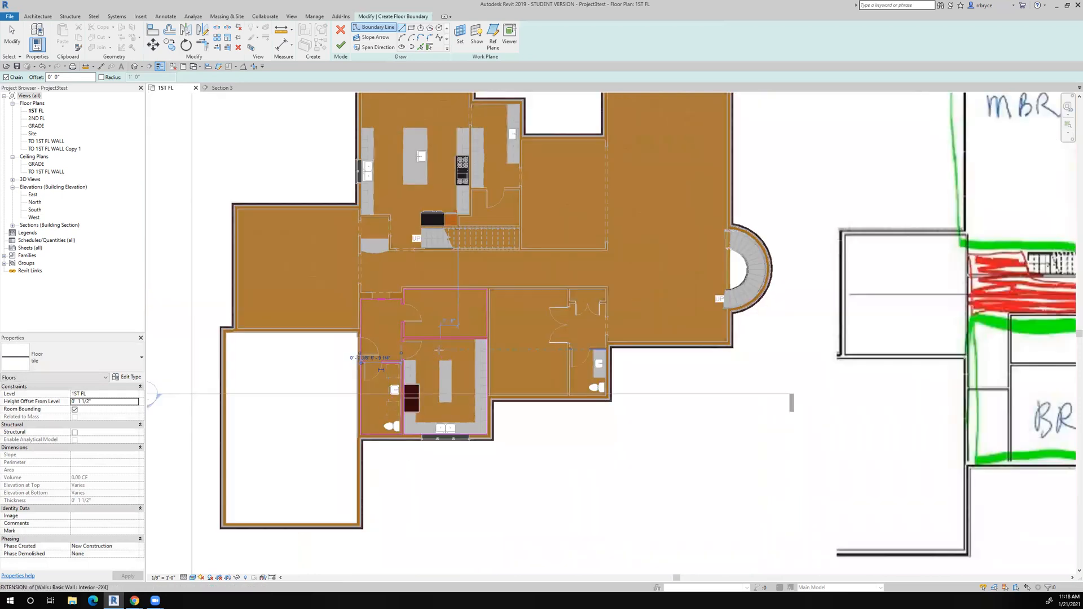
{"action": "scroll", "coordinate": [425, 374], "scroll_direction": "up", "scroll_amount": 4}
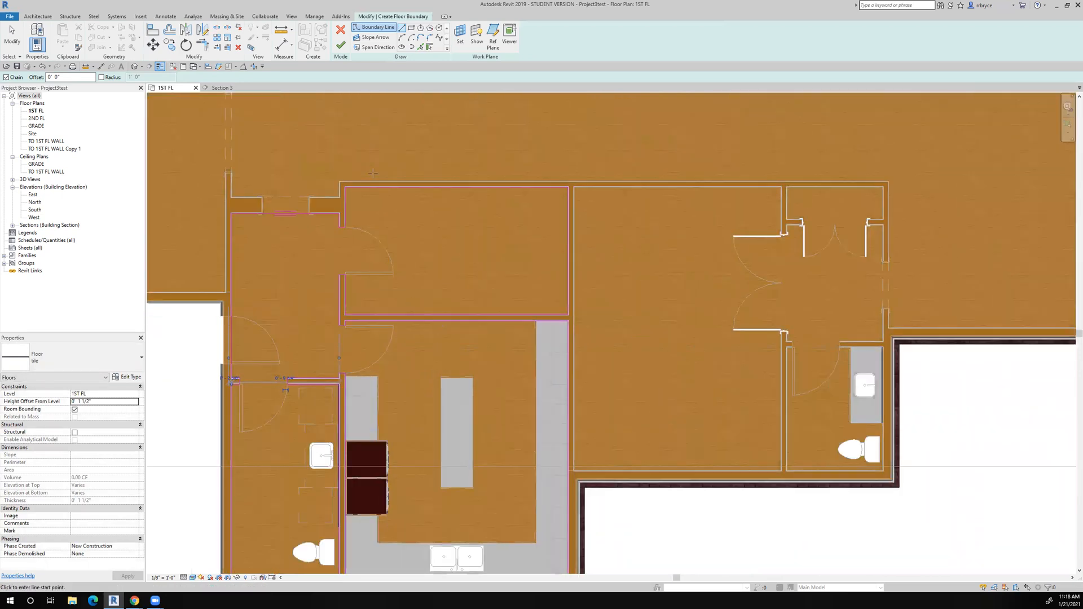
{"action": "left_click", "coordinate": [341, 47]}
{"action": "scroll", "coordinate": [587, 487], "scroll_direction": "down", "scroll_amount": 3}
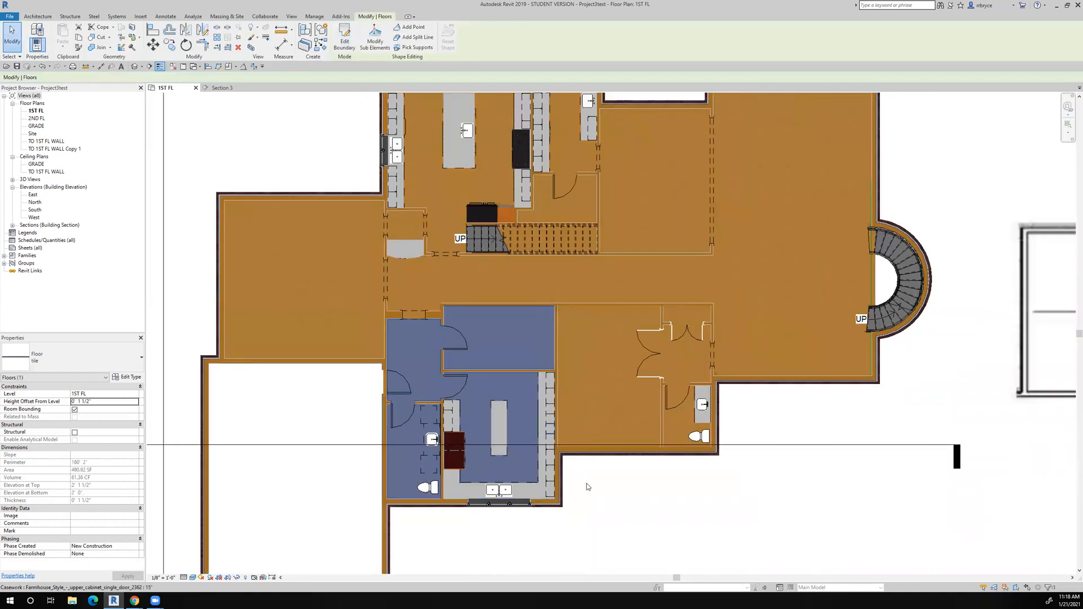
{"action": "left_click", "coordinate": [612, 500]}
{"action": "middle_click_drag", "start_coordinate": [612, 501], "coordinate": [665, 460]}
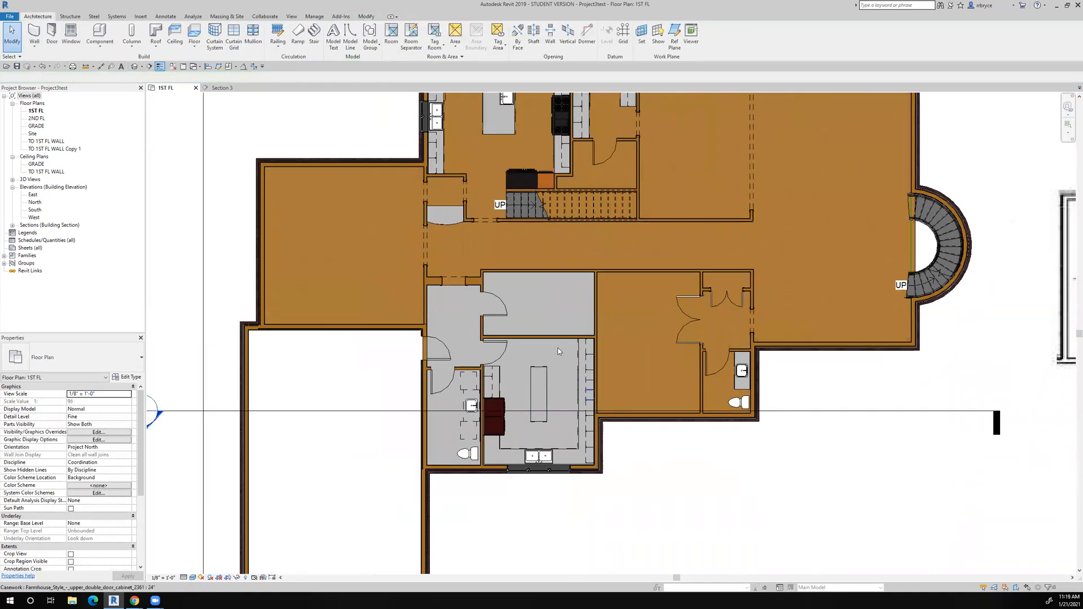
Open the section view cut through the kitchen and examine how the tile floor sits on the 3/4" plywood floor.
{"action": "left_click", "coordinate": [370, 412]}
{"action": "right_click", "coordinate": [369, 412]}
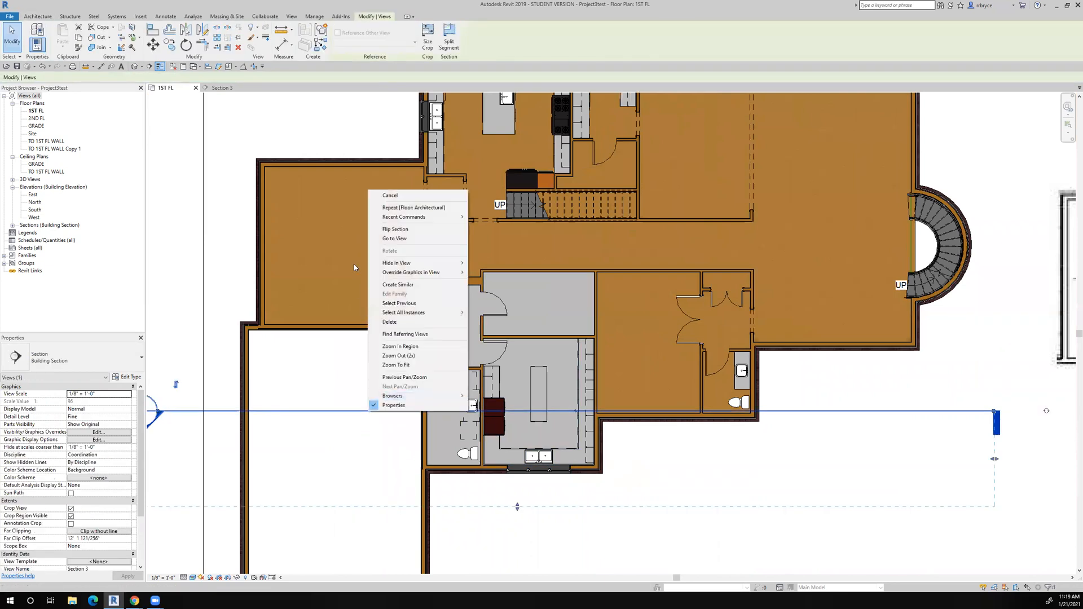
{"action": "left_click", "coordinate": [389, 239]}
{"action": "scroll", "coordinate": [567, 379], "scroll_direction": "up", "scroll_amount": 6}
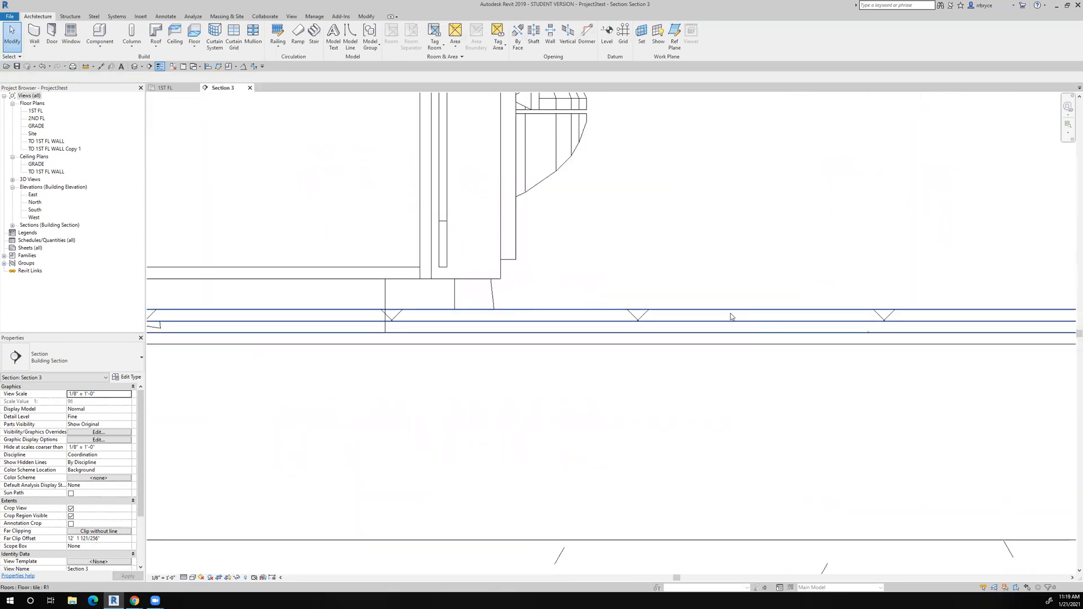
{"action": "scroll", "coordinate": [730, 317], "scroll_direction": "down", "scroll_amount": 3}
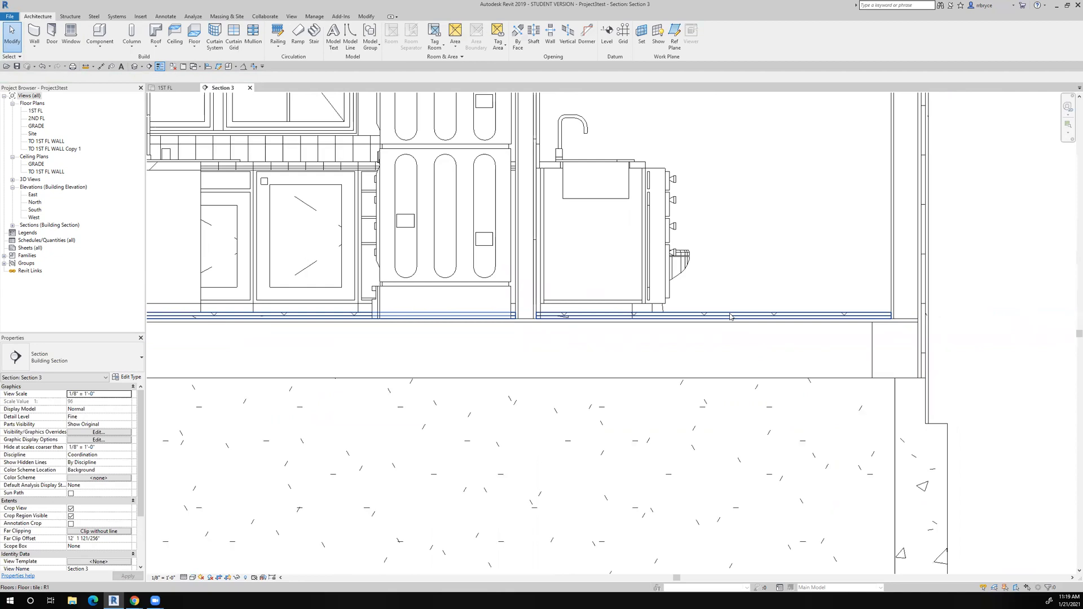
{"action": "scroll", "coordinate": [730, 317], "scroll_direction": "down", "scroll_amount": 4}
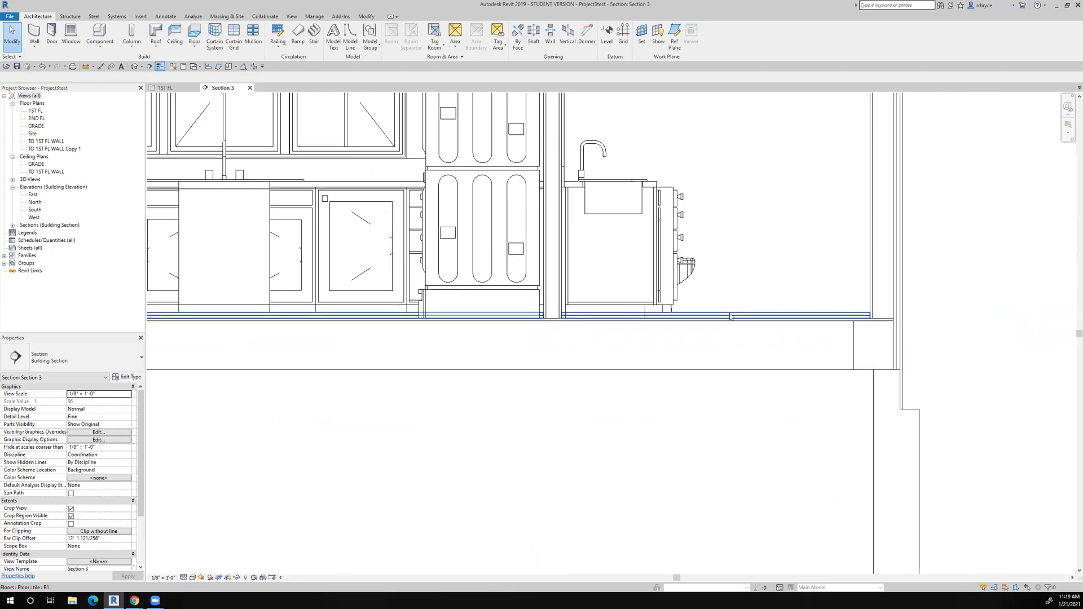
{"action": "middle_click_drag", "start_coordinate": [367, 304], "coordinate": [448, 312]}
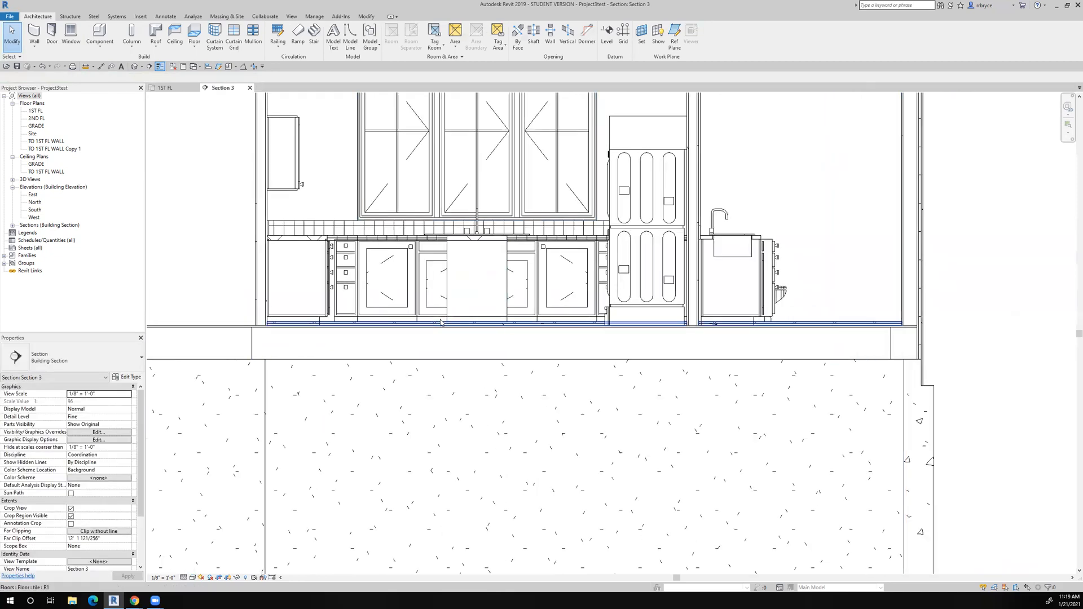
{"action": "scroll", "coordinate": [437, 316], "scroll_direction": "up", "scroll_amount": 2}
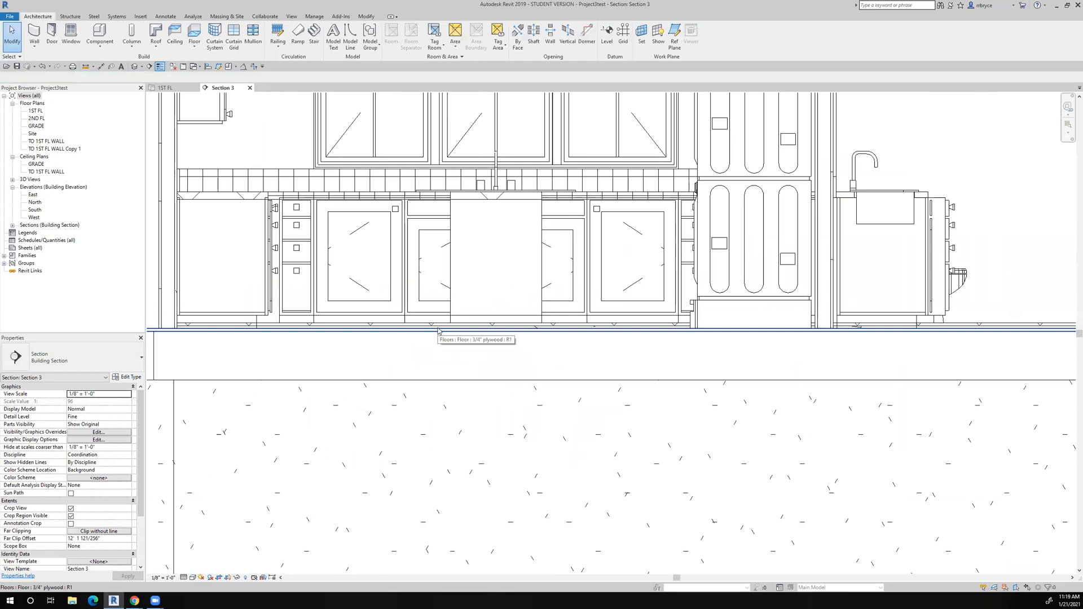
{"action": "scroll", "coordinate": [437, 330], "scroll_direction": "down", "scroll_amount": 5}
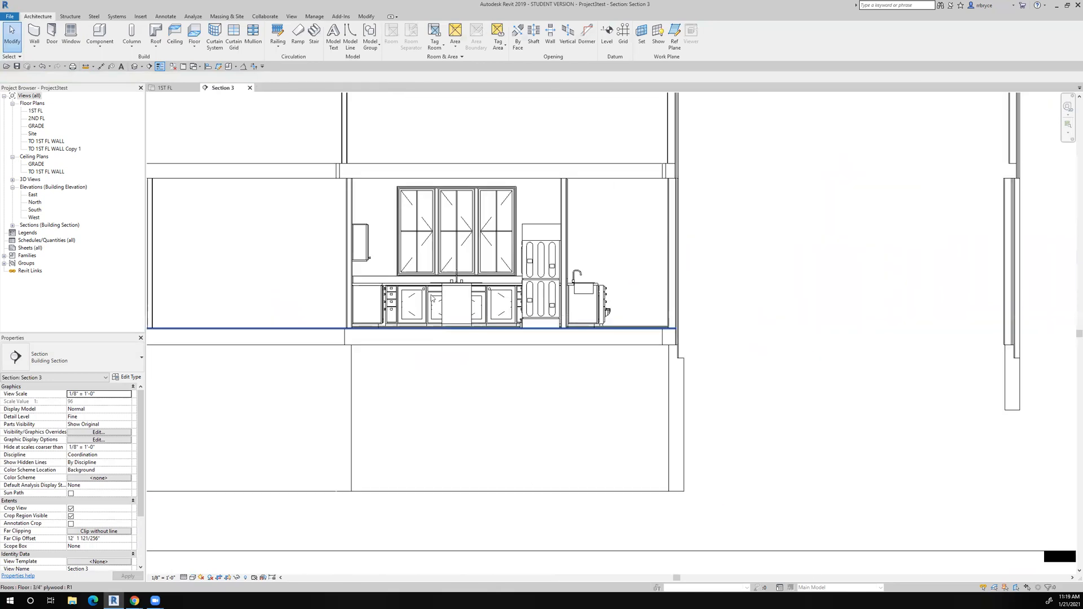
Return to the 1ST FL plan and review the tiled rooms and the remaining untiled floor areas.
{"action": "left_click", "coordinate": [166, 88]}
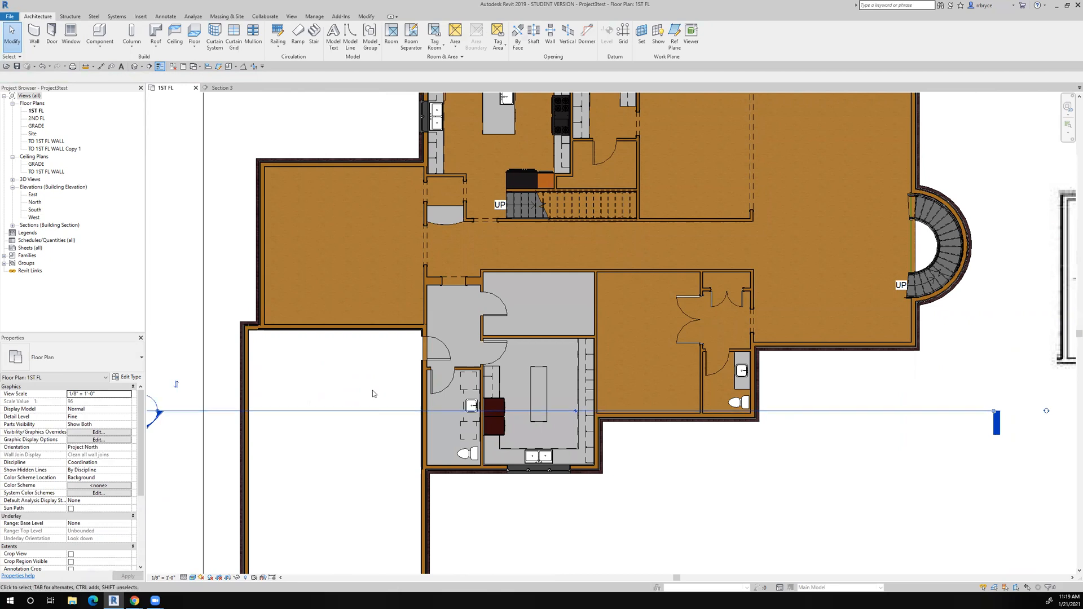
{"action": "scroll", "coordinate": [370, 379], "scroll_direction": "down", "scroll_amount": 4}
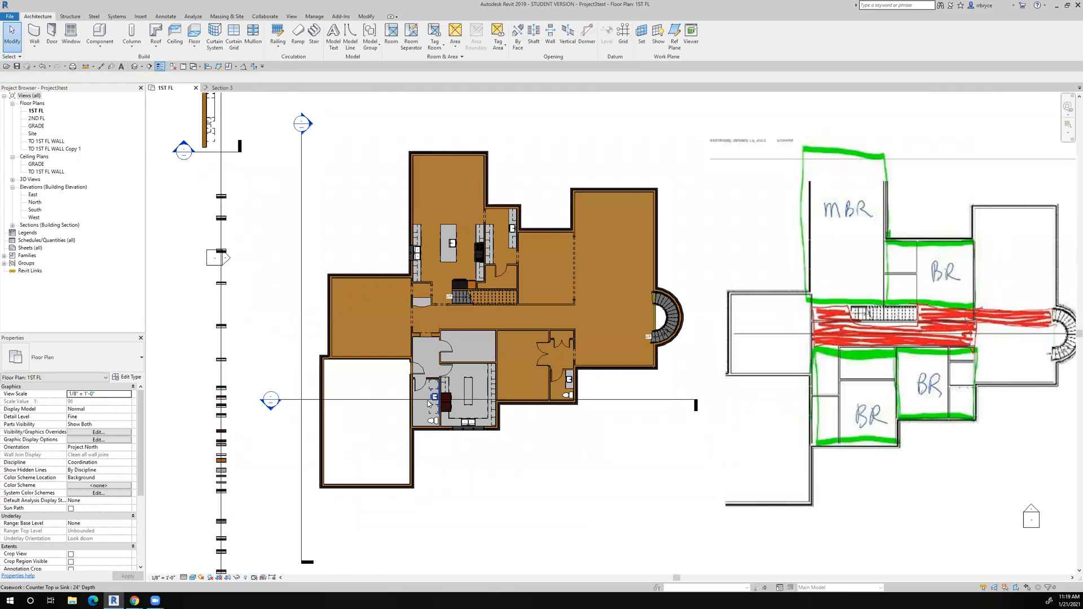
{"action": "scroll", "coordinate": [425, 348], "scroll_direction": "up", "scroll_amount": 5}
{"action": "scroll", "coordinate": [420, 348], "scroll_direction": "down", "scroll_amount": 3}
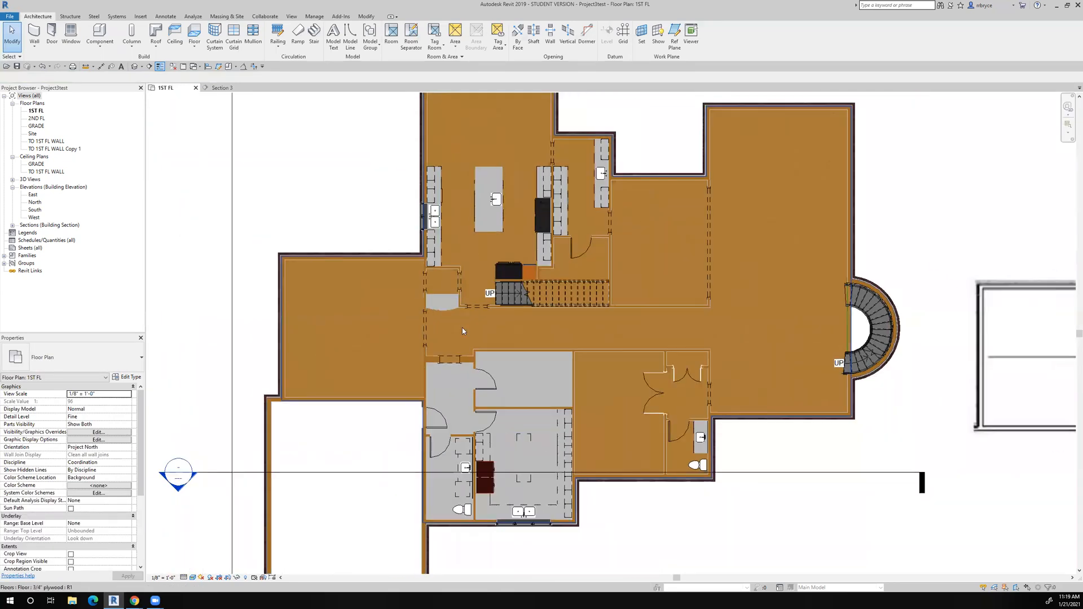
{"action": "middle_click_drag", "start_coordinate": [463, 328], "coordinate": [479, 367]}
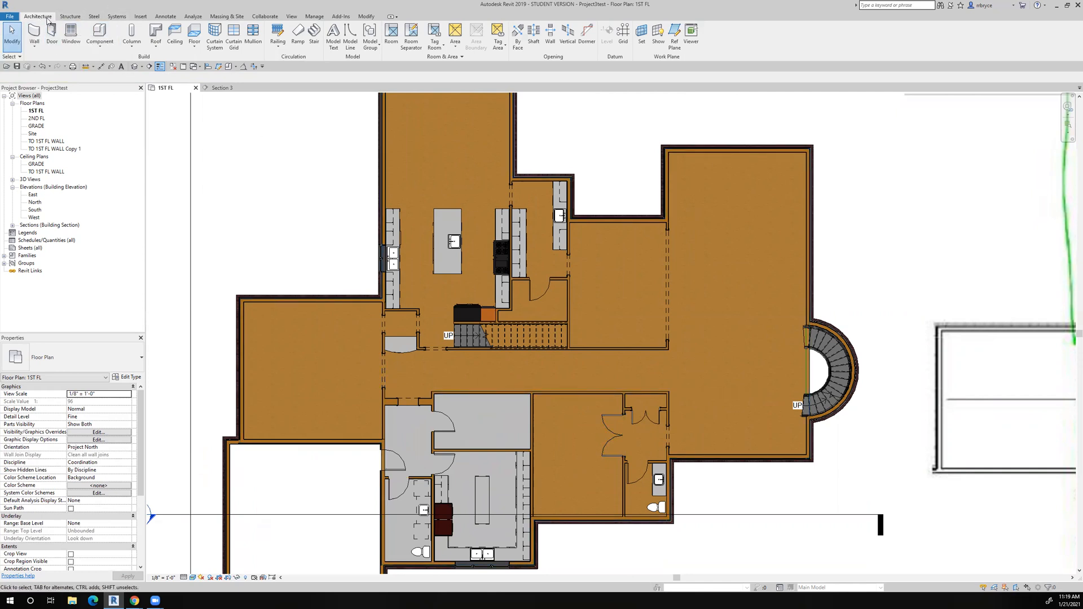
Start a new architectural floor on the 1ST FL plan and duplicate the tile floor type as "oak".
{"action": "left_click", "coordinate": [194, 32]}
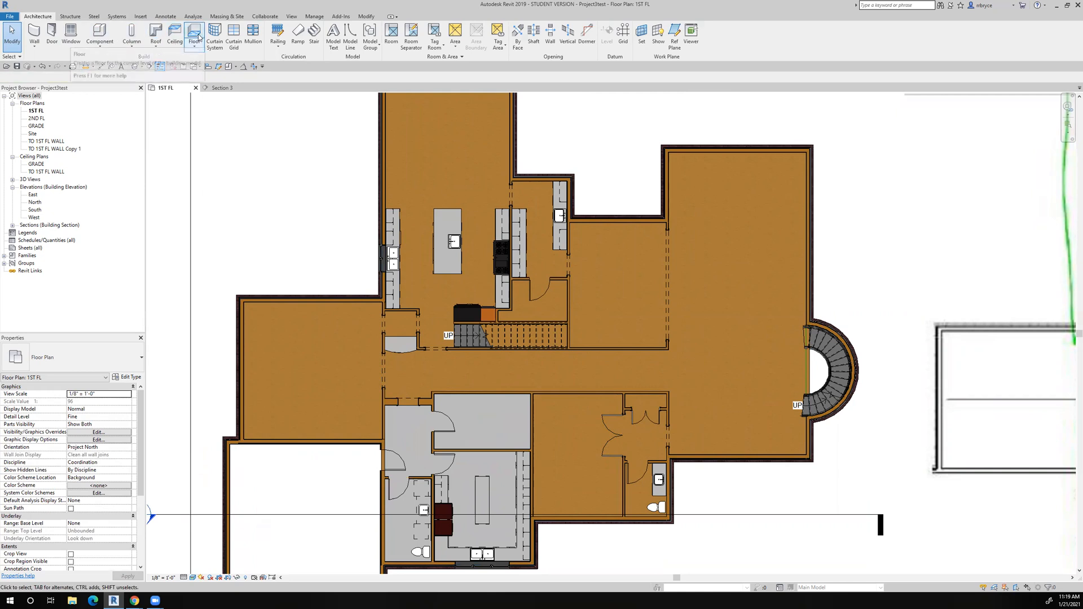
{"action": "left_click", "coordinate": [60, 358]}
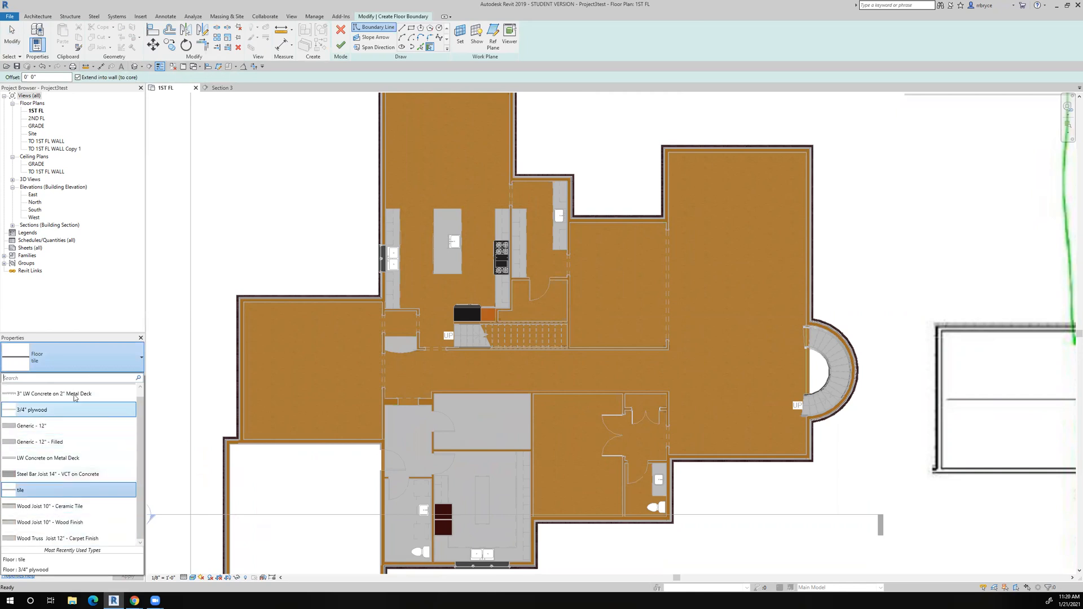
{"action": "left_click", "coordinate": [83, 362]}
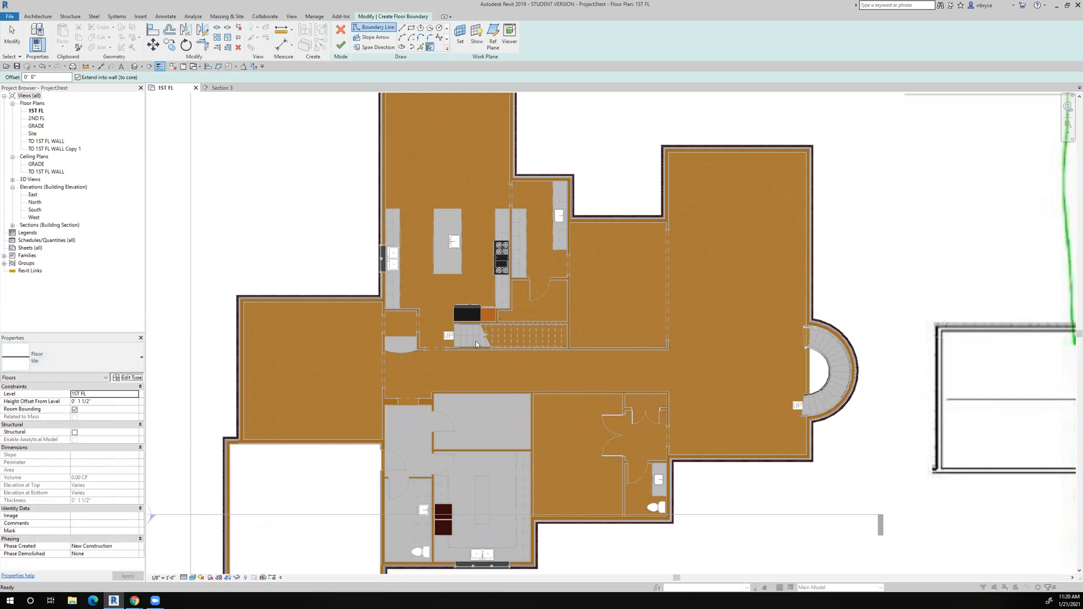
{"action": "left_click", "coordinate": [128, 378]}
{"action": "left_click", "coordinate": [1051, 147]}
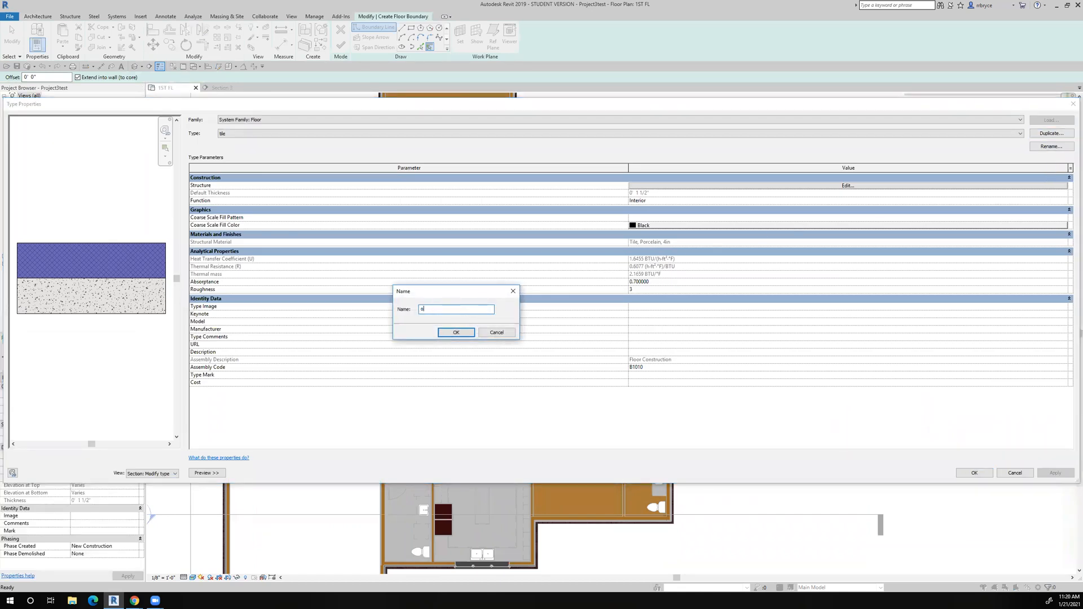
{"action": "type", "text": "oak"}
{"action": "left_click", "coordinate": [456, 332]}
In the oak floor type's structure, set the Structure layer's material to Oak Flooring.
{"action": "left_click", "coordinate": [635, 186]}
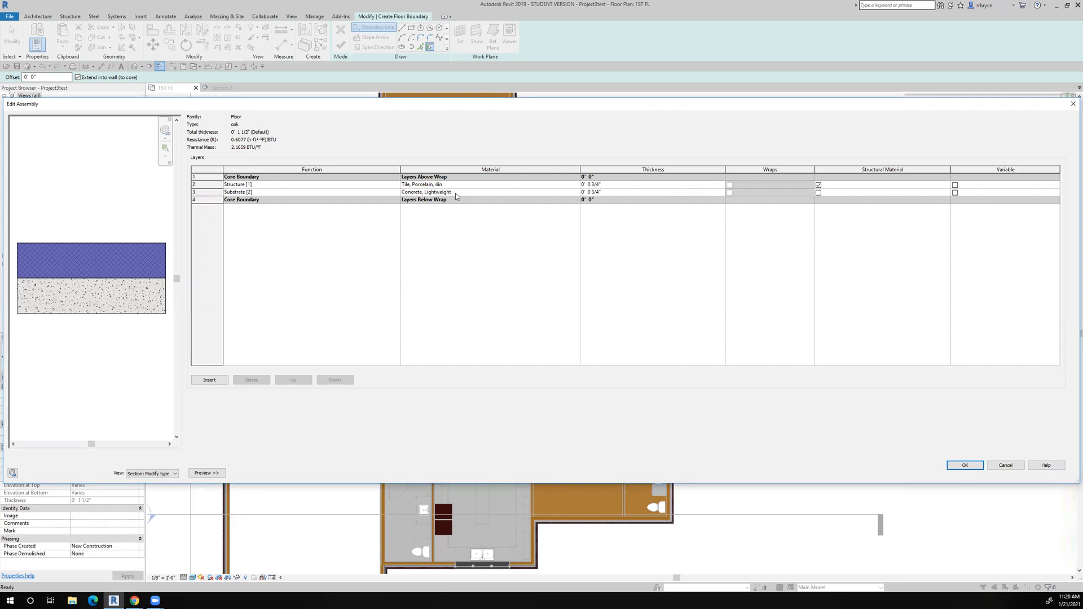
{"action": "left_click", "coordinate": [463, 184]}
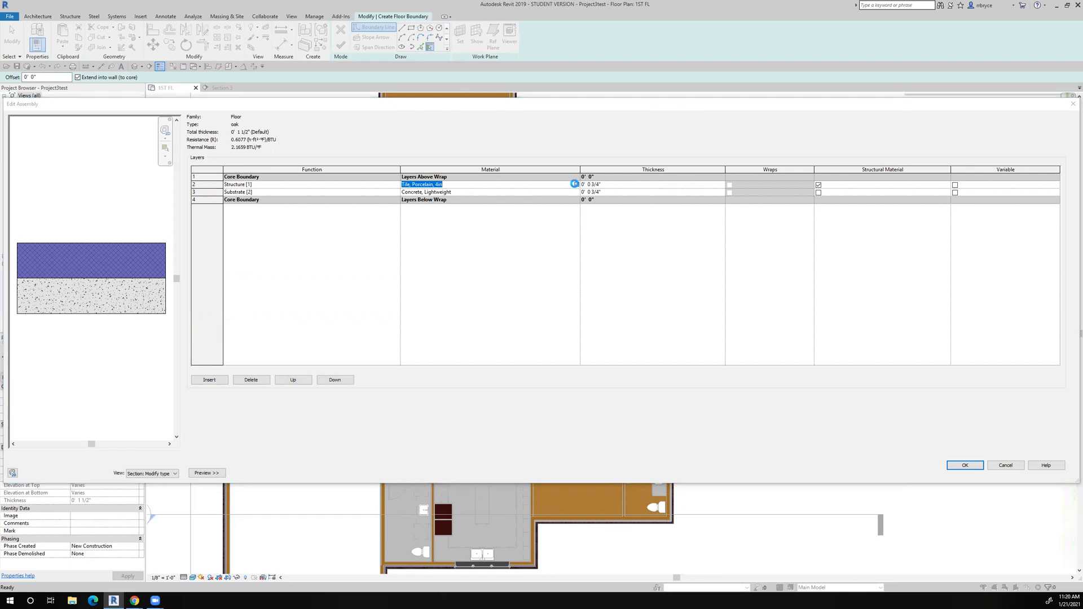
{"action": "left_click", "coordinate": [577, 186]}
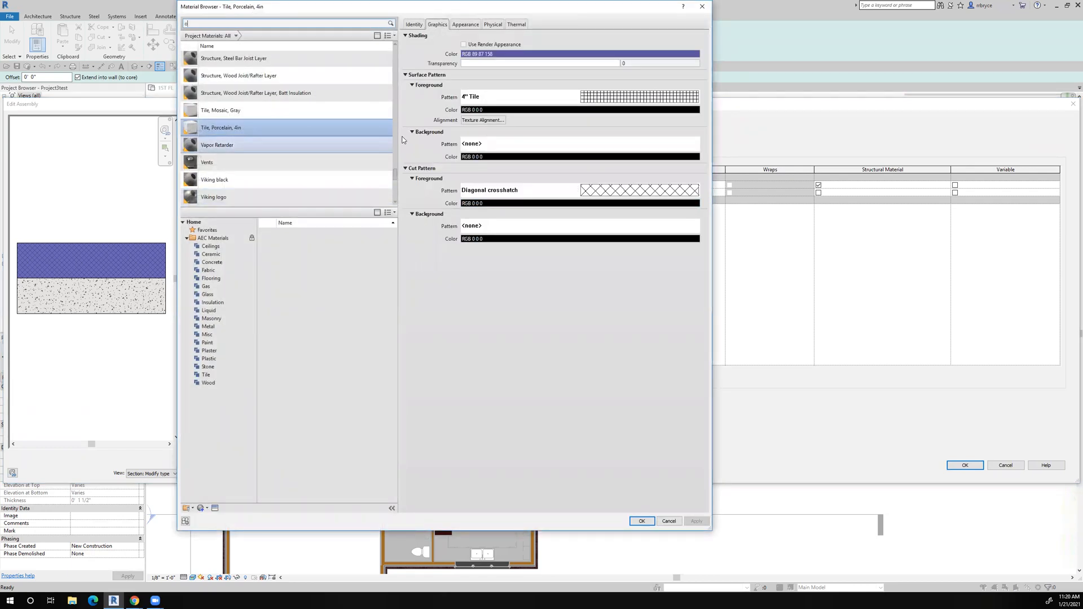
{"action": "type", "text": "oak"}
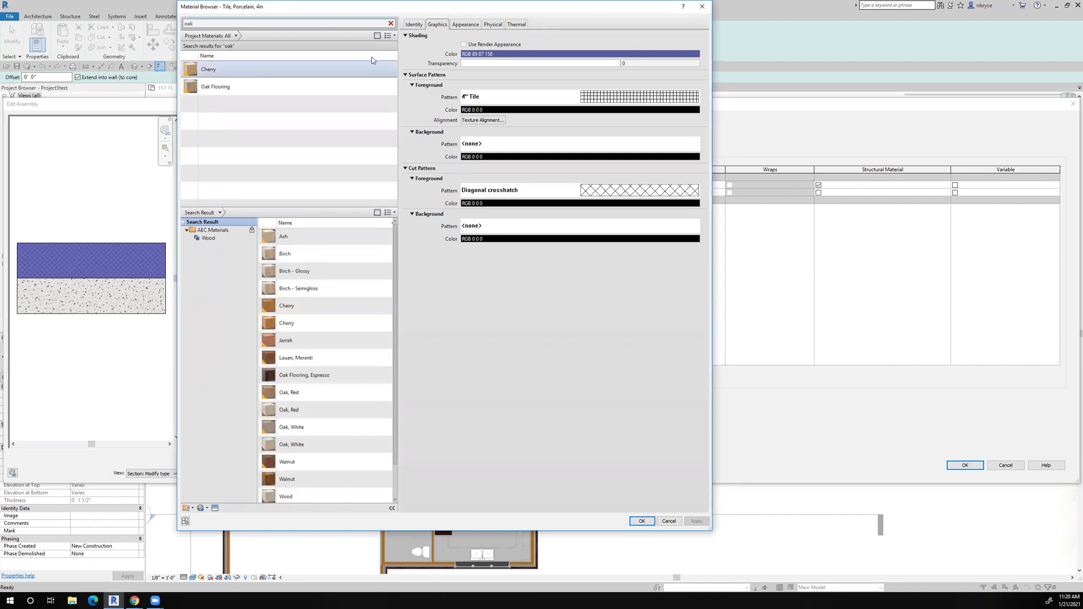
{"action": "double_click", "coordinate": [272, 87]}
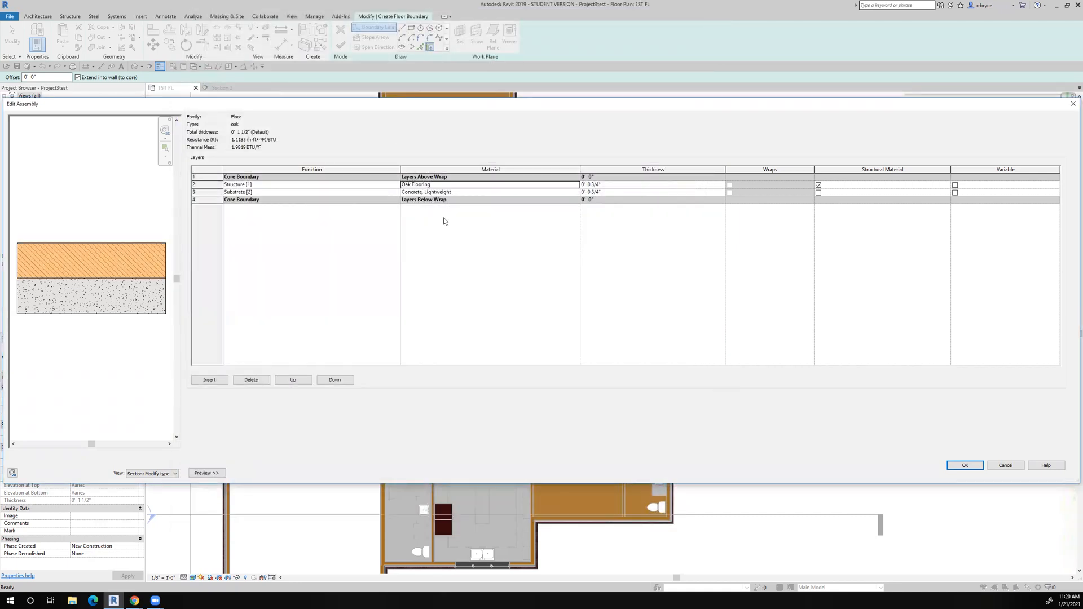
Delete the lightweight concrete substrate layer from the oak floor type and accept the type changes.
{"action": "left_click", "coordinate": [211, 194]}
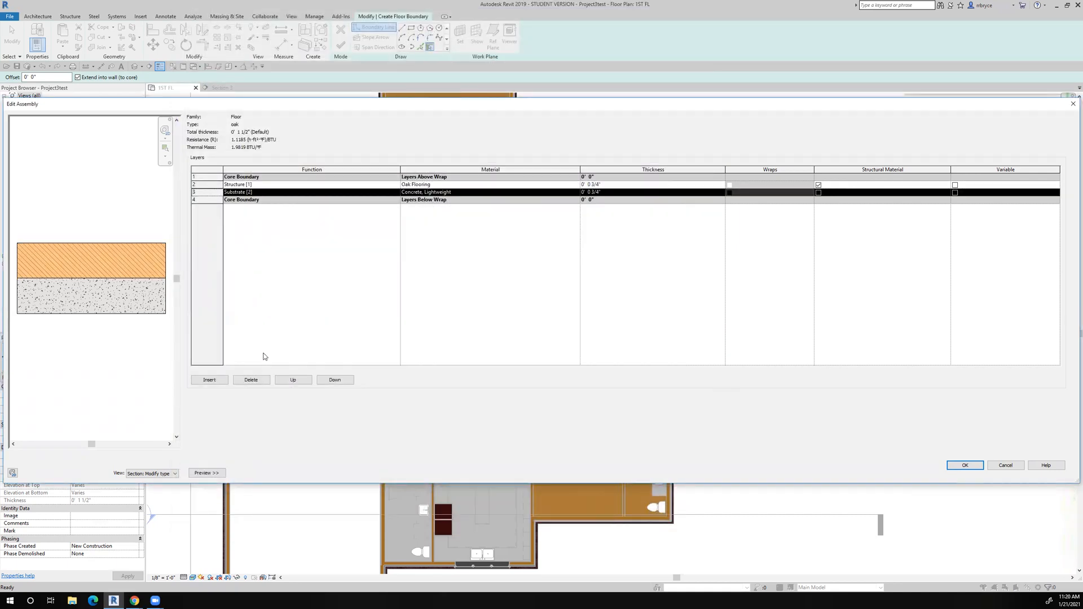
{"action": "left_click", "coordinate": [247, 381]}
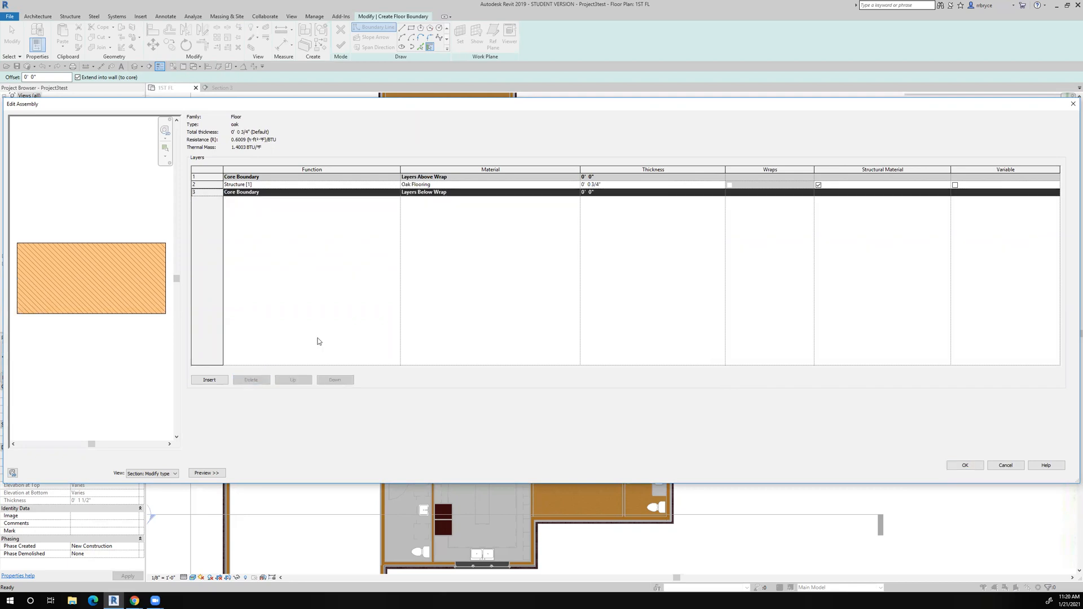
{"action": "left_click", "coordinate": [957, 463]}
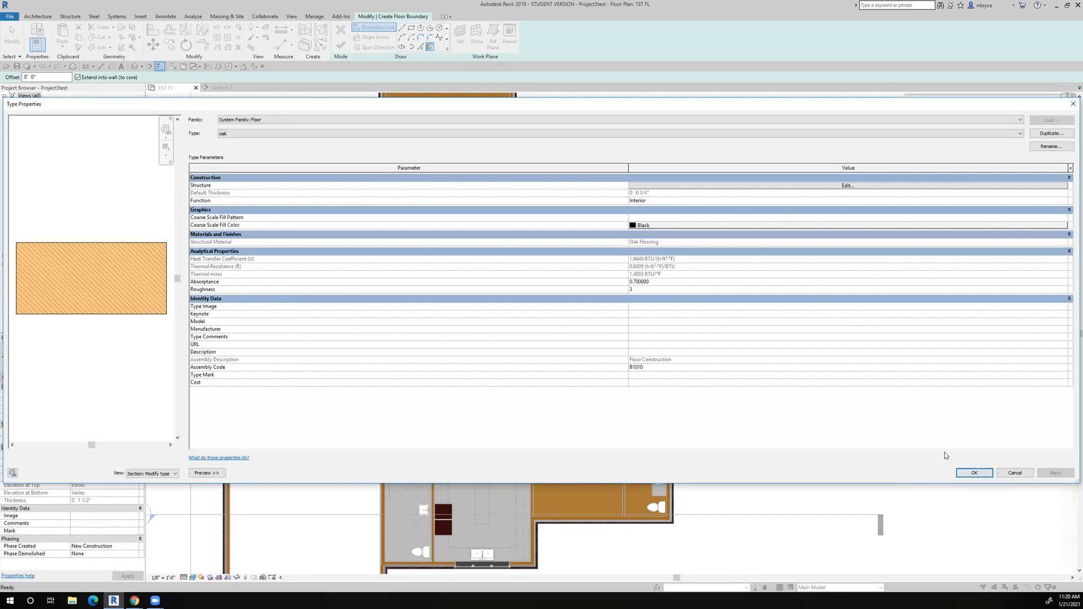
{"action": "left_click", "coordinate": [973, 474]}
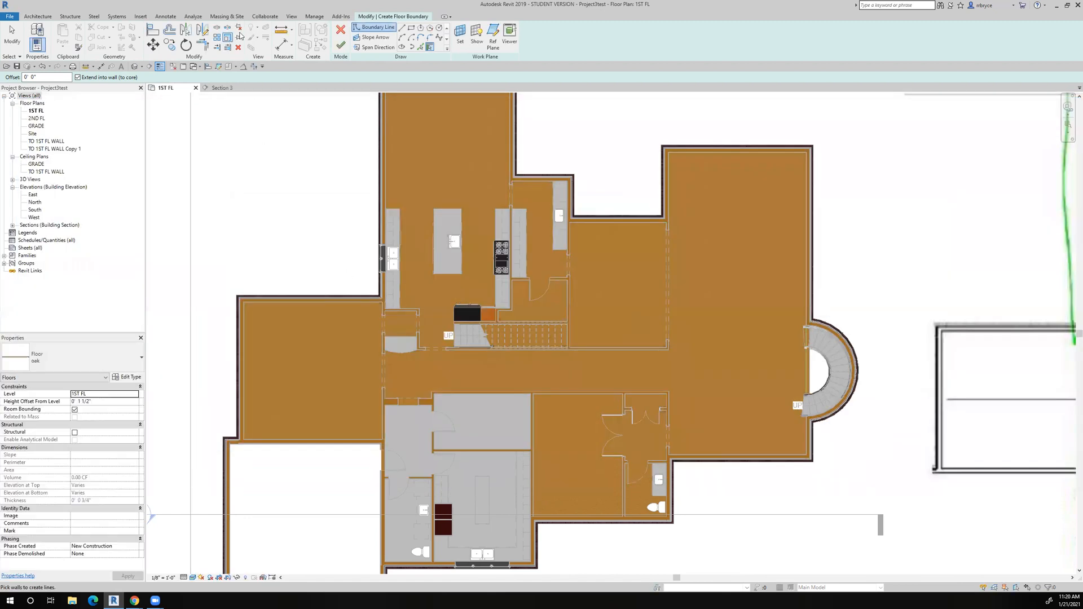
Start the oak floor's line boundary across the left jamb end of the small passage below the kitchen and up to the passage's inside corner.
{"action": "left_click", "coordinate": [402, 27]}
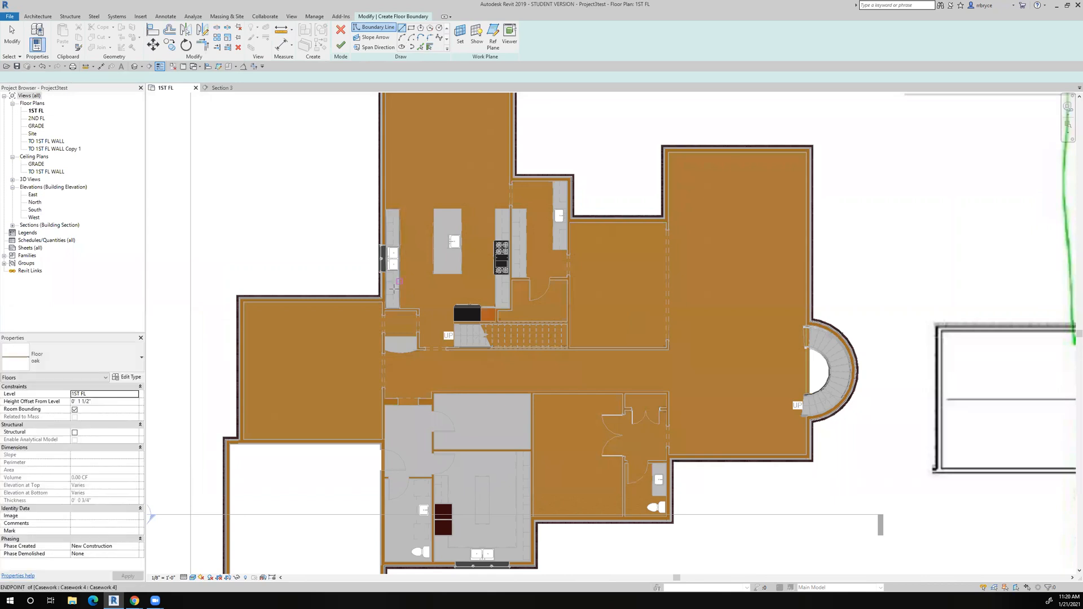
{"action": "scroll", "coordinate": [395, 389], "scroll_direction": "up", "scroll_amount": 4}
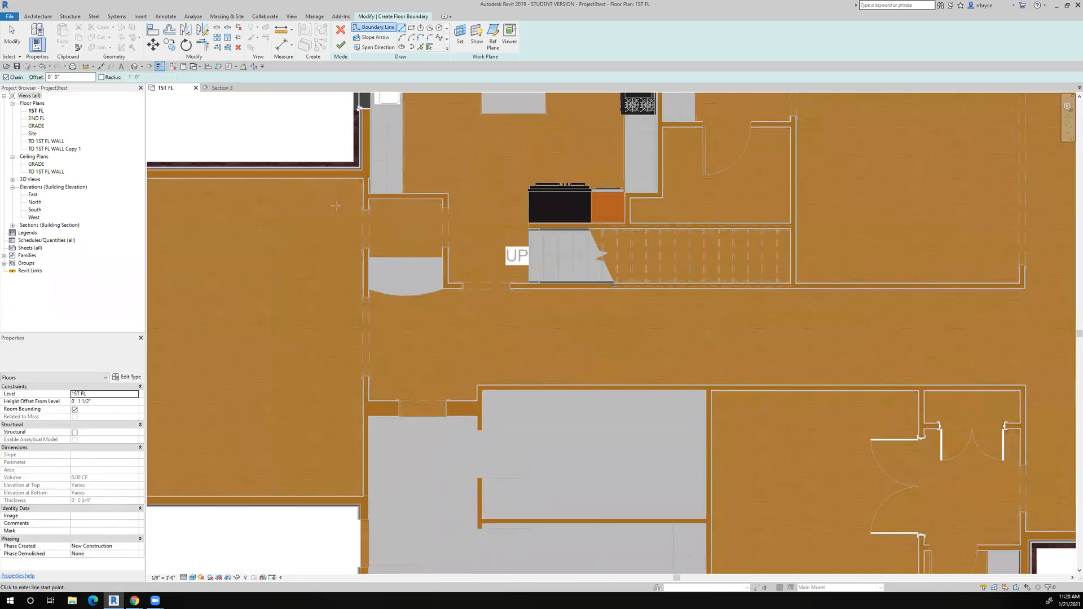
{"action": "scroll", "coordinate": [341, 205], "scroll_direction": "up", "scroll_amount": 3}
{"action": "scroll", "coordinate": [375, 214], "scroll_direction": "up", "scroll_amount": 4}
{"action": "scroll", "coordinate": [375, 214], "scroll_direction": "up", "scroll_amount": 1}
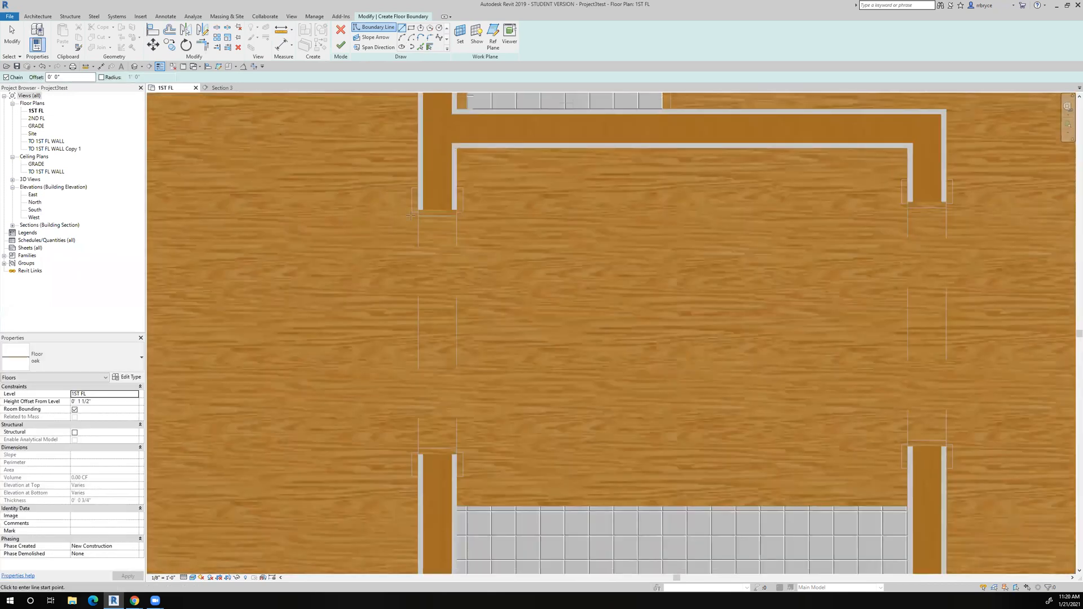
{"action": "scroll", "coordinate": [418, 212], "scroll_direction": "up", "scroll_amount": 3}
{"action": "left_click", "coordinate": [418, 212]}
{"action": "left_click", "coordinate": [503, 210]}
{"action": "scroll", "coordinate": [514, 212], "scroll_direction": "down", "scroll_amount": 3}
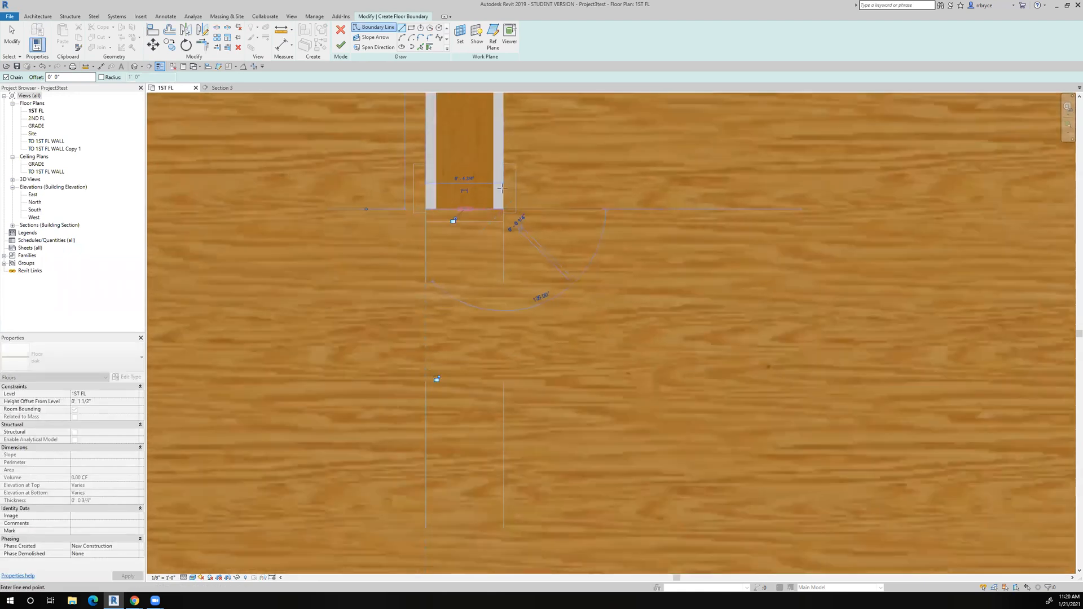
{"action": "middle_click_drag", "start_coordinate": [514, 211], "coordinate": [482, 319]}
{"action": "scroll", "coordinate": [482, 259], "scroll_direction": "up", "scroll_amount": 2}
{"action": "left_click", "coordinate": [474, 241]}
Carry the boundary along the passage's upper wall and down to the upper jamb of its right opening.
{"action": "scroll", "coordinate": [728, 250], "scroll_direction": "down", "scroll_amount": 2}
{"action": "middle_click_drag", "start_coordinate": [728, 250], "coordinate": [322, 199]}
{"action": "scroll", "coordinate": [519, 218], "scroll_direction": "up", "scroll_amount": 3}
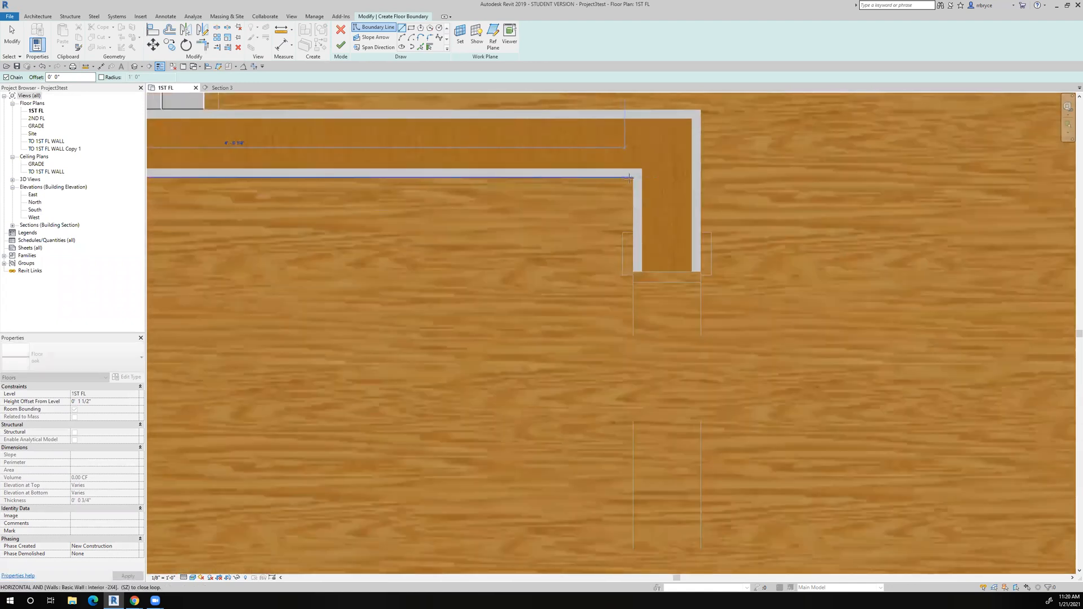
{"action": "left_click", "coordinate": [633, 177]}
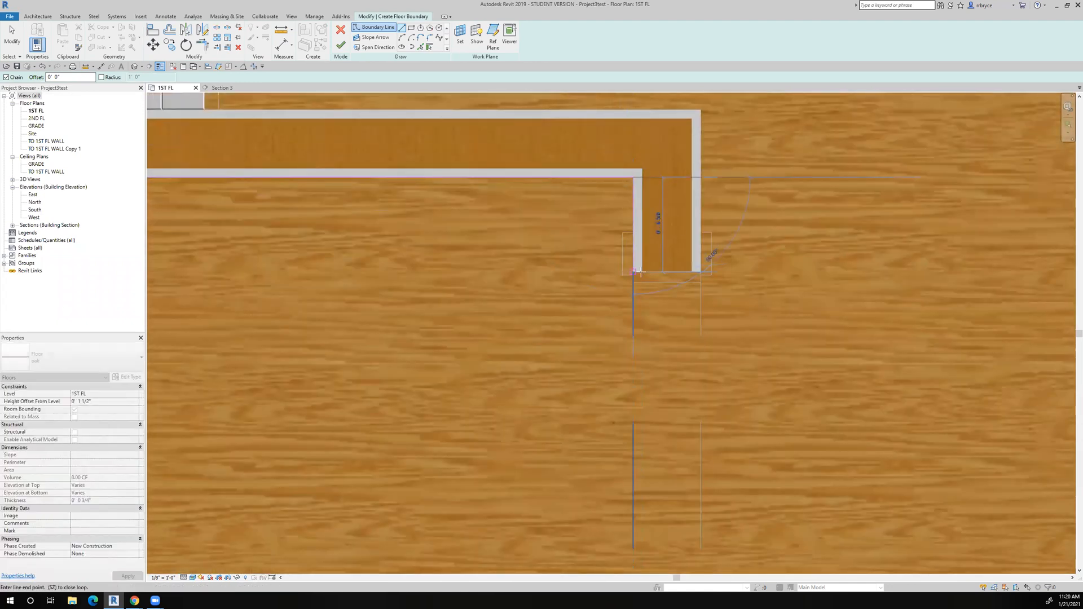
{"action": "left_click", "coordinate": [640, 272]}
Wrap the boundary around that jamb and return along the kitchen side of the wall to the kitchen's lower-left corner.
{"action": "scroll", "coordinate": [700, 271], "scroll_direction": "down", "scroll_amount": 2}
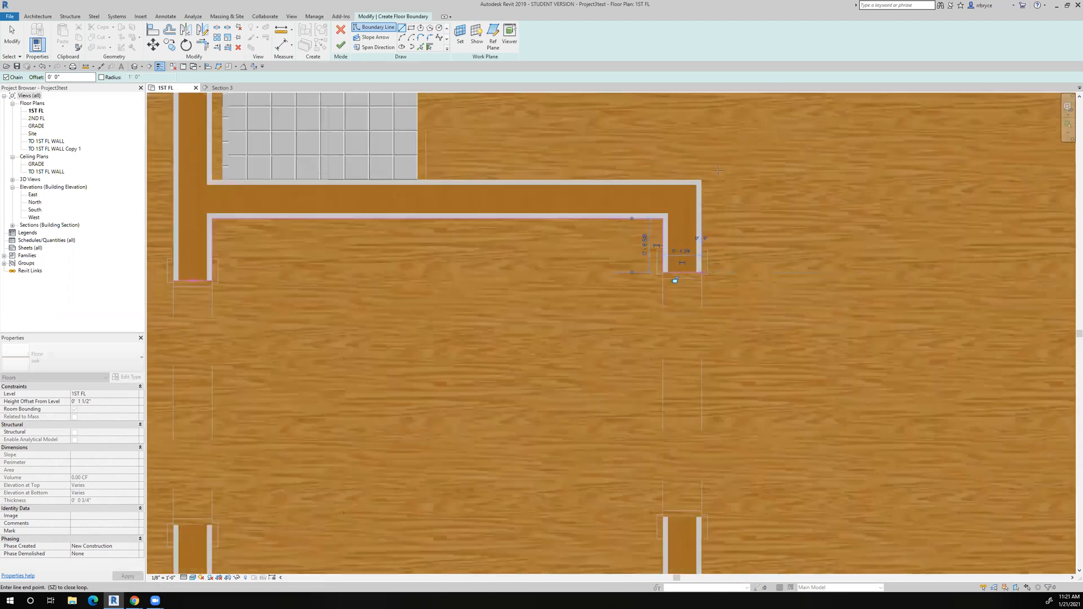
{"action": "scroll", "coordinate": [699, 181], "scroll_direction": "down", "scroll_amount": 2}
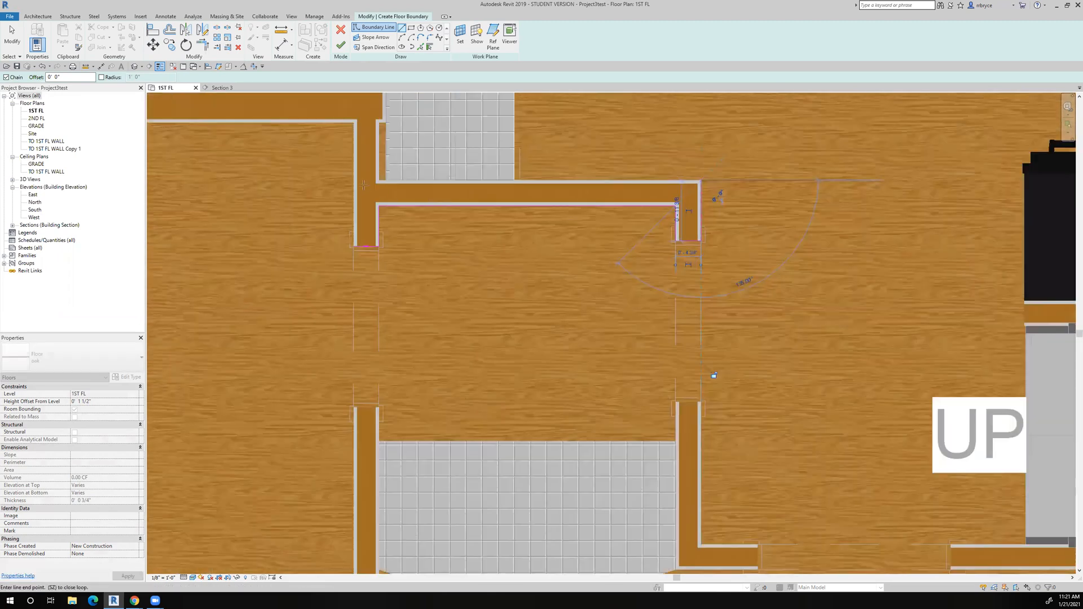
{"action": "scroll", "coordinate": [364, 185], "scroll_direction": "up", "scroll_amount": 2}
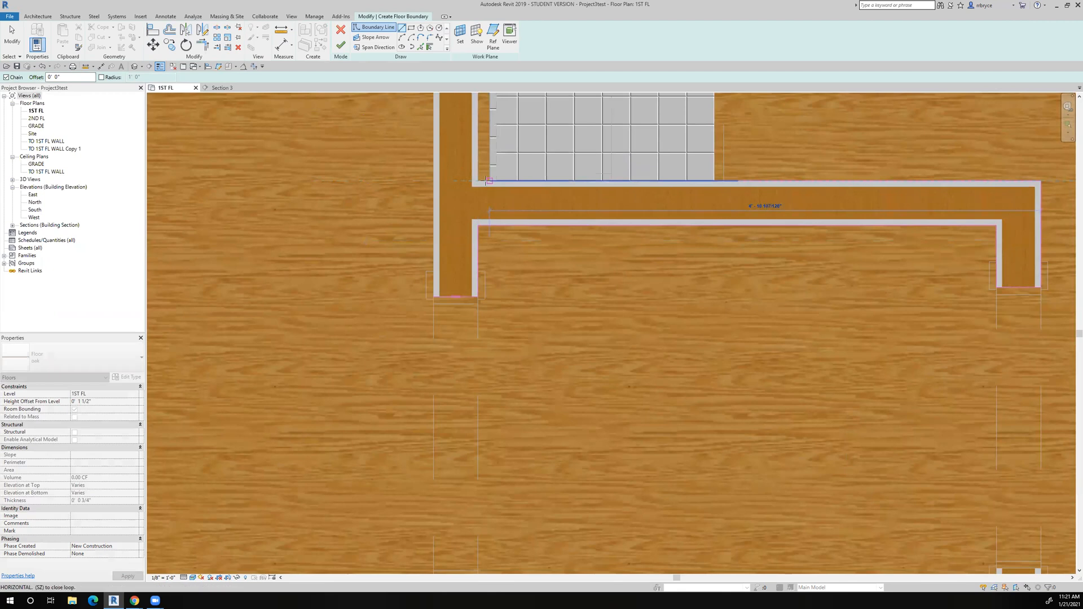
{"action": "left_click", "coordinate": [487, 180]}
Run the boundary up the kitchen's left exterior wall to the upper-left inside corner of the room.
{"action": "scroll", "coordinate": [486, 180], "scroll_direction": "down", "scroll_amount": 5}
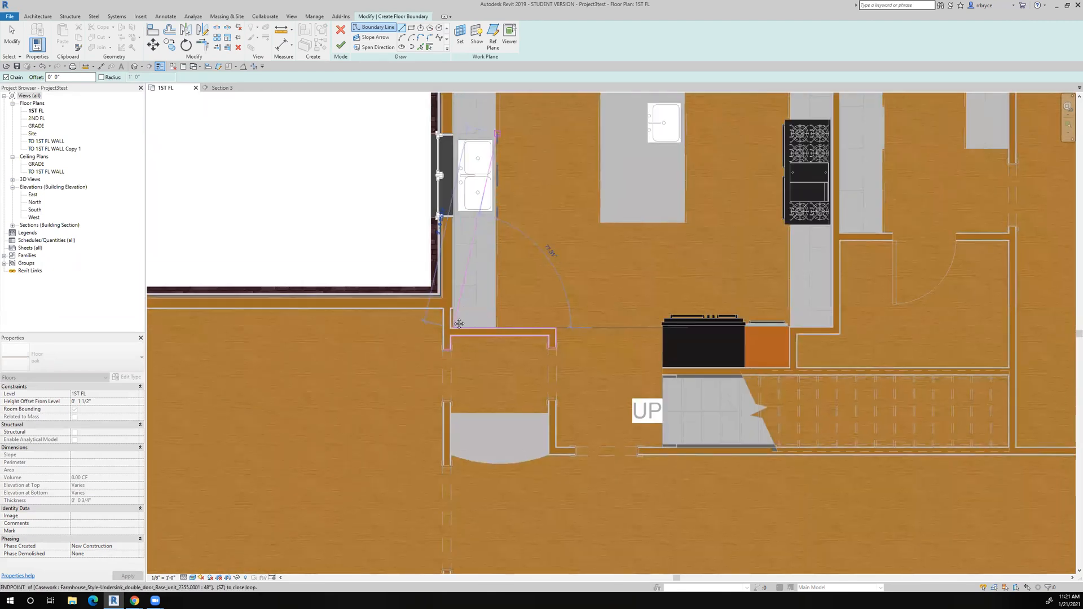
{"action": "middle_click_drag", "start_coordinate": [497, 134], "coordinate": [450, 327]}
{"action": "middle_click_drag", "start_coordinate": [455, 222], "coordinate": [469, 367]}
{"action": "middle_click_drag", "start_coordinate": [448, 173], "coordinate": [446, 327]}
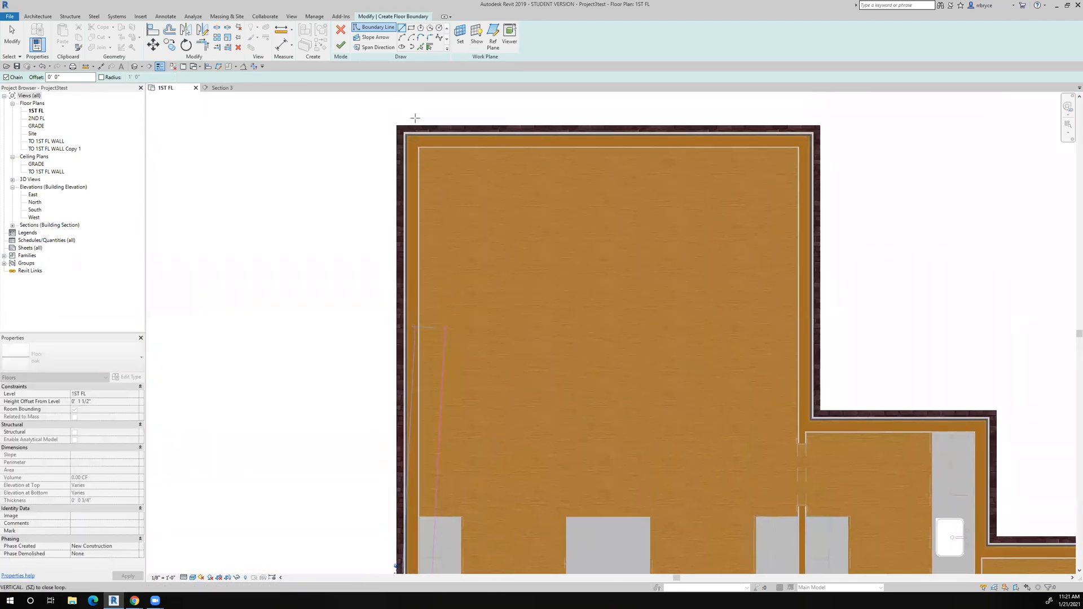
{"action": "scroll", "coordinate": [416, 118], "scroll_direction": "up", "scroll_amount": 4}
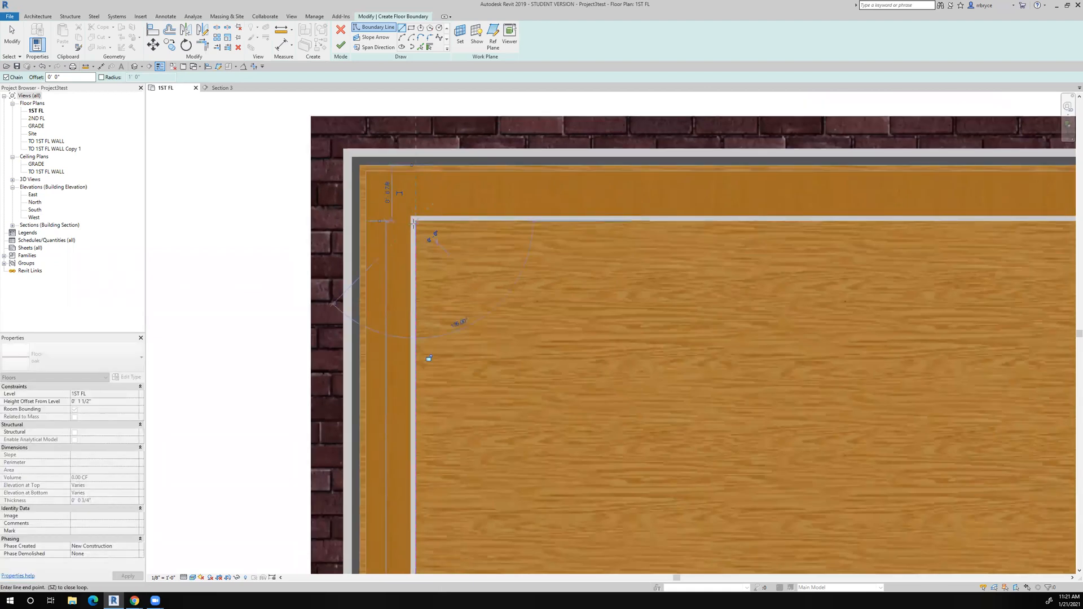
Extend the boundary along the inside face of the upper exterior wall to the room's upper-right corner.
{"action": "scroll", "coordinate": [414, 224], "scroll_direction": "down", "scroll_amount": 7}
{"action": "middle_click_drag", "start_coordinate": [534, 221], "coordinate": [450, 190]}
{"action": "scroll", "coordinate": [609, 192], "scroll_direction": "up", "scroll_amount": 3}
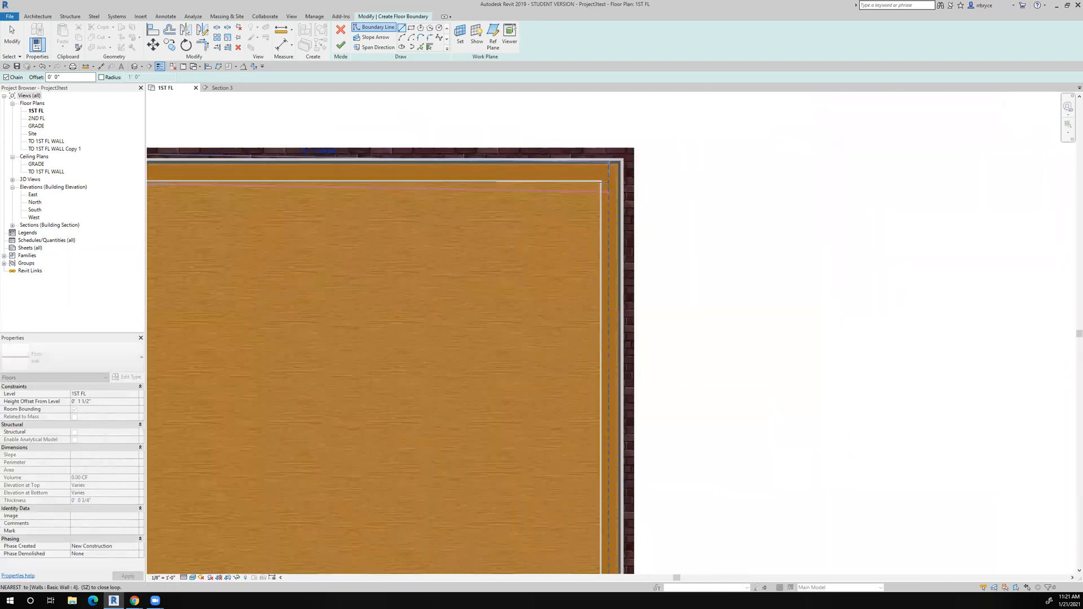
{"action": "scroll", "coordinate": [605, 185], "scroll_direction": "up", "scroll_amount": 3}
{"action": "left_click", "coordinate": [595, 171]}
Carry the boundary down the right wall, across the cased opening's upper jamb and up to the adjoining pantry's upper-left corner.
{"action": "scroll", "coordinate": [553, 213], "scroll_direction": "down", "scroll_amount": 3}
{"action": "scroll", "coordinate": [536, 323], "scroll_direction": "down", "scroll_amount": 1}
{"action": "middle_click_drag", "start_coordinate": [556, 526], "coordinate": [492, 236]}
{"action": "scroll", "coordinate": [495, 252], "scroll_direction": "up", "scroll_amount": 5}
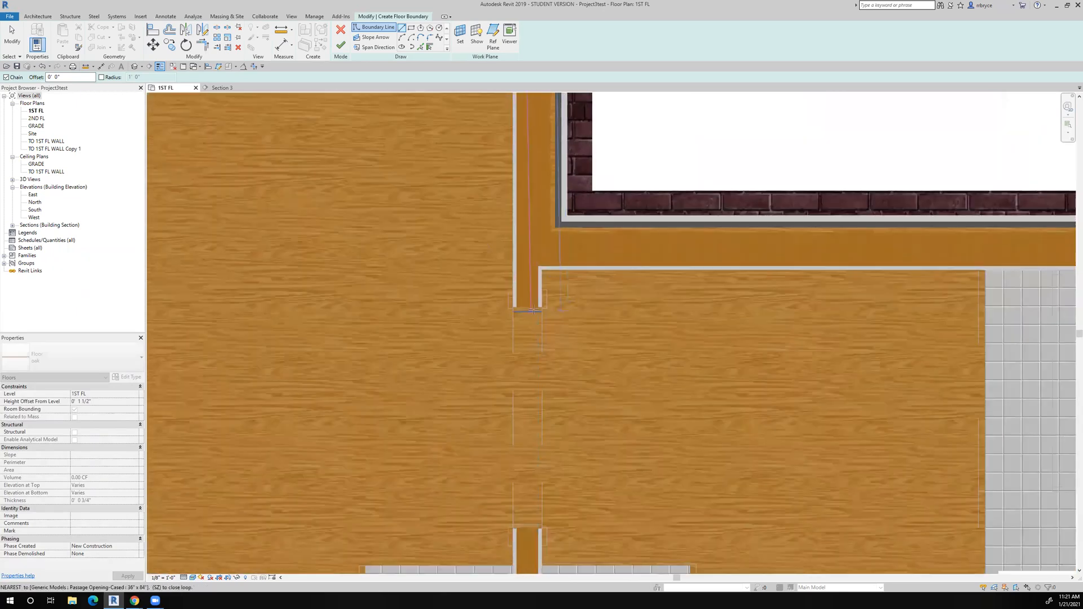
{"action": "scroll", "coordinate": [533, 309], "scroll_direction": "up", "scroll_amount": 3}
{"action": "left_click", "coordinate": [481, 302]}
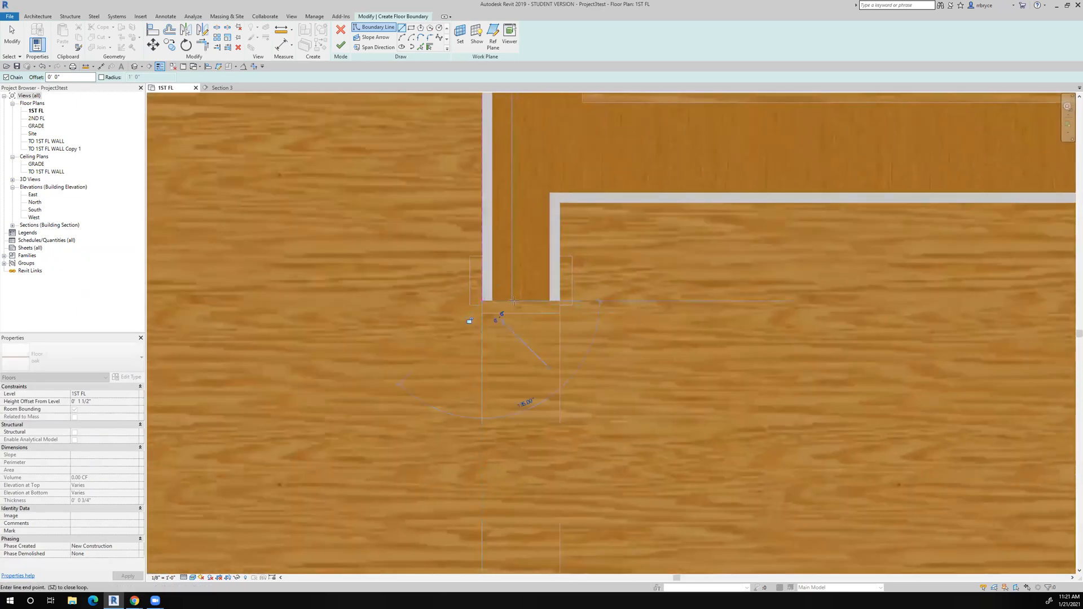
{"action": "left_click", "coordinate": [560, 301]}
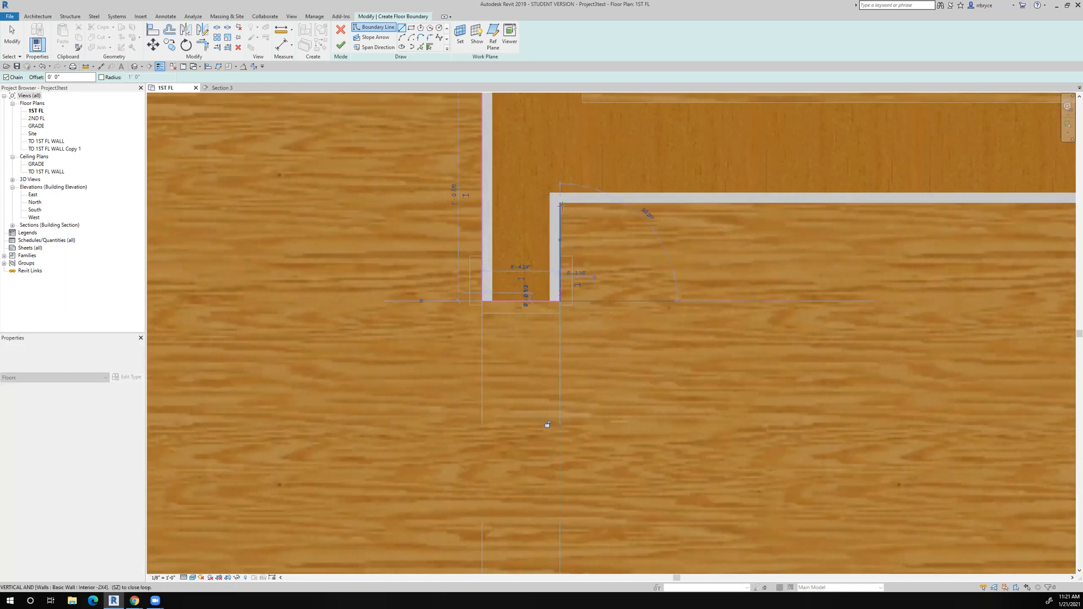
{"action": "left_click", "coordinate": [562, 206]}
Trace the boundary along the pantry's upper and right walls and across the upper jamb of its right-hand opening.
{"action": "scroll", "coordinate": [534, 275], "scroll_direction": "down", "scroll_amount": 5}
{"action": "middle_click_drag", "start_coordinate": [667, 279], "coordinate": [487, 247]}
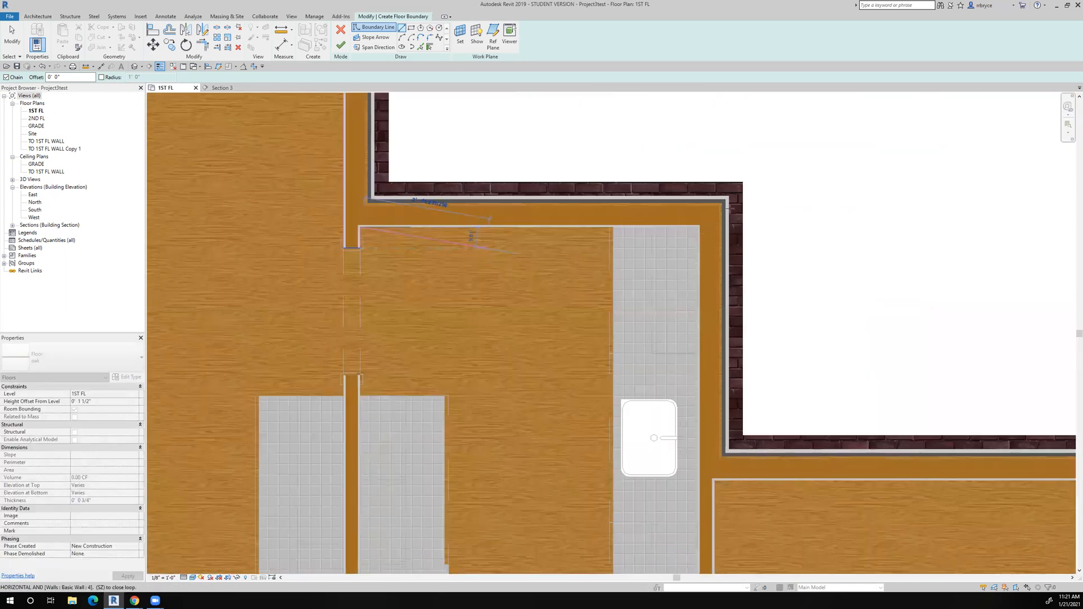
{"action": "scroll", "coordinate": [712, 214], "scroll_direction": "up", "scroll_amount": 6}
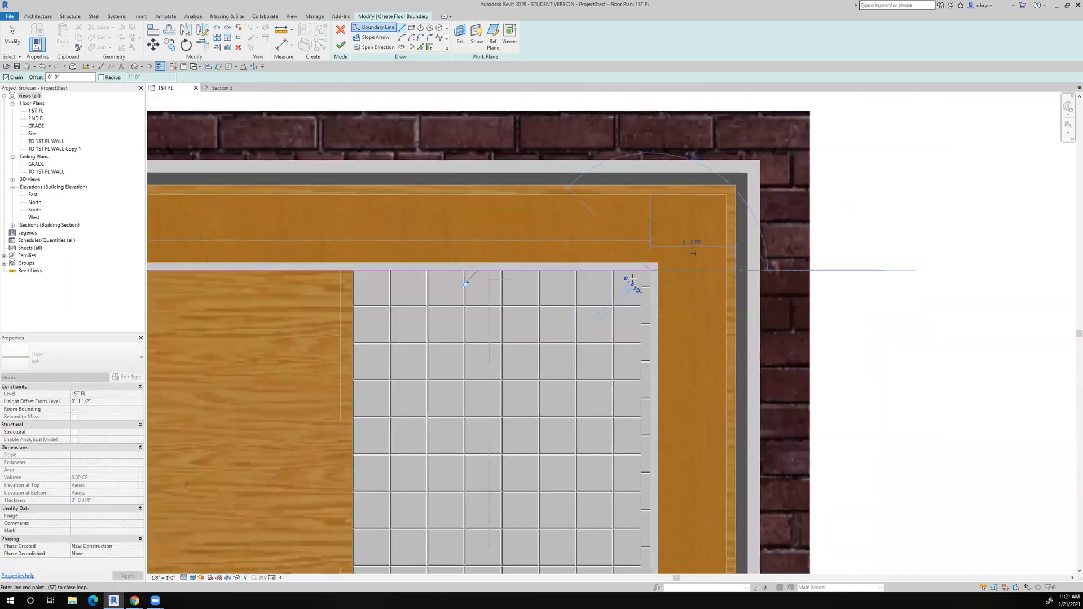
{"action": "scroll", "coordinate": [632, 279], "scroll_direction": "down", "scroll_amount": 6}
{"action": "middle_click_drag", "start_coordinate": [637, 405], "coordinate": [586, 130]}
{"action": "middle_click_drag", "start_coordinate": [593, 410], "coordinate": [595, 321]}
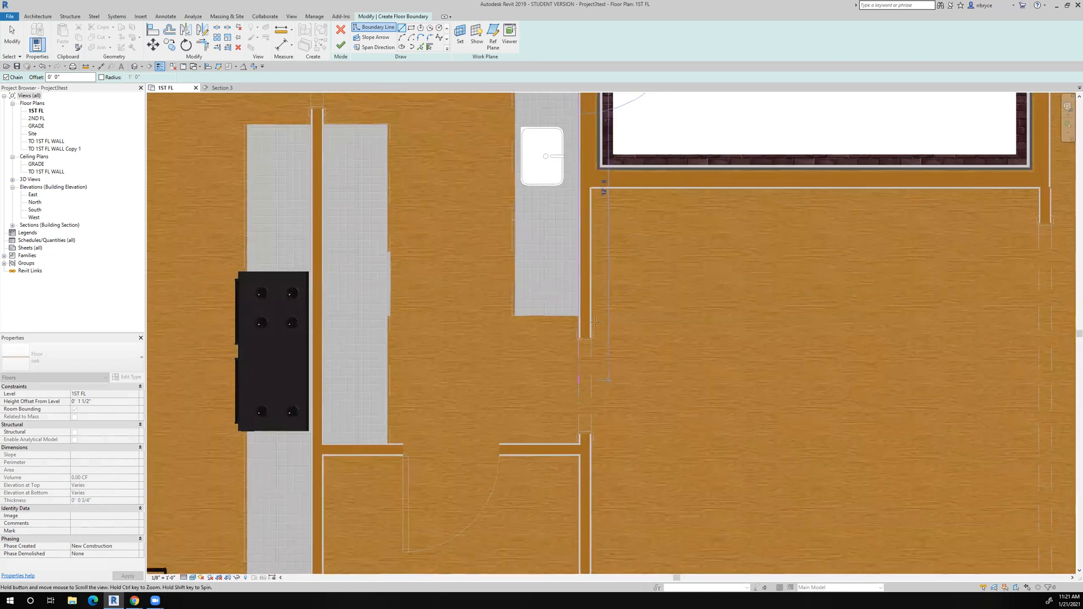
{"action": "scroll", "coordinate": [595, 321], "scroll_direction": "up", "scroll_amount": 5}
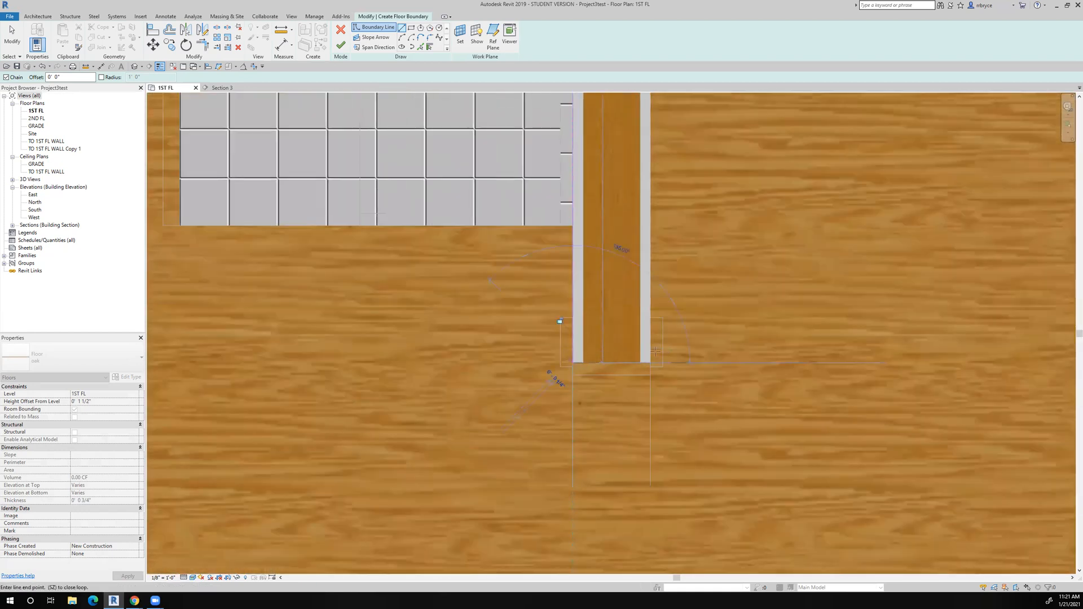
{"action": "left_click", "coordinate": [651, 363]}
Bring the boundary up the far side of the pantry wall to the upper-left inside corner of the next room.
{"action": "scroll", "coordinate": [651, 363], "scroll_direction": "down", "scroll_amount": 8}
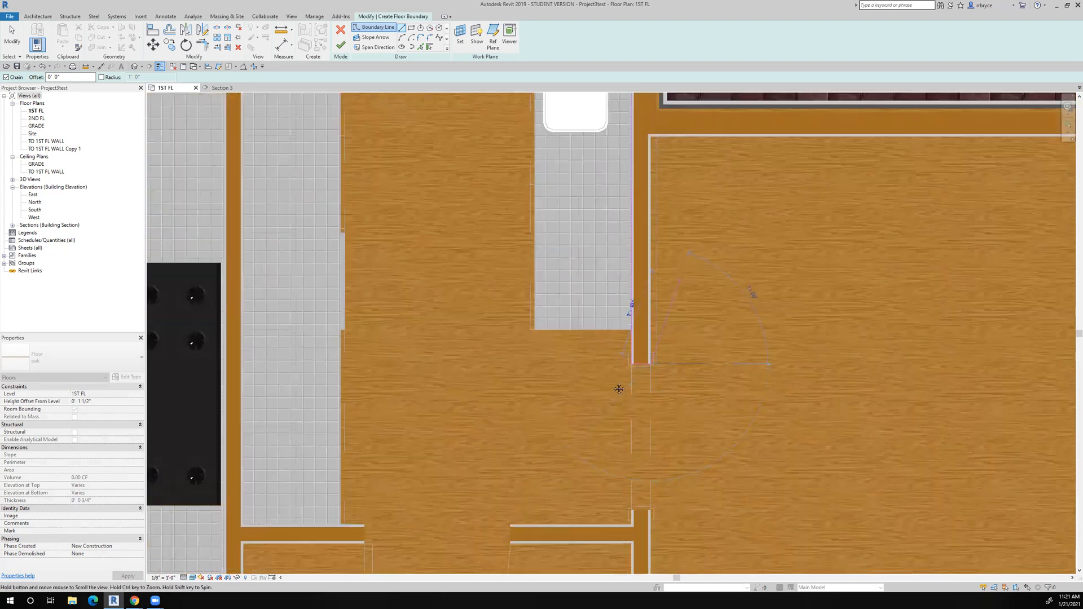
{"action": "middle_click_drag", "start_coordinate": [634, 305], "coordinate": [542, 445]}
{"action": "scroll", "coordinate": [551, 304], "scroll_direction": "up", "scroll_amount": 3}
{"action": "scroll", "coordinate": [562, 269], "scroll_direction": "up", "scroll_amount": 2}
{"action": "left_click", "coordinate": [580, 245]}
{"action": "scroll", "coordinate": [556, 293], "scroll_direction": "down", "scroll_amount": 6}
{"action": "scroll", "coordinate": [555, 292], "scroll_direction": "down", "scroll_amount": 2}
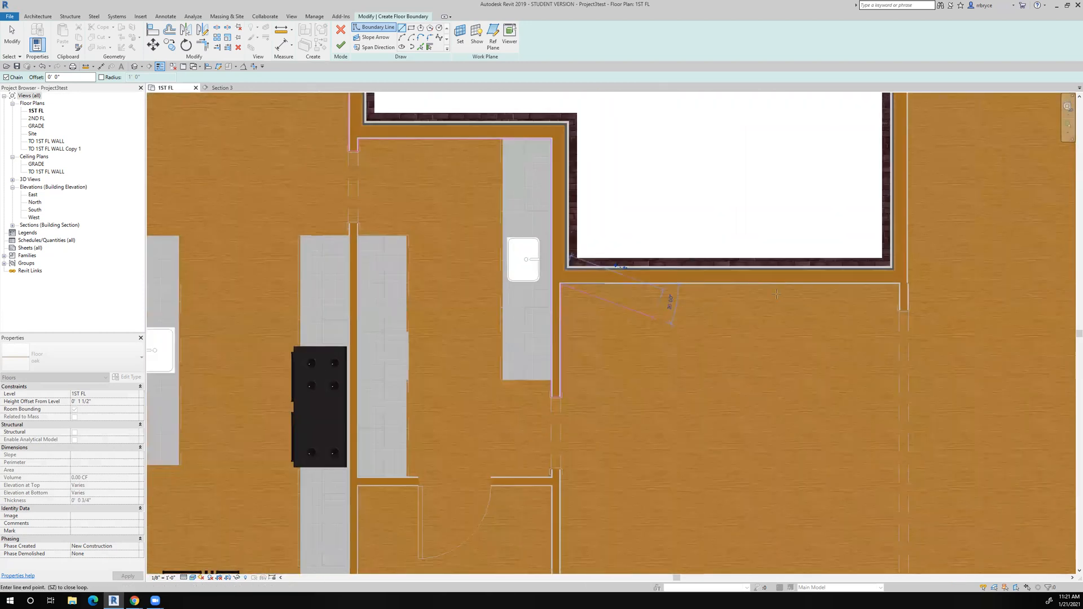
Extend the boundary along the room's upper wall, down its right wall and across the upper jamb of the cased opening.
{"action": "scroll", "coordinate": [891, 282], "scroll_direction": "up", "scroll_amount": 6}
{"action": "left_click", "coordinate": [886, 283]}
{"action": "middle_click_drag", "start_coordinate": [916, 416], "coordinate": [660, 327]}
{"action": "scroll", "coordinate": [658, 325], "scroll_direction": "up", "scroll_amount": 2}
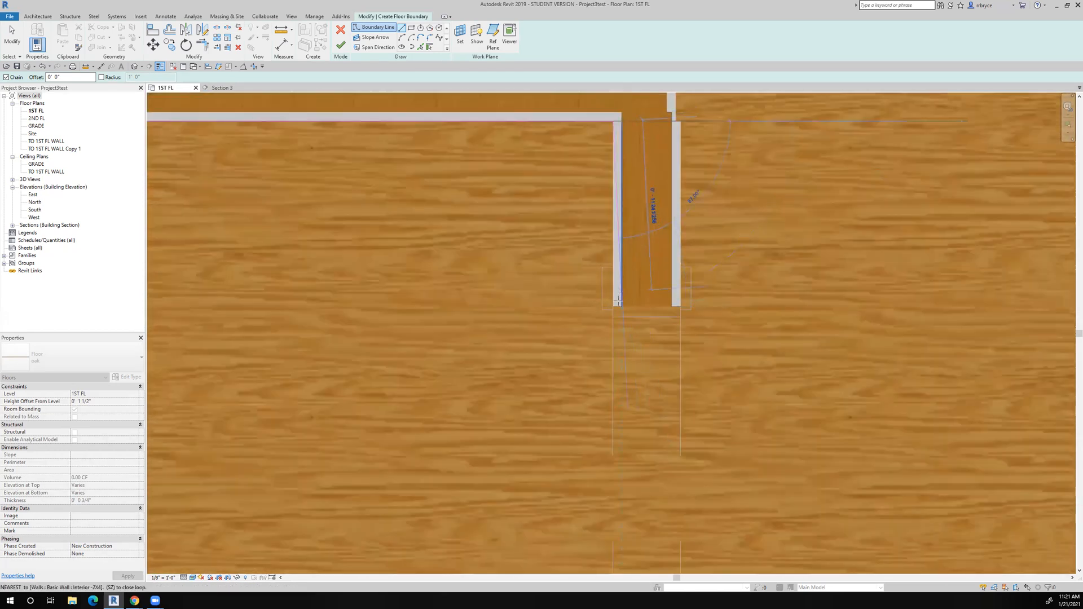
{"action": "left_click", "coordinate": [614, 307]}
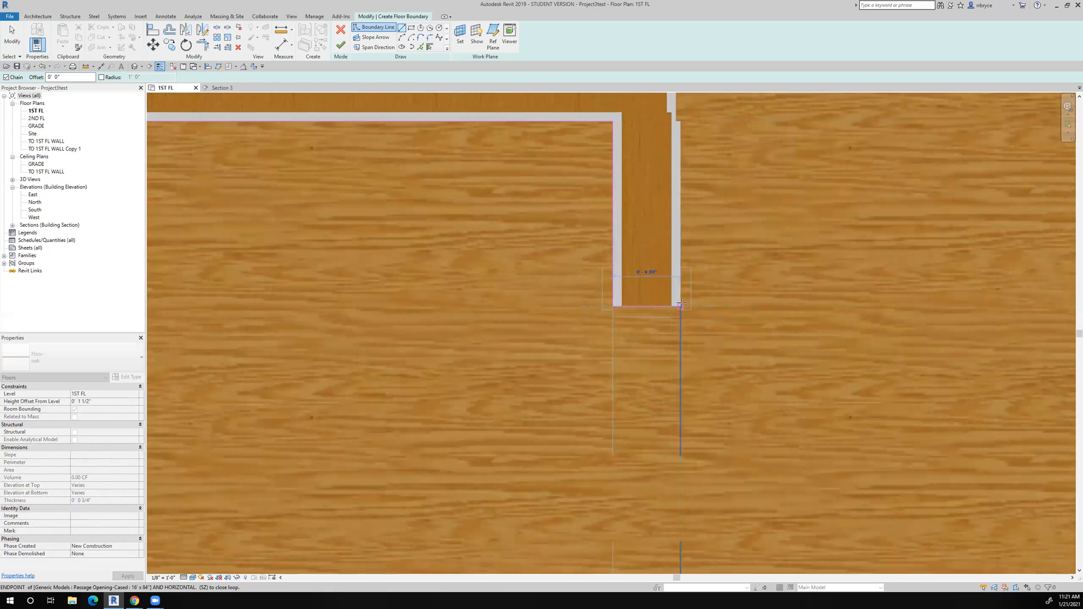
{"action": "left_click", "coordinate": [681, 306]}
Run the boundary up the far side of the opening's wall to the upper-left inside corner of the large adjoining room.
{"action": "scroll", "coordinate": [681, 307], "scroll_direction": "down", "scroll_amount": 4}
{"action": "middle_click_drag", "start_coordinate": [698, 279], "coordinate": [666, 291]}
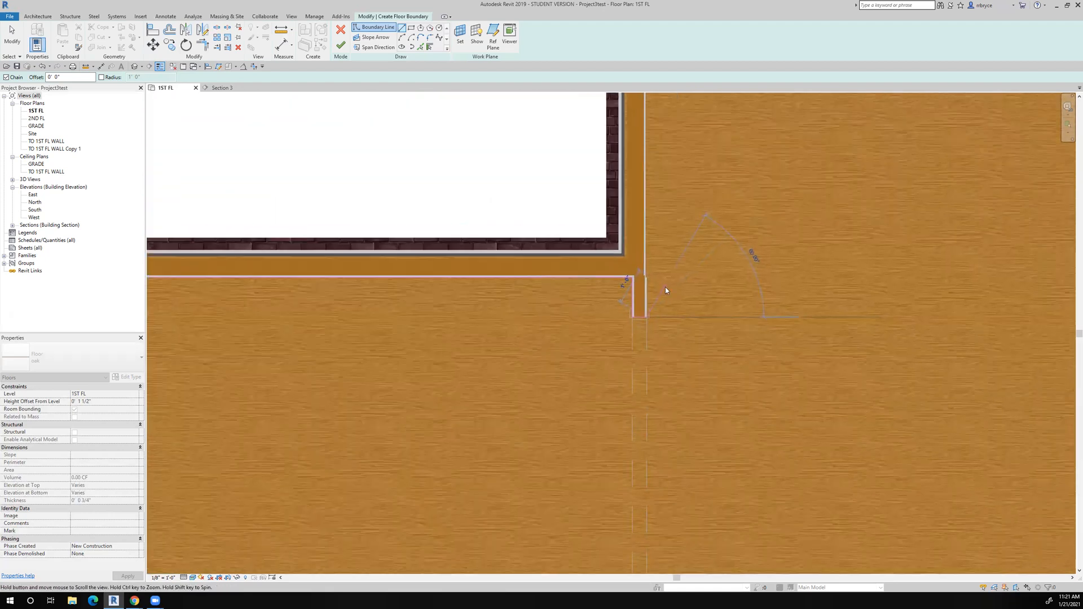
{"action": "scroll", "coordinate": [647, 279], "scroll_direction": "up", "scroll_amount": 4}
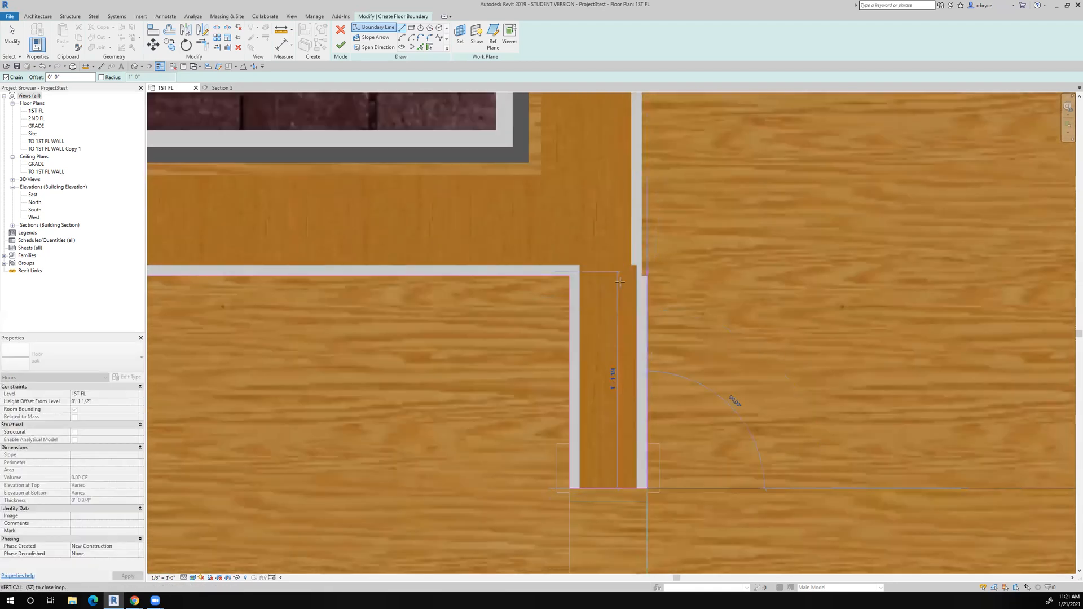
{"action": "scroll", "coordinate": [620, 282], "scroll_direction": "down", "scroll_amount": 5}
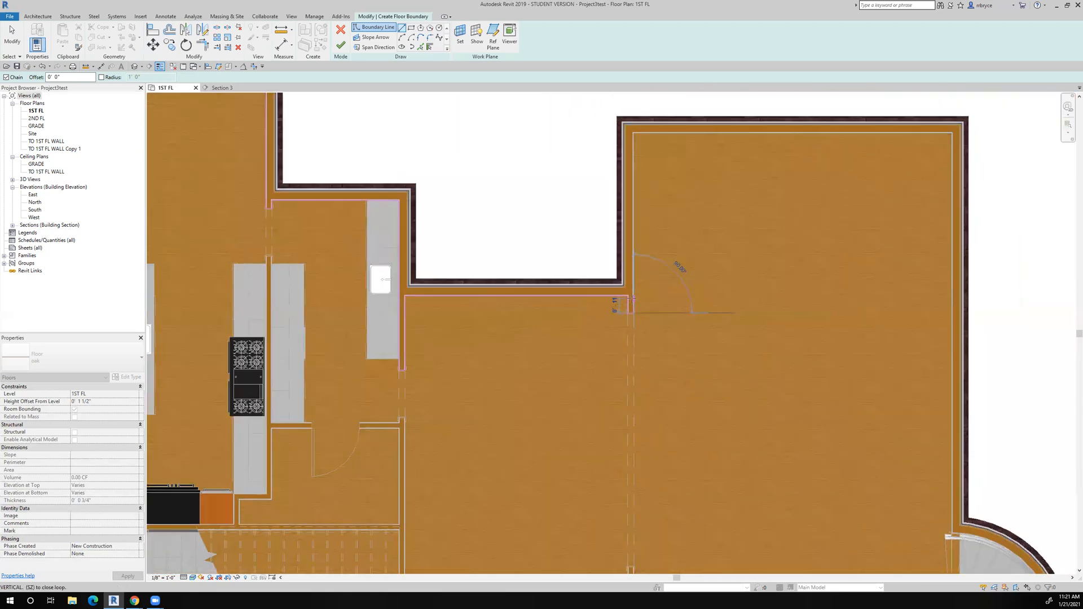
{"action": "scroll", "coordinate": [633, 297], "scroll_direction": "down", "scroll_amount": 5}
{"action": "scroll", "coordinate": [635, 291], "scroll_direction": "up", "scroll_amount": 6}
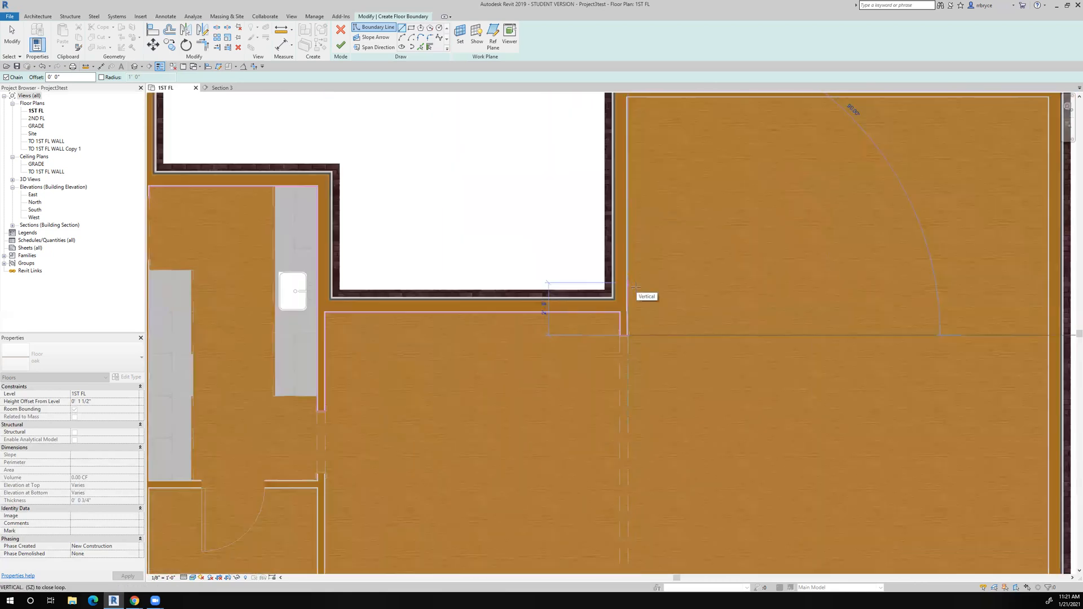
{"action": "scroll", "coordinate": [636, 288], "scroll_direction": "up", "scroll_amount": 4}
{"action": "scroll", "coordinate": [710, 284], "scroll_direction": "down", "scroll_amount": 3}
{"action": "middle_click_drag", "start_coordinate": [680, 247], "coordinate": [605, 367]}
{"action": "scroll", "coordinate": [578, 181], "scroll_direction": "up", "scroll_amount": 5}
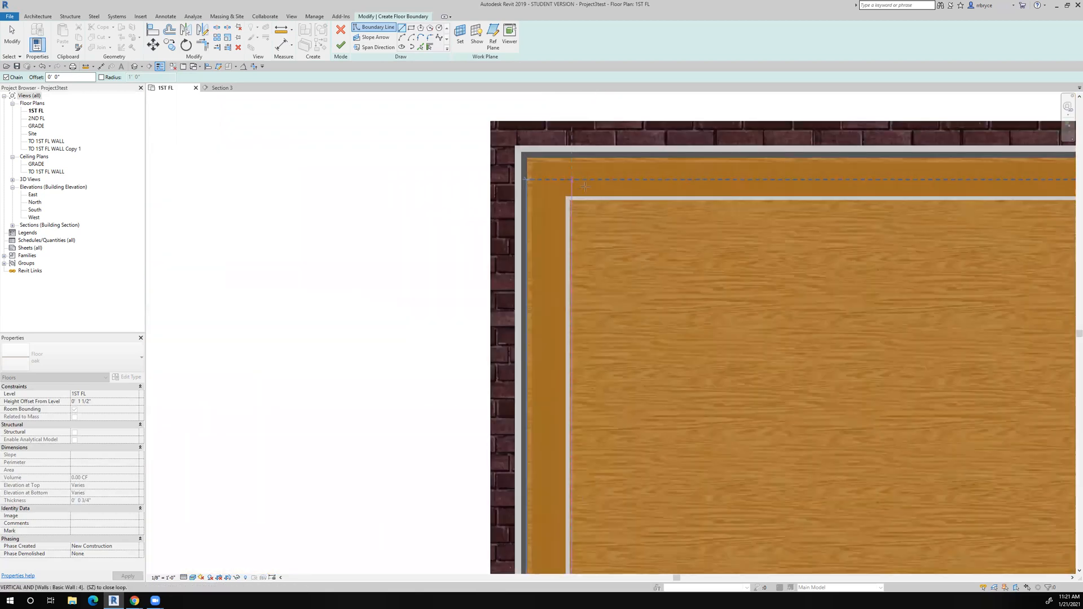
{"action": "left_click", "coordinate": [568, 198]}
Continue the boundary along the large room's upper exterior wall to its upper-right inside corner.
{"action": "scroll", "coordinate": [576, 212], "scroll_direction": "down", "scroll_amount": 2}
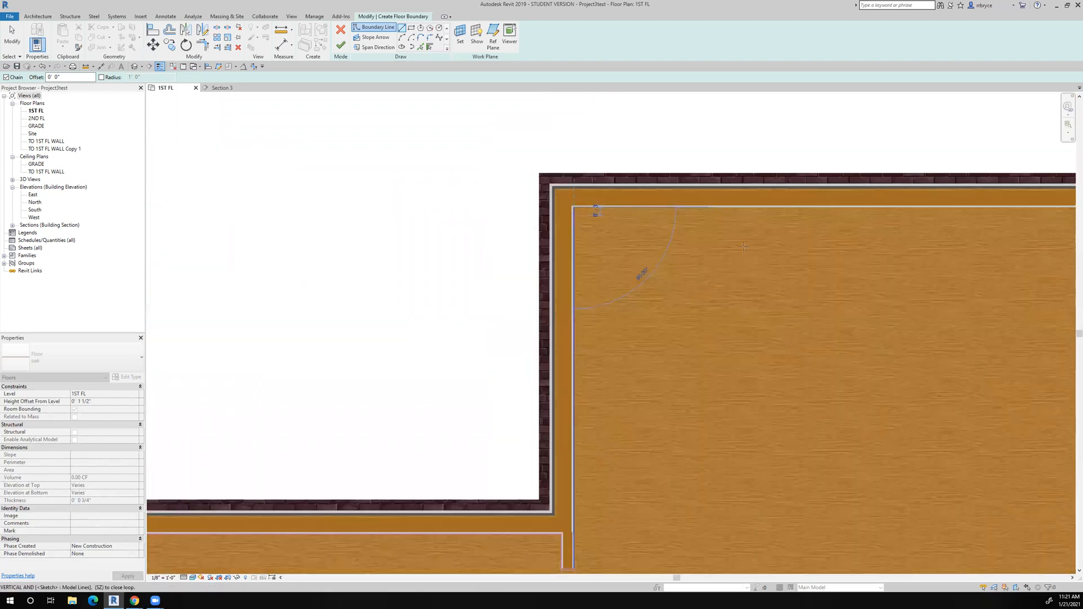
{"action": "scroll", "coordinate": [744, 247], "scroll_direction": "down", "scroll_amount": 2}
{"action": "middle_click_drag", "start_coordinate": [744, 246], "coordinate": [487, 211]}
{"action": "scroll", "coordinate": [732, 187], "scroll_direction": "up", "scroll_amount": 6}
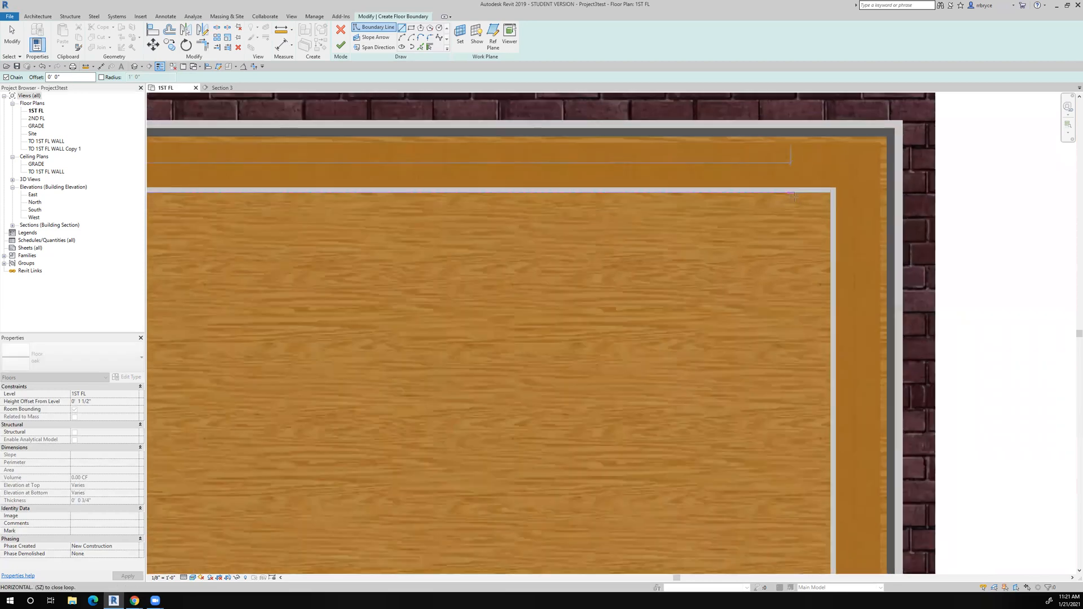
{"action": "left_click", "coordinate": [827, 198]}
Carry the boundary down the right exterior wall to the curved stair wall and over to the existing floor edge.
{"action": "scroll", "coordinate": [742, 265], "scroll_direction": "down", "scroll_amount": 3}
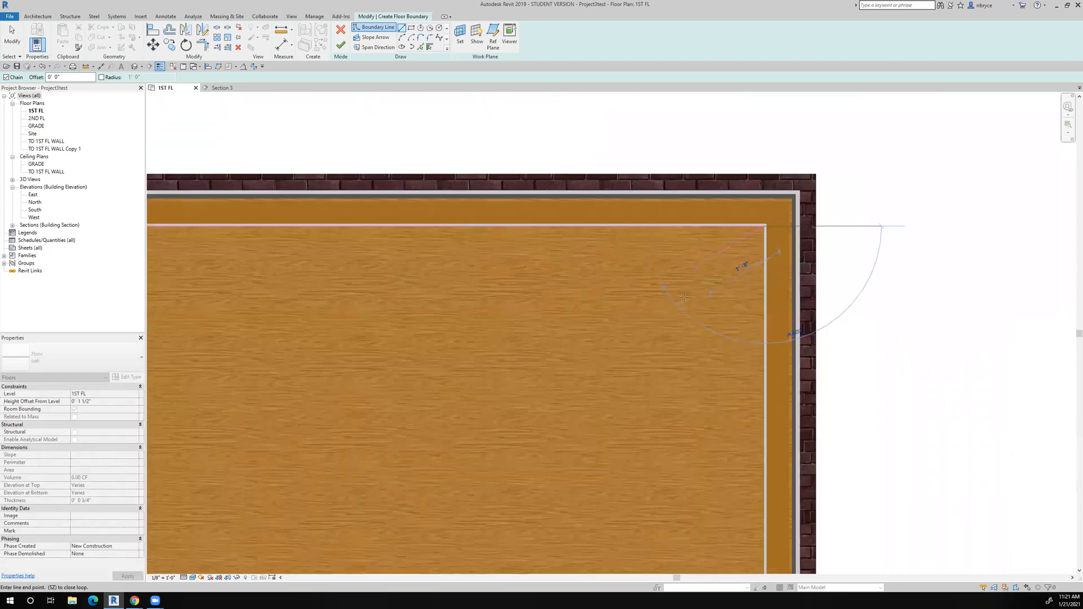
{"action": "scroll", "coordinate": [628, 266], "scroll_direction": "up", "scroll_amount": 5}
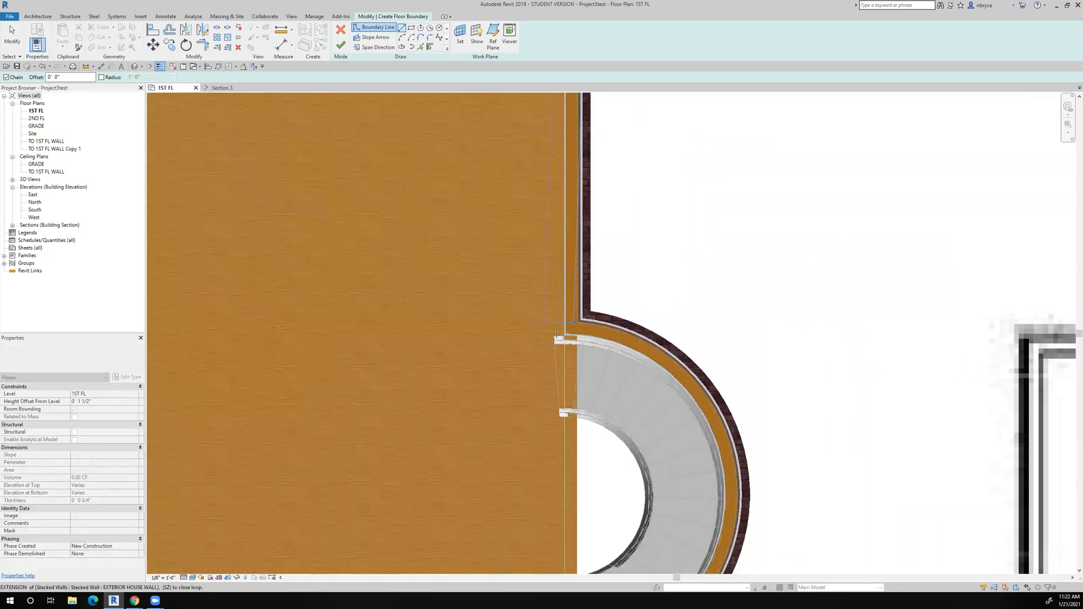
{"action": "scroll", "coordinate": [561, 335], "scroll_direction": "up", "scroll_amount": 3}
{"action": "left_click", "coordinate": [576, 338]}
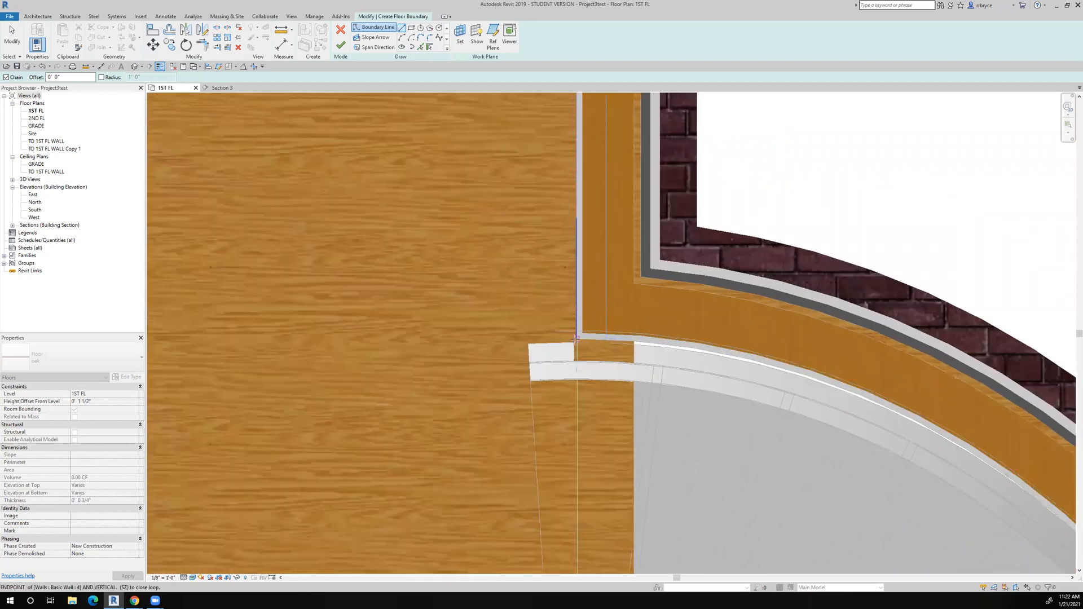
{"action": "left_click", "coordinate": [634, 339]}
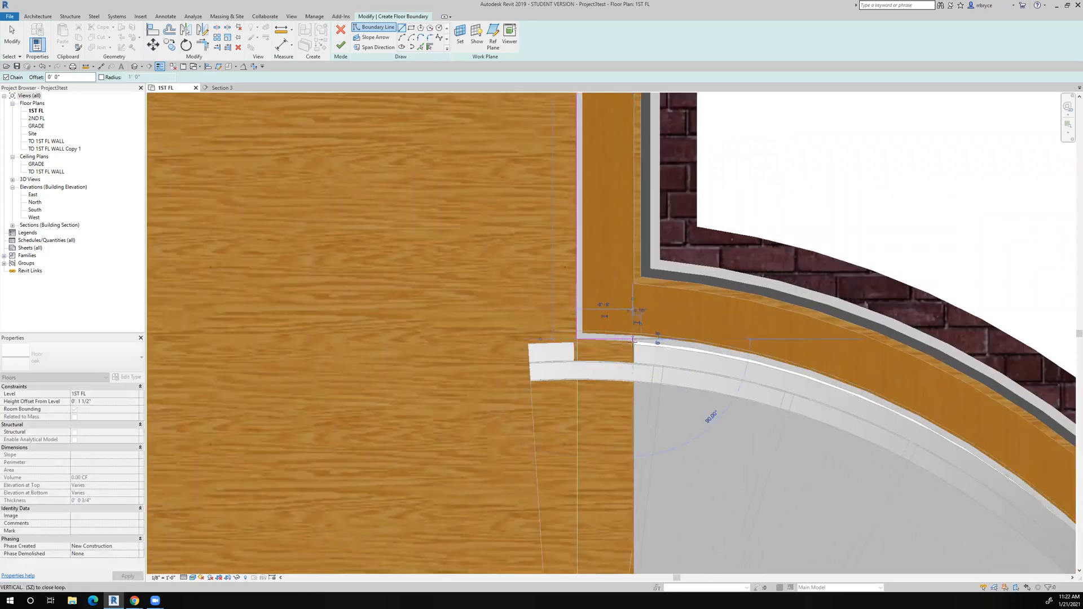
Draw the boundary straight down the existing floor edge beside the curved stair to the lower end of the curved wall.
{"action": "scroll", "coordinate": [624, 354], "scroll_direction": "down", "scroll_amount": 4}
{"action": "middle_click_drag", "start_coordinate": [617, 463], "coordinate": [609, 191]}
{"action": "middle_click_drag", "start_coordinate": [622, 336], "coordinate": [642, 148]}
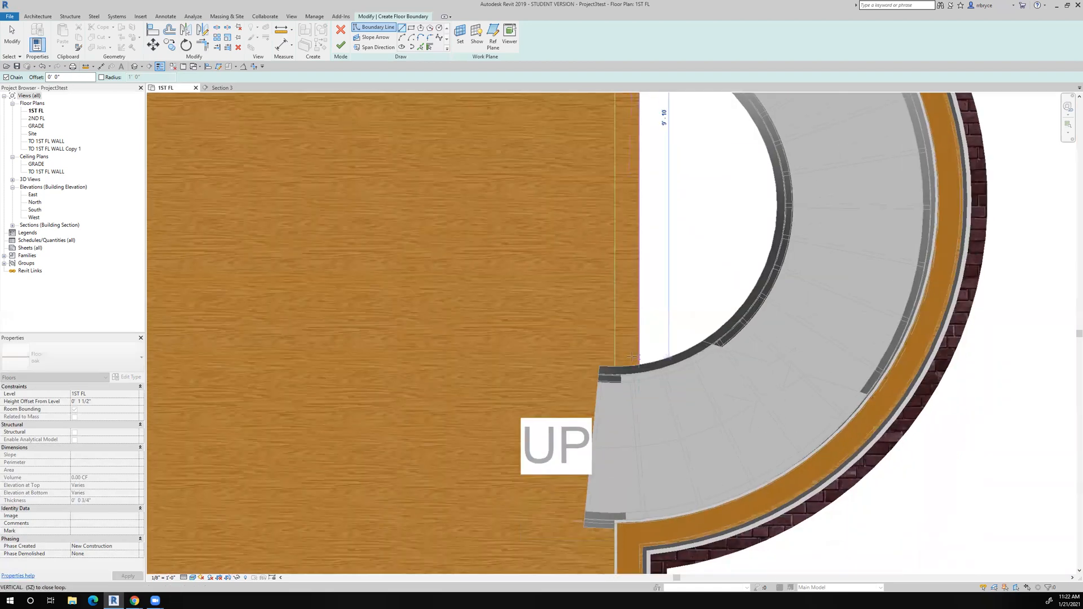
{"action": "scroll", "coordinate": [637, 365], "scroll_direction": "up", "scroll_amount": 3}
{"action": "middle_click_drag", "start_coordinate": [642, 424], "coordinate": [633, 171]}
{"action": "scroll", "coordinate": [632, 171], "scroll_direction": "down", "scroll_amount": 3}
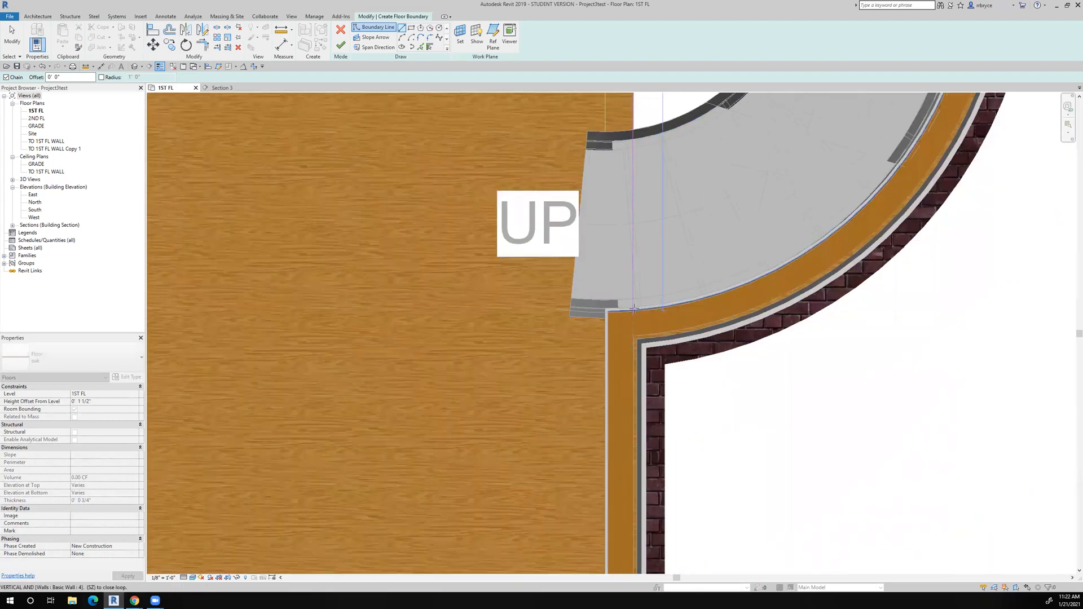
{"action": "scroll", "coordinate": [629, 303], "scroll_direction": "up", "scroll_amount": 3}
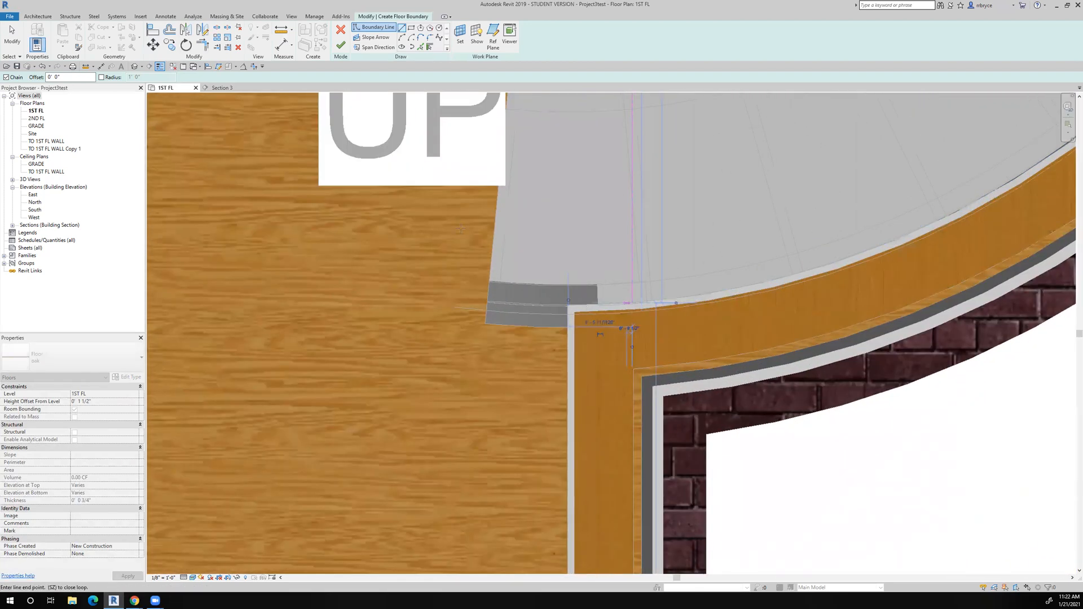
Add the curved stair wall's inner face to the boundary with Pick Lines and dismiss the overlap warning.
{"action": "left_click", "coordinate": [423, 46]}
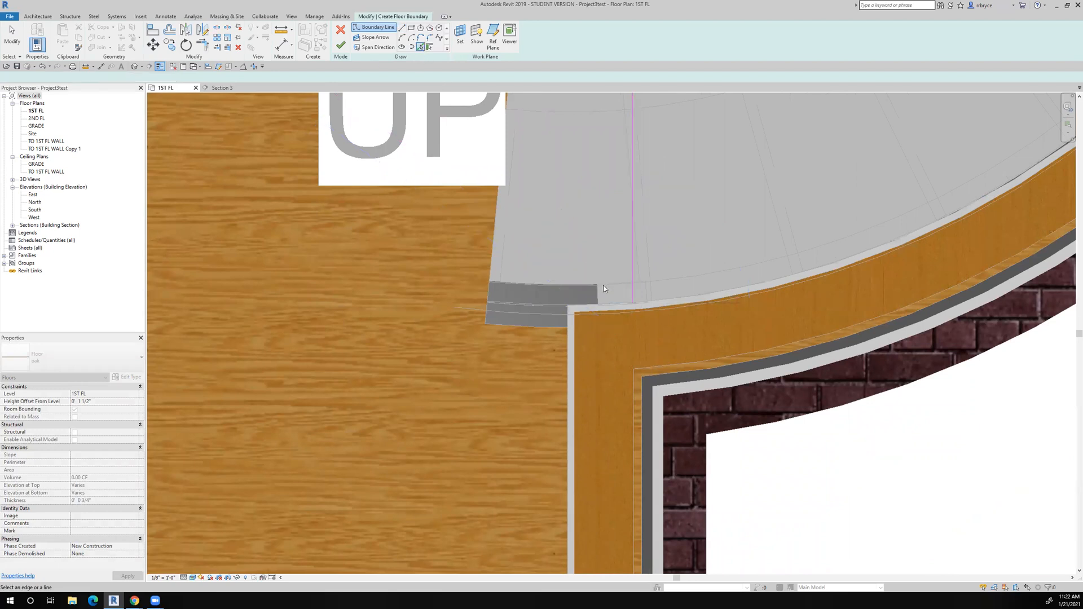
{"action": "left_click", "coordinate": [603, 309]}
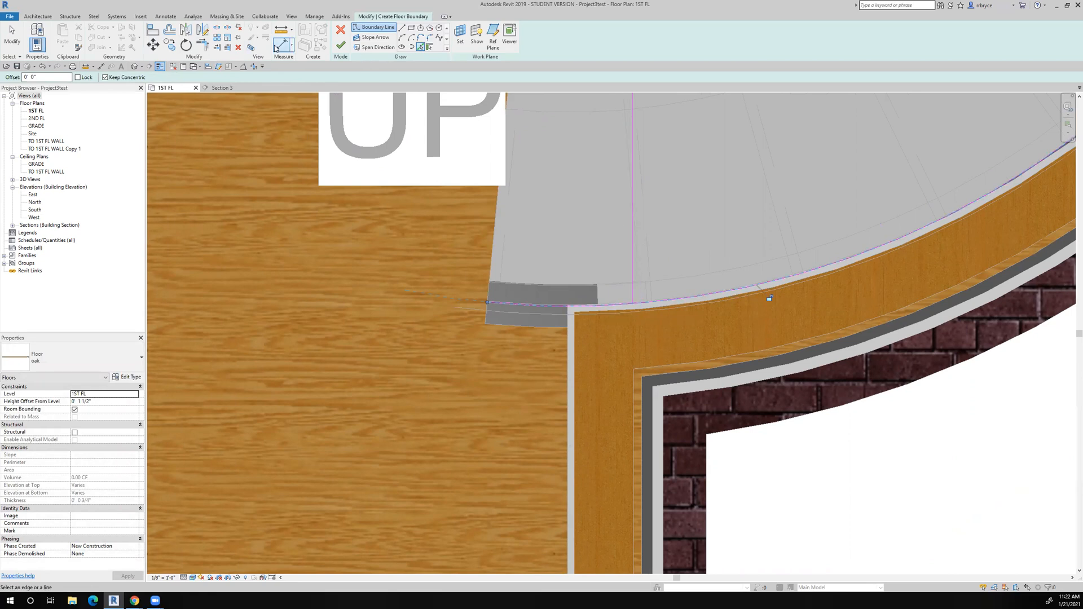
{"action": "left_click", "coordinate": [525, 307]}
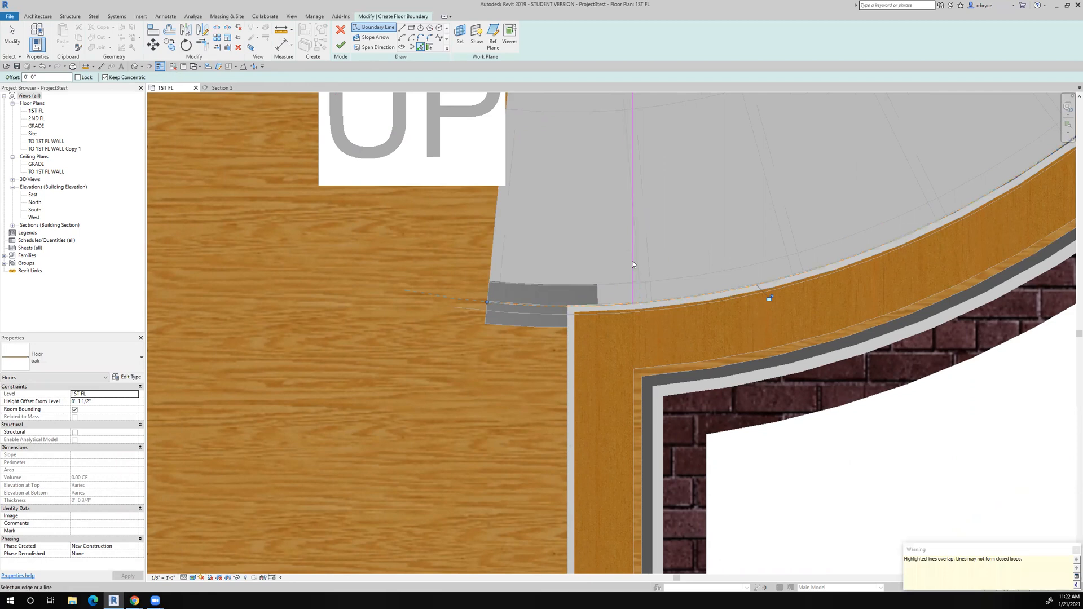
{"action": "scroll", "coordinate": [630, 266], "scroll_direction": "up", "scroll_amount": 3}
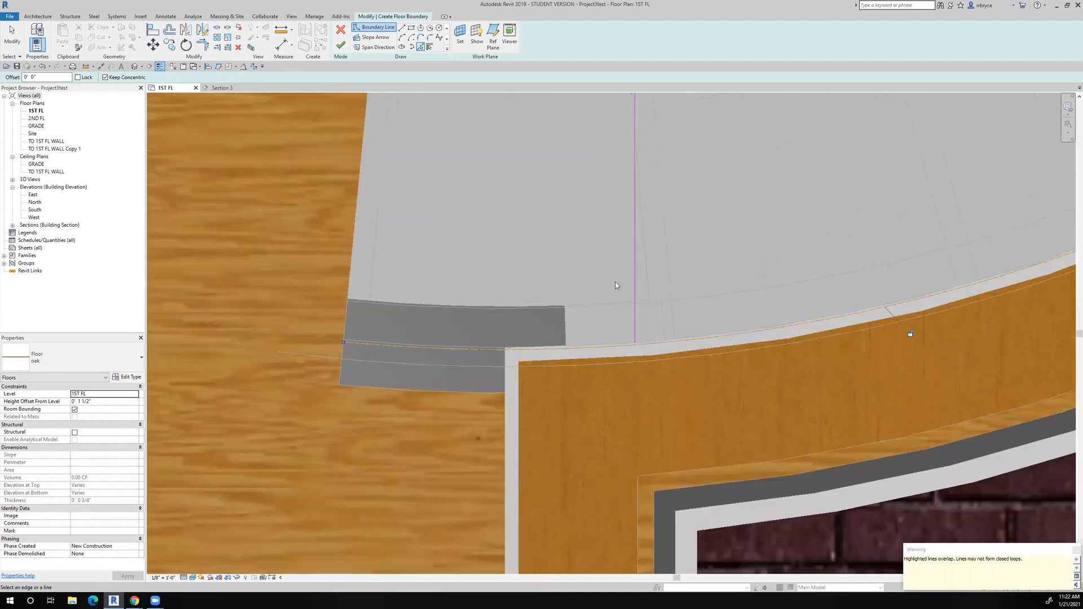
{"action": "left_click", "coordinate": [13, 40]}
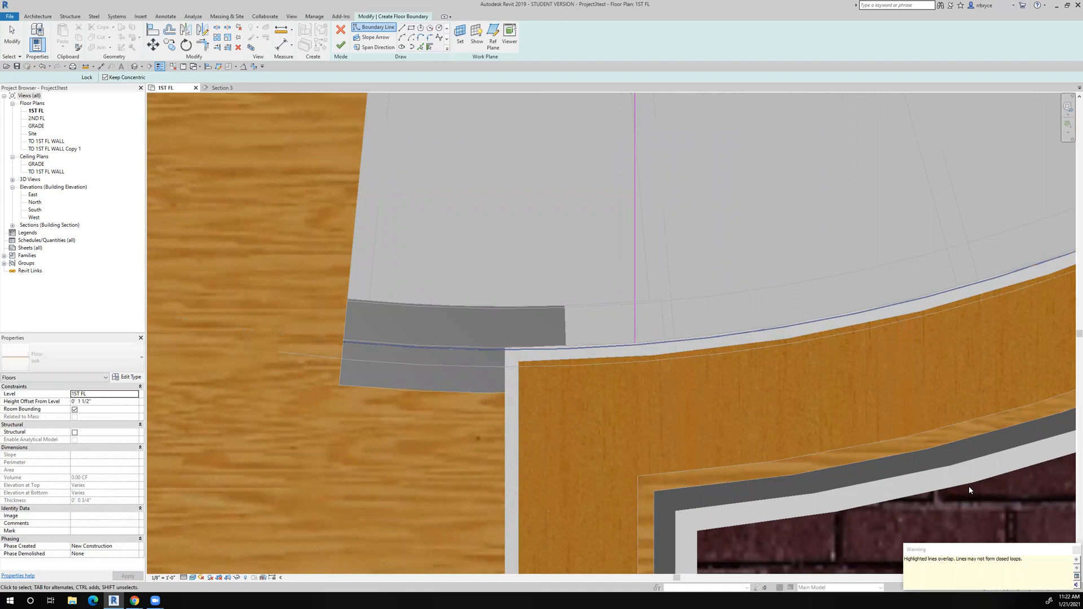
{"action": "left_click", "coordinate": [1075, 550]}
Draw a boundary line from the lower end of the curved wall down the right wall to the room's lower-right corner.
{"action": "scroll", "coordinate": [652, 318], "scroll_direction": "down", "scroll_amount": 2}
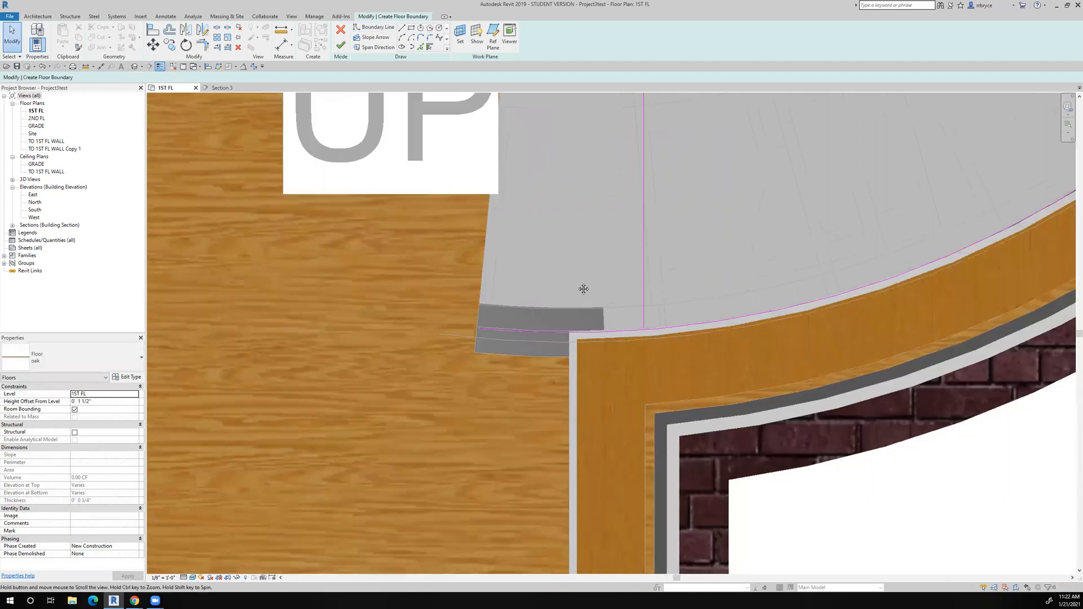
{"action": "middle_click_drag", "start_coordinate": [583, 290], "coordinate": [563, 248]}
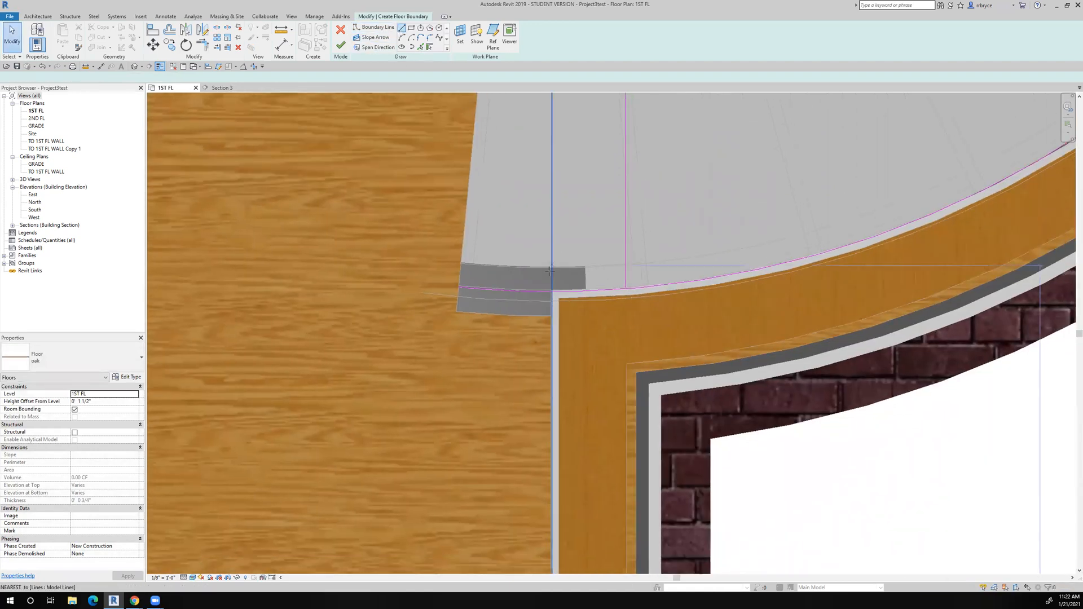
{"action": "left_click", "coordinate": [401, 29]}
{"action": "scroll", "coordinate": [548, 296], "scroll_direction": "down", "scroll_amount": 3}
{"action": "scroll", "coordinate": [599, 441], "scroll_direction": "down", "scroll_amount": 2}
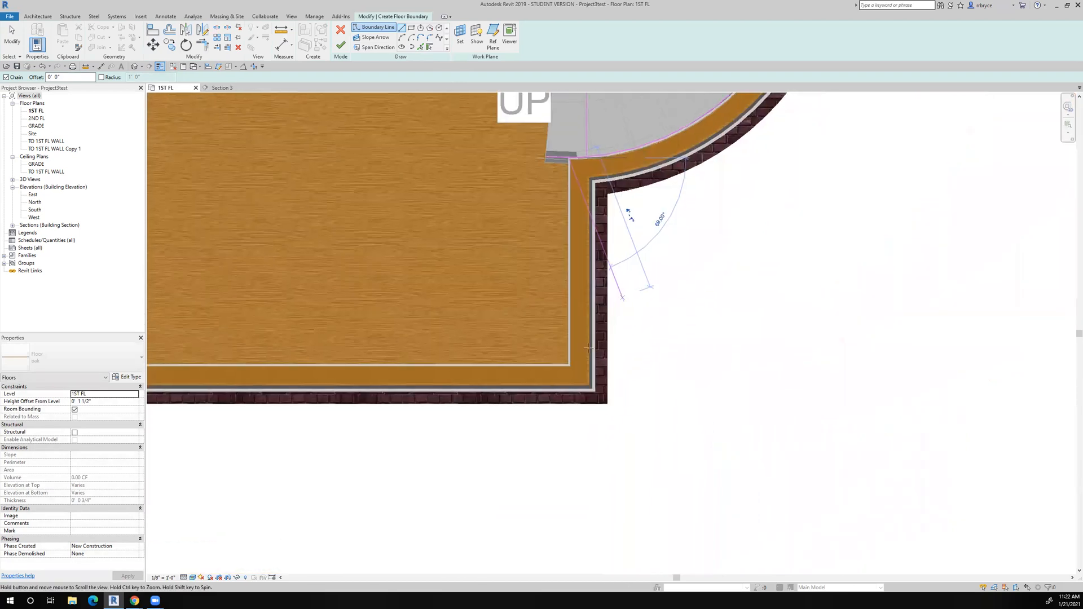
{"action": "scroll", "coordinate": [546, 378], "scroll_direction": "up", "scroll_amount": 2}
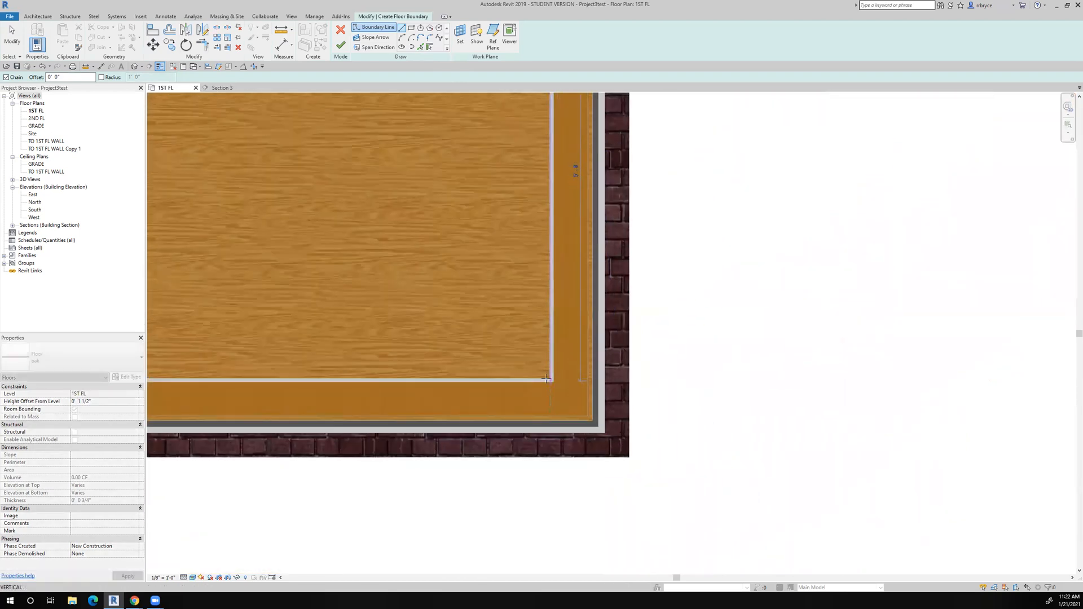
{"action": "scroll", "coordinate": [548, 379], "scroll_direction": "up", "scroll_amount": 2}
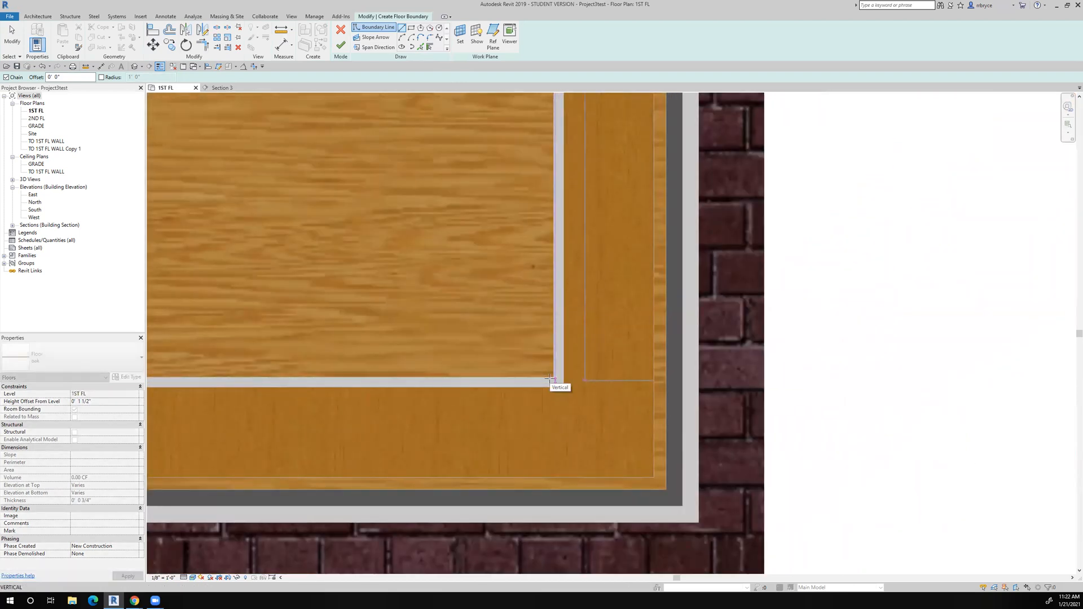
Align the new vertical boundary line with the inside face of the right exterior wall.
{"action": "key", "text": "a"}
{"action": "key", "text": "l"}
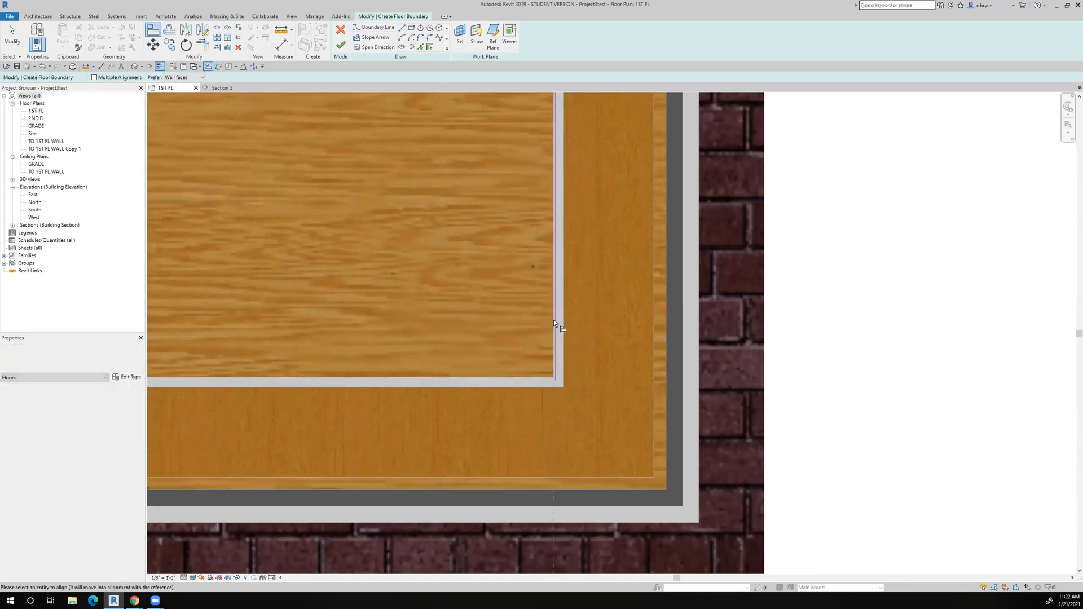
{"action": "left_click", "coordinate": [554, 319]}
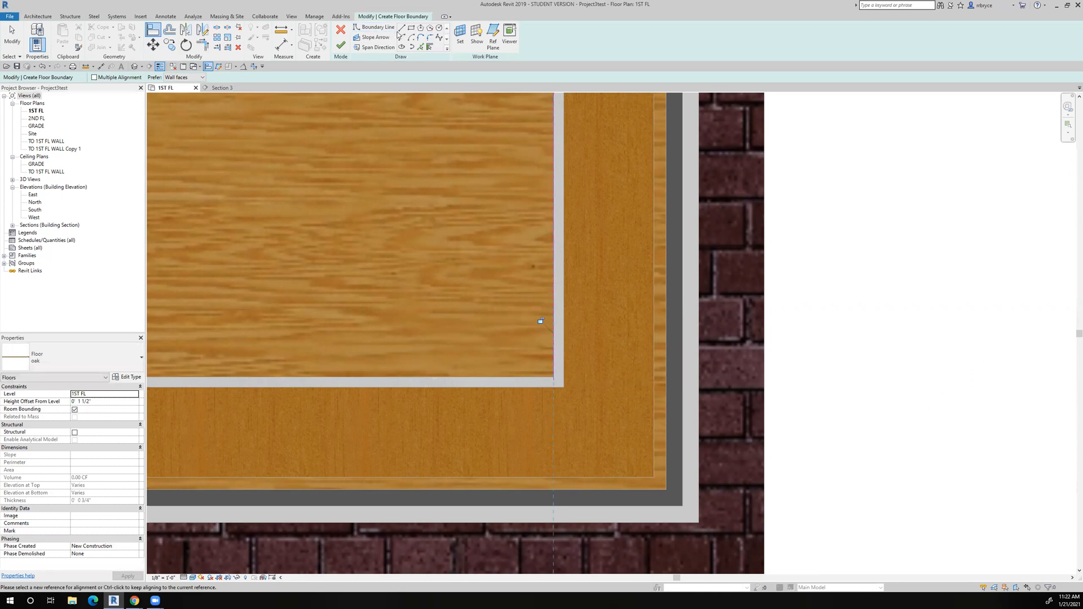
{"action": "key", "text": "Escape"}
Trace the boundary along the lower exterior wall's inside face from the lower-right corner to the room's lower-left corner.
{"action": "key", "text": "l"}
{"action": "key", "text": "i"}
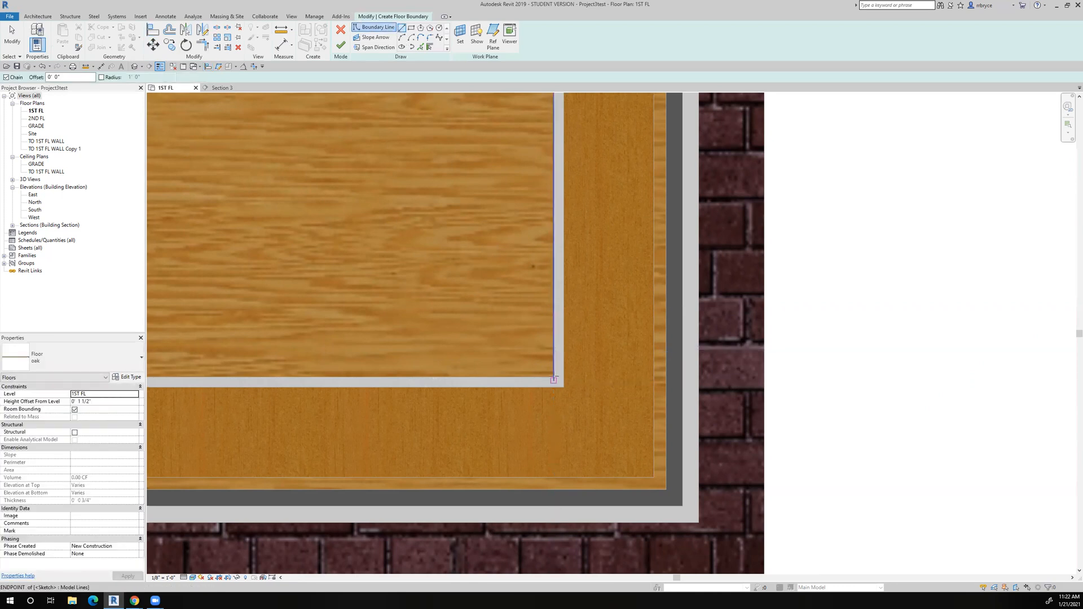
{"action": "scroll", "coordinate": [555, 380], "scroll_direction": "up", "scroll_amount": 3}
{"action": "left_click", "coordinate": [550, 372]}
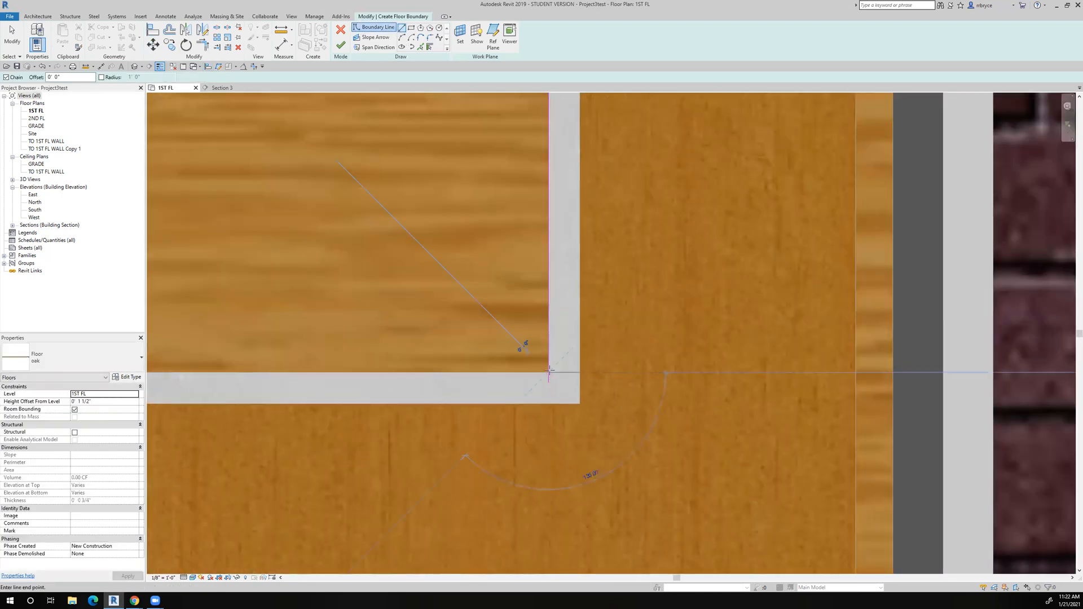
{"action": "scroll", "coordinate": [549, 376], "scroll_direction": "down", "scroll_amount": 3}
{"action": "scroll", "coordinate": [545, 380], "scroll_direction": "down", "scroll_amount": 5}
{"action": "middle_click_drag", "start_coordinate": [443, 404], "coordinate": [953, 400]}
{"action": "scroll", "coordinate": [925, 399], "scroll_direction": "down", "scroll_amount": 3}
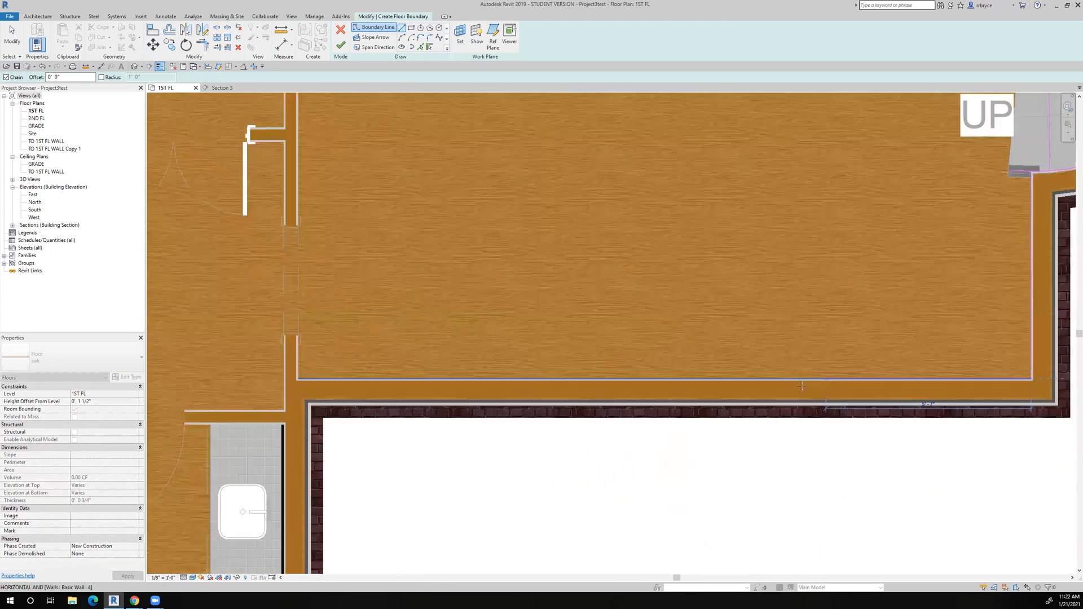
{"action": "scroll", "coordinate": [499, 392], "scroll_direction": "up", "scroll_amount": 5}
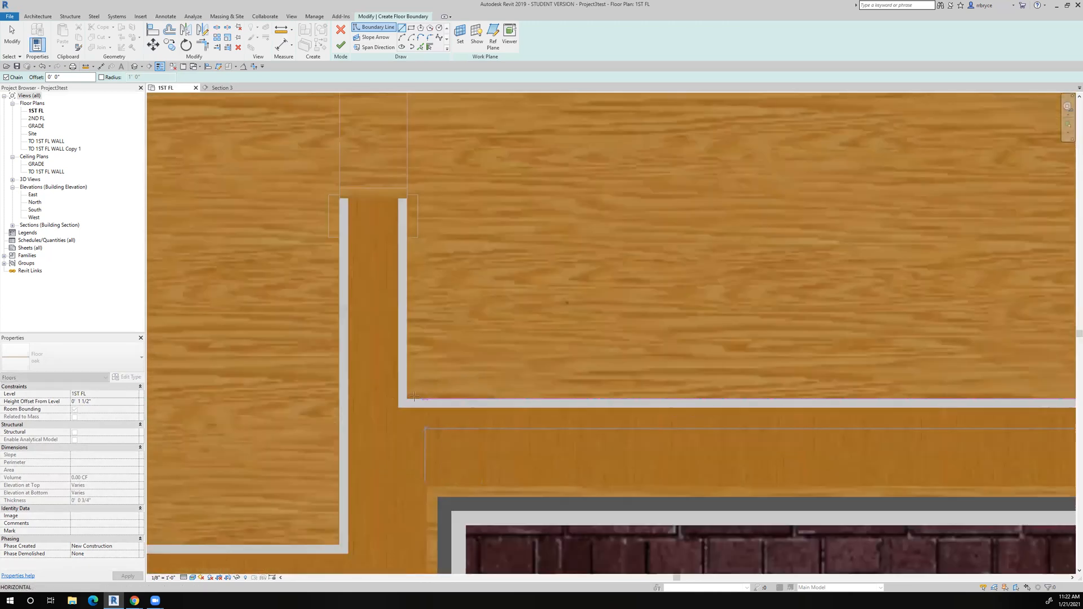
{"action": "left_click", "coordinate": [408, 398]}
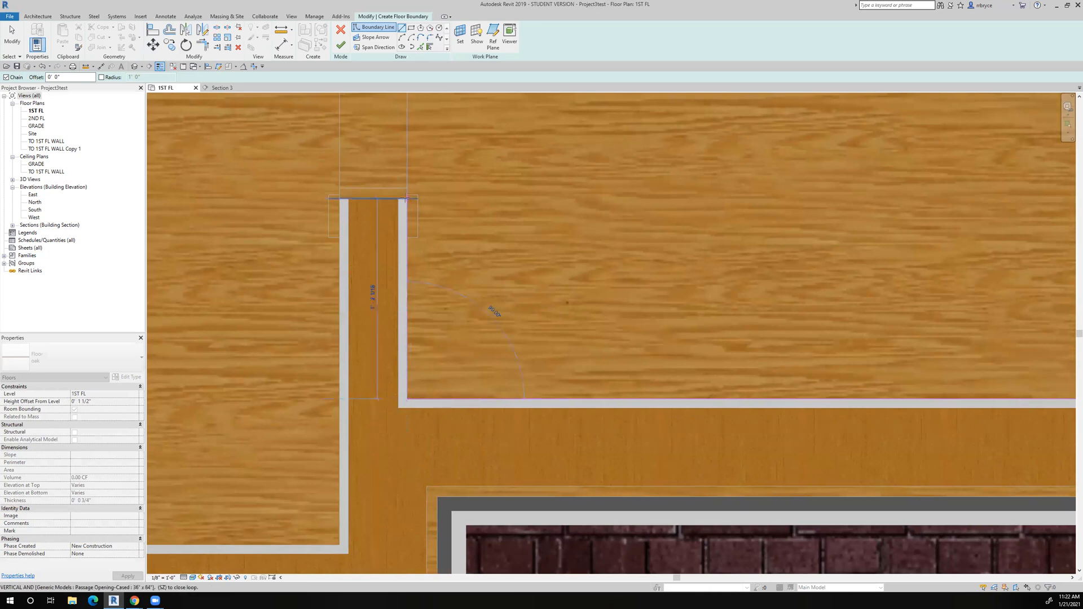
Trace the boundary across the wall end at the cased opening and down the hall face to the corner above the bathroom.
{"action": "left_click", "coordinate": [407, 199]}
{"action": "left_click", "coordinate": [342, 198]}
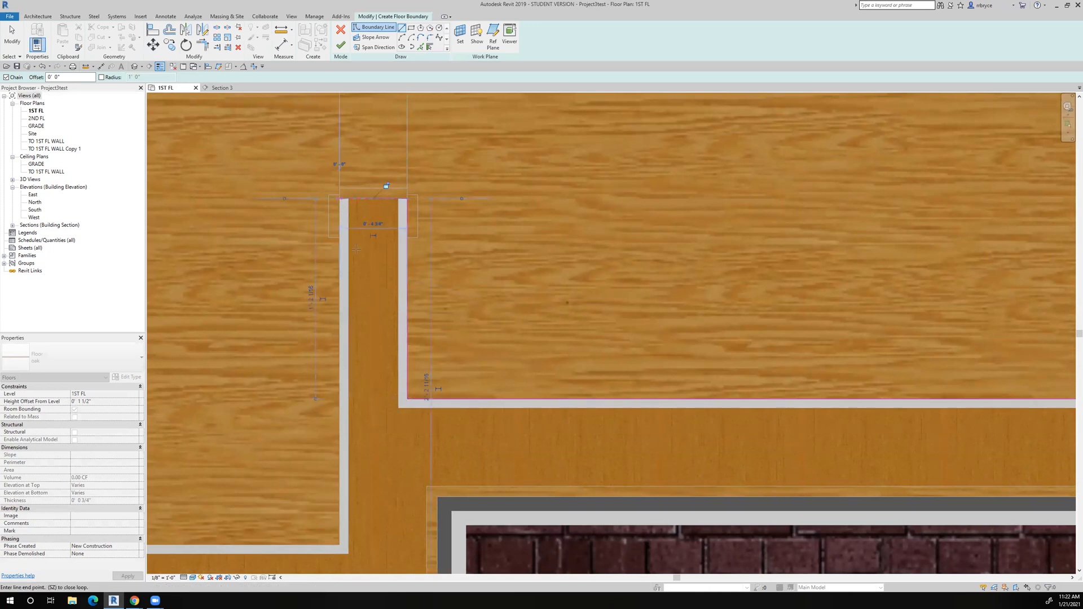
{"action": "scroll", "coordinate": [357, 249], "scroll_direction": "down", "scroll_amount": 5}
{"action": "middle_click_drag", "start_coordinate": [358, 394], "coordinate": [459, 306]}
{"action": "scroll", "coordinate": [447, 308], "scroll_direction": "up", "scroll_amount": 4}
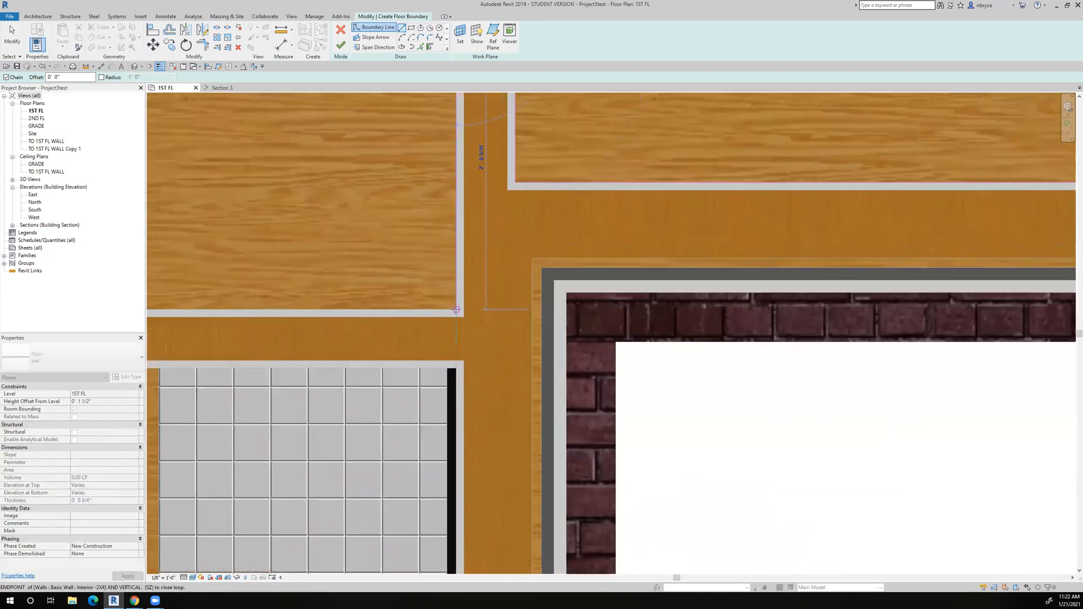
{"action": "left_click", "coordinate": [456, 310]}
Trace the boundary along the hall face of the bathroom's upper wall to the door opening and through the wall thickness.
{"action": "scroll", "coordinate": [456, 310], "scroll_direction": "down", "scroll_amount": 3}
{"action": "scroll", "coordinate": [458, 310], "scroll_direction": "down", "scroll_amount": 2}
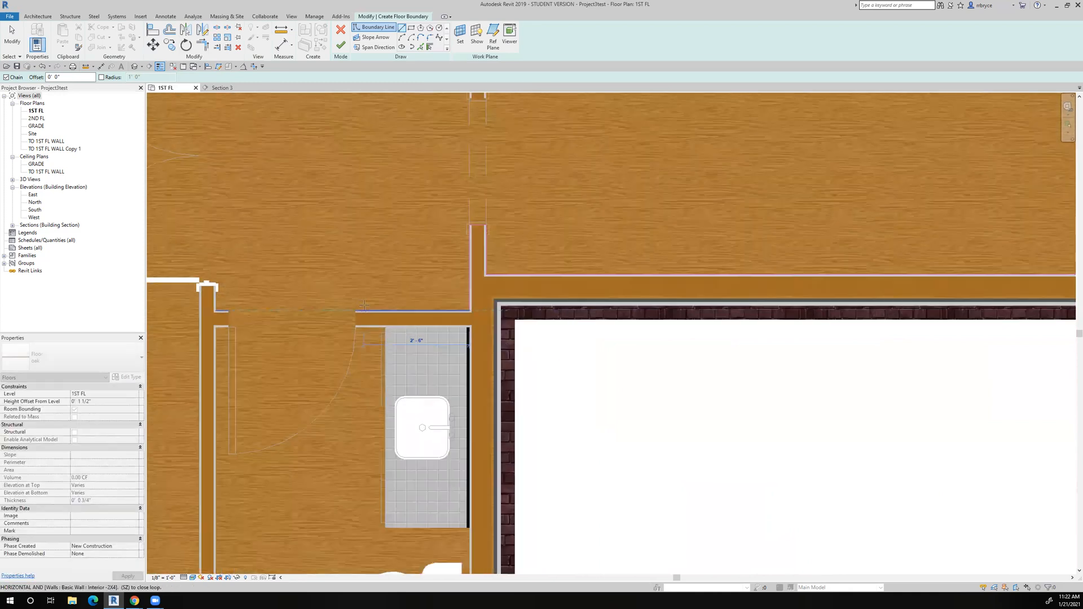
{"action": "scroll", "coordinate": [364, 305], "scroll_direction": "up", "scroll_amount": 3}
{"action": "left_click", "coordinate": [341, 370]}
{"action": "left_click", "coordinate": [333, 381]}
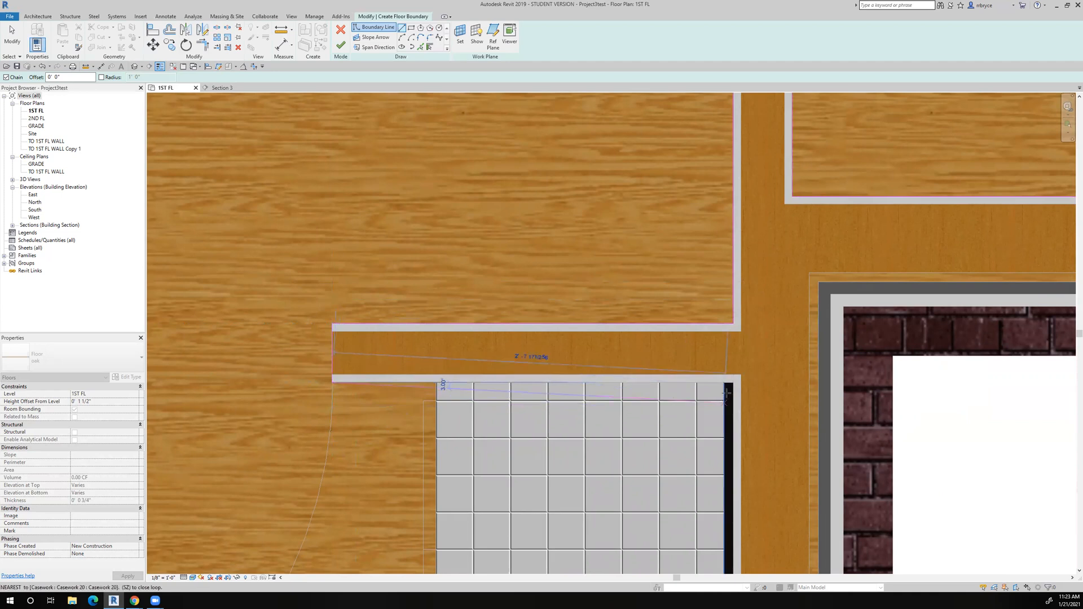
Trace the boundary along the inside faces of the bathroom's upper, right and lower walls to its lower-left corner.
{"action": "scroll", "coordinate": [701, 382], "scroll_direction": "down", "scroll_amount": 3}
{"action": "middle_click_drag", "start_coordinate": [672, 426], "coordinate": [646, 131]}
{"action": "middle_click_drag", "start_coordinate": [636, 390], "coordinate": [612, 210]}
{"action": "scroll", "coordinate": [665, 426], "scroll_direction": "up", "scroll_amount": 2}
{"action": "left_click", "coordinate": [655, 384]}
{"action": "scroll", "coordinate": [657, 396], "scroll_direction": "down", "scroll_amount": 2}
{"action": "middle_click_drag", "start_coordinate": [520, 382], "coordinate": [973, 466]}
{"action": "scroll", "coordinate": [572, 419], "scroll_direction": "up", "scroll_amount": 2}
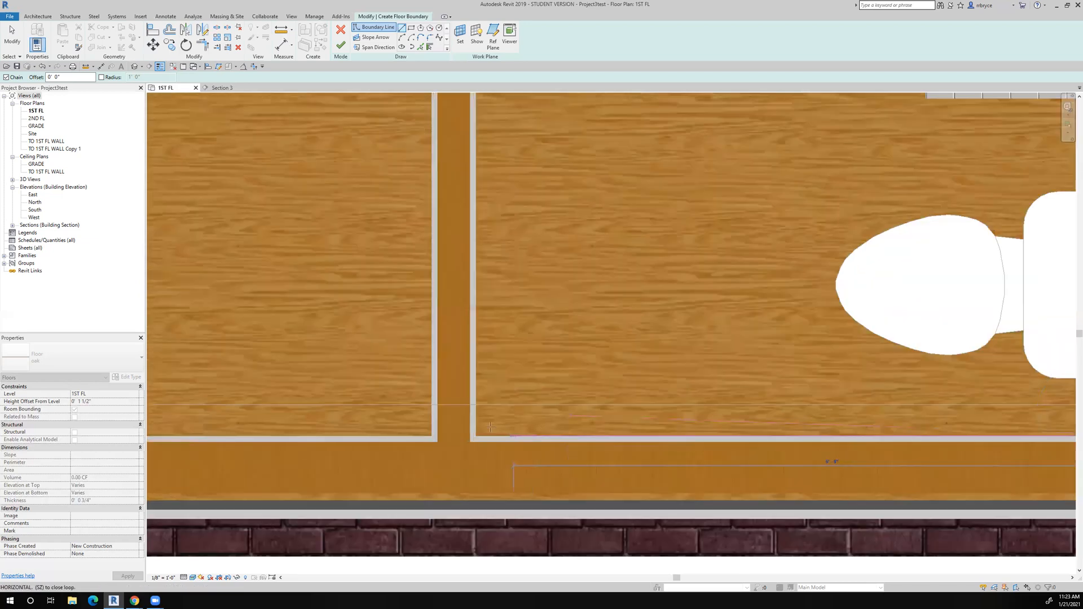
{"action": "left_click", "coordinate": [477, 436]}
Trace the boundary up the bathroom's left wall and around the short wall stub beside the bathroom door.
{"action": "scroll", "coordinate": [477, 437], "scroll_direction": "down", "scroll_amount": 4}
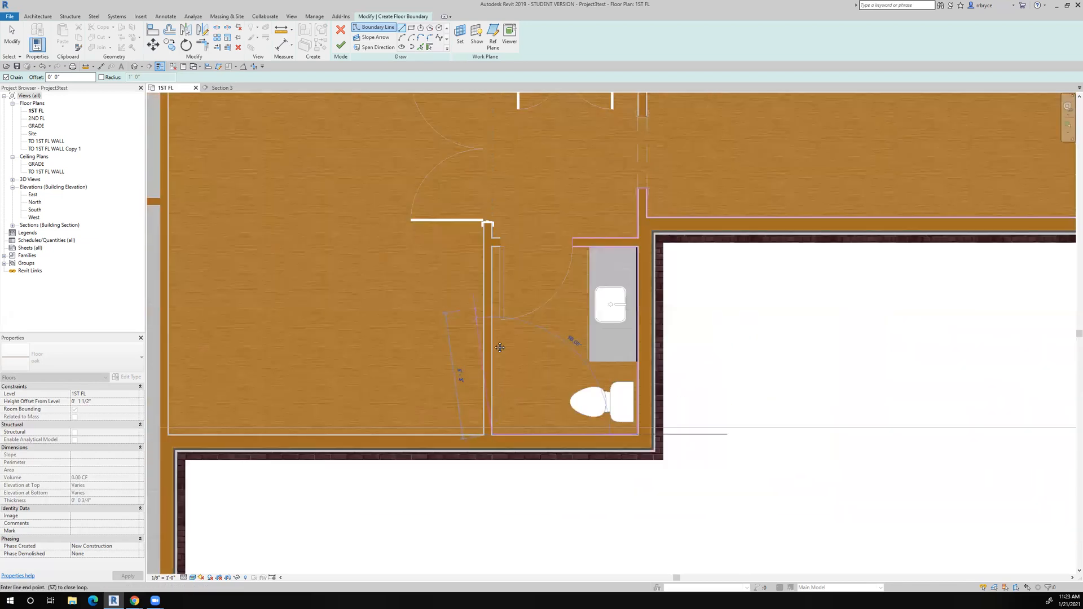
{"action": "middle_click_drag", "start_coordinate": [478, 238], "coordinate": [512, 348]}
{"action": "scroll", "coordinate": [512, 348], "scroll_direction": "up", "scroll_amount": 2}
{"action": "scroll", "coordinate": [477, 369], "scroll_direction": "up", "scroll_amount": 2}
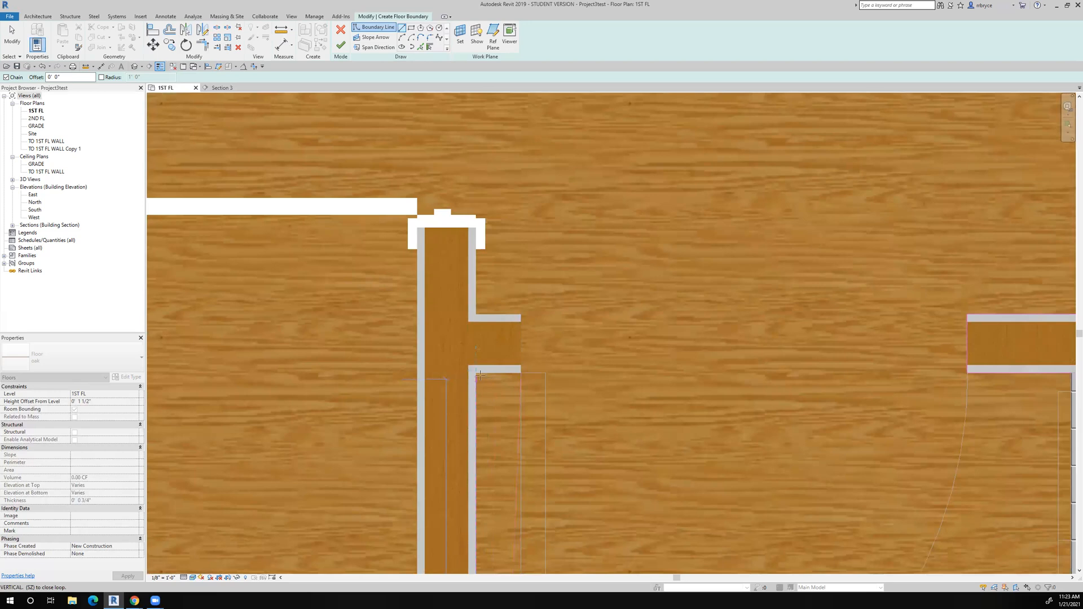
{"action": "left_click", "coordinate": [521, 373]}
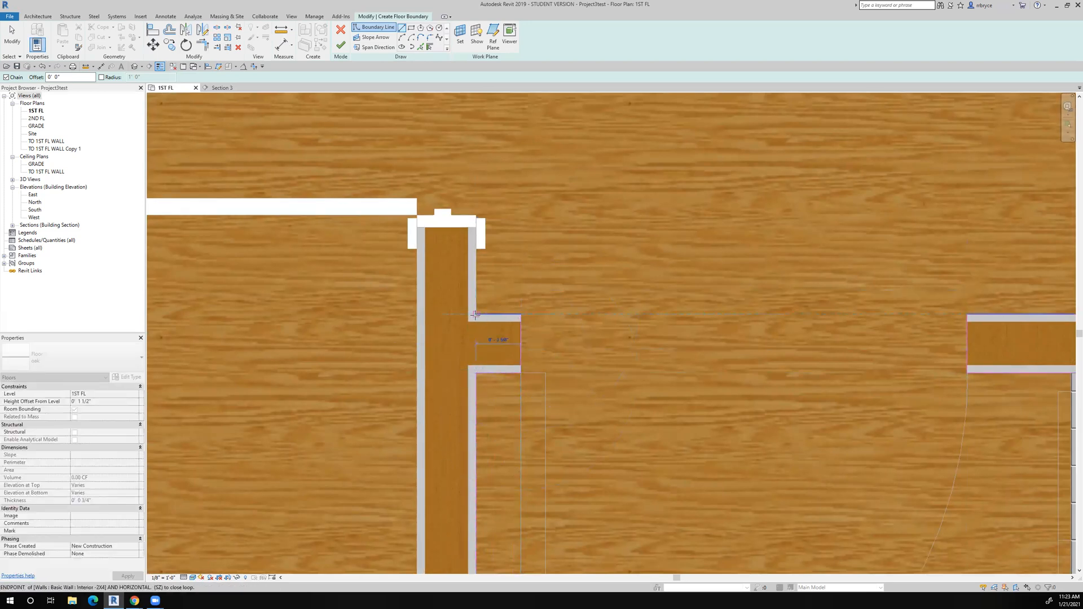
{"action": "left_click", "coordinate": [476, 314]}
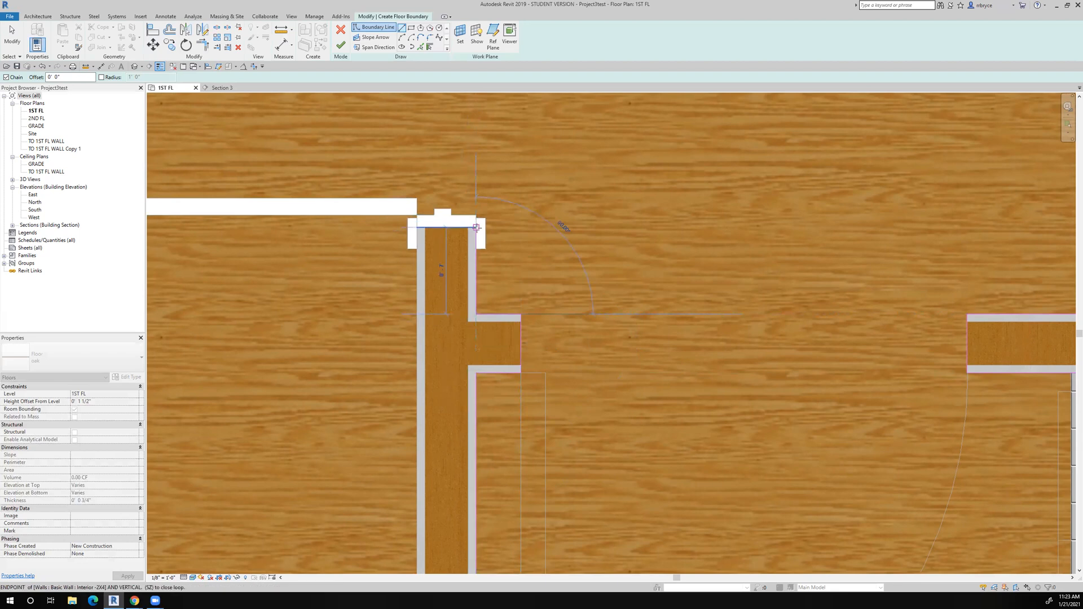
Trace the boundary across the wall end at the double door and down the adjoining room's right wall to its lower-right corner.
{"action": "left_click", "coordinate": [444, 230]}
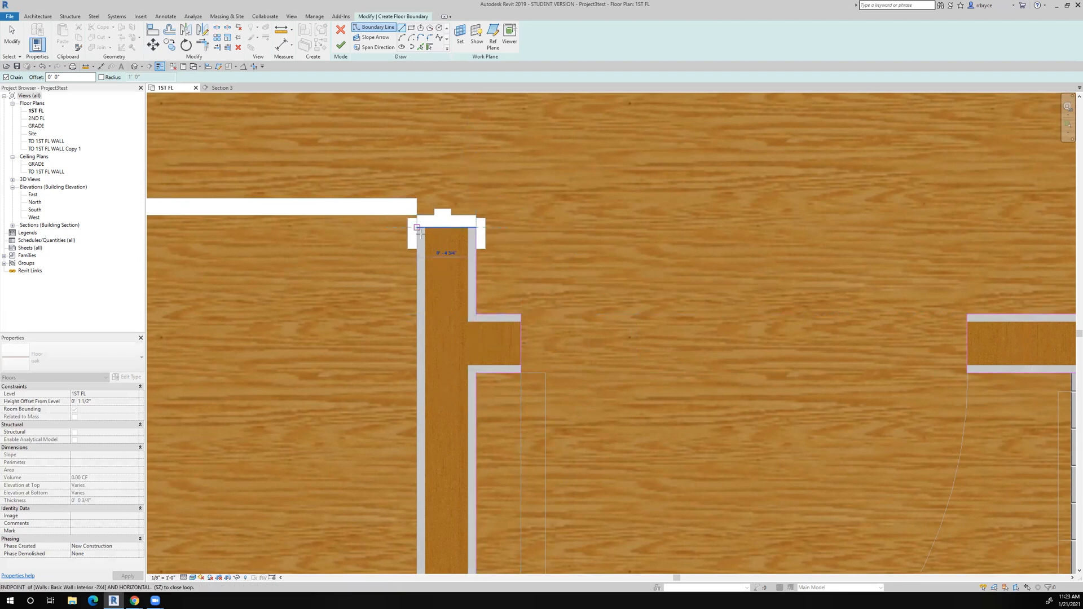
{"action": "scroll", "coordinate": [420, 232], "scroll_direction": "down", "scroll_amount": 3}
{"action": "scroll", "coordinate": [470, 429], "scroll_direction": "up", "scroll_amount": 3}
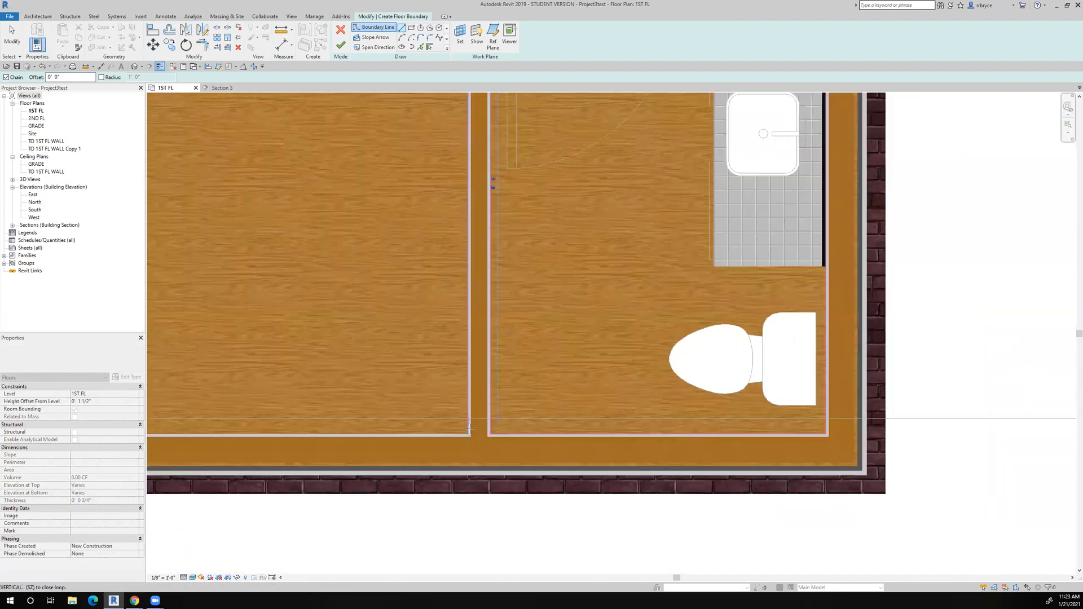
{"action": "left_click", "coordinate": [470, 434]}
Trace the boundary along the inside face of the room's lower wall to its lower-left corner.
{"action": "scroll", "coordinate": [469, 434], "scroll_direction": "down", "scroll_amount": 3}
{"action": "middle_click_drag", "start_coordinate": [234, 443], "coordinate": [526, 433]}
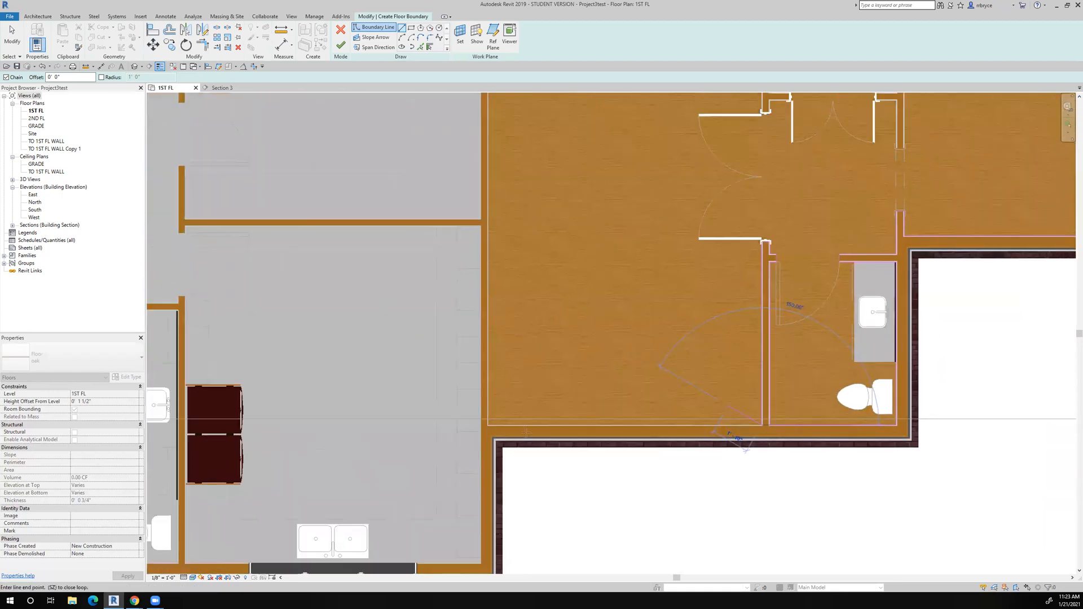
{"action": "scroll", "coordinate": [526, 433], "scroll_direction": "up", "scroll_amount": 4}
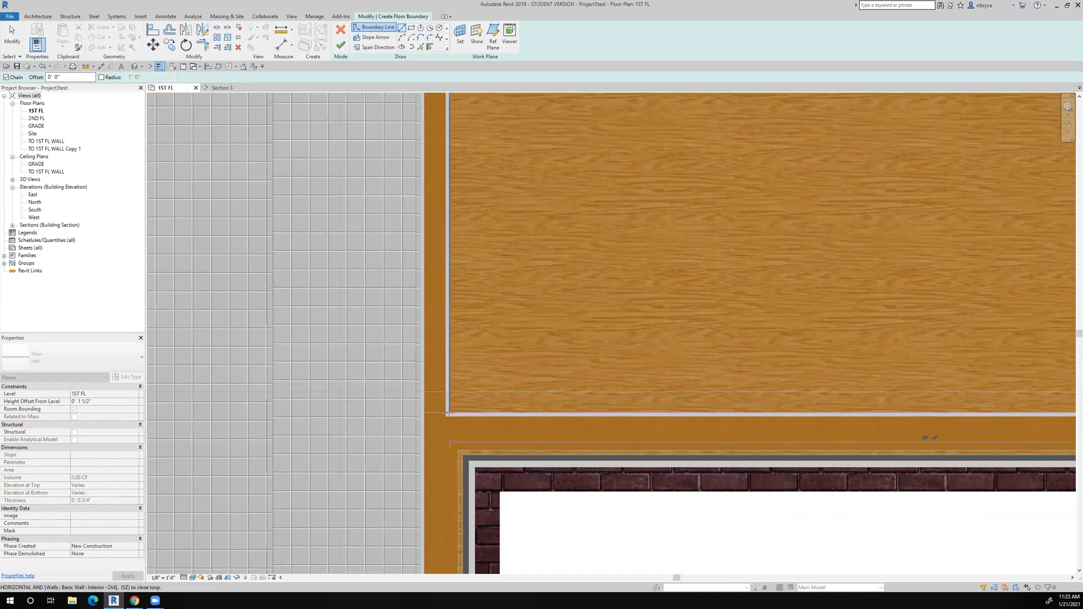
{"action": "left_click", "coordinate": [450, 413]}
Trace the boundary up the room's left wall and along its upper wall to the corner beside the closet.
{"action": "scroll", "coordinate": [454, 408], "scroll_direction": "down", "scroll_amount": 10}
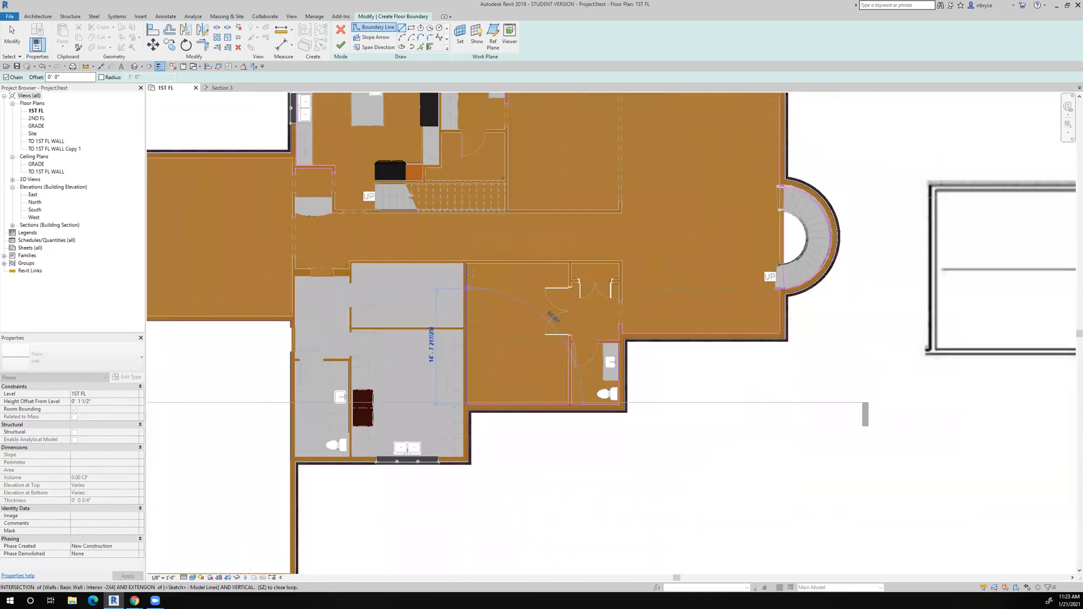
{"action": "scroll", "coordinate": [464, 270], "scroll_direction": "up", "scroll_amount": 2}
{"action": "scroll", "coordinate": [463, 270], "scroll_direction": "up", "scroll_amount": 5}
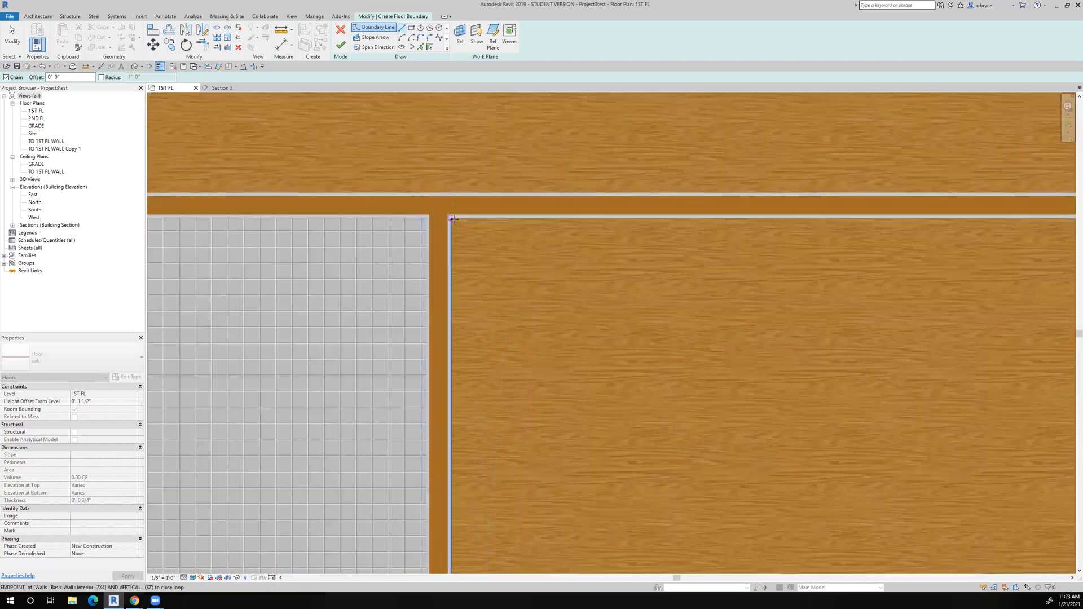
{"action": "scroll", "coordinate": [663, 269], "scroll_direction": "down", "scroll_amount": 5}
{"action": "middle_click_drag", "start_coordinate": [663, 268], "coordinate": [212, 186]}
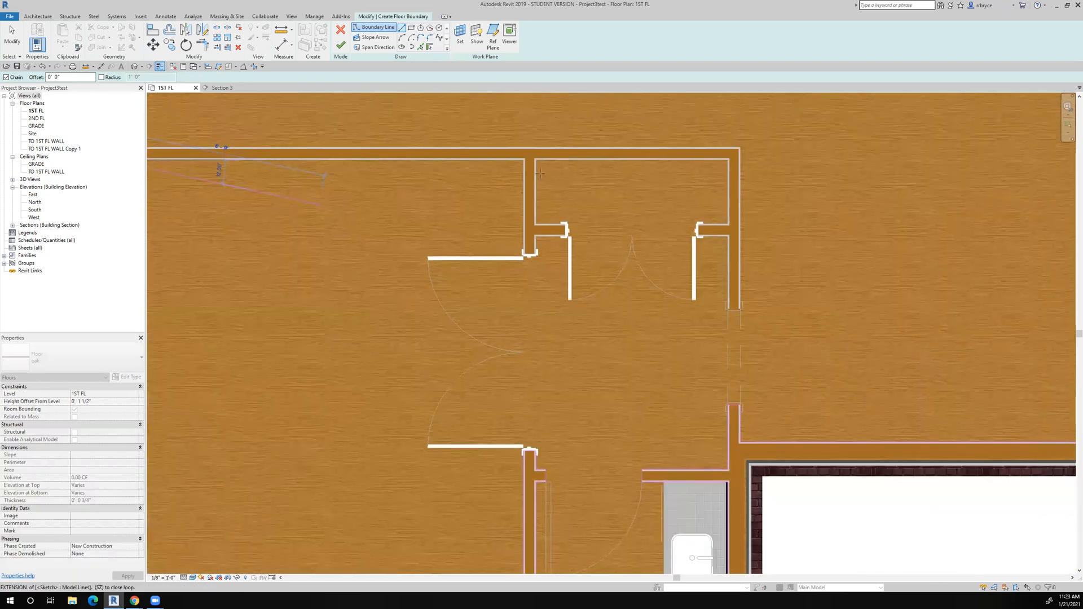
{"action": "scroll", "coordinate": [539, 169], "scroll_direction": "up", "scroll_amount": 7}
{"action": "left_click", "coordinate": [509, 145]}
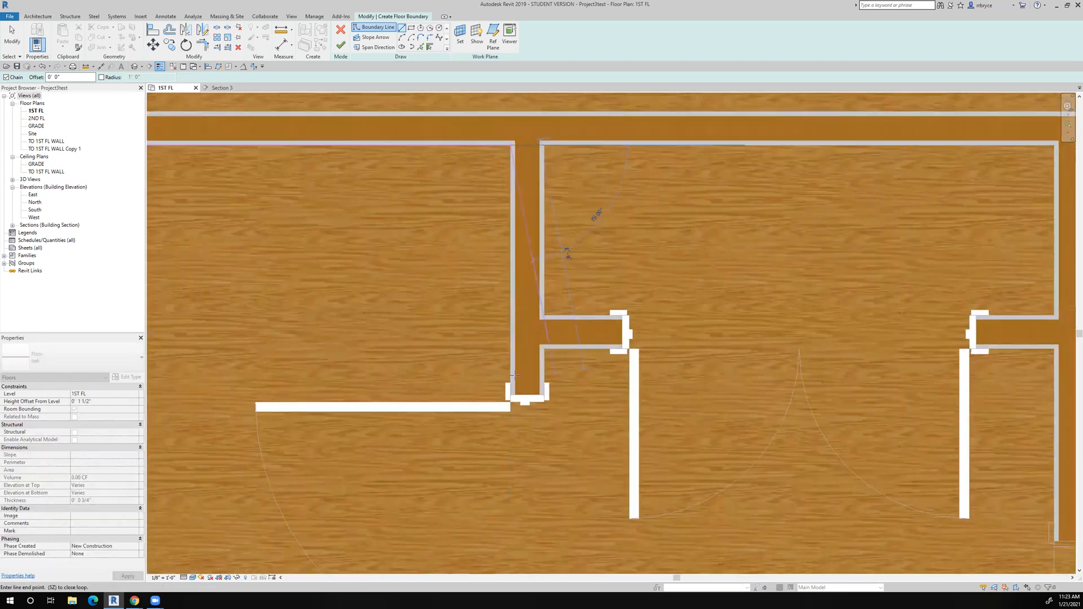
Trace the boundary down to the double door's upper jamb, across the wall end and around the closet's left wall stub.
{"action": "scroll", "coordinate": [513, 395], "scroll_direction": "up", "scroll_amount": 4}
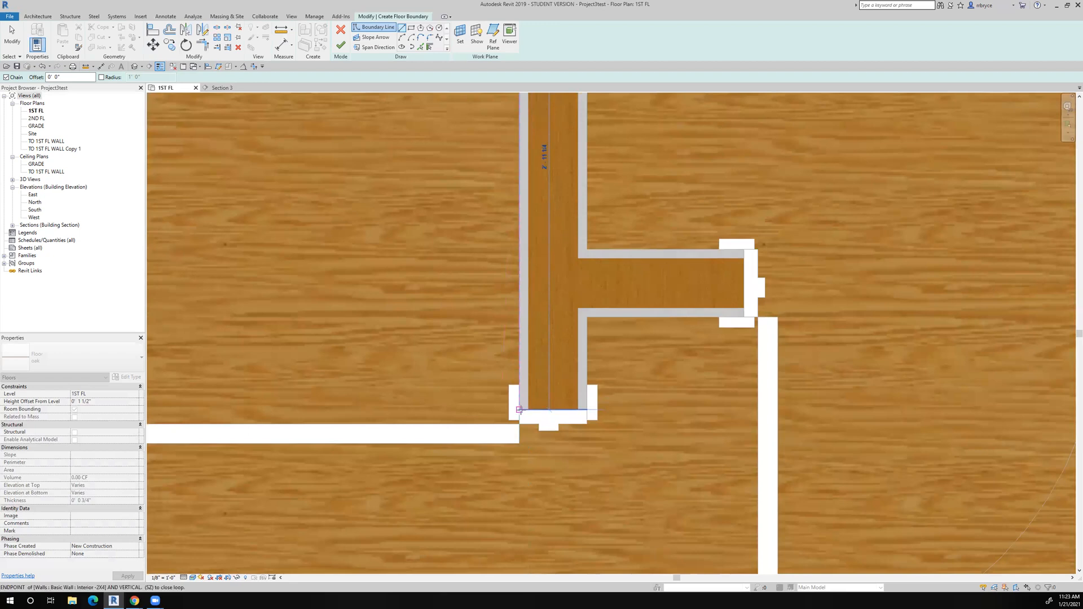
{"action": "left_click", "coordinate": [579, 417]}
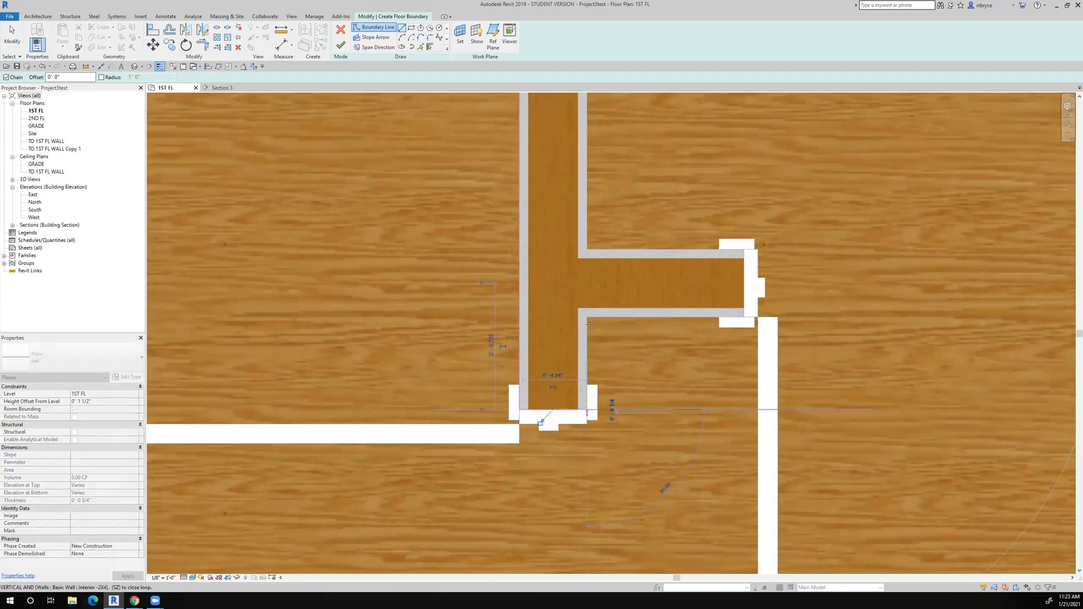
{"action": "left_click", "coordinate": [588, 317]}
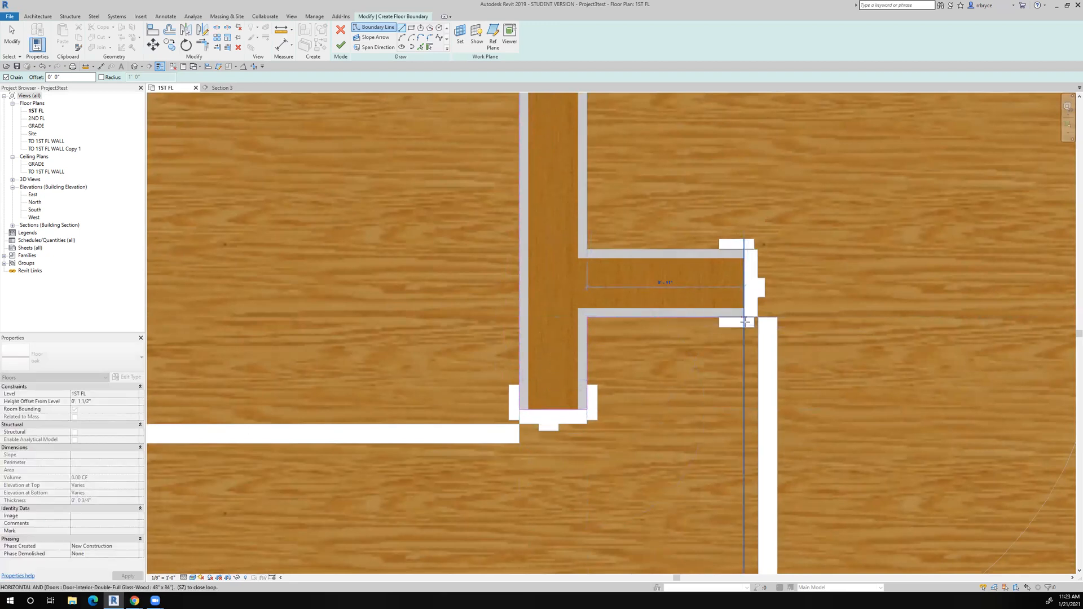
{"action": "left_click", "coordinate": [744, 318]}
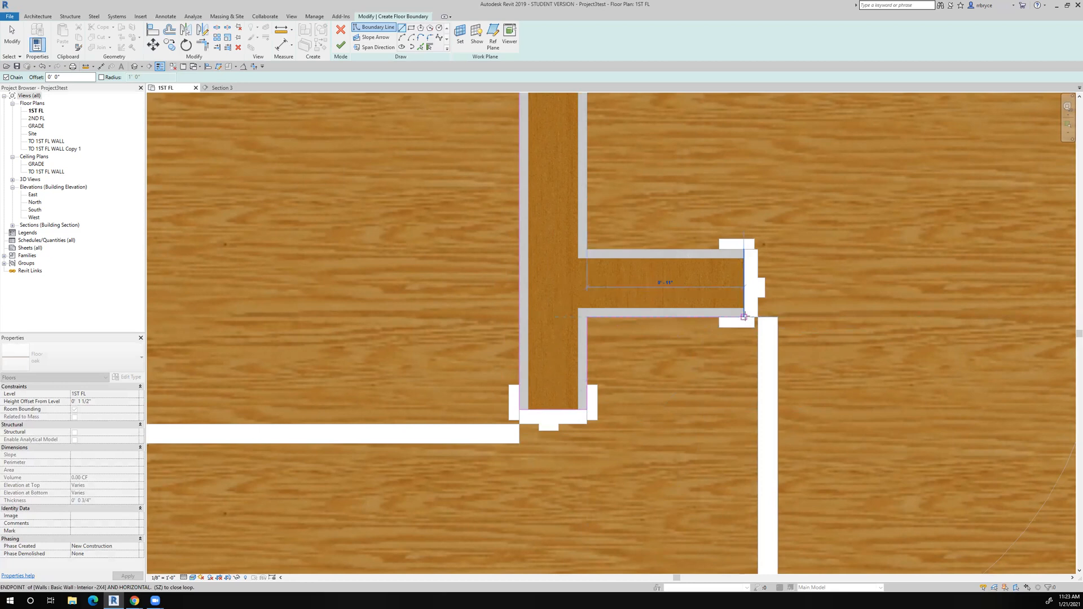
{"action": "left_click", "coordinate": [744, 249]}
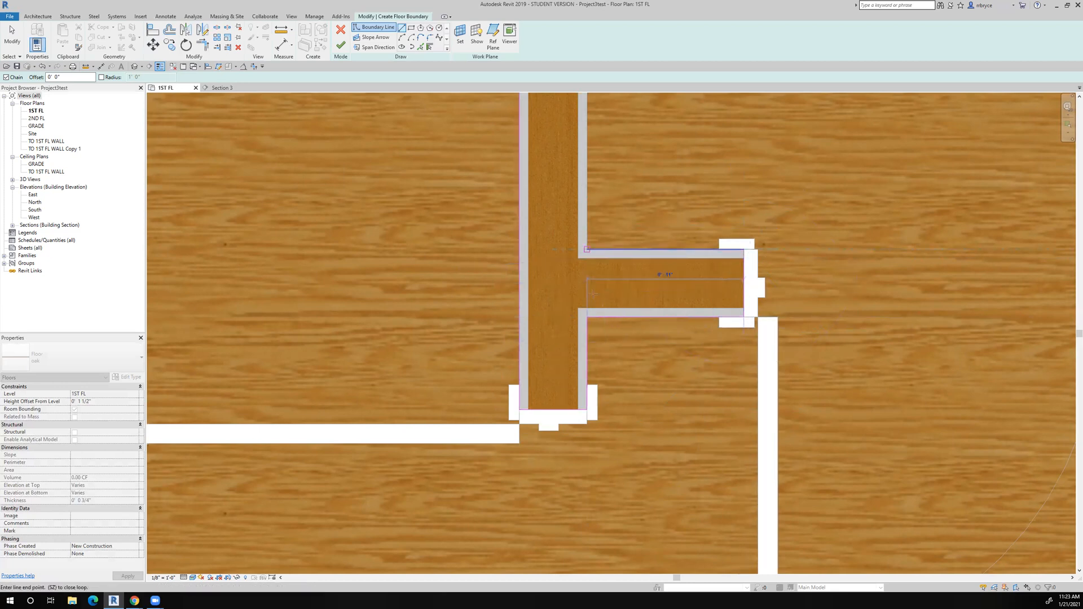
{"action": "left_click", "coordinate": [588, 249]}
Trace the boundary around the closet's inside wall faces and across the end of its right wall stub.
{"action": "scroll", "coordinate": [587, 254], "scroll_direction": "down", "scroll_amount": 5}
{"action": "scroll", "coordinate": [567, 259], "scroll_direction": "up", "scroll_amount": 3}
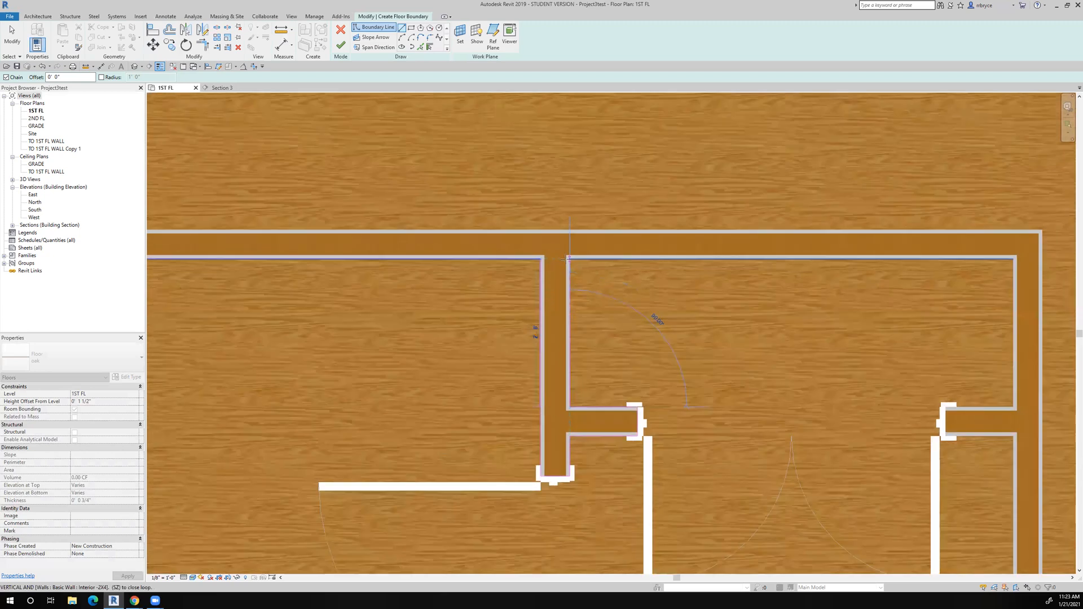
{"action": "left_click", "coordinate": [569, 259]}
{"action": "scroll", "coordinate": [675, 268], "scroll_direction": "down", "scroll_amount": 3}
{"action": "scroll", "coordinate": [537, 163], "scroll_direction": "up", "scroll_amount": 1}
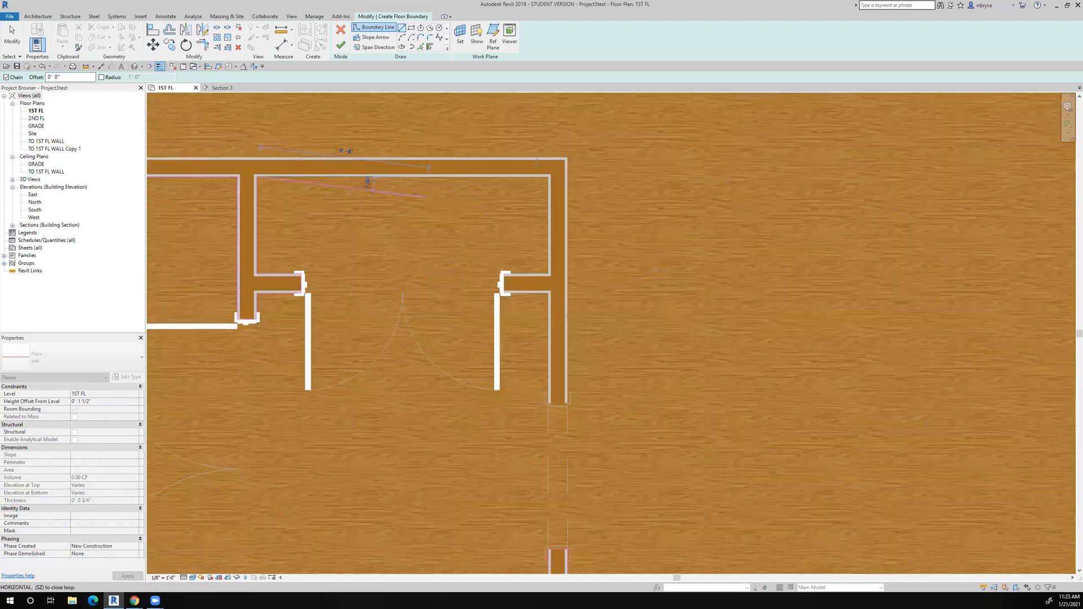
{"action": "scroll", "coordinate": [537, 163], "scroll_direction": "up", "scroll_amount": 3}
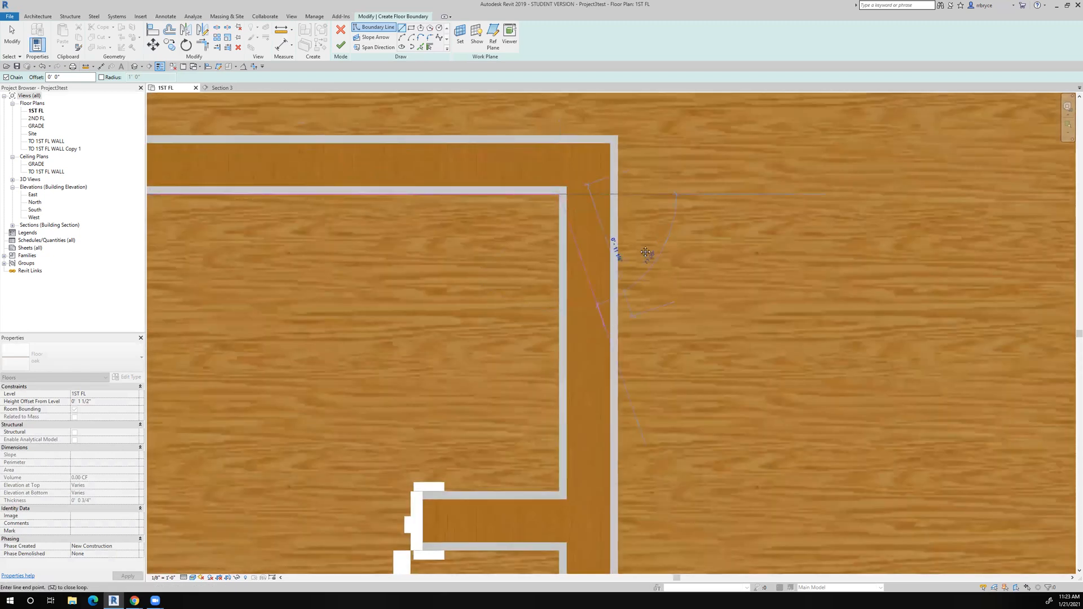
{"action": "middle_click_drag", "start_coordinate": [646, 252], "coordinate": [688, 127]}
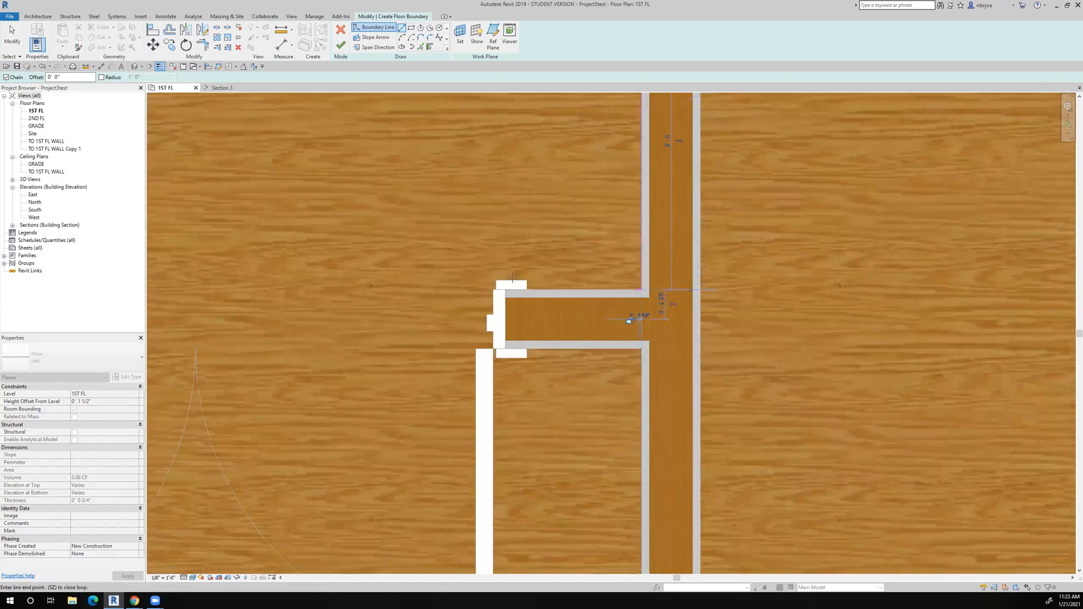
{"action": "left_click", "coordinate": [505, 291]}
{"action": "left_click", "coordinate": [506, 349]}
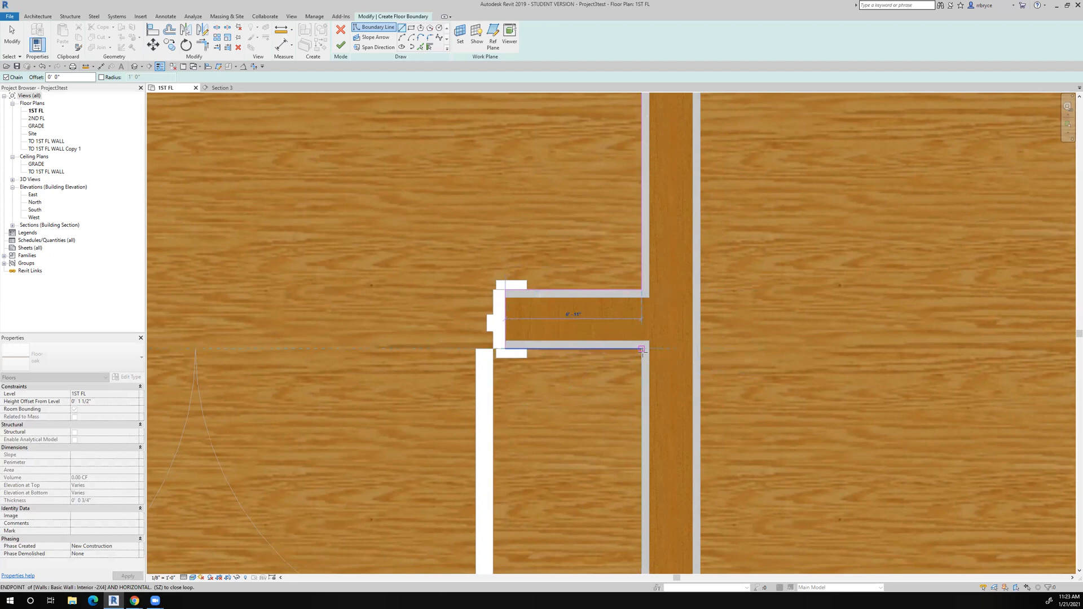
Trace the boundary back along the closet stub's outer face and down the wall to the cased opening.
{"action": "scroll", "coordinate": [625, 421], "scroll_direction": "down", "scroll_amount": 2}
{"action": "middle_click_drag", "start_coordinate": [623, 528], "coordinate": [624, 282]}
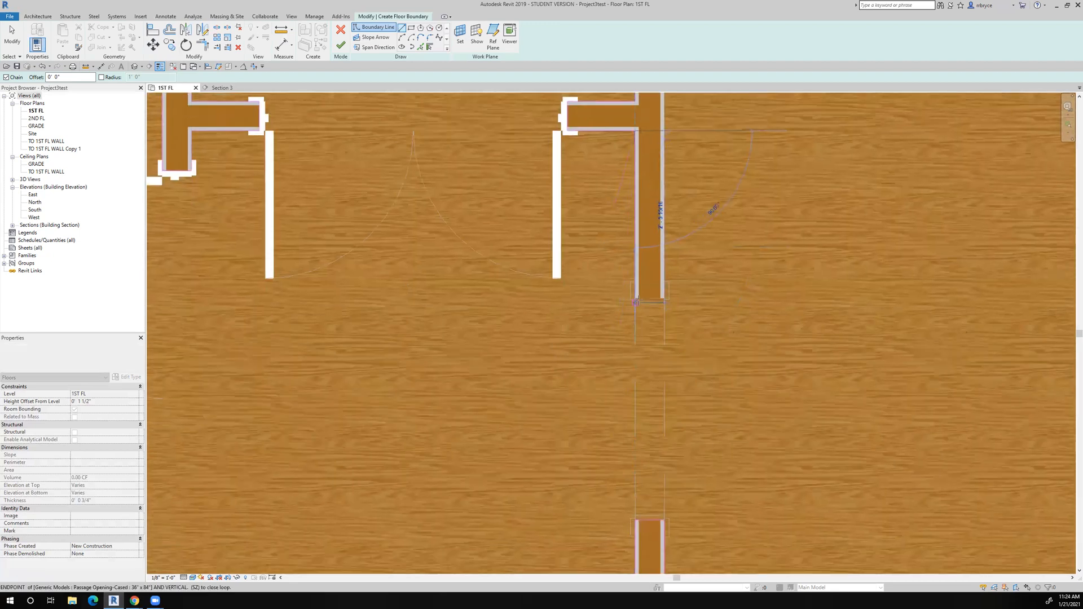
{"action": "scroll", "coordinate": [636, 302], "scroll_direction": "up", "scroll_amount": 4}
{"action": "left_click", "coordinate": [627, 292]}
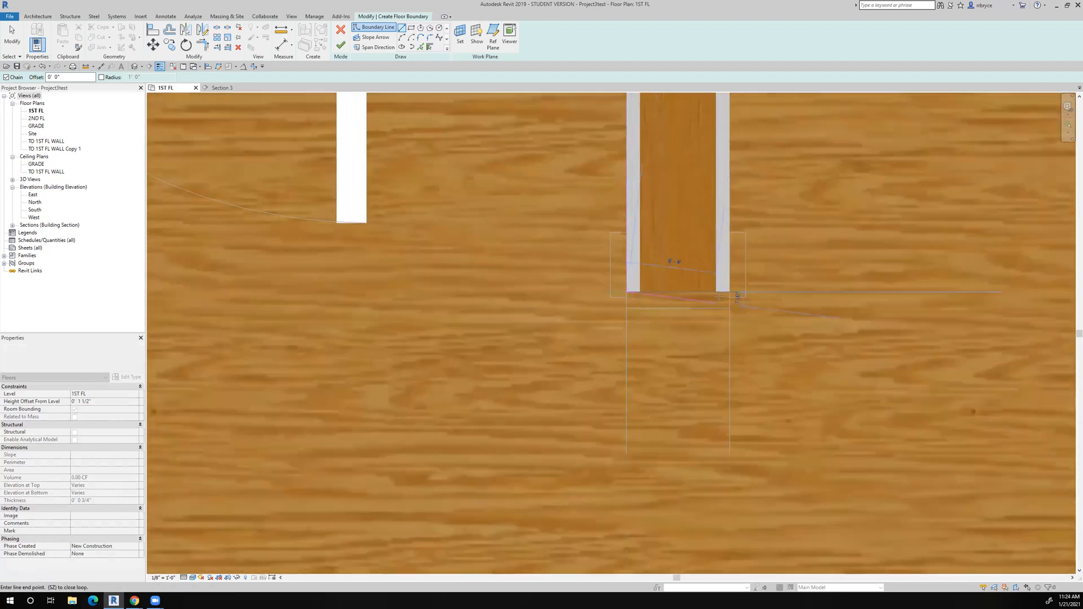
Trace the boundary across the wall end at the cased opening and up the wall's far face to the outer corner.
{"action": "scroll", "coordinate": [724, 300], "scroll_direction": "down", "scroll_amount": 6}
{"action": "middle_click_drag", "start_coordinate": [725, 300], "coordinate": [740, 445]}
{"action": "scroll", "coordinate": [754, 218], "scroll_direction": "up", "scroll_amount": 3}
{"action": "left_click", "coordinate": [719, 246]}
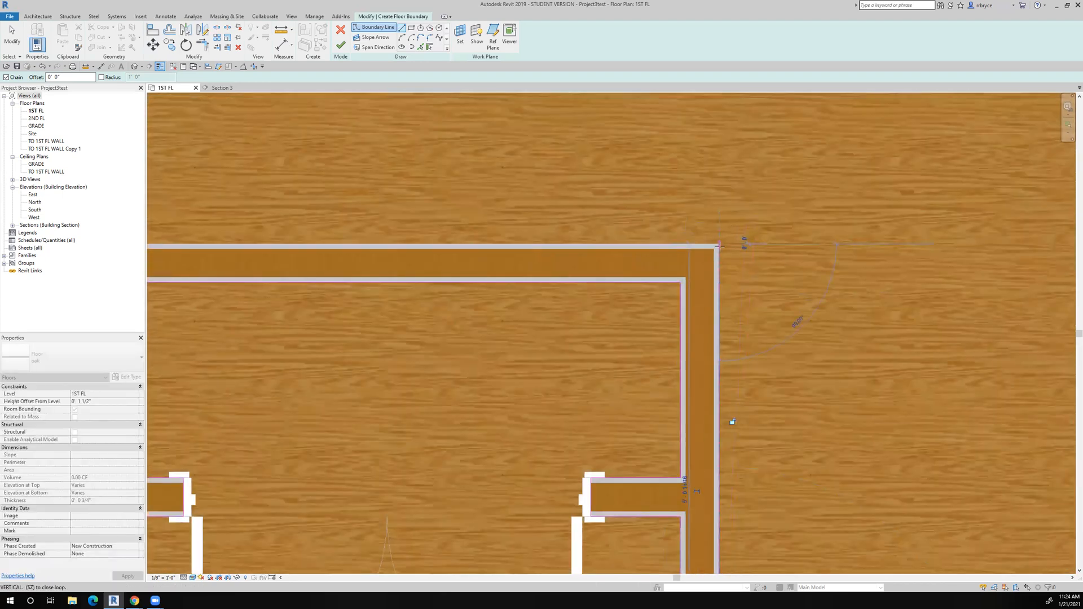
Trace the boundary along the hallway's lower wall face to the outer corner near the tiled rooms.
{"action": "scroll", "coordinate": [716, 249], "scroll_direction": "down", "scroll_amount": 5}
{"action": "middle_click_drag", "start_coordinate": [592, 254], "coordinate": [806, 226]}
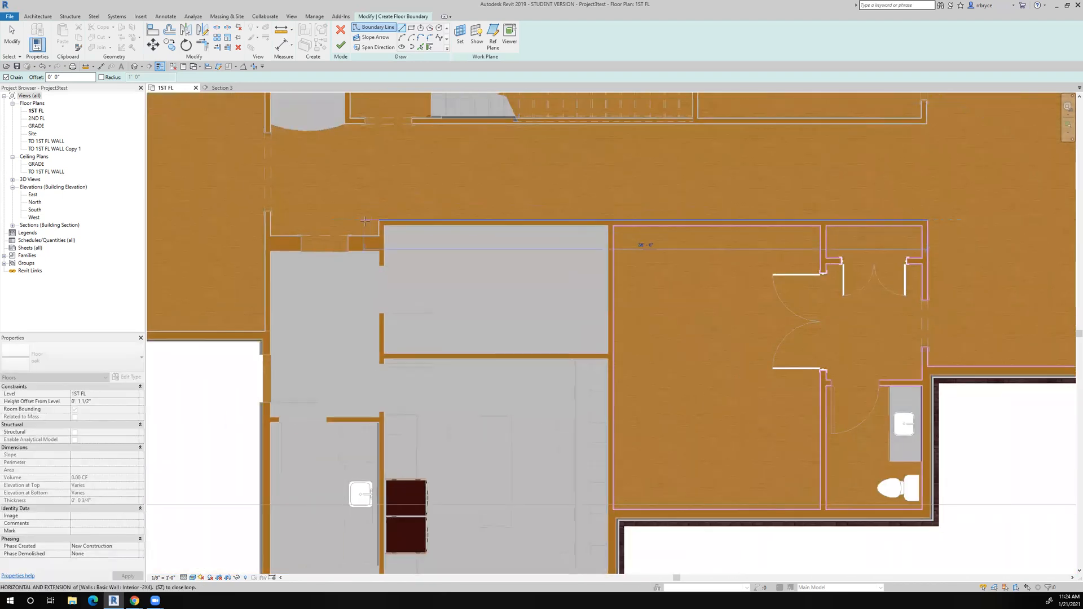
{"action": "scroll", "coordinate": [383, 220], "scroll_direction": "up", "scroll_amount": 5}
{"action": "left_click", "coordinate": [450, 216]}
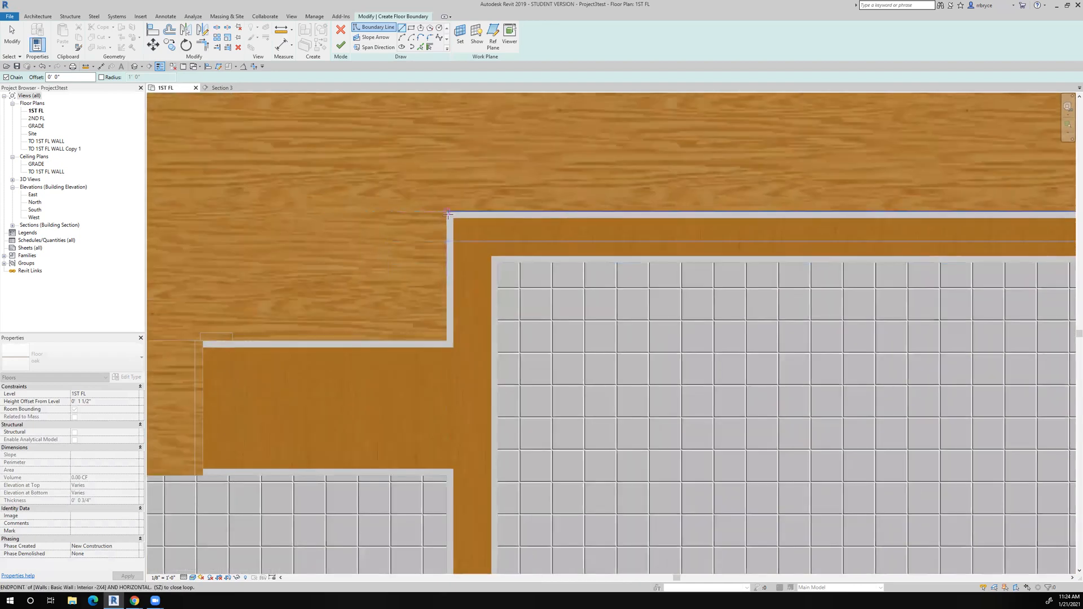
Trace the boundary down the wall return, along the hallway wall to the cased opening, and down its near jamb to the tile edge.
{"action": "left_click", "coordinate": [446, 341]}
{"action": "middle_click_drag", "start_coordinate": [397, 319], "coordinate": [634, 295]}
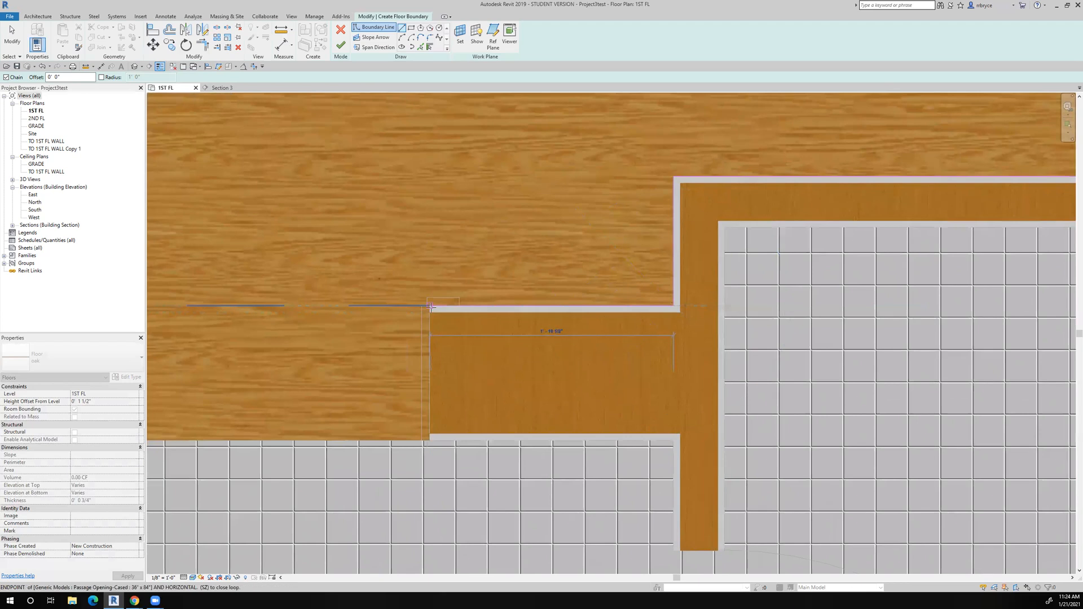
{"action": "left_click", "coordinate": [430, 440]}
{"action": "scroll", "coordinate": [414, 419], "scroll_direction": "down", "scroll_amount": 5}
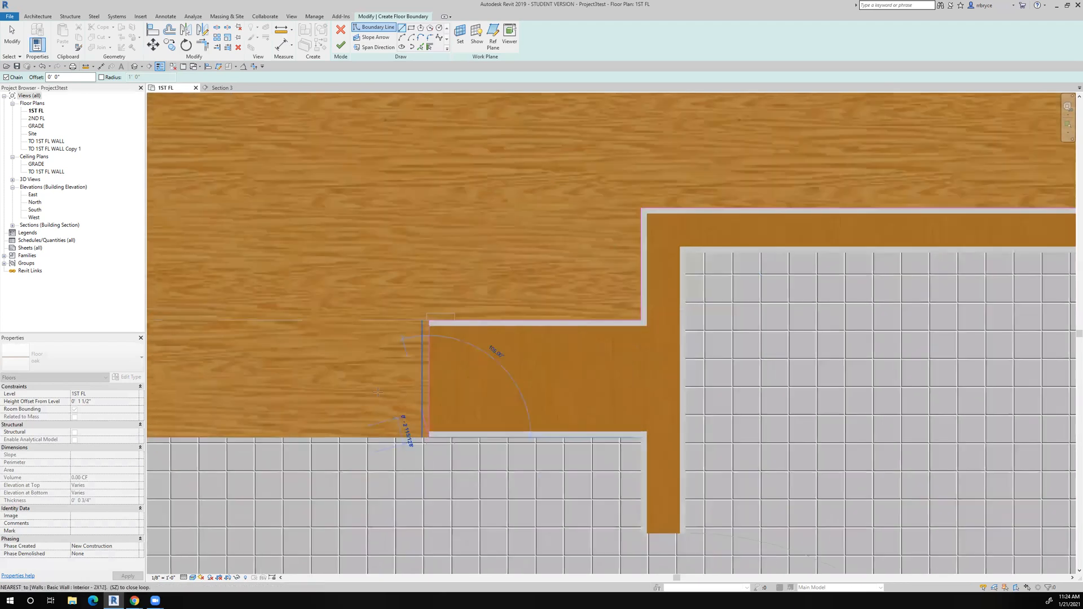
Trace the boundary across the cased opening along the tile edge, up the far jamb, and along the wall face to the inside corner.
{"action": "middle_click_drag", "start_coordinate": [338, 386], "coordinate": [523, 372]}
{"action": "scroll", "coordinate": [463, 389], "scroll_direction": "up", "scroll_amount": 4}
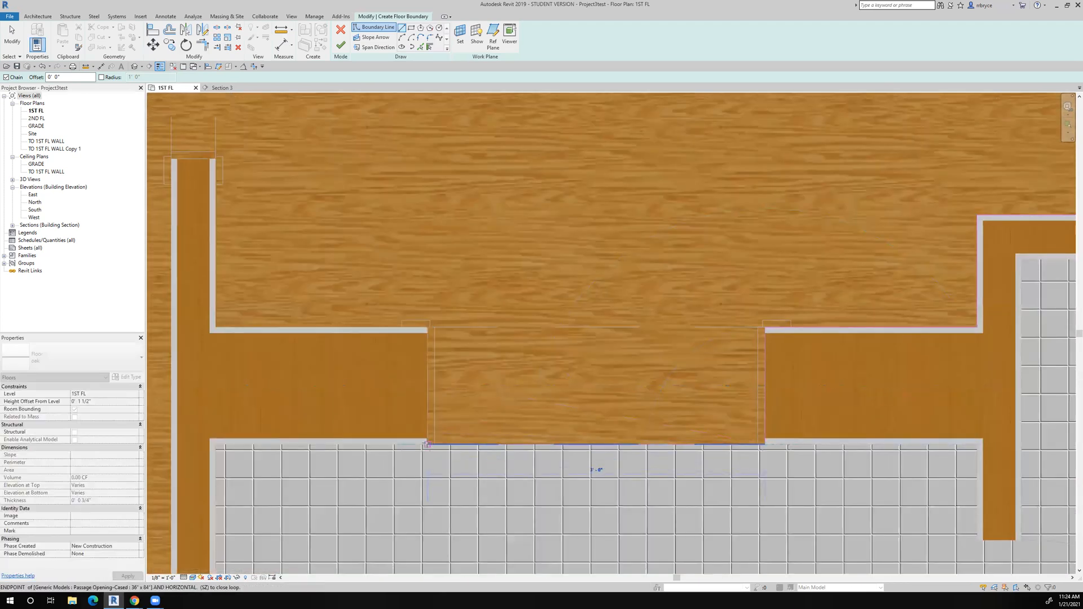
{"action": "left_click", "coordinate": [248, 322]}
{"action": "left_click", "coordinate": [214, 328]}
{"action": "scroll", "coordinate": [225, 333], "scroll_direction": "down", "scroll_amount": 6}
{"action": "middle_click_drag", "start_coordinate": [231, 284], "coordinate": [317, 340]}
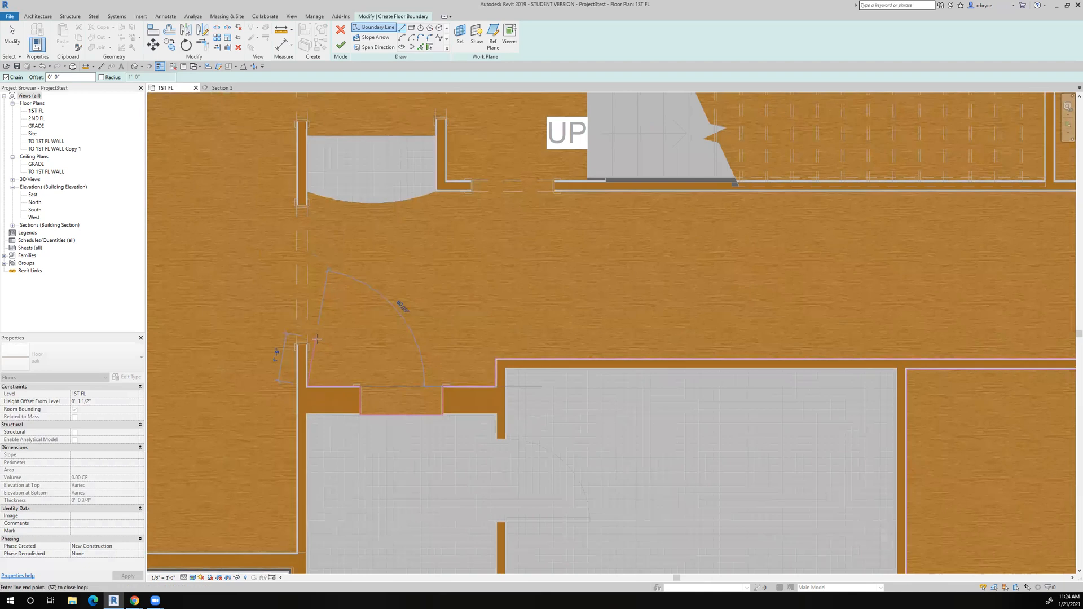
Trace the boundary up the wall face to the 60-inch cased opening and across the wall end to its far face.
{"action": "scroll", "coordinate": [316, 339], "scroll_direction": "up", "scroll_amount": 8}
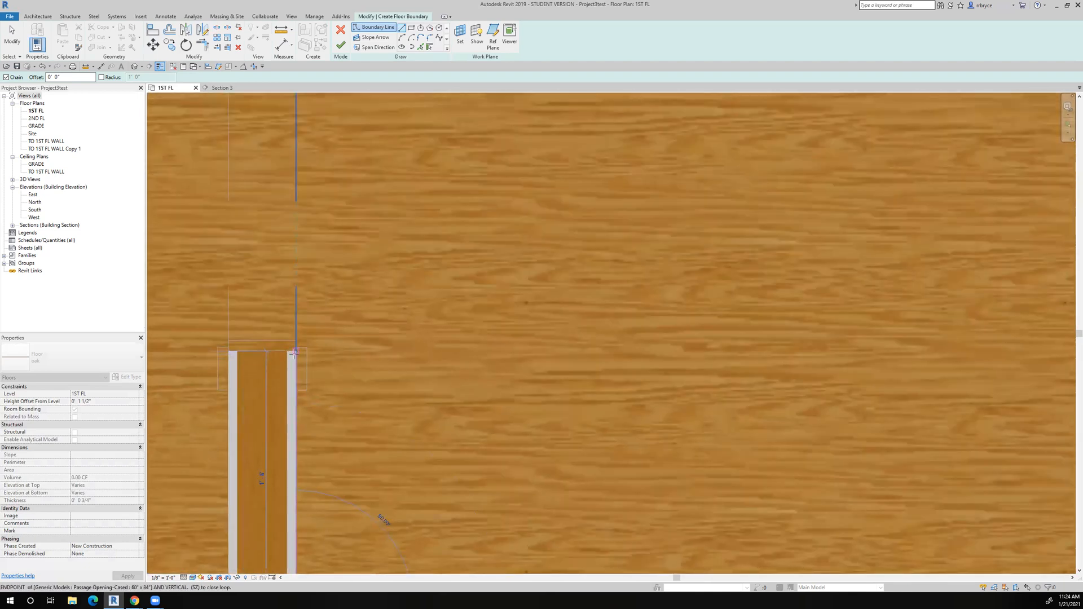
{"action": "scroll", "coordinate": [293, 353], "scroll_direction": "up", "scroll_amount": 2}
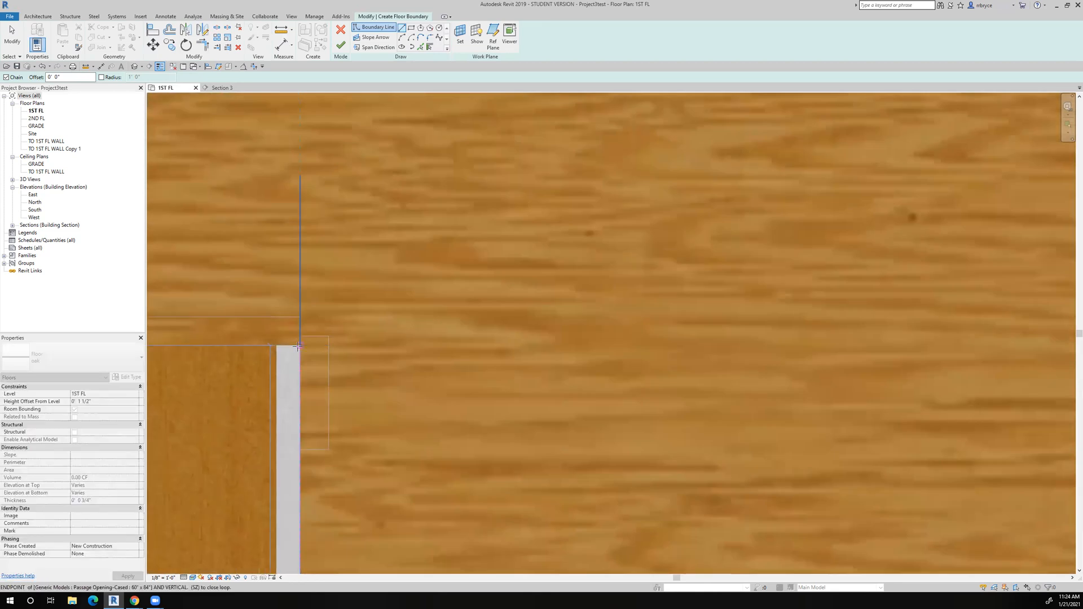
{"action": "scroll", "coordinate": [296, 348], "scroll_direction": "down", "scroll_amount": 2}
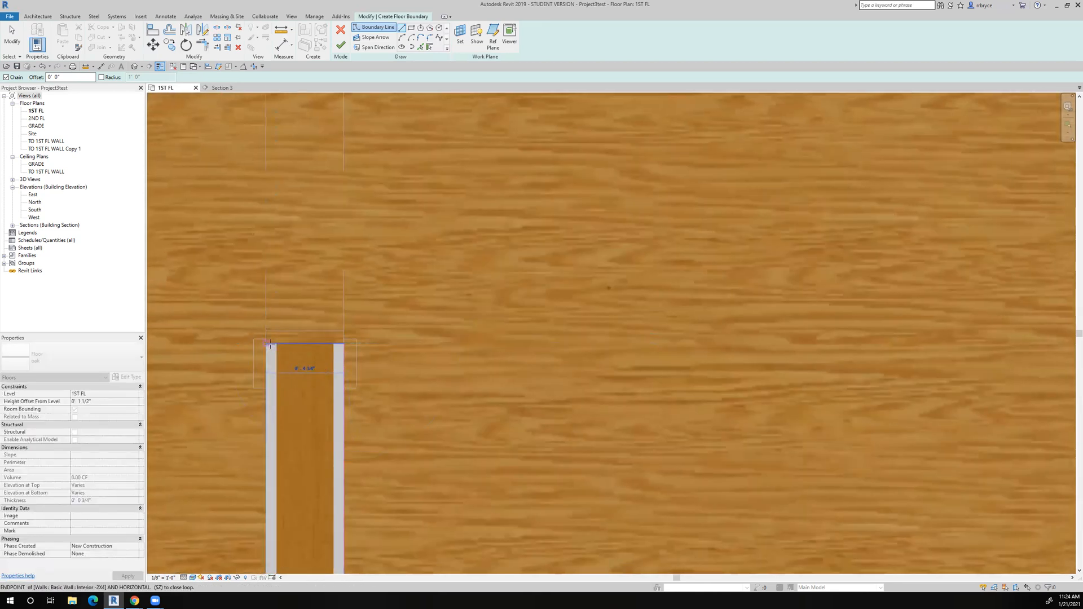
{"action": "left_click", "coordinate": [268, 344]}
{"action": "scroll", "coordinate": [269, 345], "scroll_direction": "down", "scroll_amount": 4}
{"action": "middle_click_drag", "start_coordinate": [278, 239], "coordinate": [288, 326]}
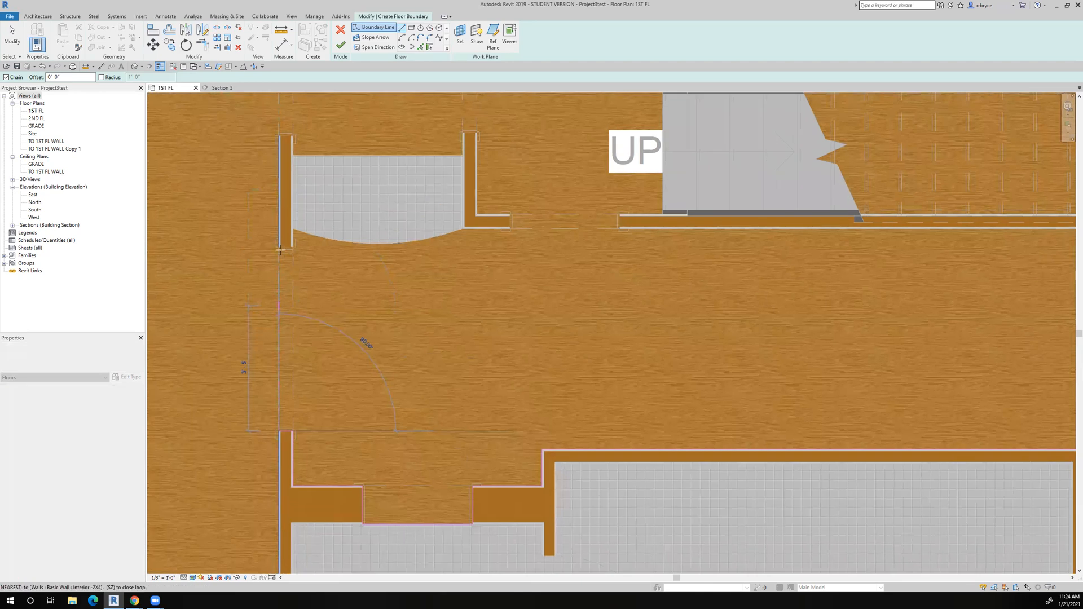
Trace the boundary up through the 60-inch cased opening and across the next wall's end to its inner face.
{"action": "scroll", "coordinate": [282, 243], "scroll_direction": "up", "scroll_amount": 3}
{"action": "scroll", "coordinate": [278, 241], "scroll_direction": "up", "scroll_amount": 3}
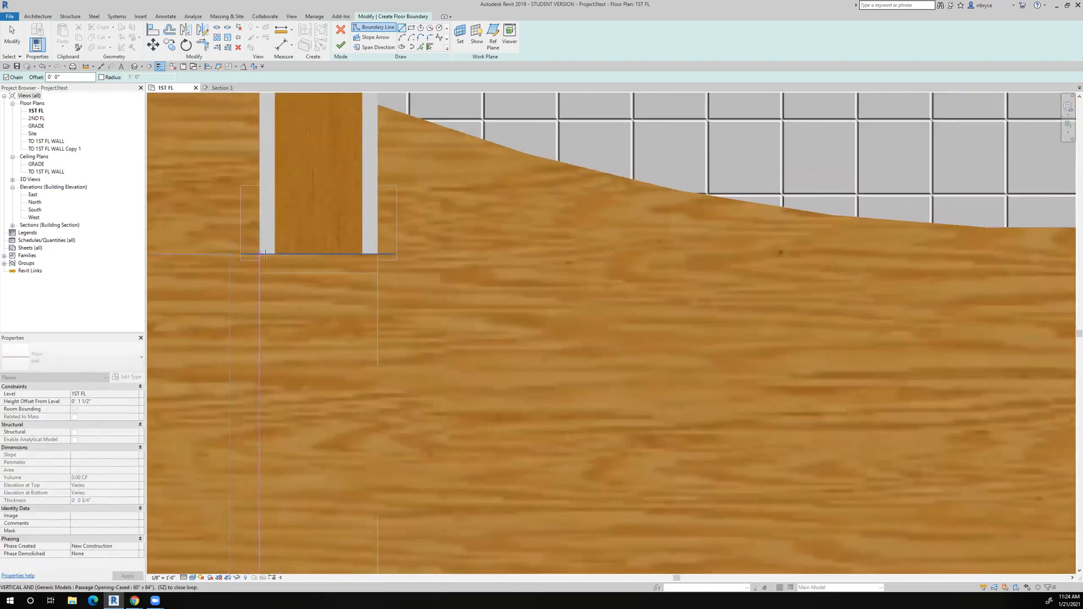
{"action": "left_click", "coordinate": [377, 254]}
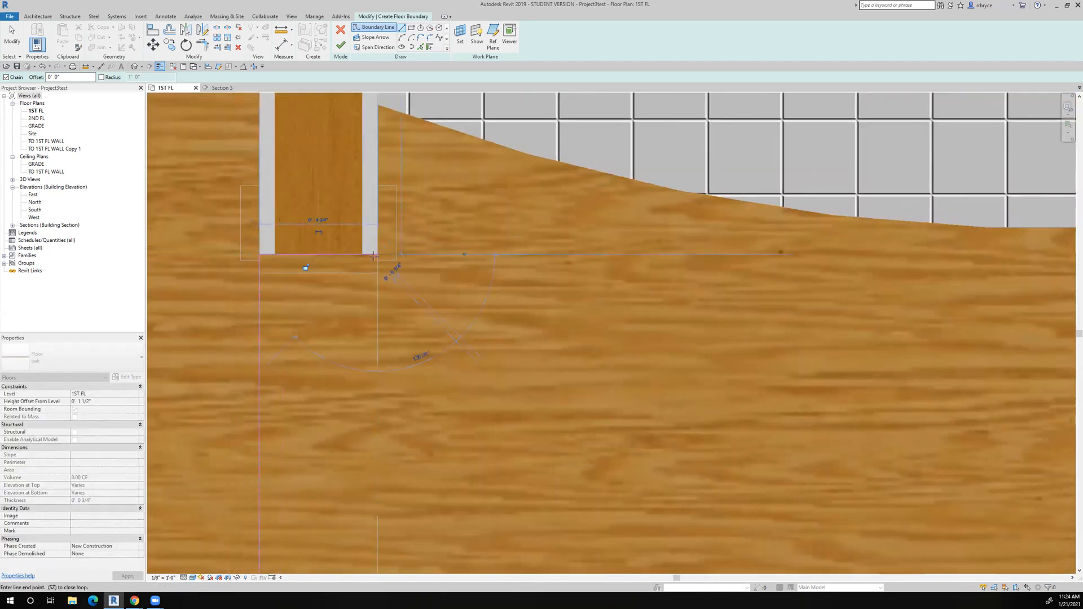
{"action": "scroll", "coordinate": [377, 251], "scroll_direction": "down", "scroll_amount": 3}
{"action": "scroll", "coordinate": [377, 248], "scroll_direction": "down", "scroll_amount": 5}
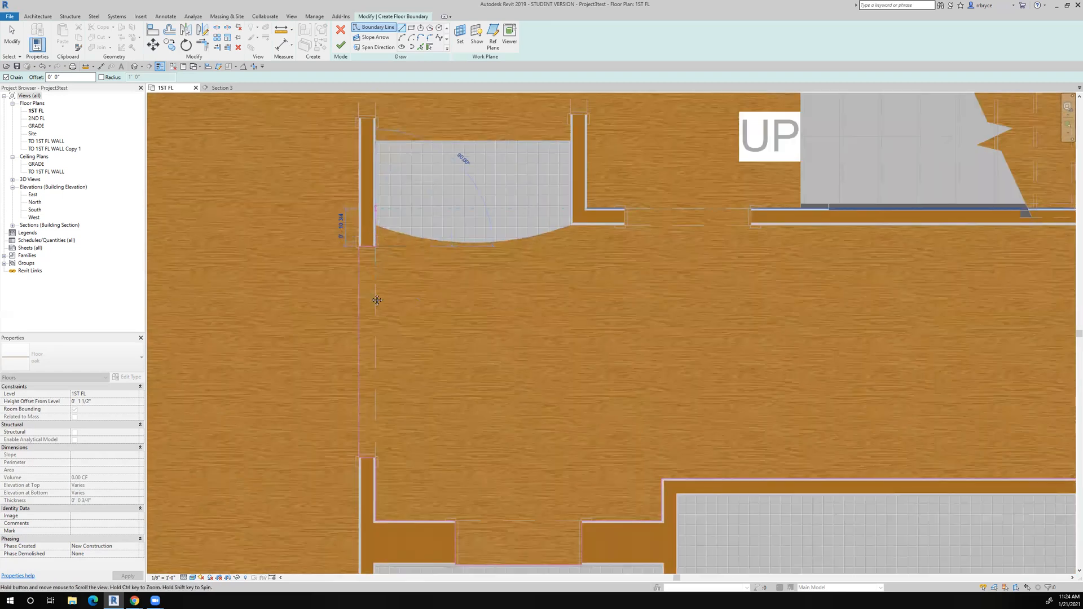
{"action": "middle_click_drag", "start_coordinate": [369, 207], "coordinate": [370, 296]}
Trace the boundary up the wall's inner face past the curved tile area and across its upper end to the far face.
{"action": "scroll", "coordinate": [364, 220], "scroll_direction": "up", "scroll_amount": 3}
{"action": "scroll", "coordinate": [362, 215], "scroll_direction": "down", "scroll_amount": 3}
{"action": "scroll", "coordinate": [358, 209], "scroll_direction": "up", "scroll_amount": 3}
{"action": "scroll", "coordinate": [358, 209], "scroll_direction": "up", "scroll_amount": 3}
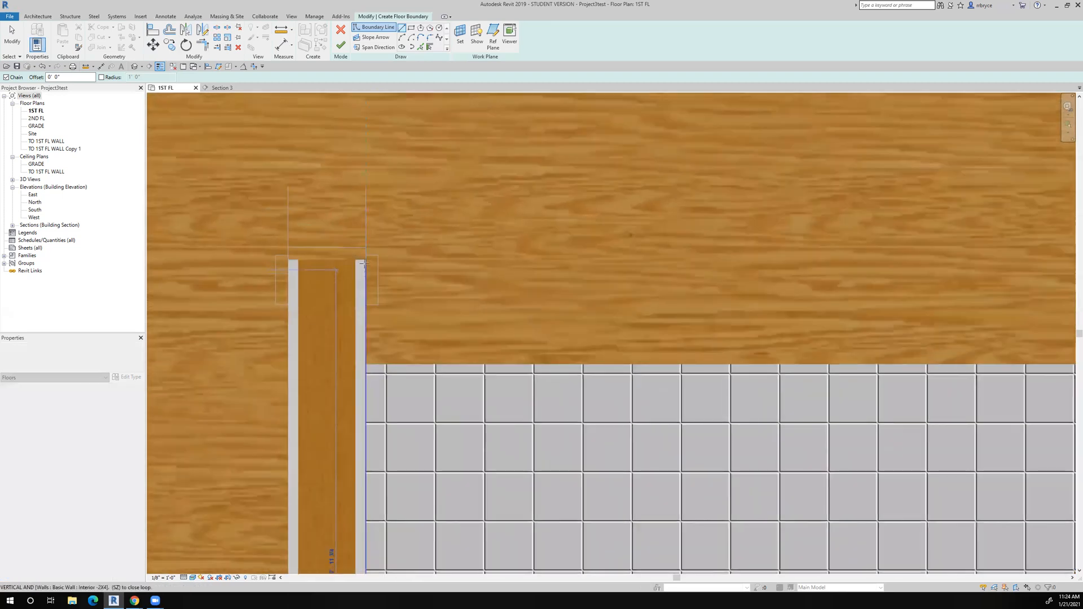
{"action": "left_click", "coordinate": [288, 260]}
Close the boundary loop by tracing up through the last opening to the starting wall end, and leave the line tool.
{"action": "scroll", "coordinate": [290, 263], "scroll_direction": "down", "scroll_amount": 1}
{"action": "middle_click_drag", "start_coordinate": [322, 330], "coordinate": [358, 470]}
{"action": "scroll", "coordinate": [358, 470], "scroll_direction": "down", "scroll_amount": 4}
{"action": "scroll", "coordinate": [342, 230], "scroll_direction": "up", "scroll_amount": 3}
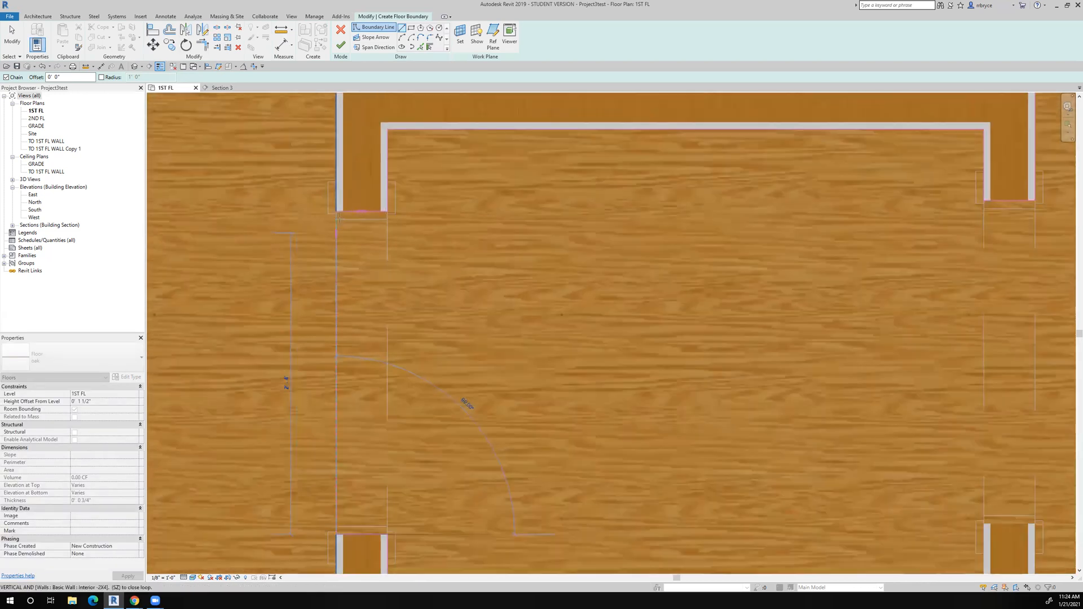
{"action": "left_click", "coordinate": [338, 210]}
{"action": "scroll", "coordinate": [338, 210], "scroll_direction": "down", "scroll_amount": 10}
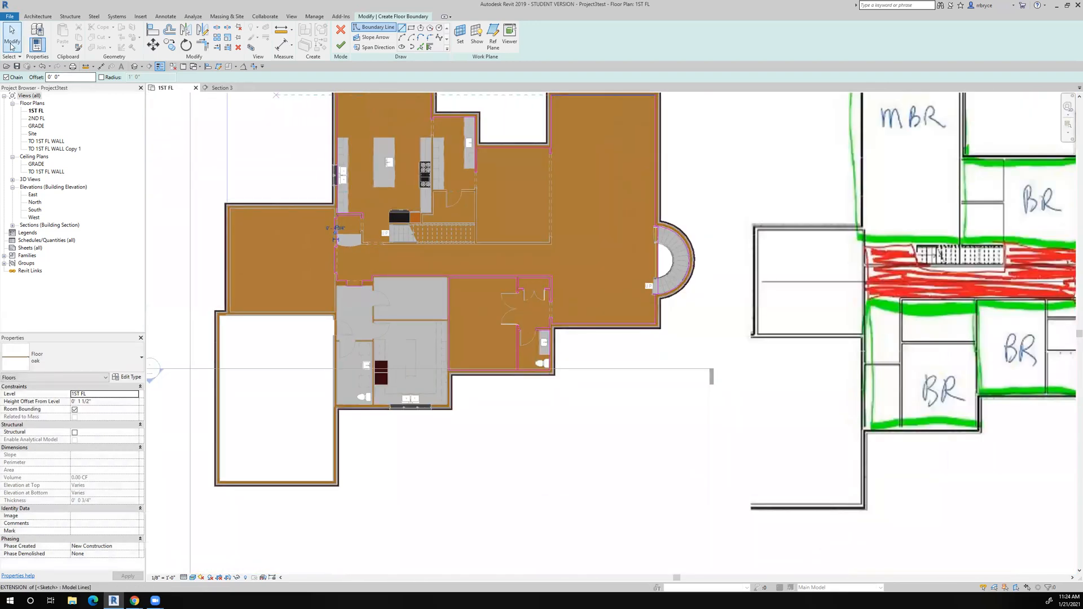
{"action": "left_click", "coordinate": [11, 45]}
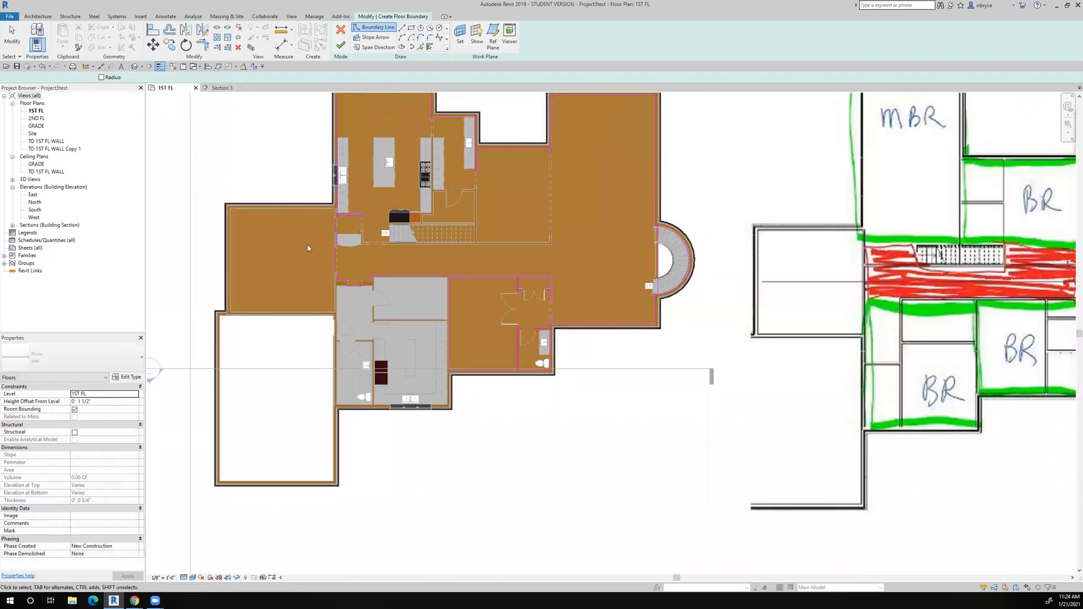
Temporarily isolate the sketch line category so only the floor boundary is shown.
{"action": "scroll", "coordinate": [330, 259], "scroll_direction": "up", "scroll_amount": 2}
{"action": "middle_click_drag", "start_coordinate": [366, 304], "coordinate": [363, 162]}
{"action": "left_click", "coordinate": [237, 578]}
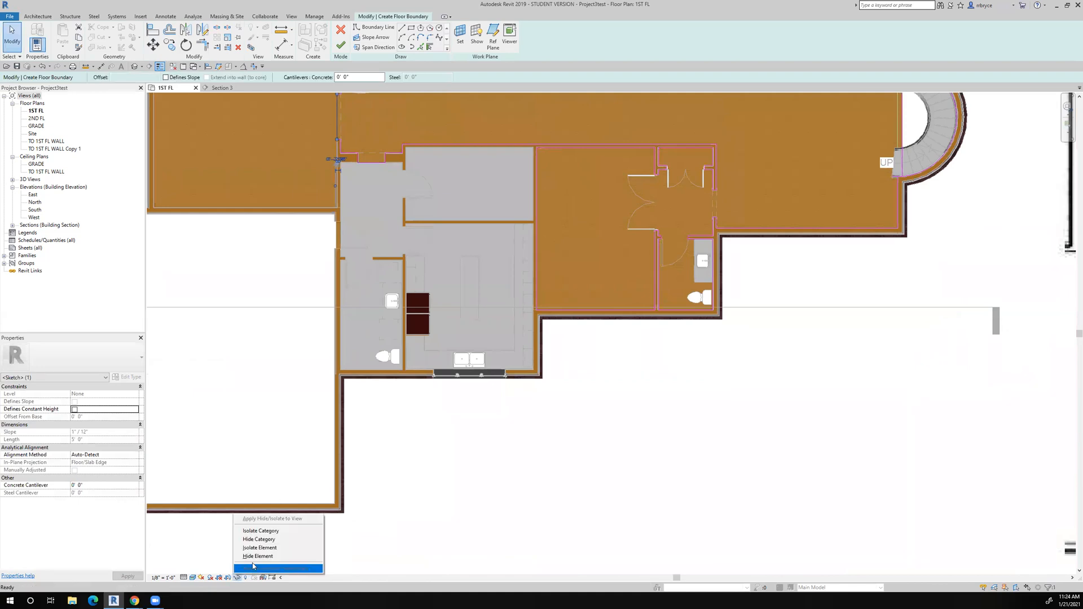
{"action": "left_click", "coordinate": [259, 532]}
{"action": "left_click", "coordinate": [407, 472]}
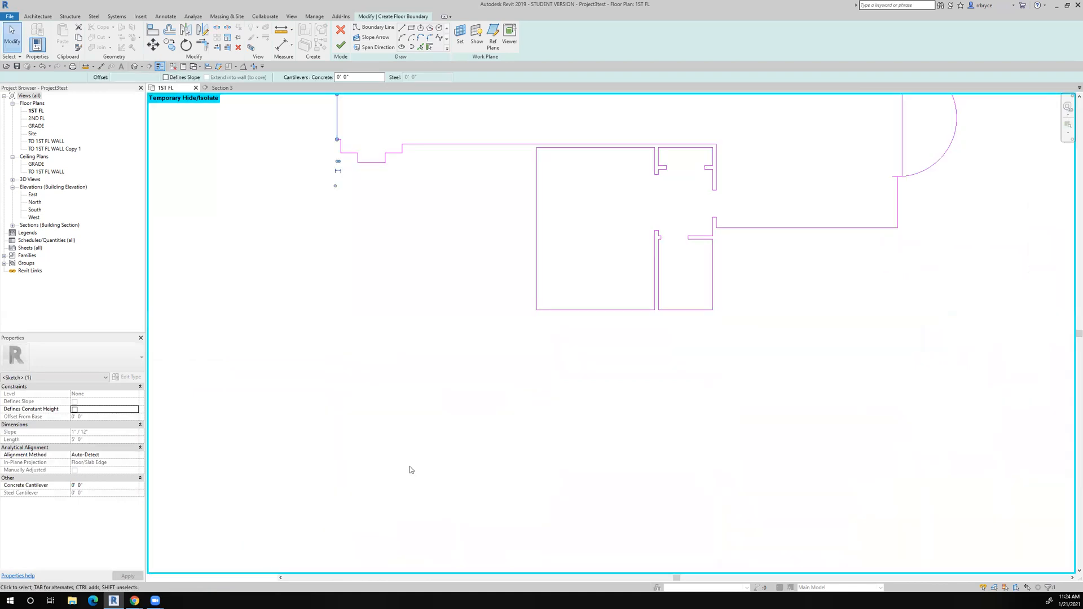
Trim the boundary lines into corners where the vertical lines meet the arc at the curved stair's lower end.
{"action": "scroll", "coordinate": [410, 470], "scroll_direction": "down", "scroll_amount": 3}
{"action": "scroll", "coordinate": [629, 323], "scroll_direction": "up", "scroll_amount": 4}
{"action": "scroll", "coordinate": [607, 405], "scroll_direction": "up", "scroll_amount": 2}
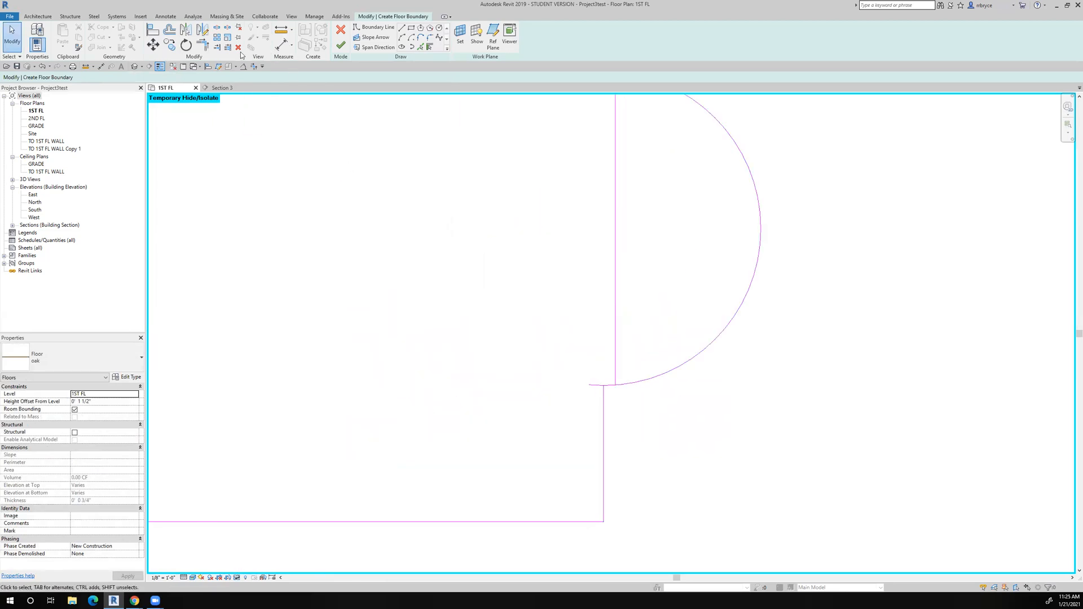
{"action": "scroll", "coordinate": [615, 384], "scroll_direction": "up", "scroll_amount": 2}
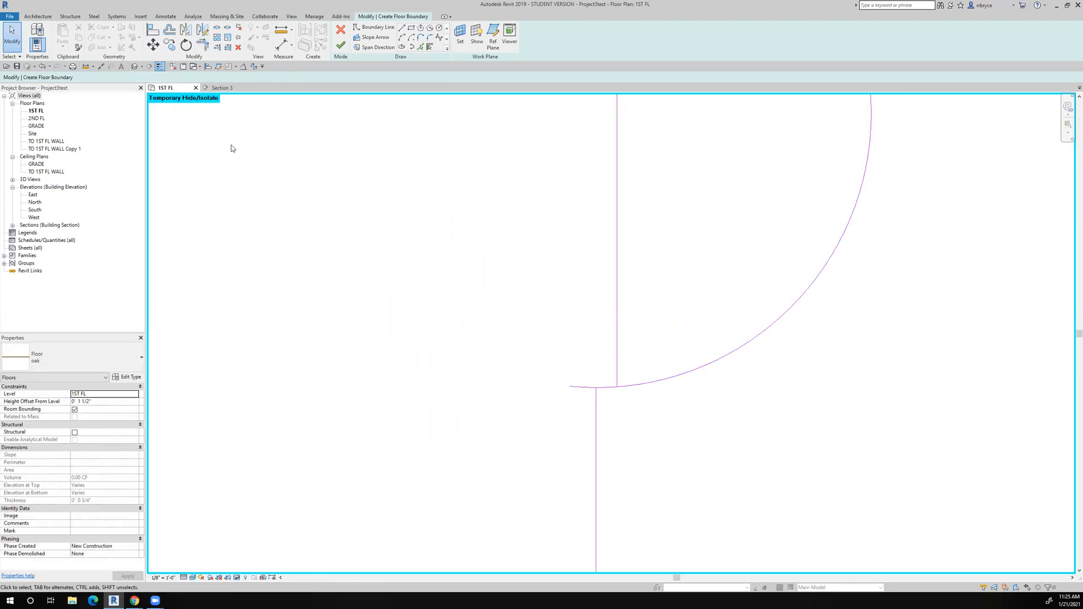
{"action": "left_click", "coordinate": [199, 49]}
{"action": "left_click", "coordinate": [616, 386]}
{"action": "left_click", "coordinate": [604, 386]}
{"action": "left_click", "coordinate": [595, 407]}
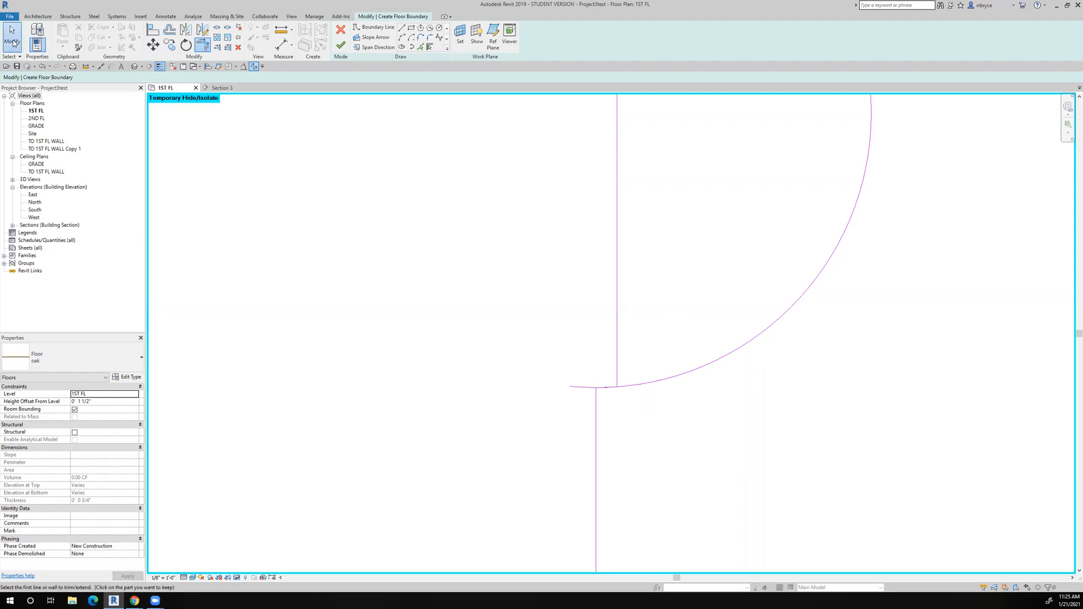
Delete the large redundant arc that follows the curved stair from the boundary sketch.
{"action": "scroll", "coordinate": [619, 392], "scroll_direction": "up", "scroll_amount": 5}
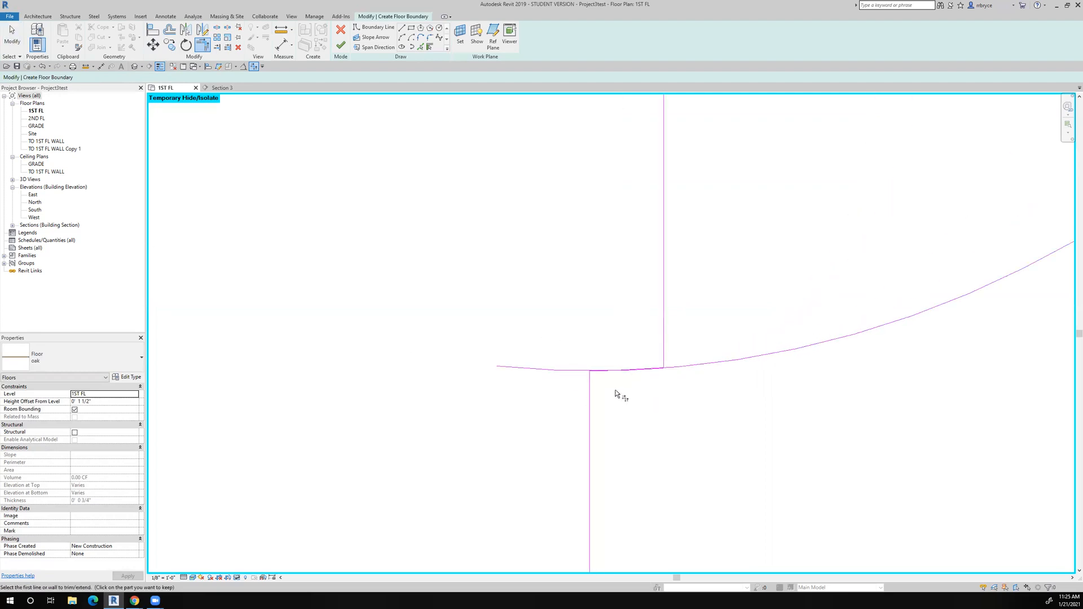
{"action": "scroll", "coordinate": [621, 392], "scroll_direction": "down", "scroll_amount": 3}
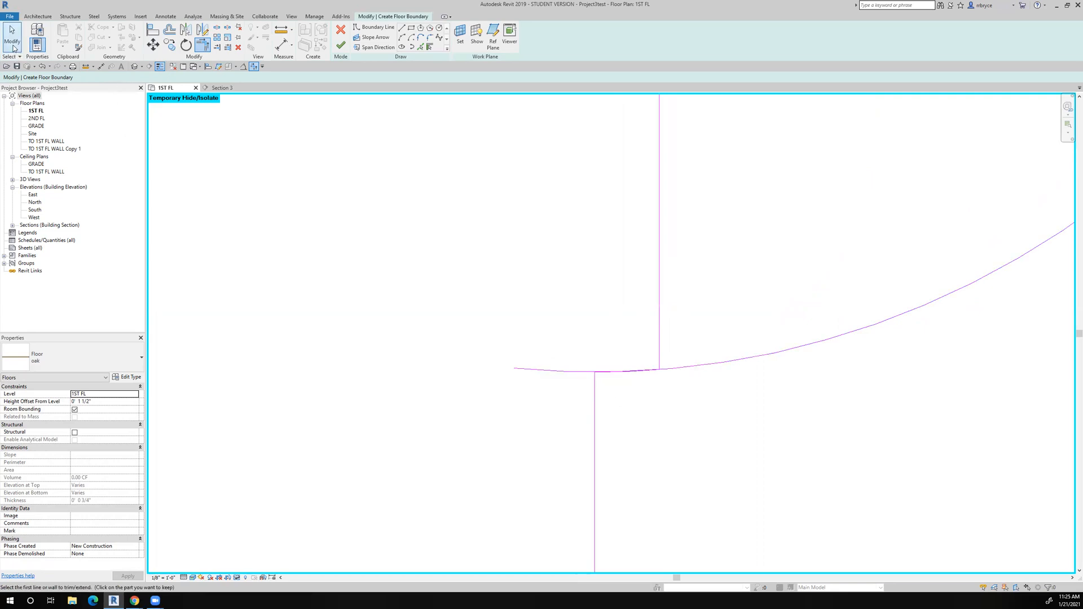
{"action": "left_click", "coordinate": [706, 365]}
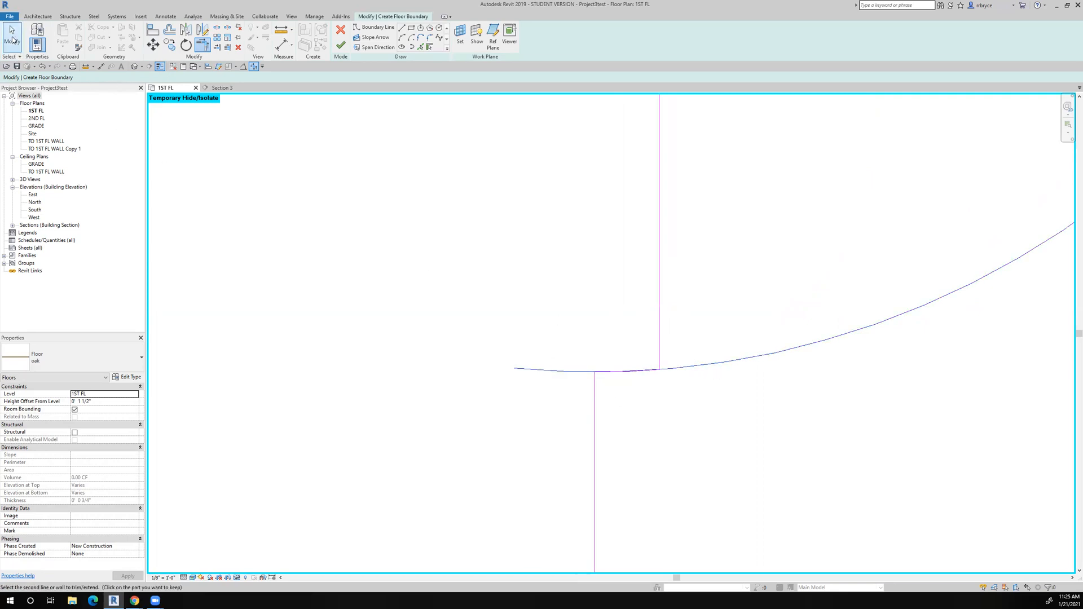
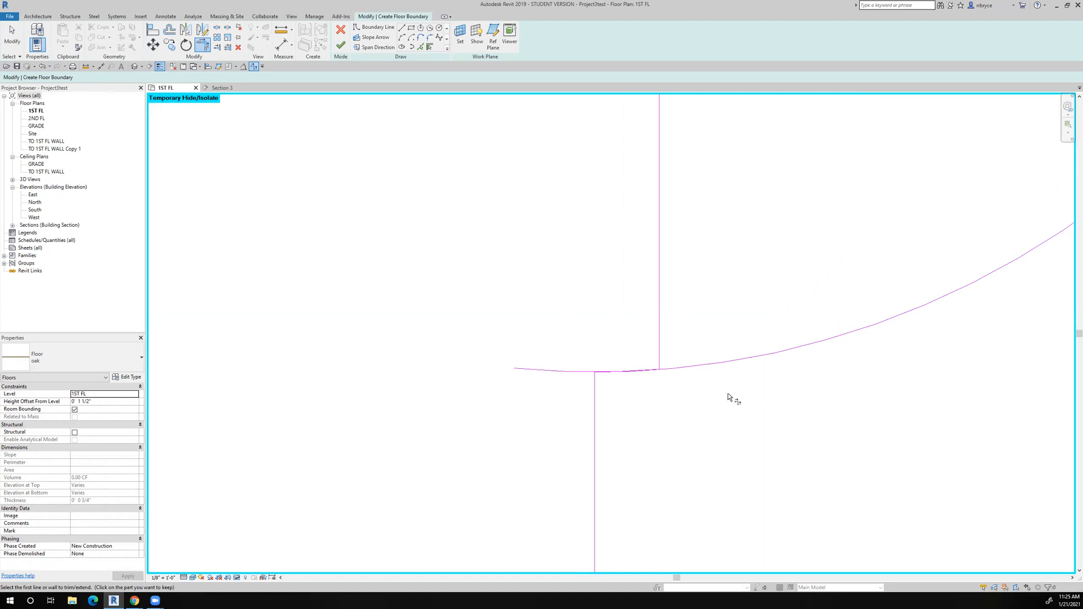
{"action": "key", "text": "Escape"}
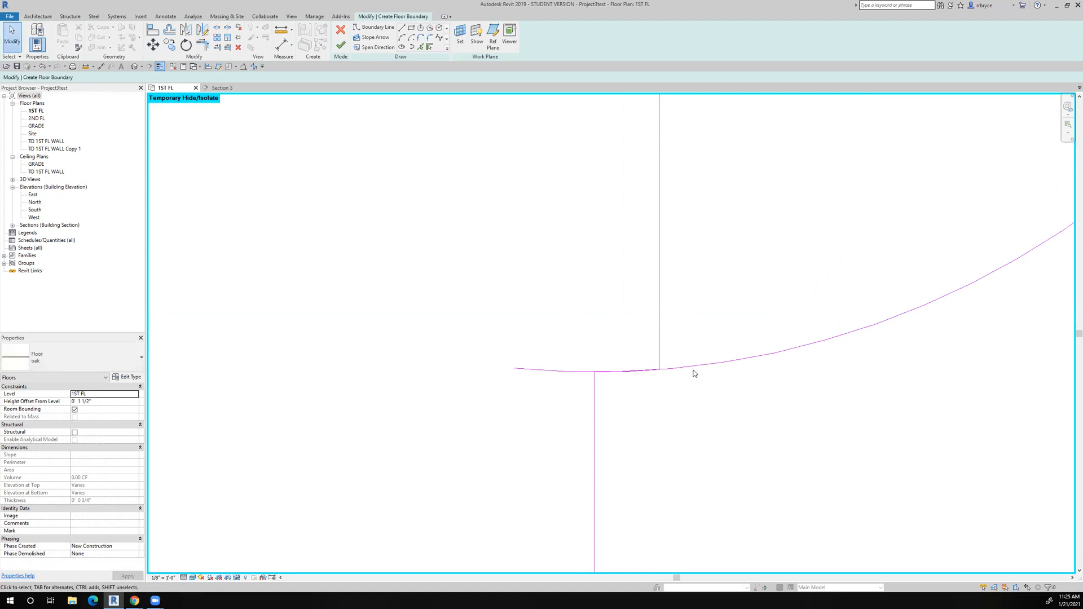
{"action": "left_click", "coordinate": [695, 367]}
{"action": "key", "text": "Delete"}
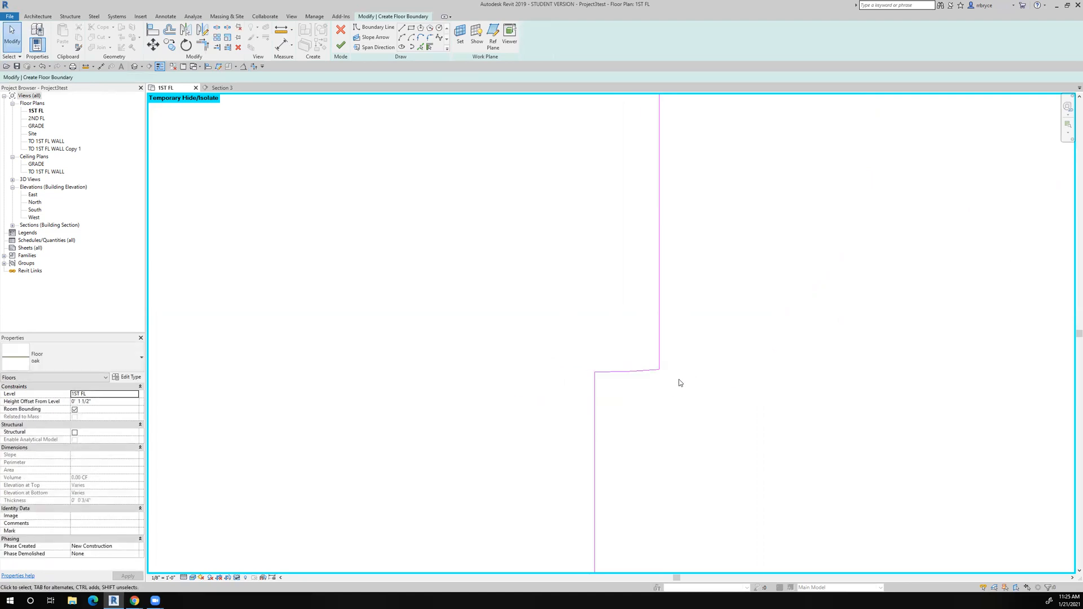
{"action": "scroll", "coordinate": [651, 399], "scroll_direction": "down", "scroll_amount": 4}
{"action": "scroll", "coordinate": [646, 373], "scroll_direction": "up", "scroll_amount": 4}
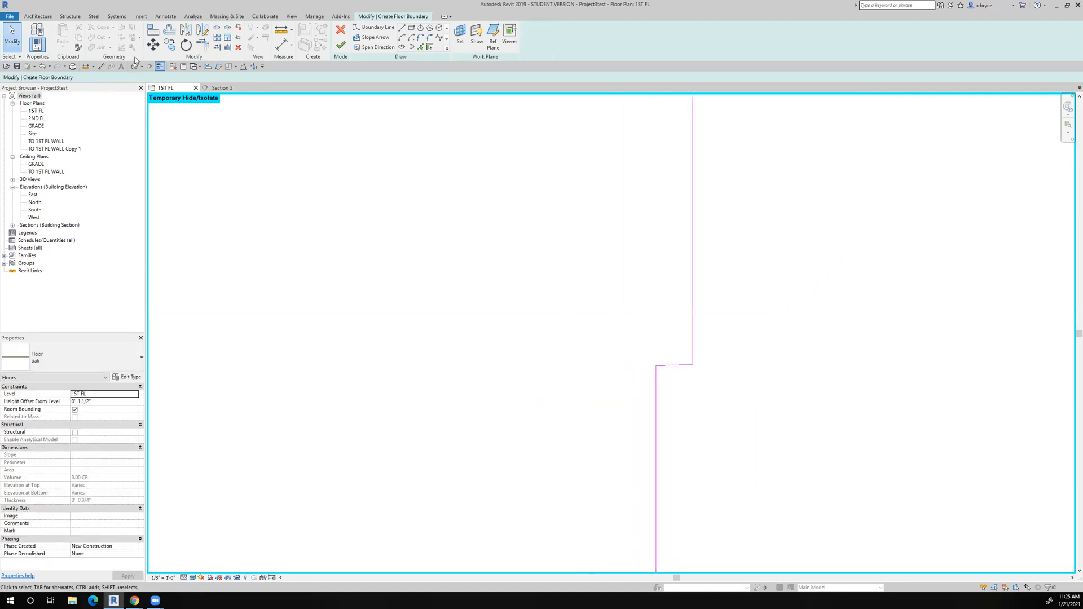
Check the isolated boundary's corners and line ends around the plan for gaps or overlaps, with the Trim tool ready.
{"action": "left_click", "coordinate": [202, 44]}
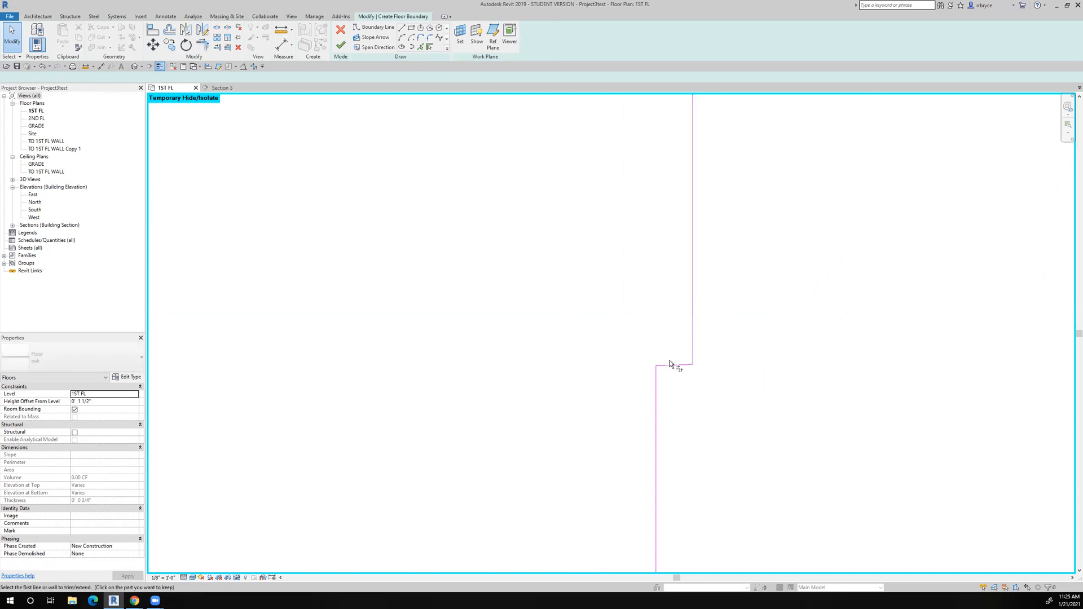
{"action": "scroll", "coordinate": [663, 367], "scroll_direction": "up", "scroll_amount": 5}
{"action": "scroll", "coordinate": [618, 357], "scroll_direction": "down", "scroll_amount": 3}
{"action": "scroll", "coordinate": [612, 360], "scroll_direction": "down", "scroll_amount": 5}
{"action": "middle_click_drag", "start_coordinate": [642, 262], "coordinate": [660, 474]}
{"action": "scroll", "coordinate": [645, 309], "scroll_direction": "up", "scroll_amount": 4}
{"action": "scroll", "coordinate": [620, 367], "scroll_direction": "down", "scroll_amount": 6}
{"action": "scroll", "coordinate": [637, 363], "scroll_direction": "up", "scroll_amount": 3}
{"action": "scroll", "coordinate": [633, 362], "scroll_direction": "up", "scroll_amount": 3}
{"action": "middle_click_drag", "start_coordinate": [523, 395], "coordinate": [578, 322]}
{"action": "key", "text": "t"}
{"action": "key", "text": "r"}
{"action": "scroll", "coordinate": [538, 334], "scroll_direction": "down", "scroll_amount": 3}
{"action": "scroll", "coordinate": [502, 435], "scroll_direction": "up", "scroll_amount": 3}
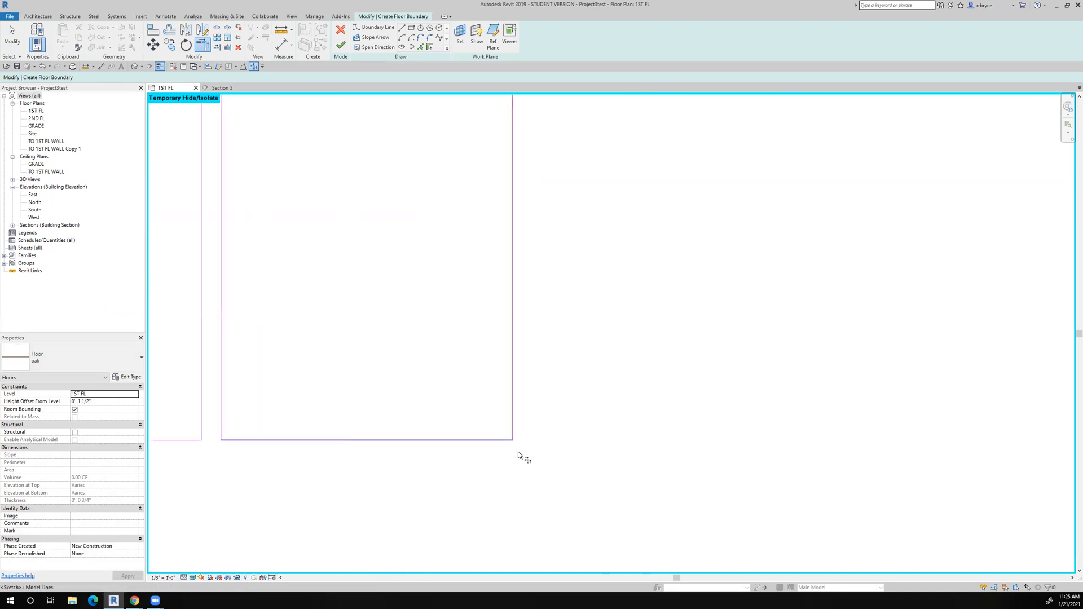
{"action": "scroll", "coordinate": [517, 449], "scroll_direction": "down", "scroll_amount": 5}
{"action": "scroll", "coordinate": [556, 436], "scroll_direction": "down", "scroll_amount": 2}
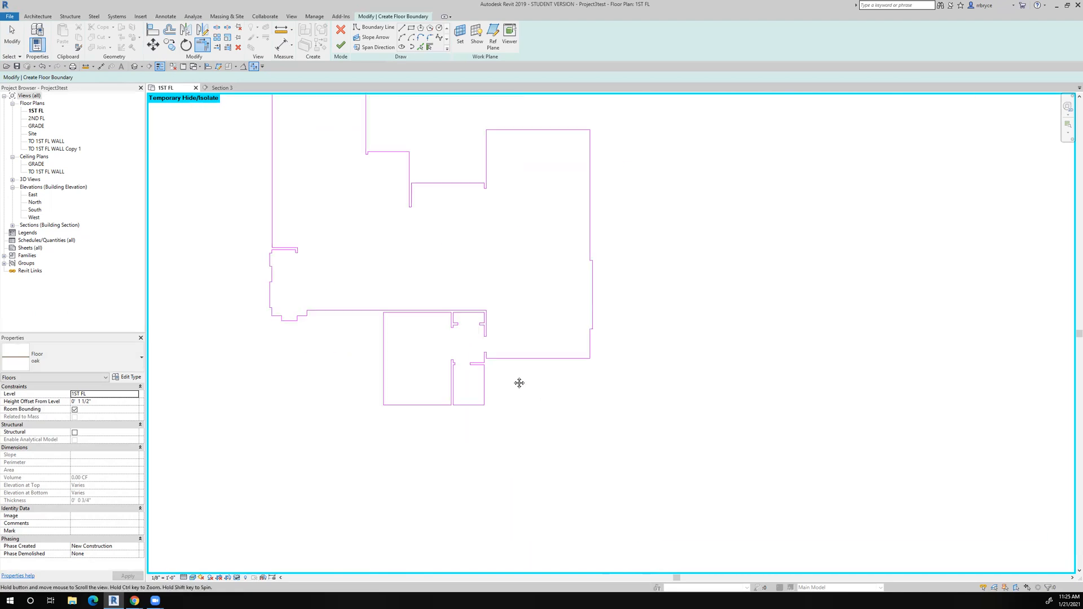
Finish the oak floor sketch, reset the temporary hide/isolate, and deselect the new floor.
{"action": "left_click", "coordinate": [341, 45]}
{"action": "left_click", "coordinate": [237, 578]}
{"action": "left_click", "coordinate": [268, 568]}
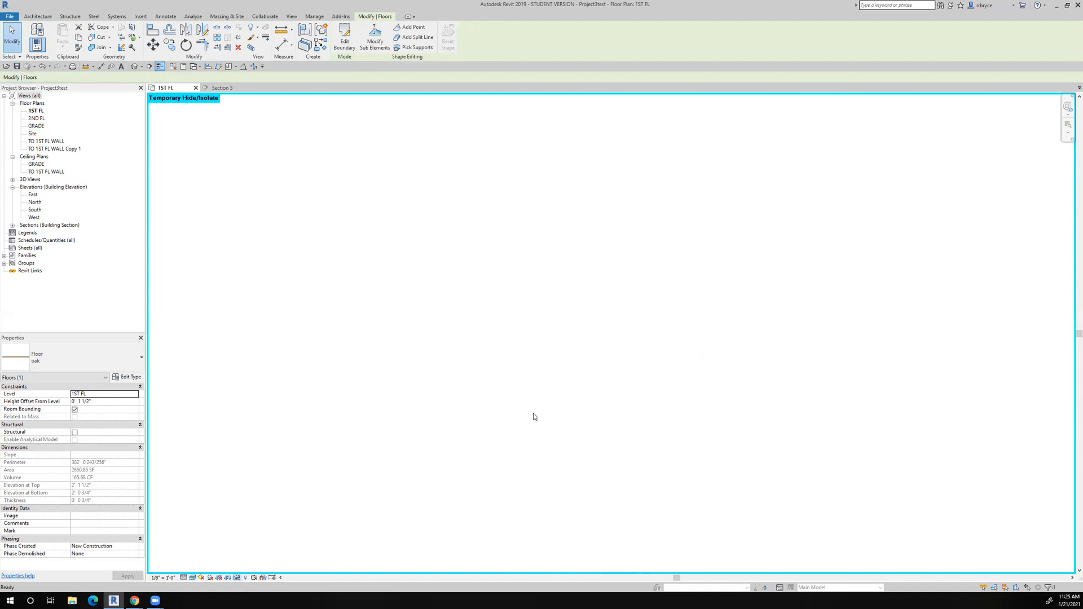
{"action": "left_click", "coordinate": [560, 373]}
{"action": "middle_click_drag", "start_coordinate": [559, 373], "coordinate": [671, 384]}
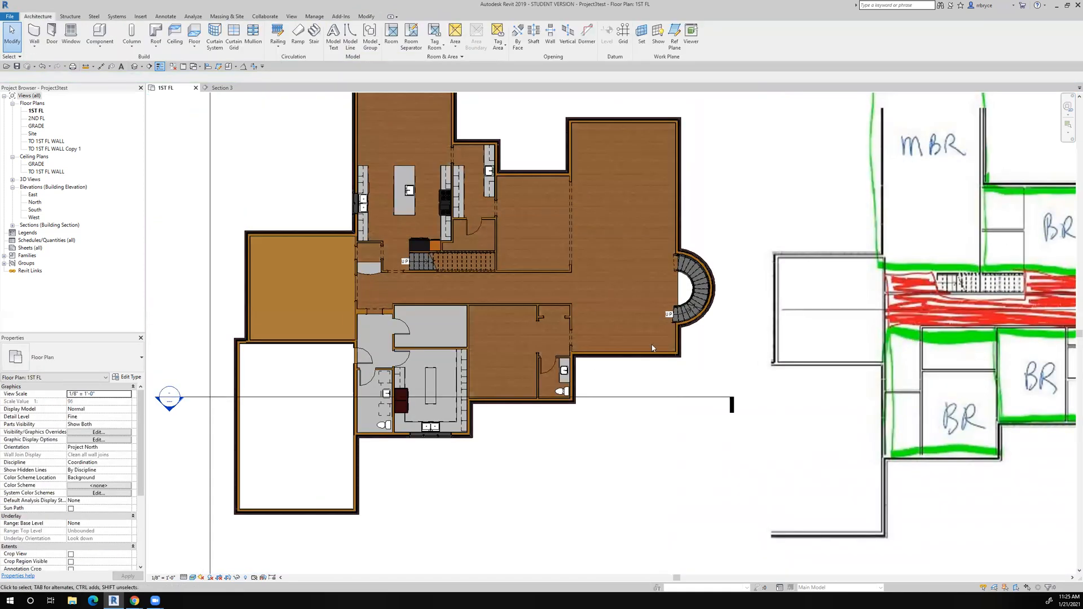
{"action": "scroll", "coordinate": [631, 269], "scroll_direction": "up", "scroll_amount": 3}
{"action": "scroll", "coordinate": [637, 320], "scroll_direction": "down", "scroll_amount": 4}
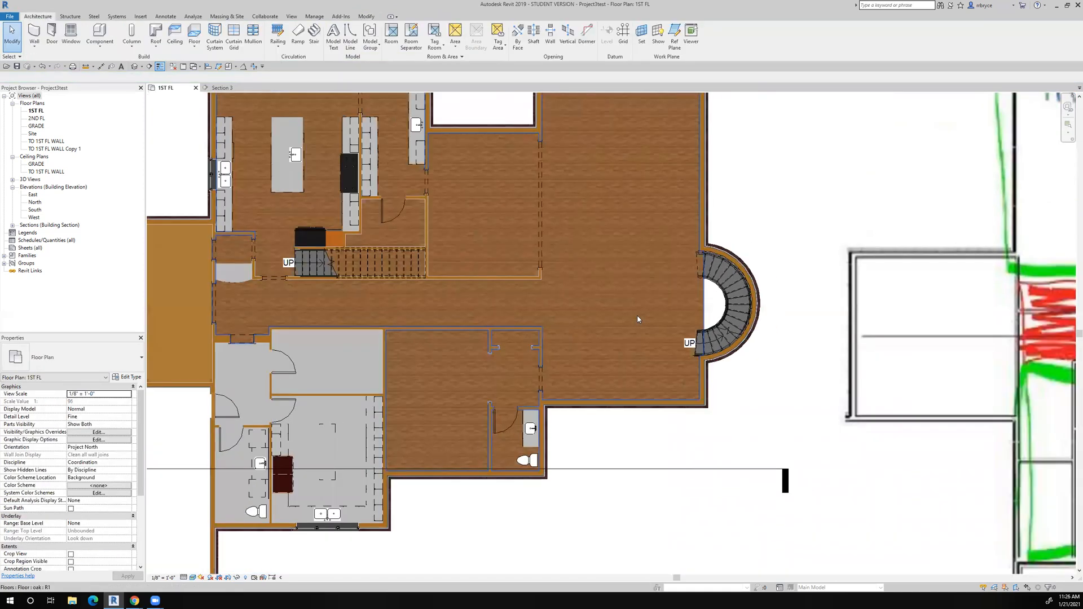
Start a new floor and duplicate the oak floor type as a new type named carpet.
{"action": "scroll", "coordinate": [335, 297], "scroll_direction": "up", "scroll_amount": 5}
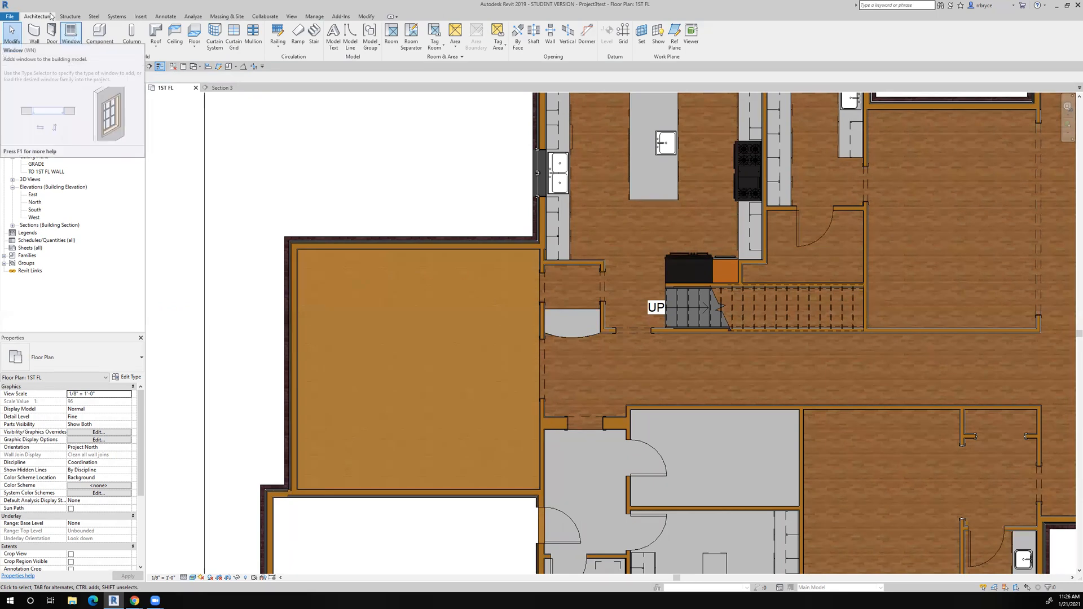
{"action": "left_click", "coordinate": [194, 32]}
{"action": "left_click", "coordinate": [76, 354]}
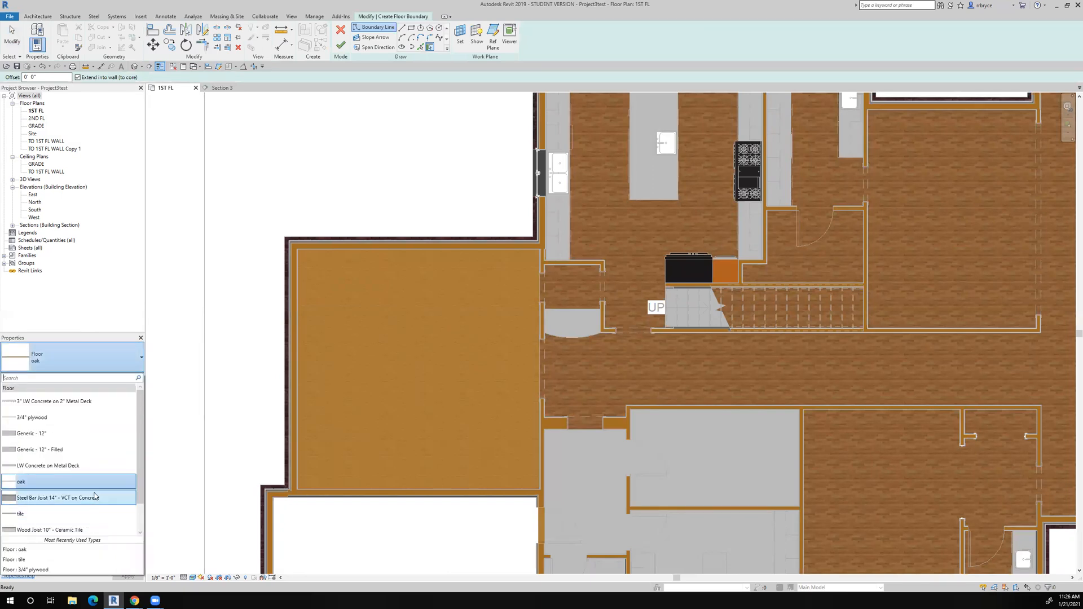
{"action": "scroll", "coordinate": [80, 412], "scroll_direction": "up", "scroll_amount": 2}
{"action": "left_click", "coordinate": [80, 363]}
{"action": "left_click", "coordinate": [127, 378]}
{"action": "left_click", "coordinate": [1050, 134]}
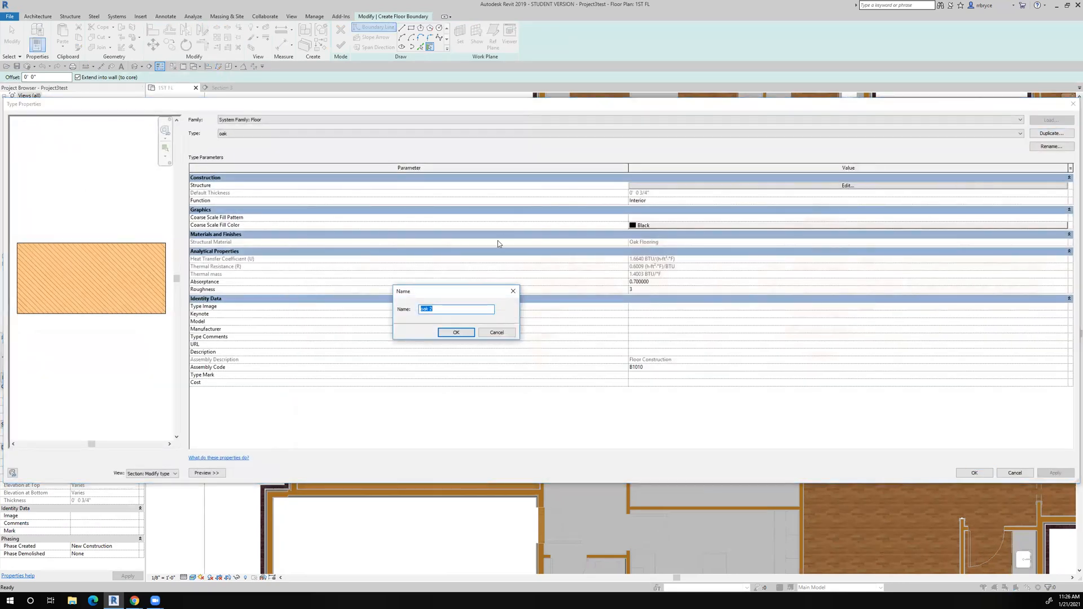
{"action": "type", "text": "carpet"}
{"action": "left_click", "coordinate": [456, 332]}
Assign the Carpet, Berber, Medium Grey library material to the carpet type's structure layer and accept the type changes.
{"action": "left_click", "coordinate": [719, 186]}
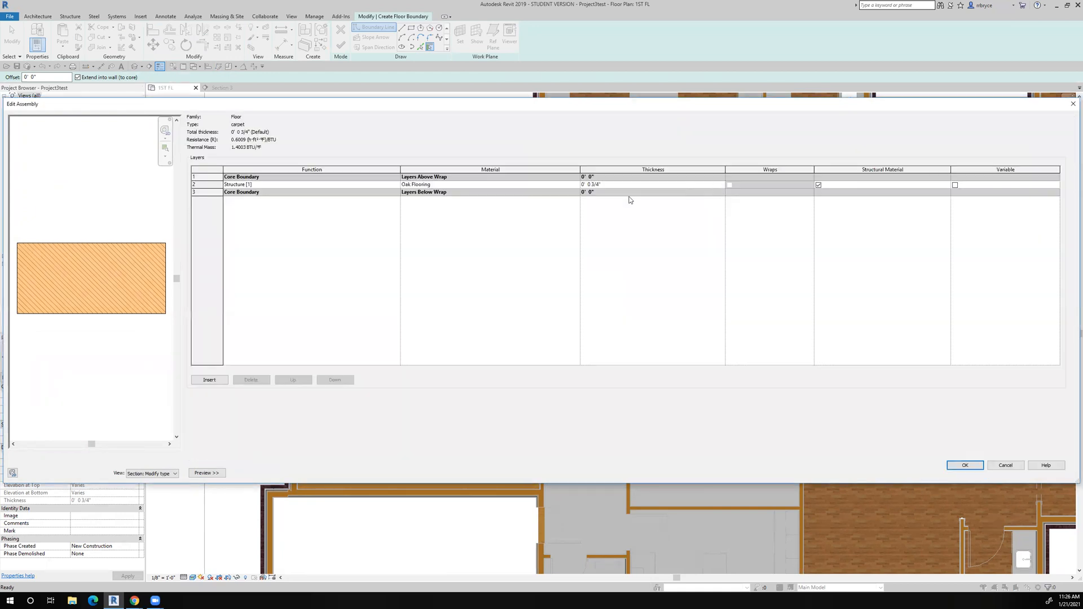
{"action": "left_click", "coordinate": [567, 185]}
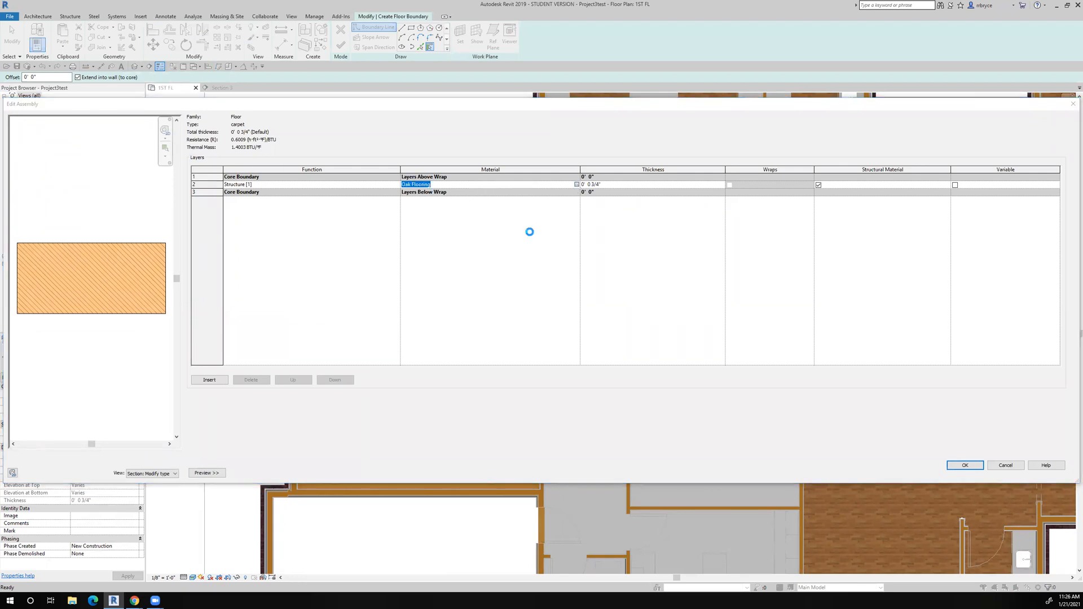
{"action": "type", "text": "carpet"}
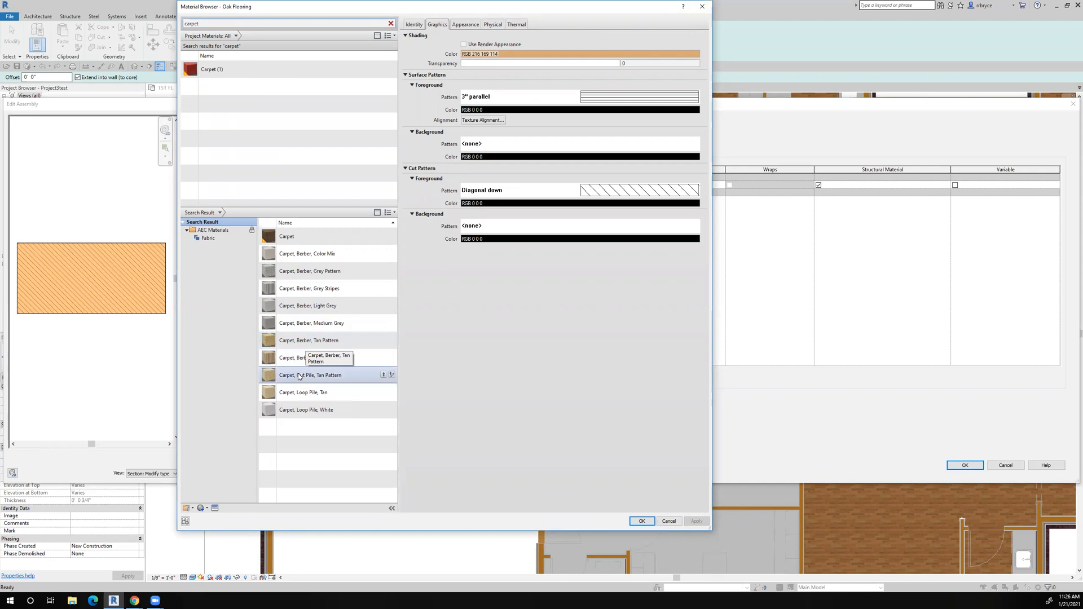
{"action": "left_click", "coordinate": [309, 306]}
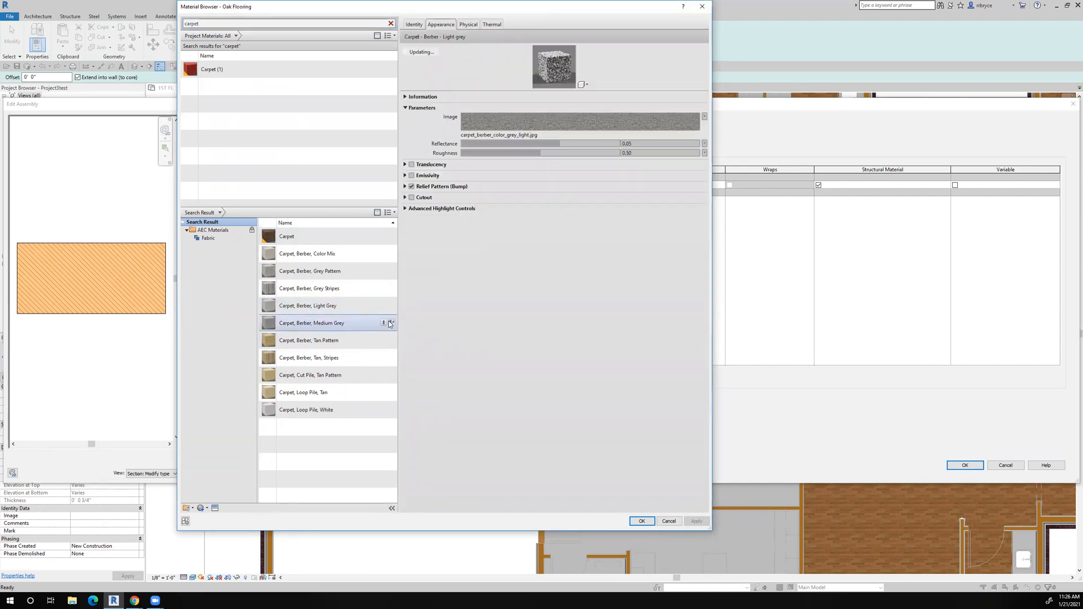
{"action": "left_click", "coordinate": [384, 322]}
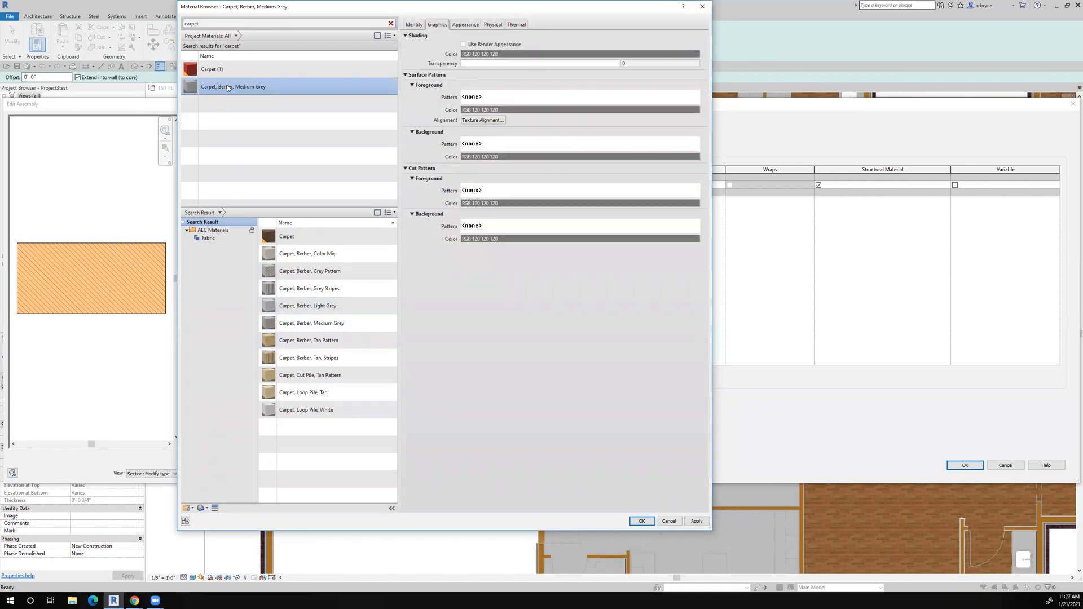
{"action": "left_click", "coordinate": [641, 520]}
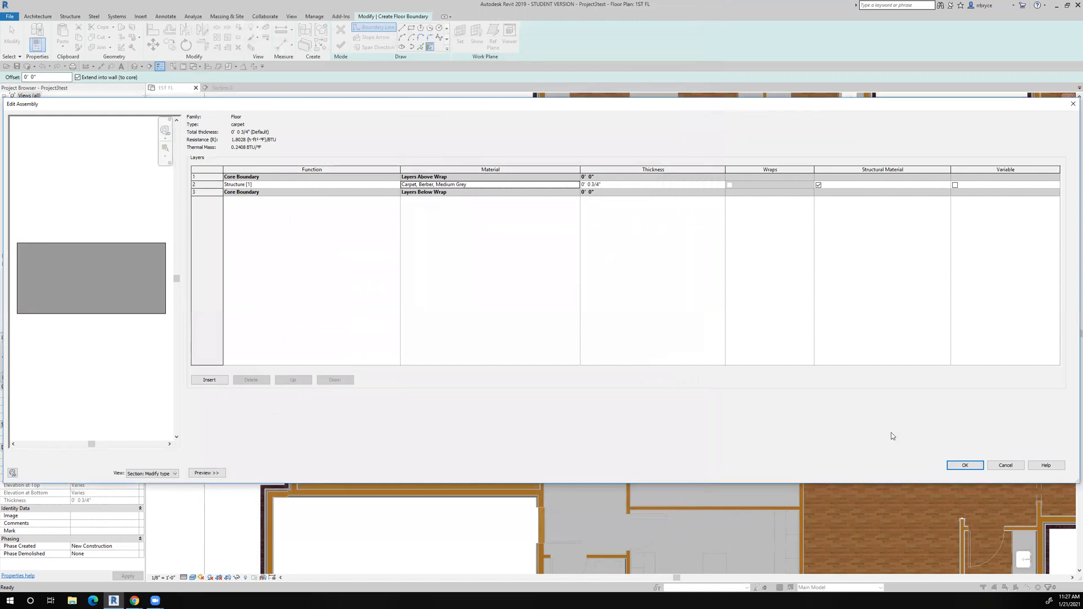
{"action": "left_click", "coordinate": [964, 464]}
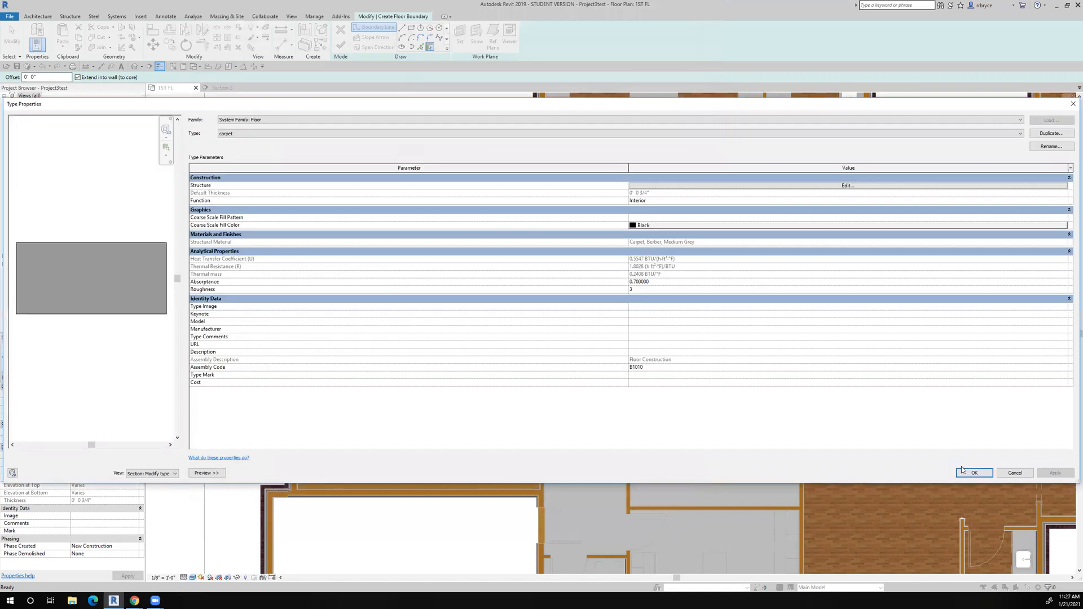
{"action": "left_click", "coordinate": [974, 473]}
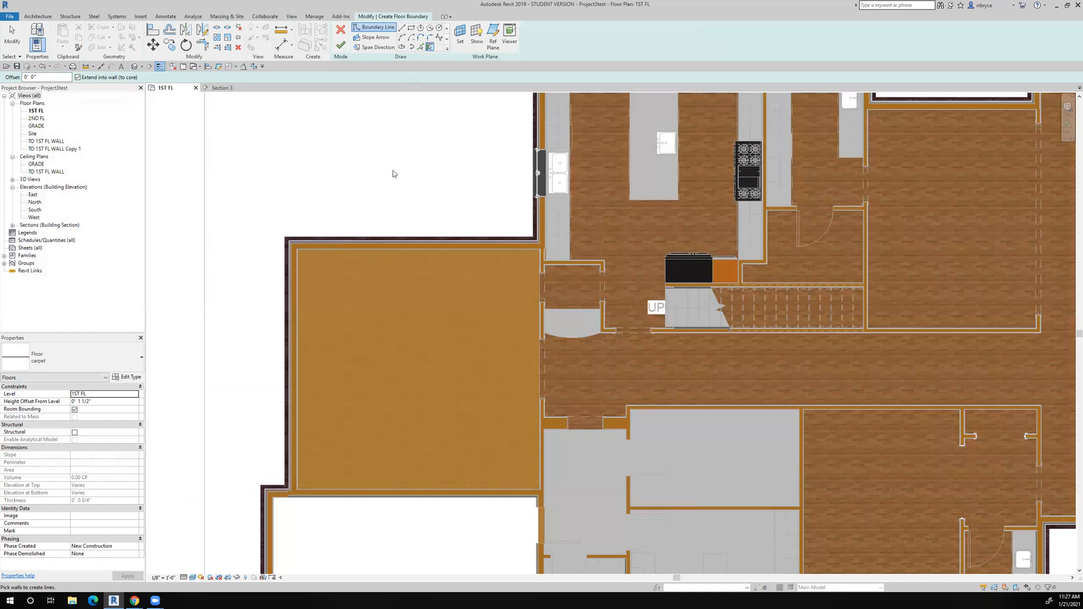
Sketch a rectangular floor boundary along the inside wall faces of the room west of the hallway.
{"action": "left_click", "coordinate": [411, 27]}
{"action": "scroll", "coordinate": [305, 252], "scroll_direction": "up", "scroll_amount": 5}
{"action": "left_click", "coordinate": [303, 248]}
{"action": "scroll", "coordinate": [419, 310], "scroll_direction": "down", "scroll_amount": 5}
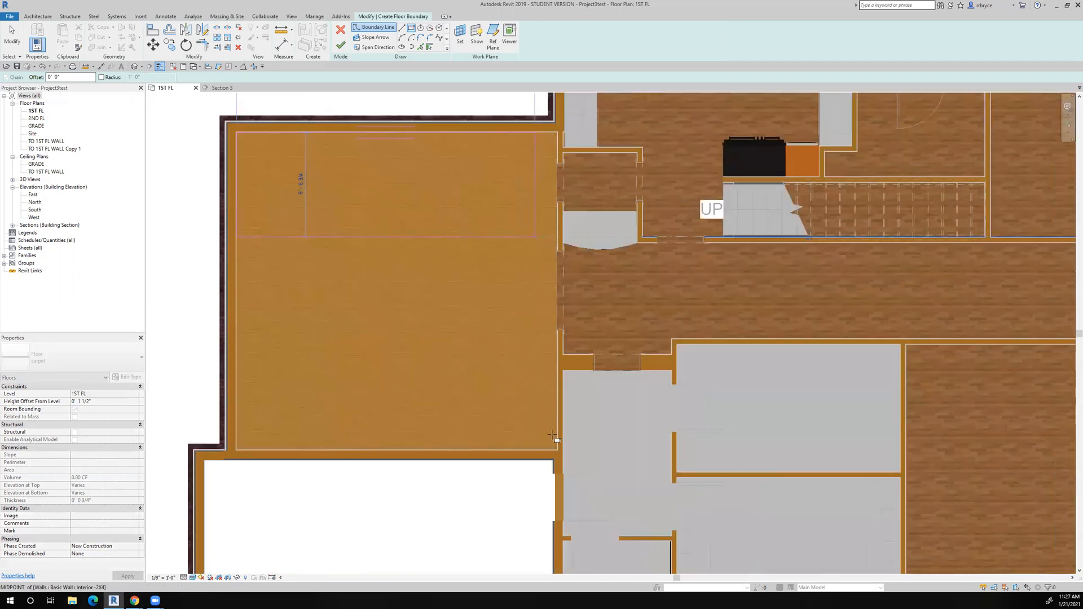
{"action": "scroll", "coordinate": [553, 437], "scroll_direction": "up", "scroll_amount": 4}
{"action": "left_click", "coordinate": [572, 317]}
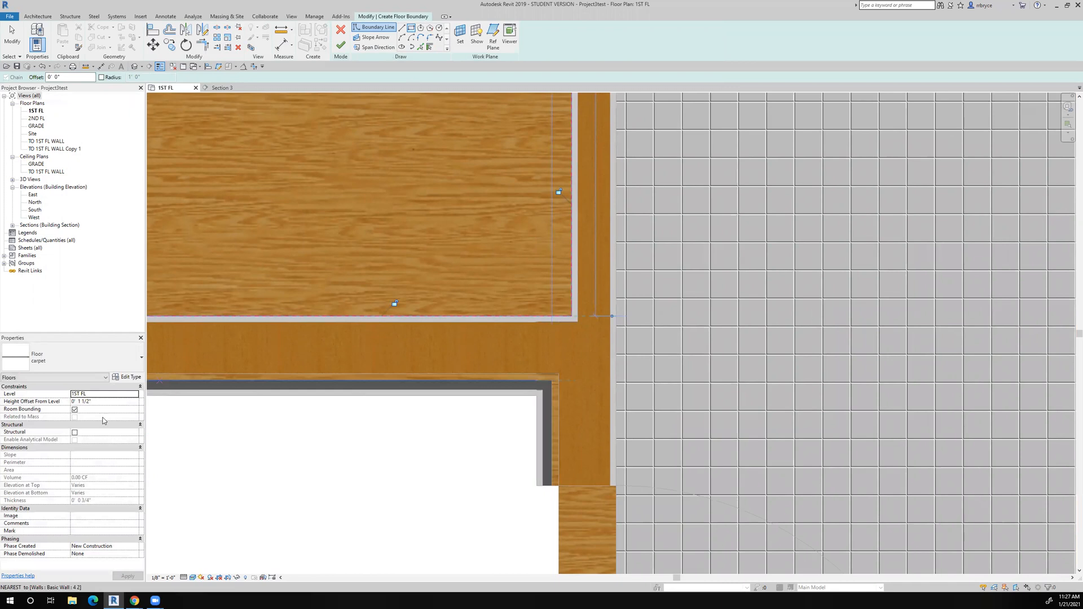
Set the carpet floor's height offset from level to 3/4", finish the sketch, and deselect the floor.
{"action": "left_click", "coordinate": [94, 403]}
{"action": "left_click", "coordinate": [63, 402]}
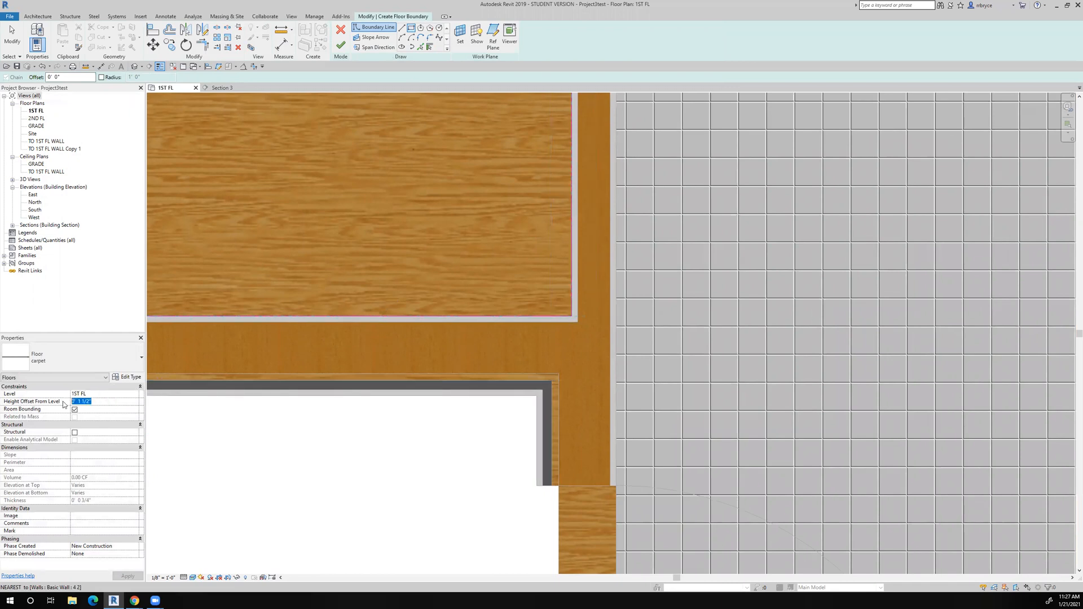
{"action": "type", "text": "3/4"}
{"action": "key", "text": "Return"}
{"action": "left_click", "coordinate": [337, 50]}
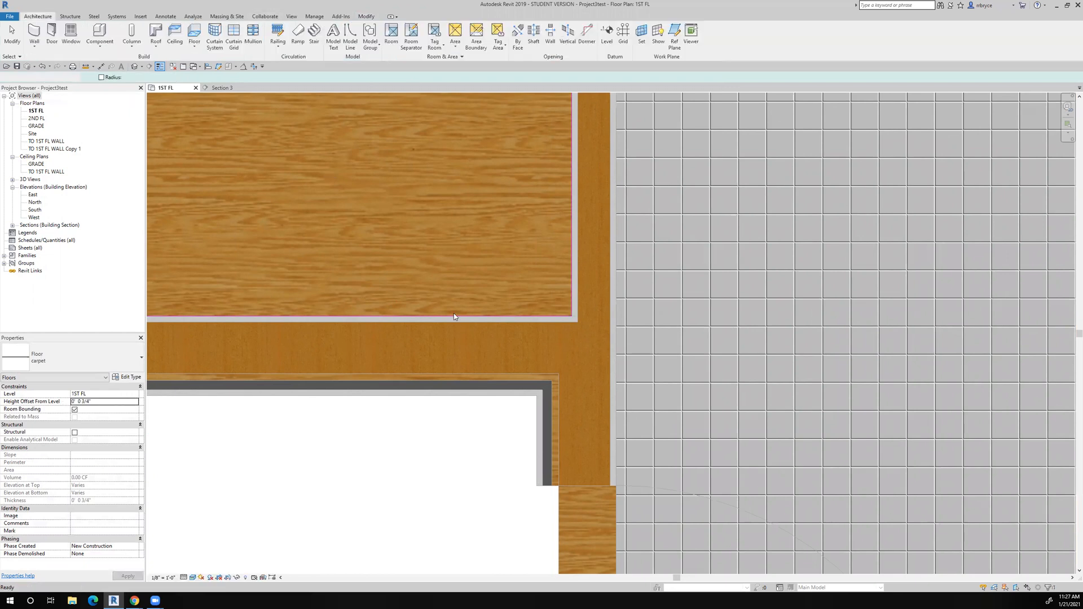
{"action": "scroll", "coordinate": [473, 420], "scroll_direction": "down", "scroll_amount": 5}
{"action": "scroll", "coordinate": [473, 420], "scroll_direction": "down", "scroll_amount": 5}
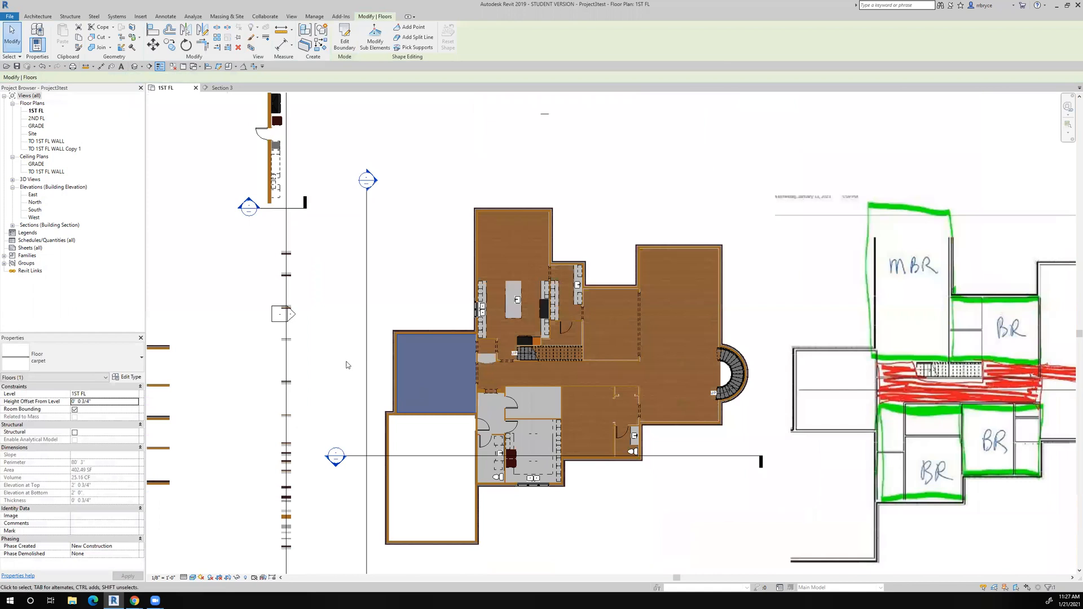
{"action": "left_click", "coordinate": [348, 381]}
Set the existing oak floor's height offset from level to 3/4", apply the change, and deselect the floor.
{"action": "scroll", "coordinate": [434, 371], "scroll_direction": "up", "scroll_amount": 5}
{"action": "middle_click_drag", "start_coordinate": [434, 372], "coordinate": [410, 302]}
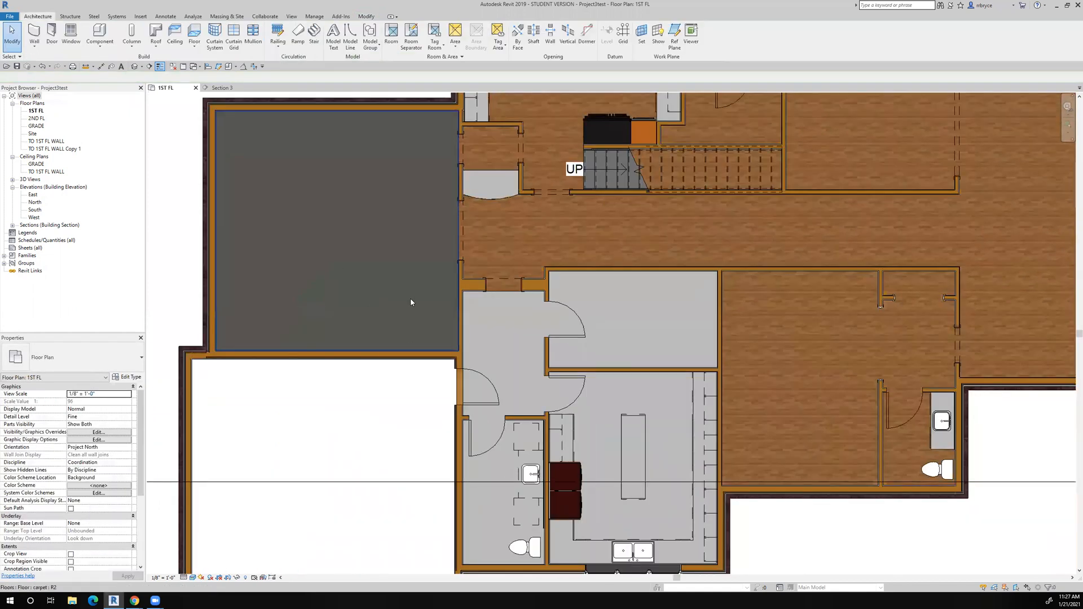
{"action": "scroll", "coordinate": [411, 303], "scroll_direction": "down", "scroll_amount": 2}
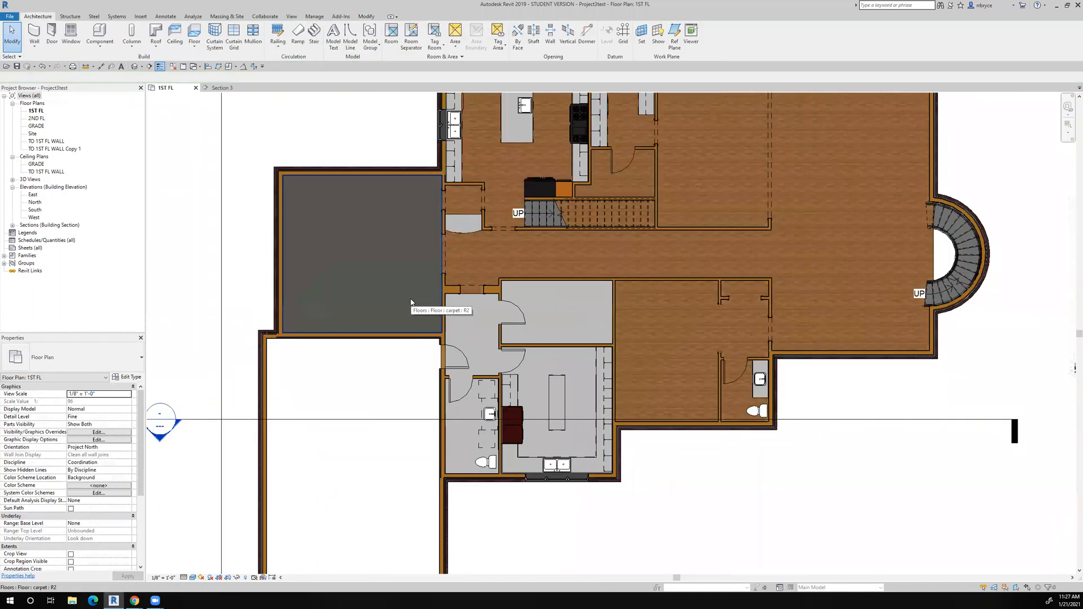
{"action": "left_click", "coordinate": [824, 231]}
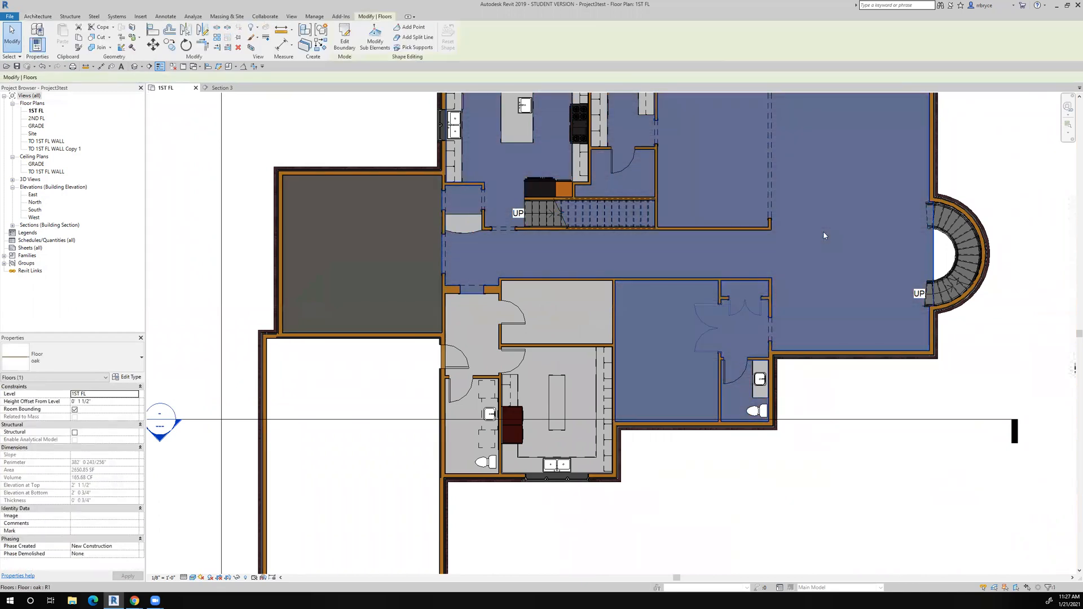
{"action": "left_click", "coordinate": [93, 403]}
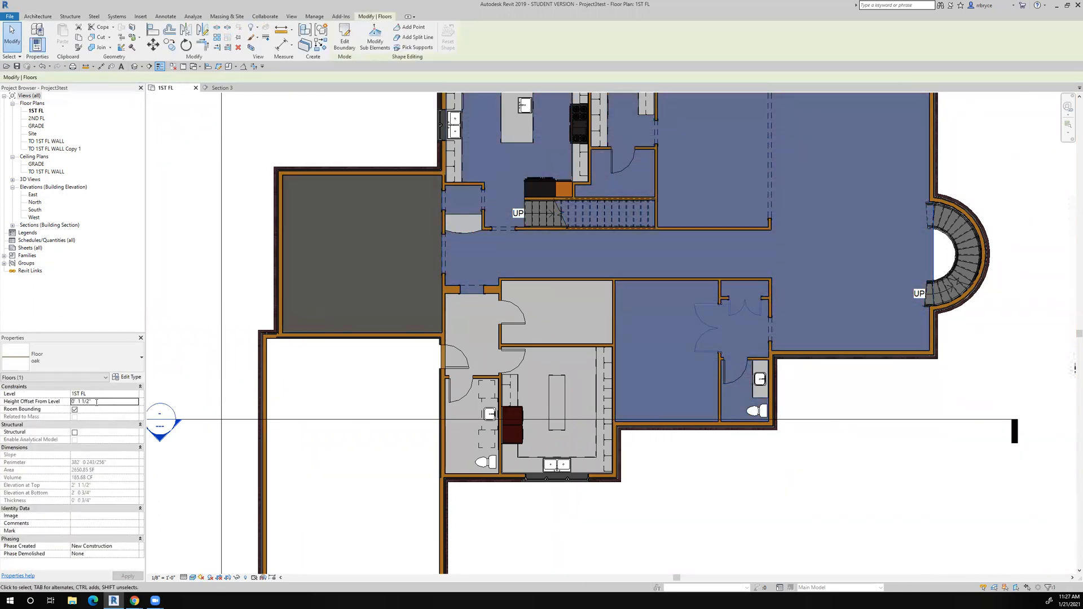
{"action": "type", "text": "3/4\""}
{"action": "key", "text": "Return"}
{"action": "left_click", "coordinate": [128, 577]}
{"action": "scroll", "coordinate": [330, 426], "scroll_direction": "down", "scroll_amount": 5}
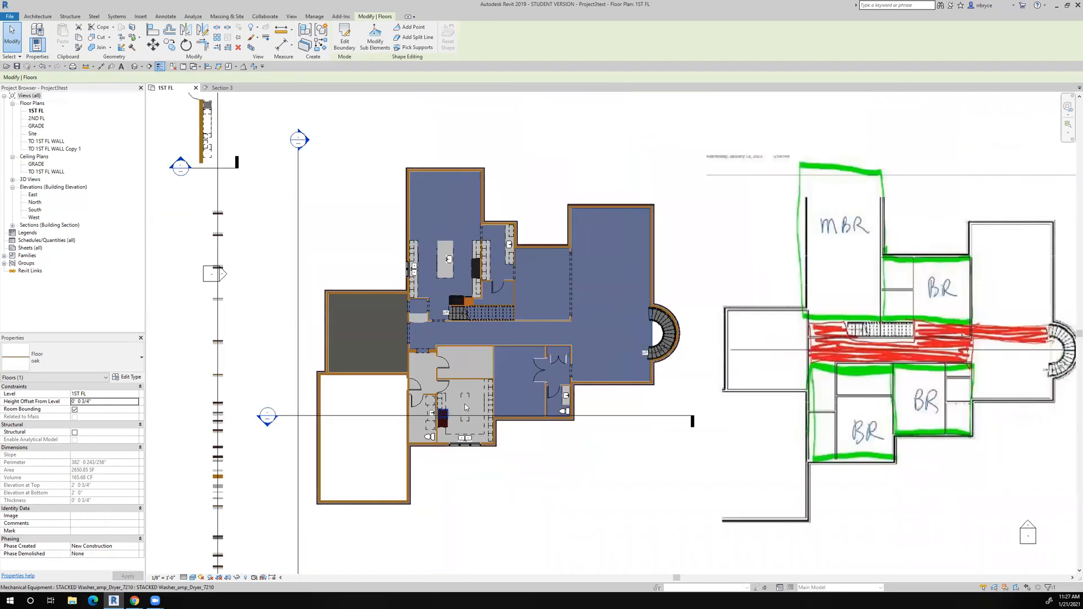
{"action": "scroll", "coordinate": [533, 337], "scroll_direction": "up", "scroll_amount": 3}
{"action": "scroll", "coordinate": [508, 361], "scroll_direction": "up", "scroll_amount": 3}
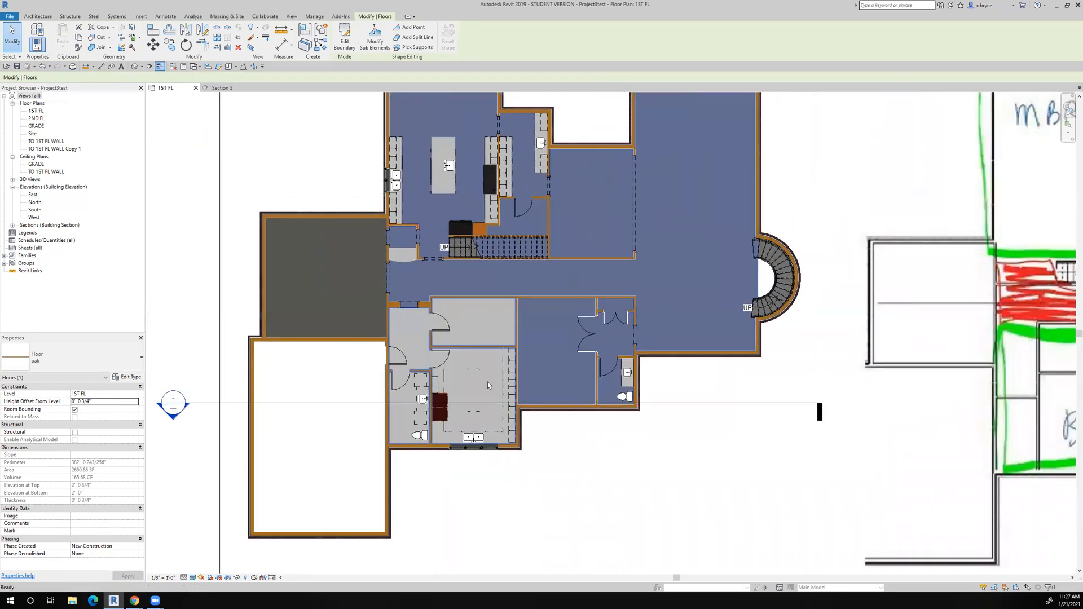
{"action": "left_click", "coordinate": [582, 518]}
{"action": "scroll", "coordinate": [581, 517], "scroll_direction": "down", "scroll_amount": 2}
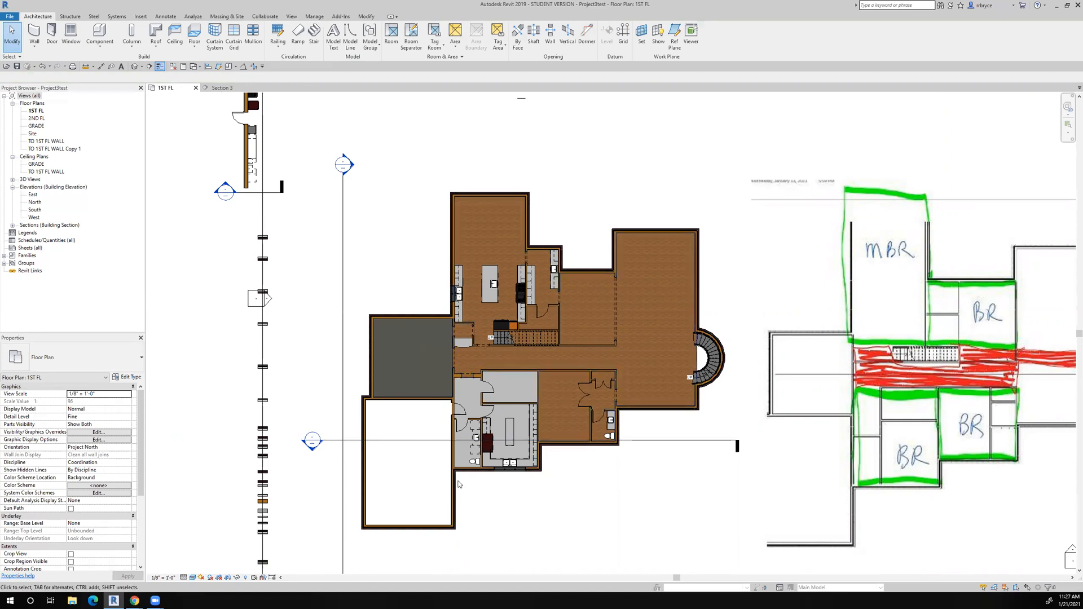
{"action": "scroll", "coordinate": [523, 449], "scroll_direction": "up", "scroll_amount": 3}
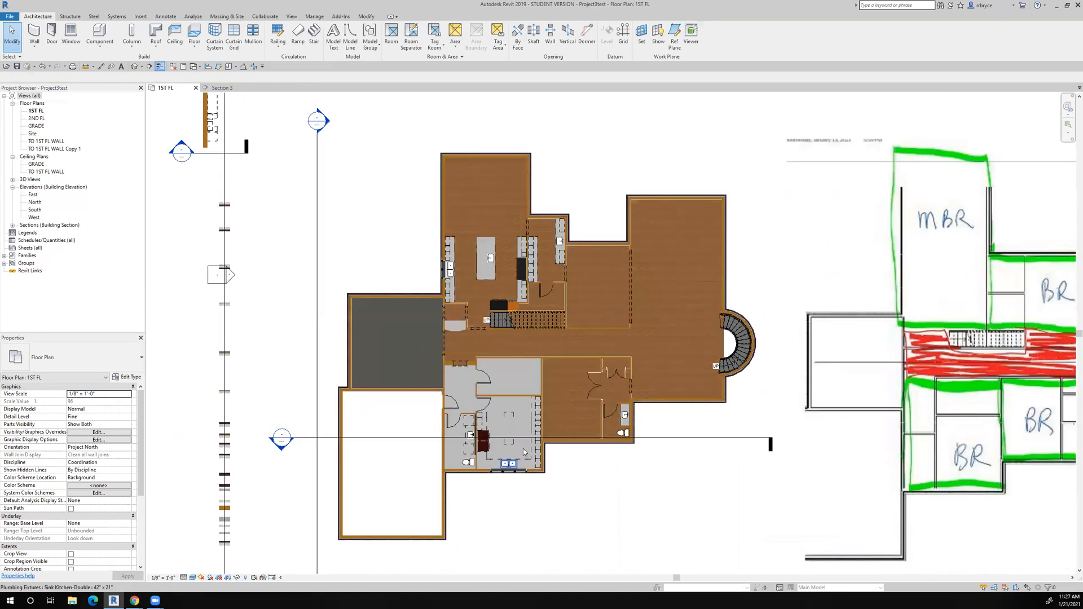